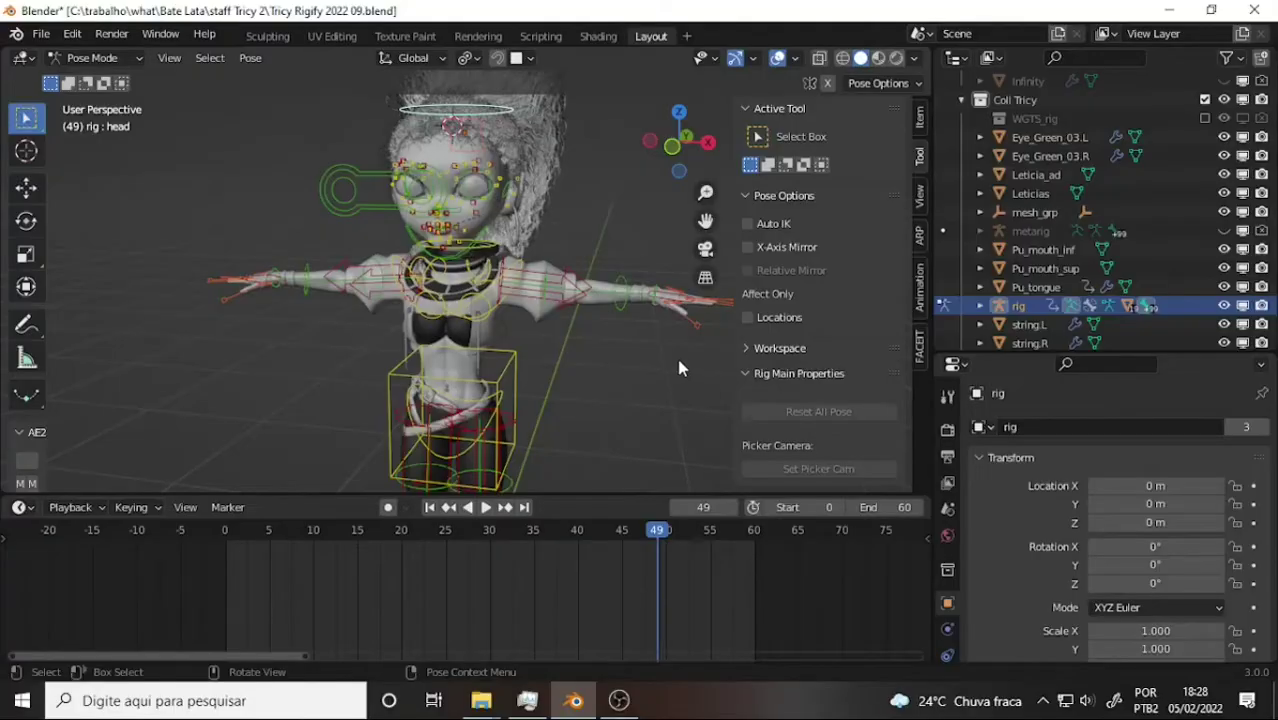
- Orbit the viewport to an angled view of the Rigify girl in Pose Mode
mouse_move(676, 360)
middle_down()
mouse_move(370, 313)
mouse_move(754, 350)
middle_up()
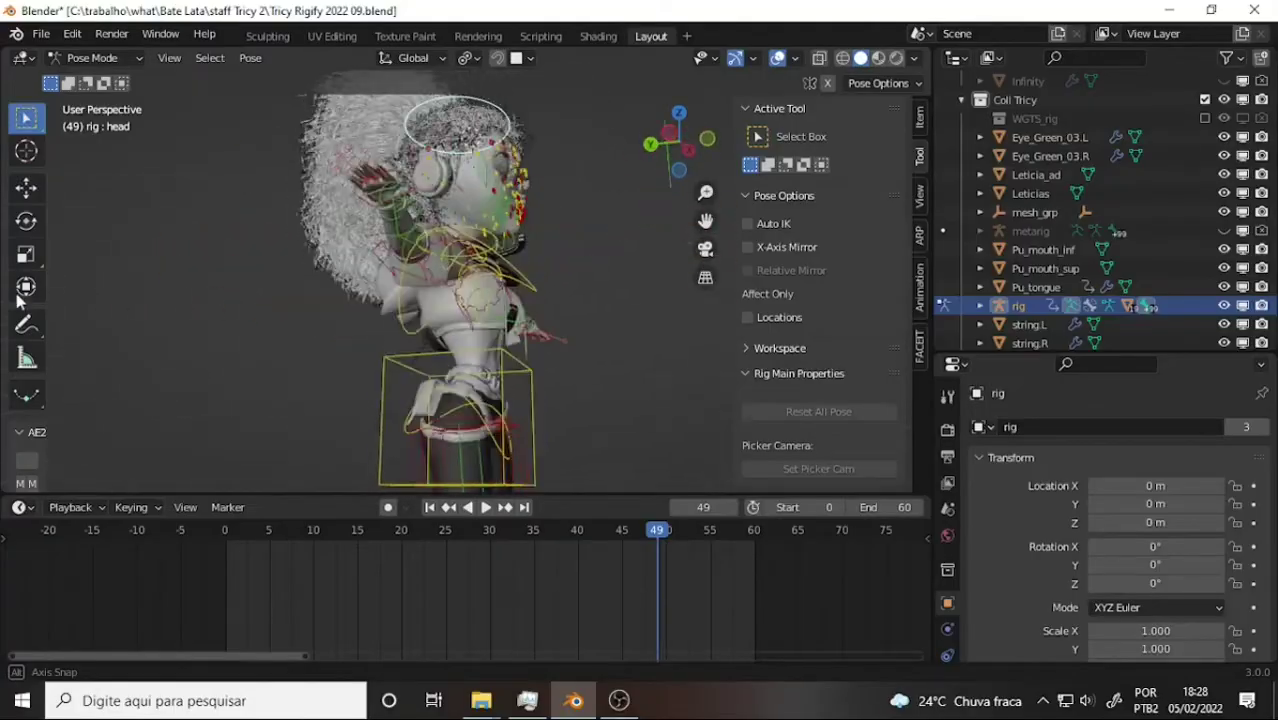
scroll(754, 350, up, 2)
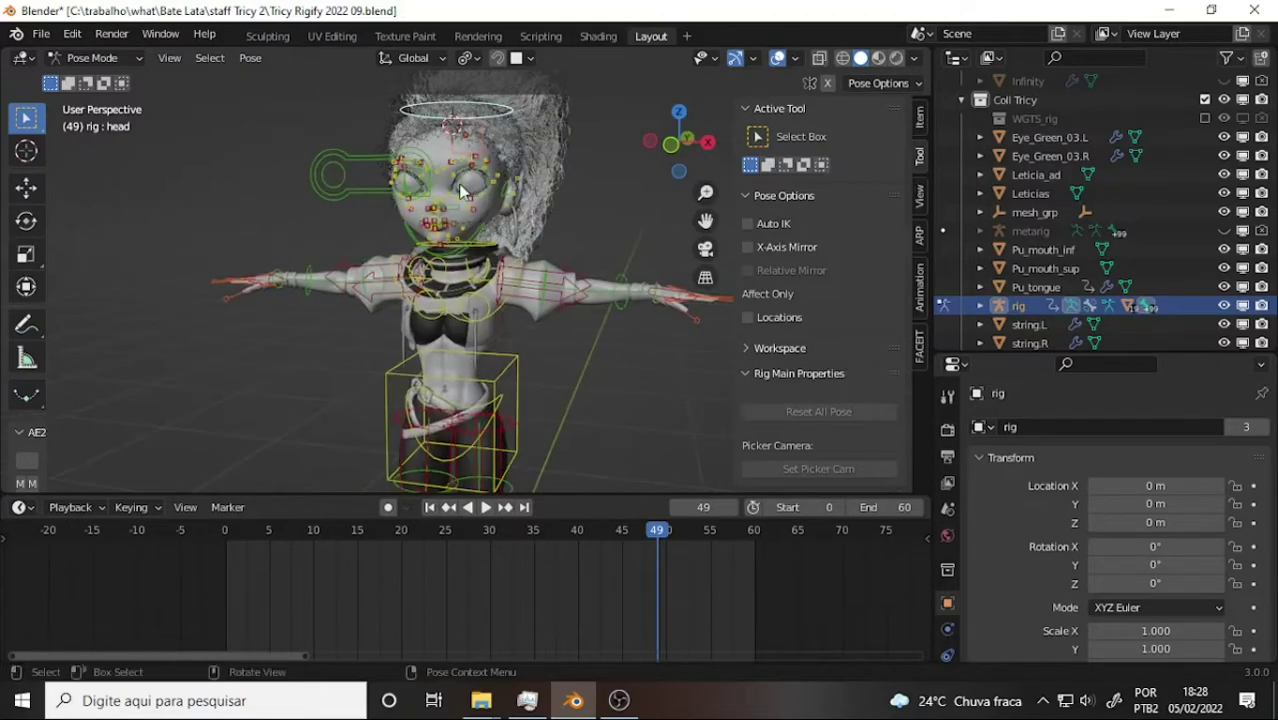
scroll(588, 192, up, 3)
scroll(588, 192, down, 2)
scroll(590, 201, down, 3)
scroll(595, 278, down, 2)
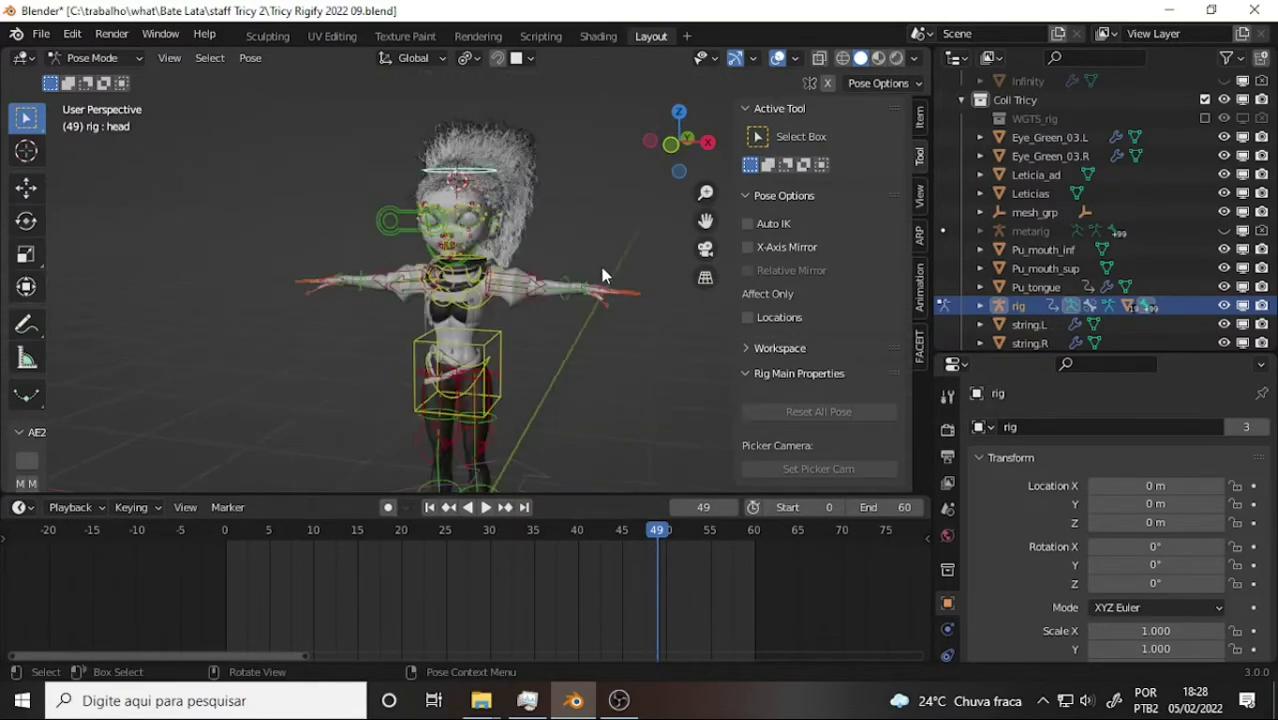
click(536, 356)
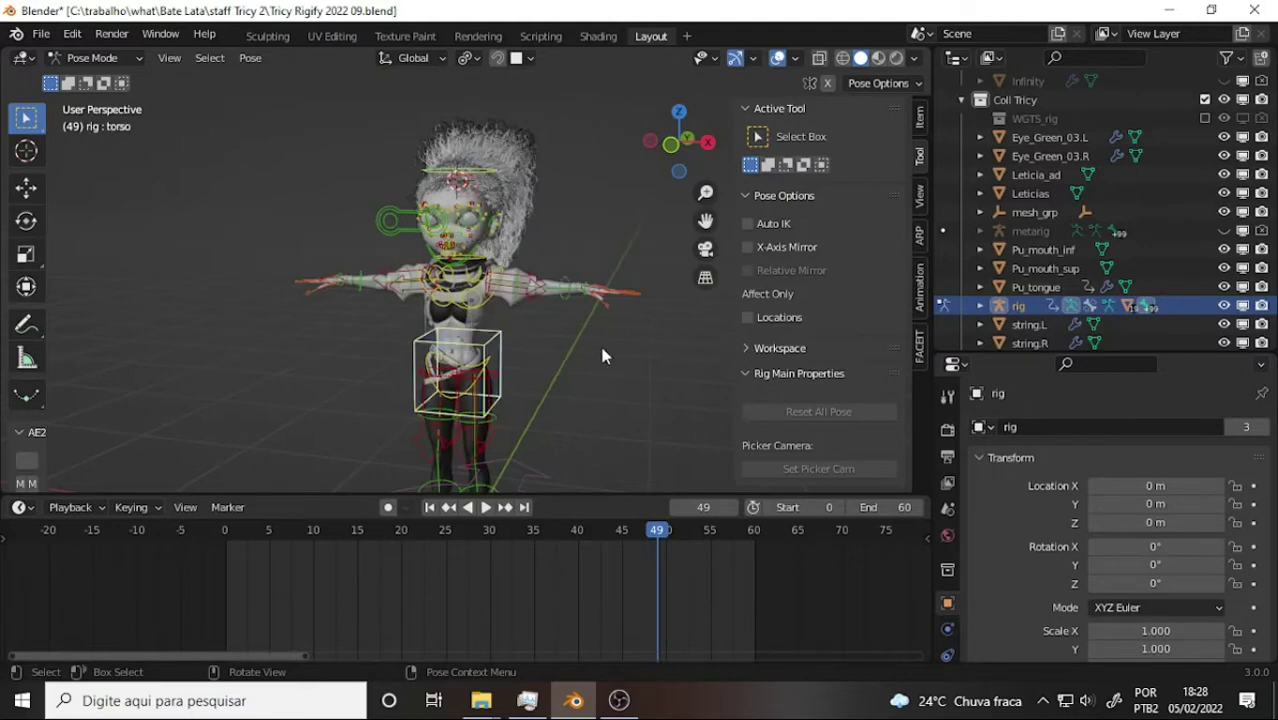
key(g)
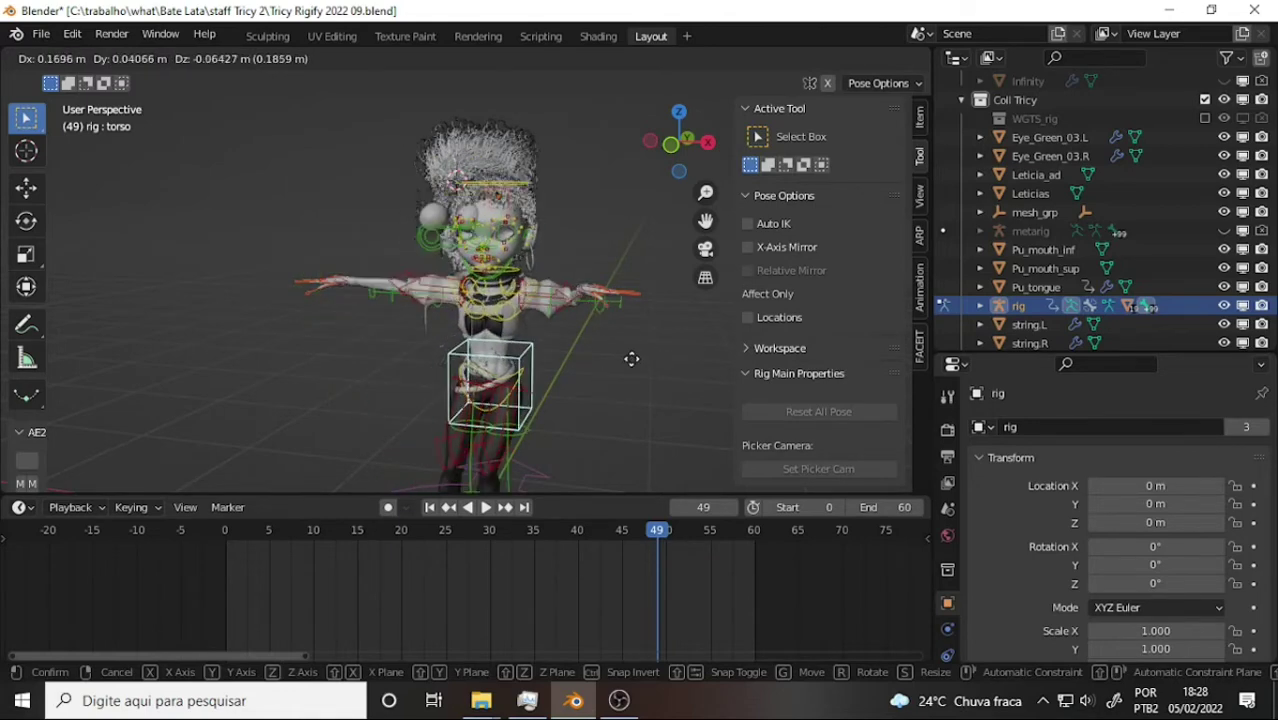
right_click(620, 276)
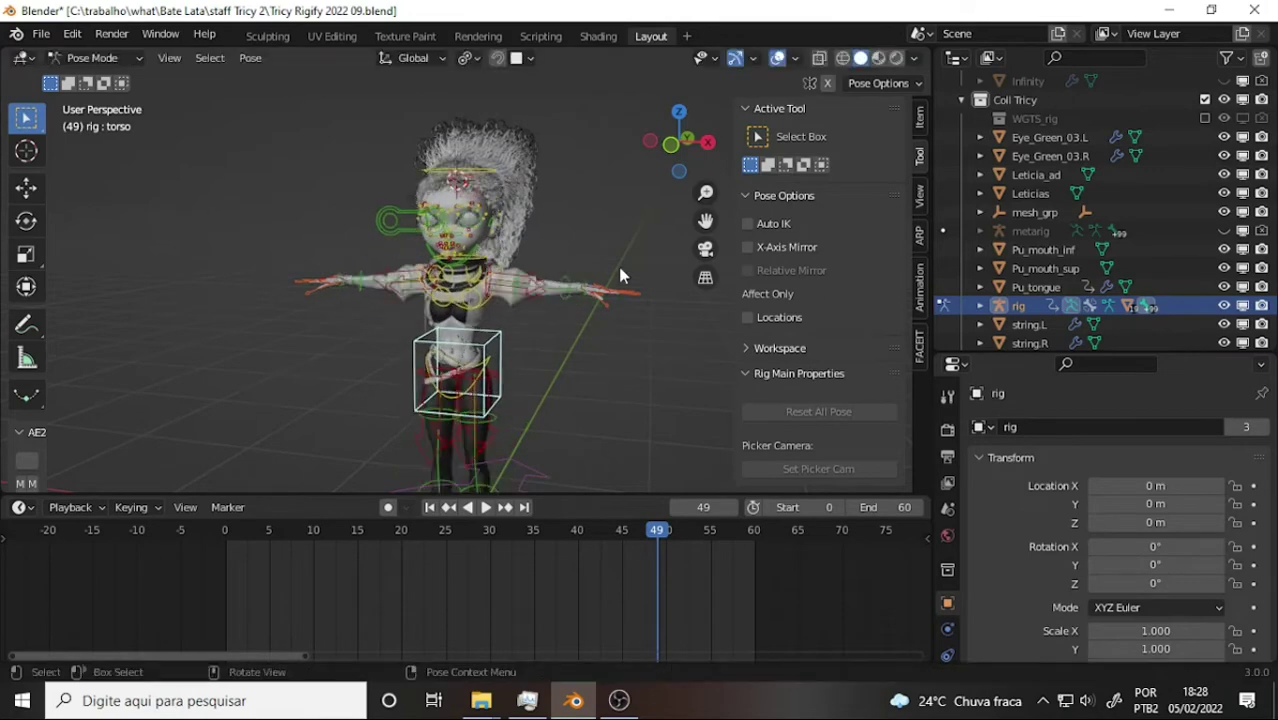
scroll(600, 165, up, 2)
scroll(594, 160, up, 3)
scroll(594, 158, down, 3)
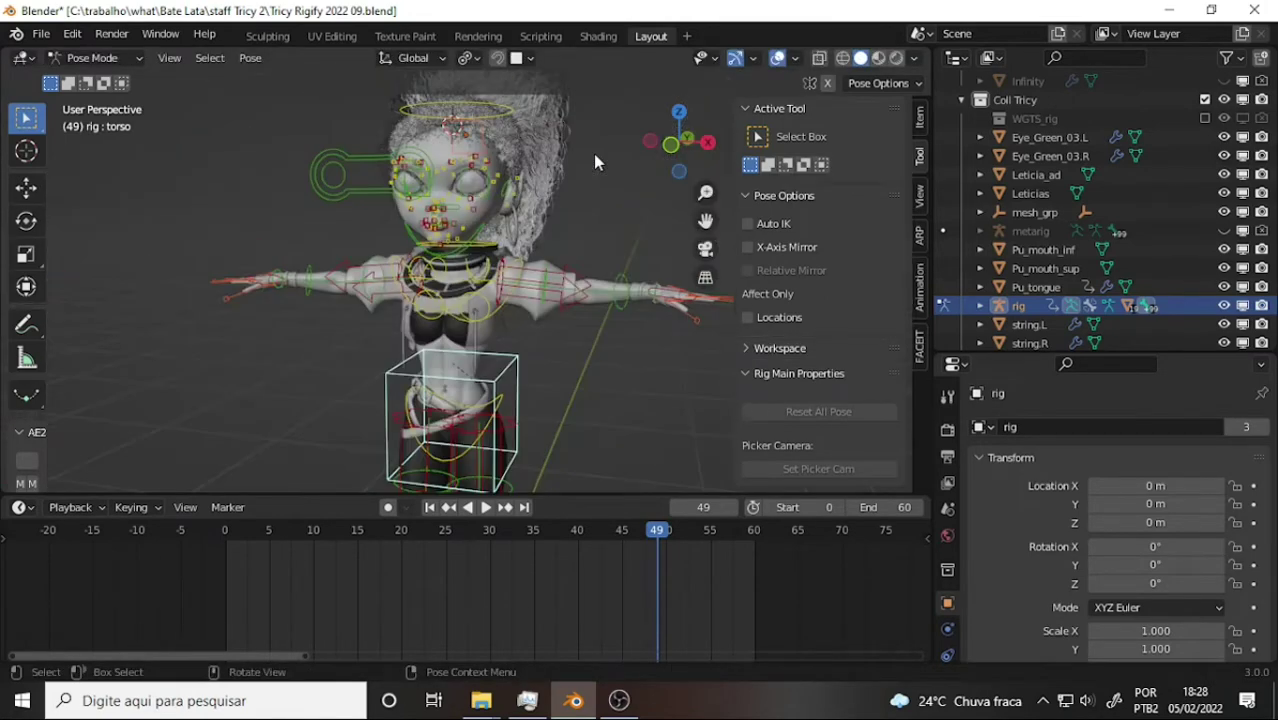
scroll(593, 155, up, 1)
drag(705, 220, 705, 360)
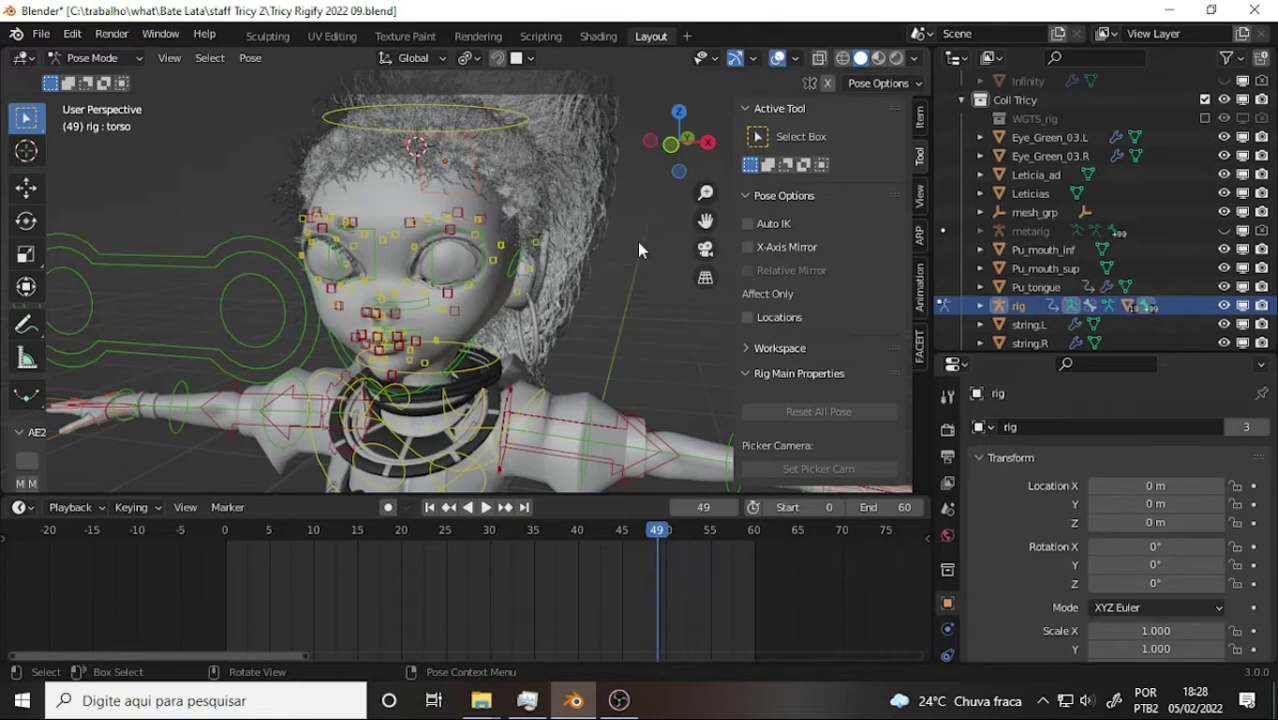
scroll(637, 241, up, 5)
scroll(636, 236, down, 5)
middle_drag(635, 230, 488, 241)
scroll(488, 241, up, 3)
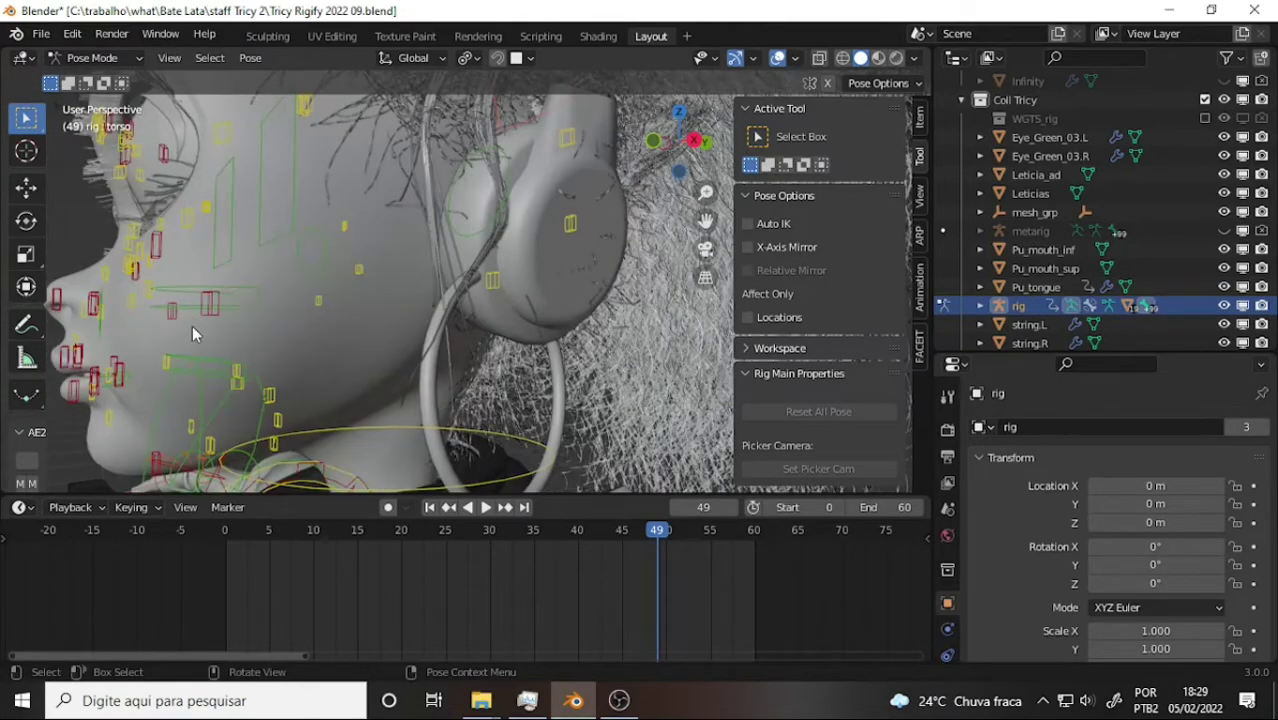
scroll(227, 332, down, 4)
scroll(231, 333, up, 4)
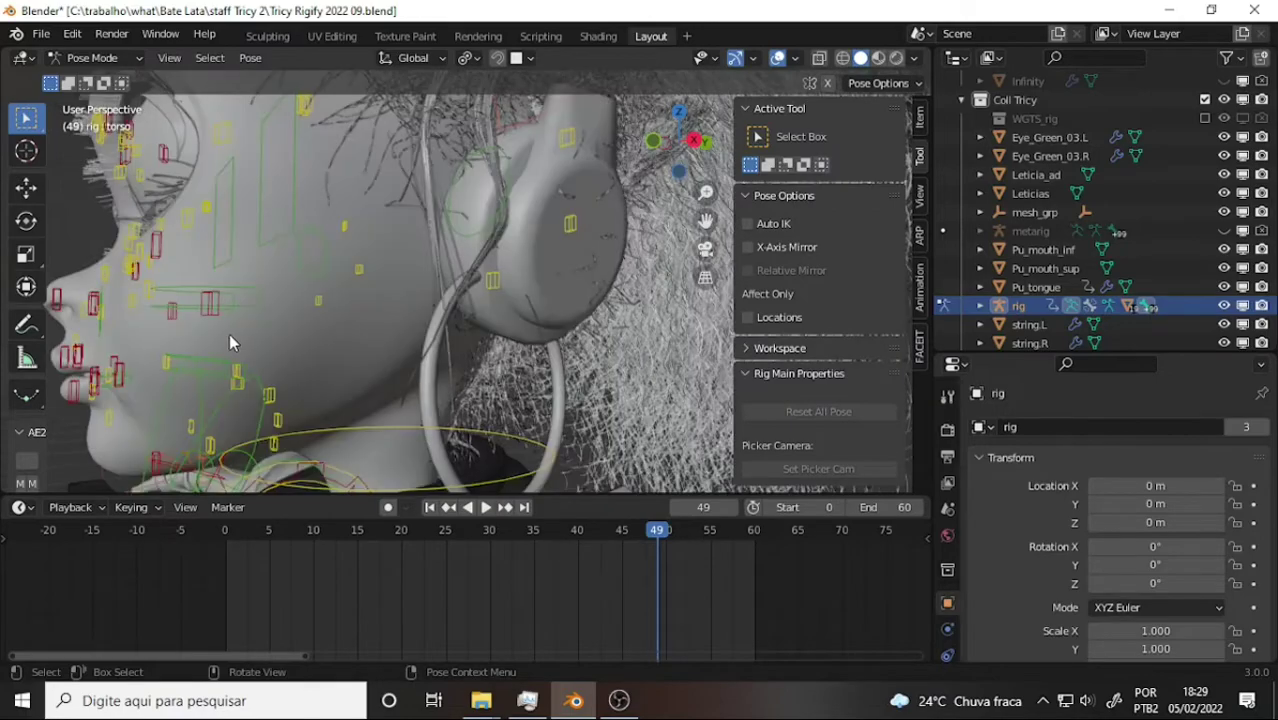
click(185, 303)
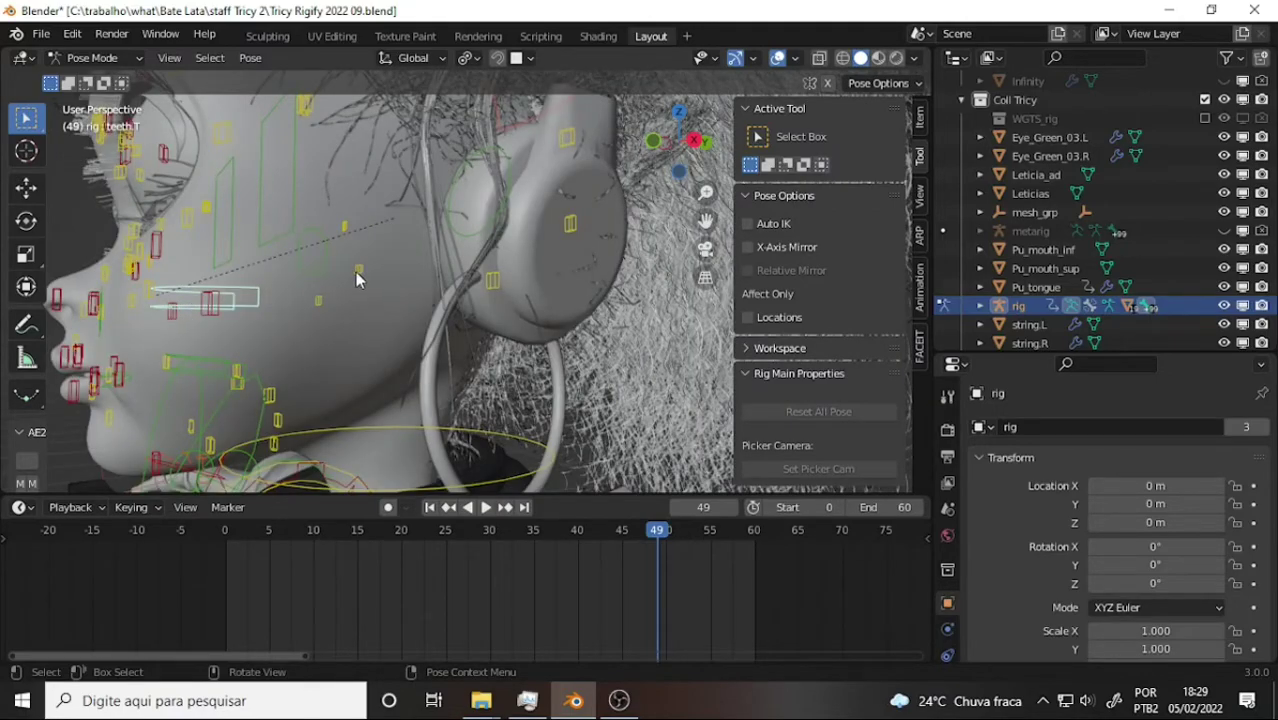
mouse_move(357, 279)
middle_down()
mouse_move(599, 285)
mouse_move(478, 270)
mouse_move(436, 250)
mouse_move(278, 247)
mouse_move(425, 287)
mouse_move(353, 263)
middle_up()
scroll(436, 250, down, 5)
scroll(340, 265, up, 5)
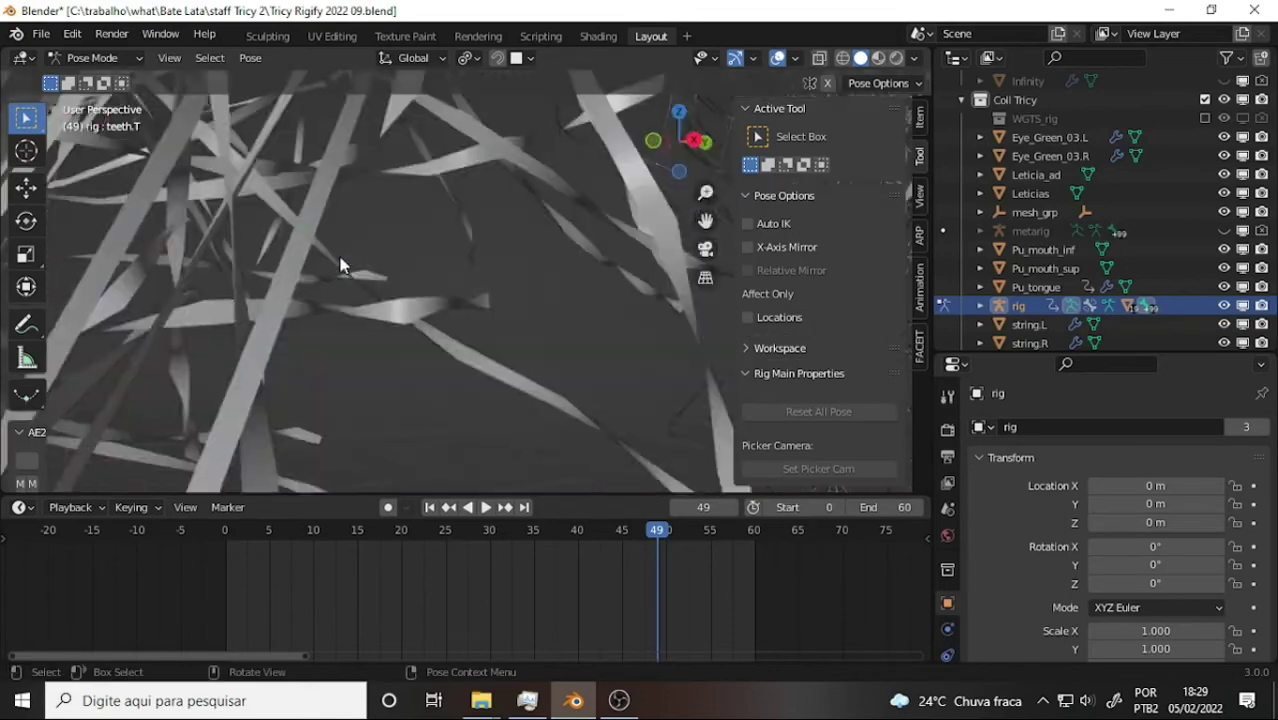
scroll(340, 265, down, 5)
scroll(405, 237, up, 3)
scroll(405, 237, down, 5)
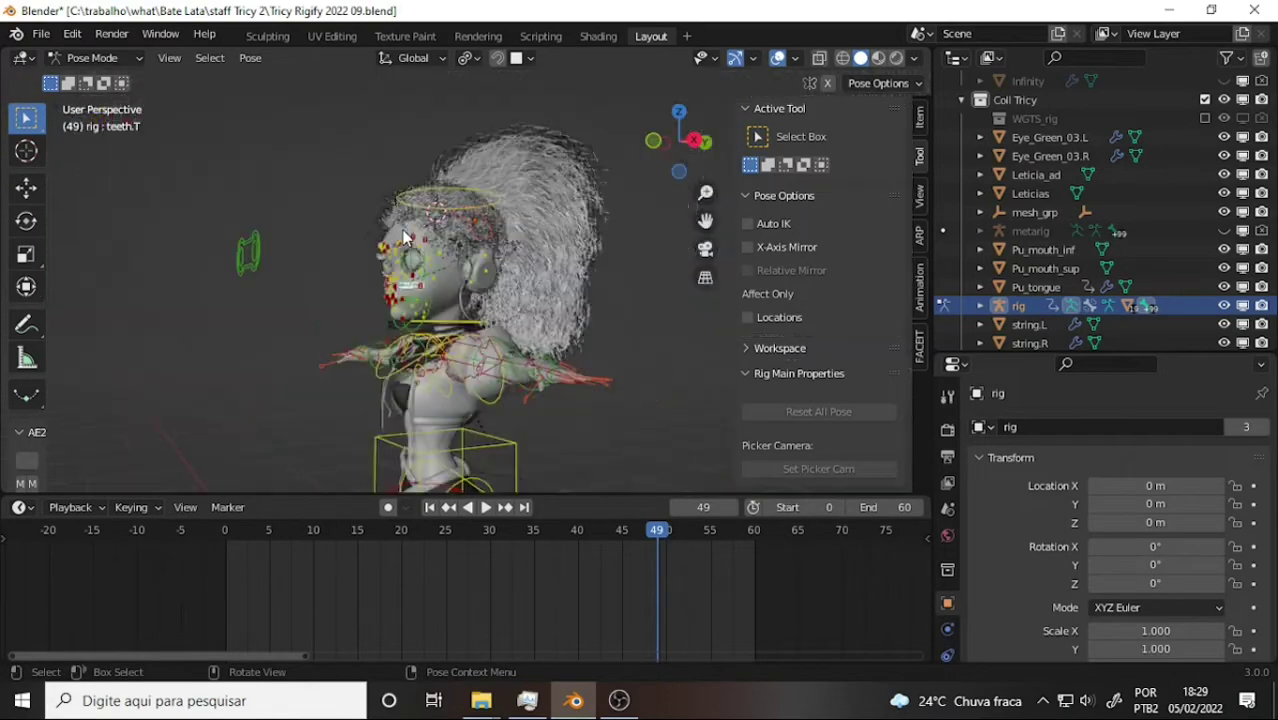
scroll(396, 209, up, 3)
mouse_move(393, 207)
middle_down()
mouse_move(605, 240)
mouse_move(507, 224)
middle_up()
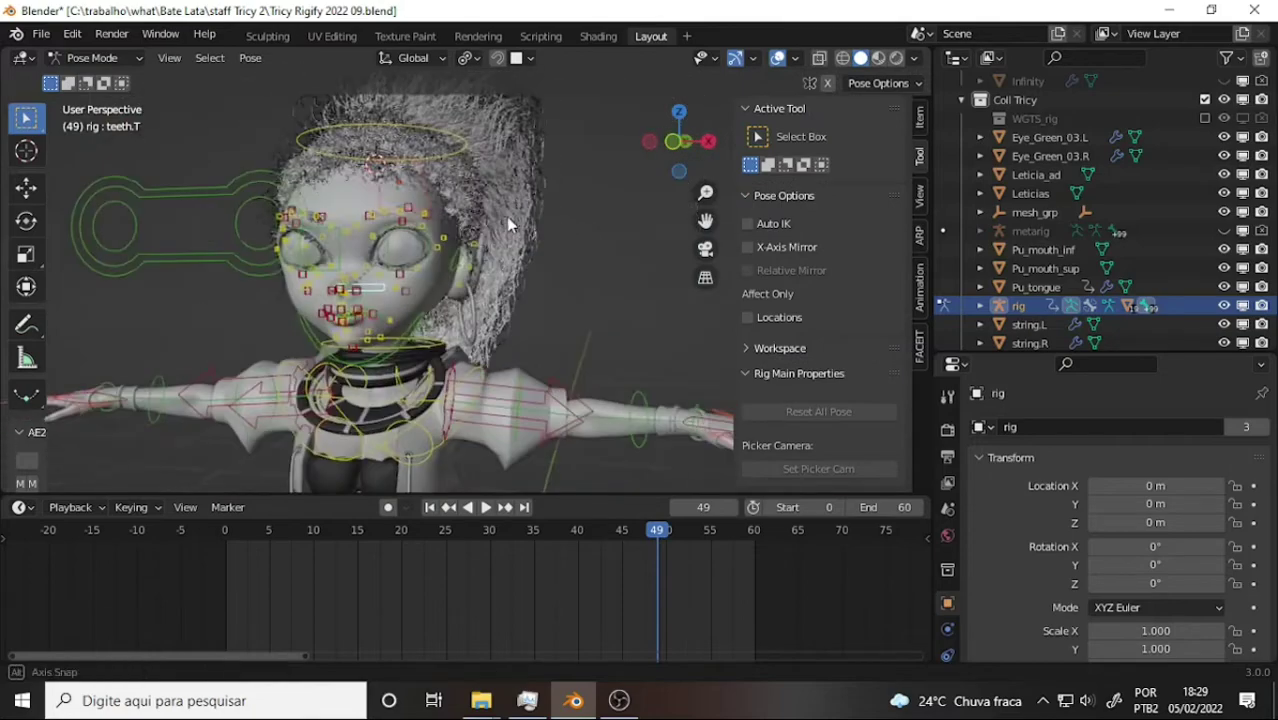
scroll(534, 308, down, 5)
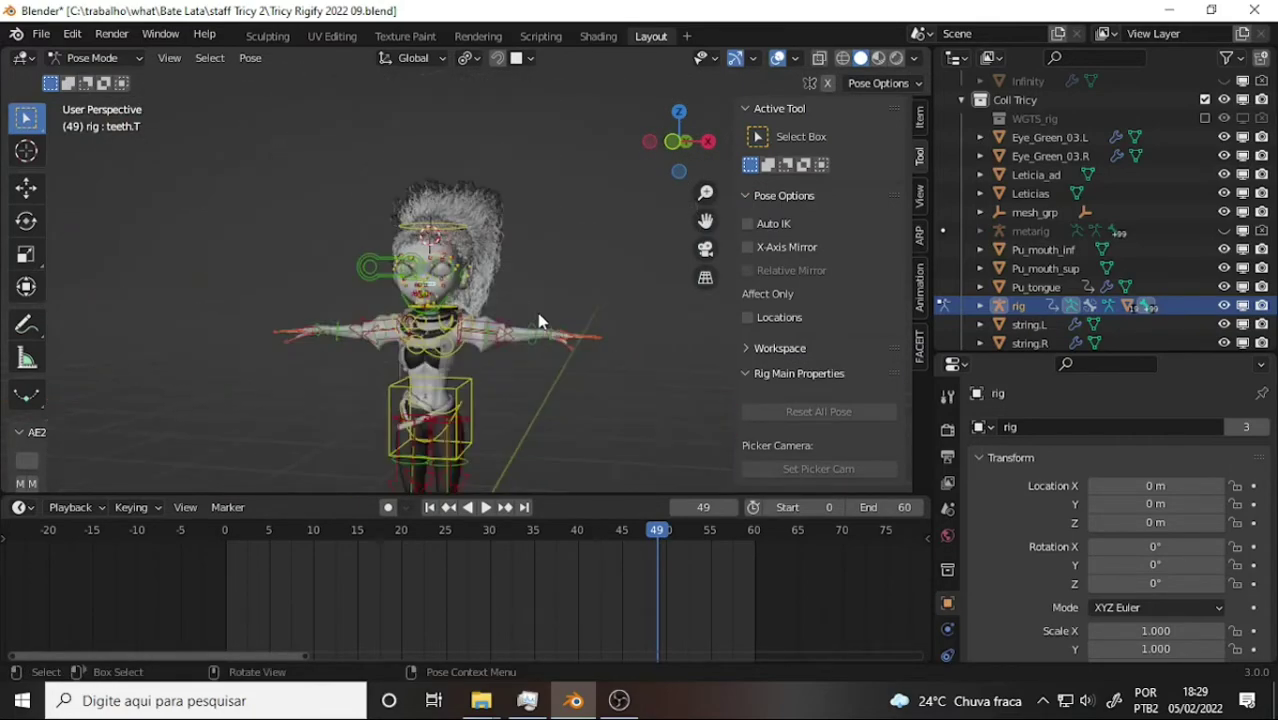
click(550, 385)
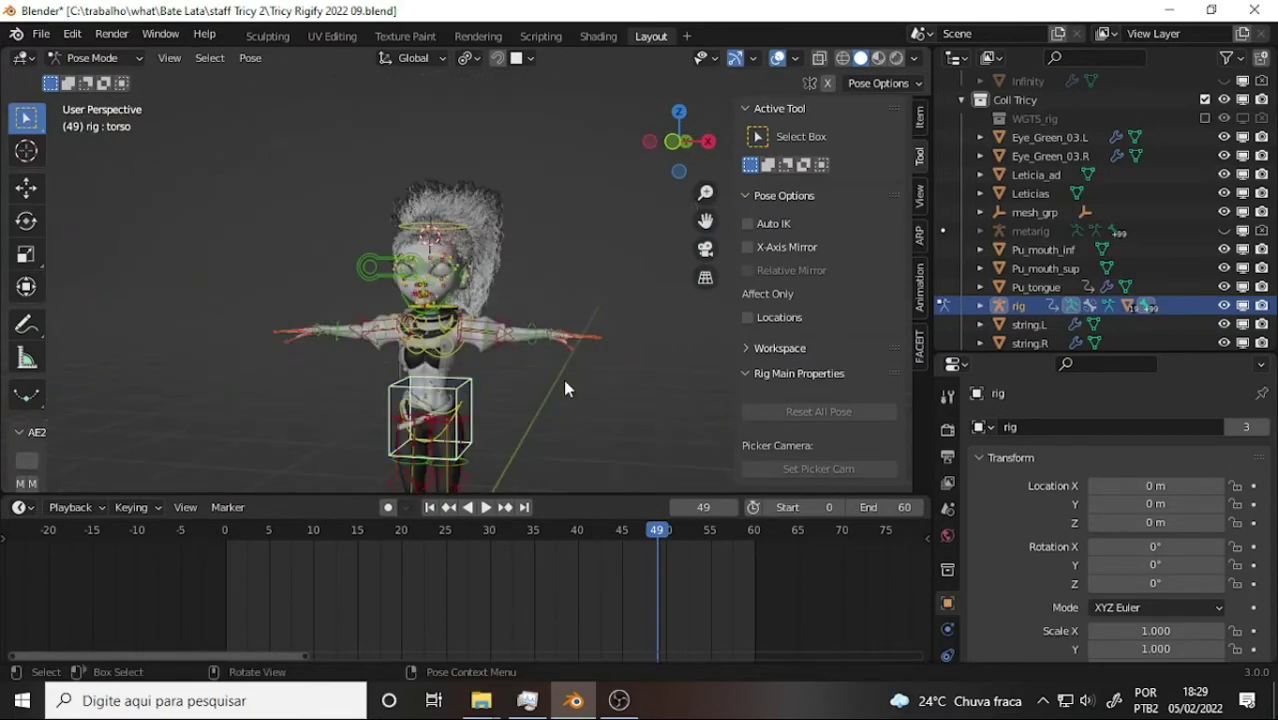
key(g)
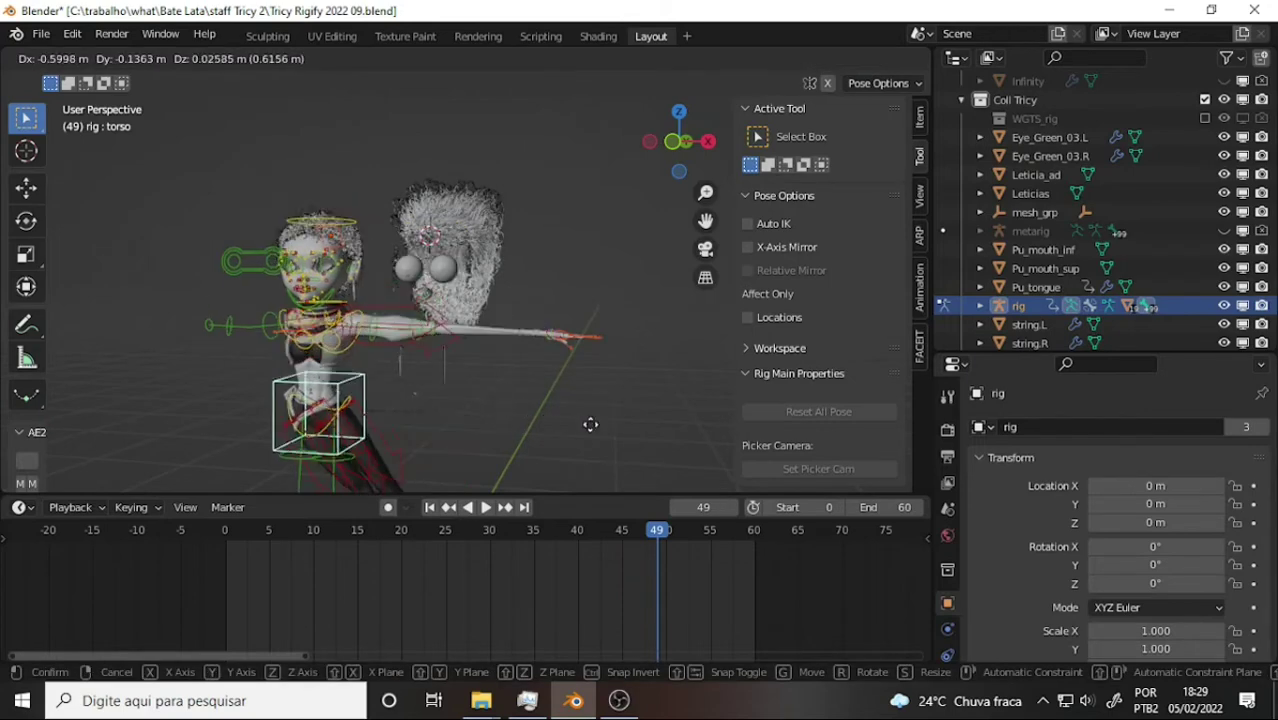
key(z)
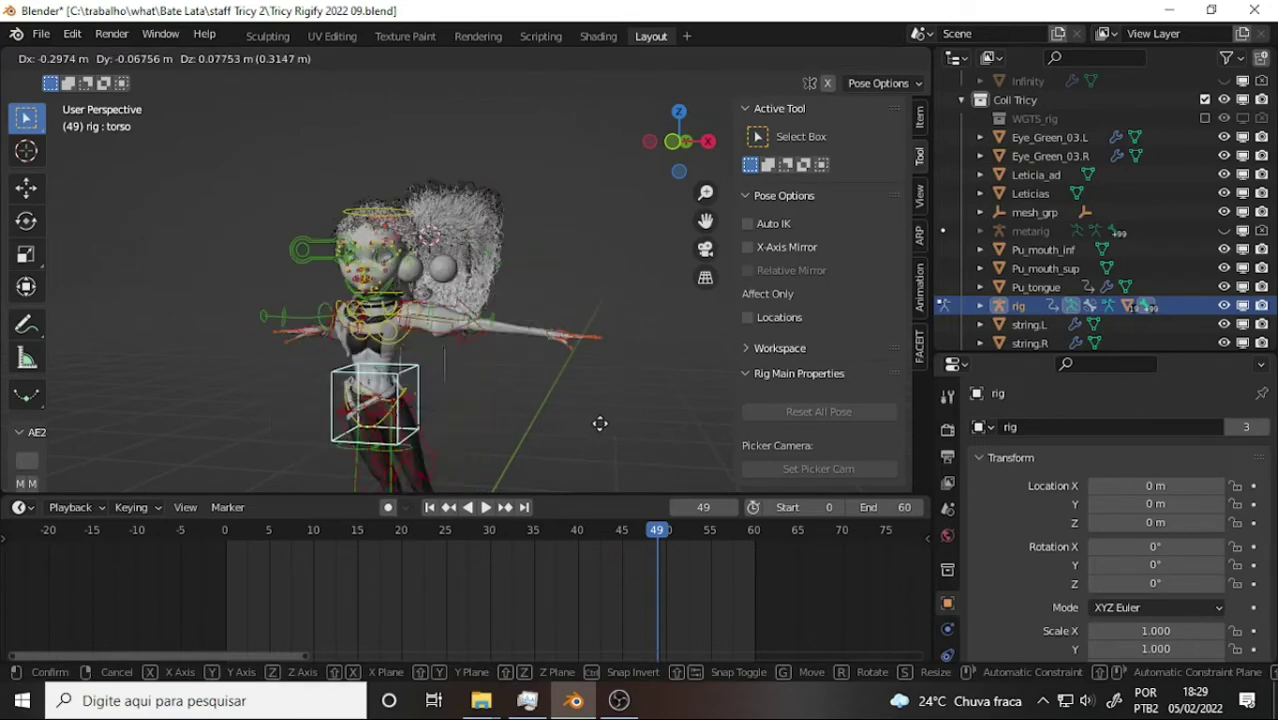
right_click(628, 362)
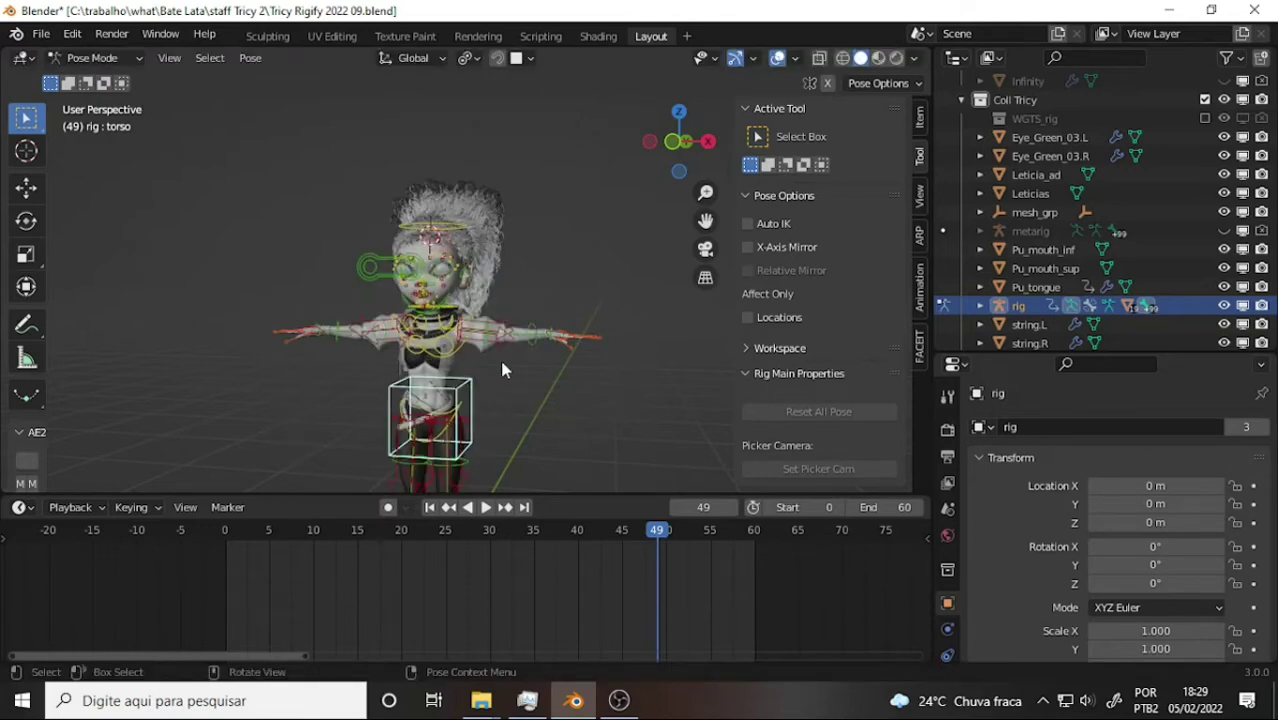
- In Object Mode, select Tricy Scalp and collapse its ParticleSettings modifier
click(477, 213)
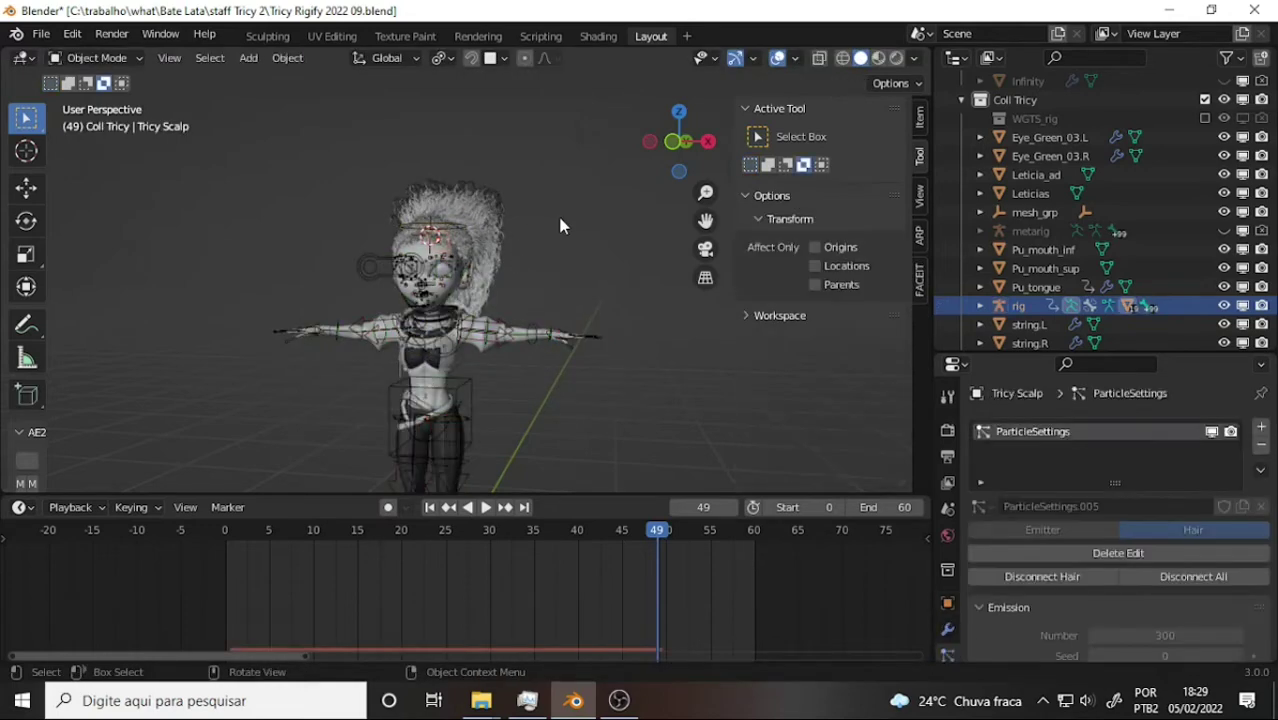
mouse_move(605, 194)
middle_down()
mouse_move(311, 192)
mouse_move(483, 193)
middle_up()
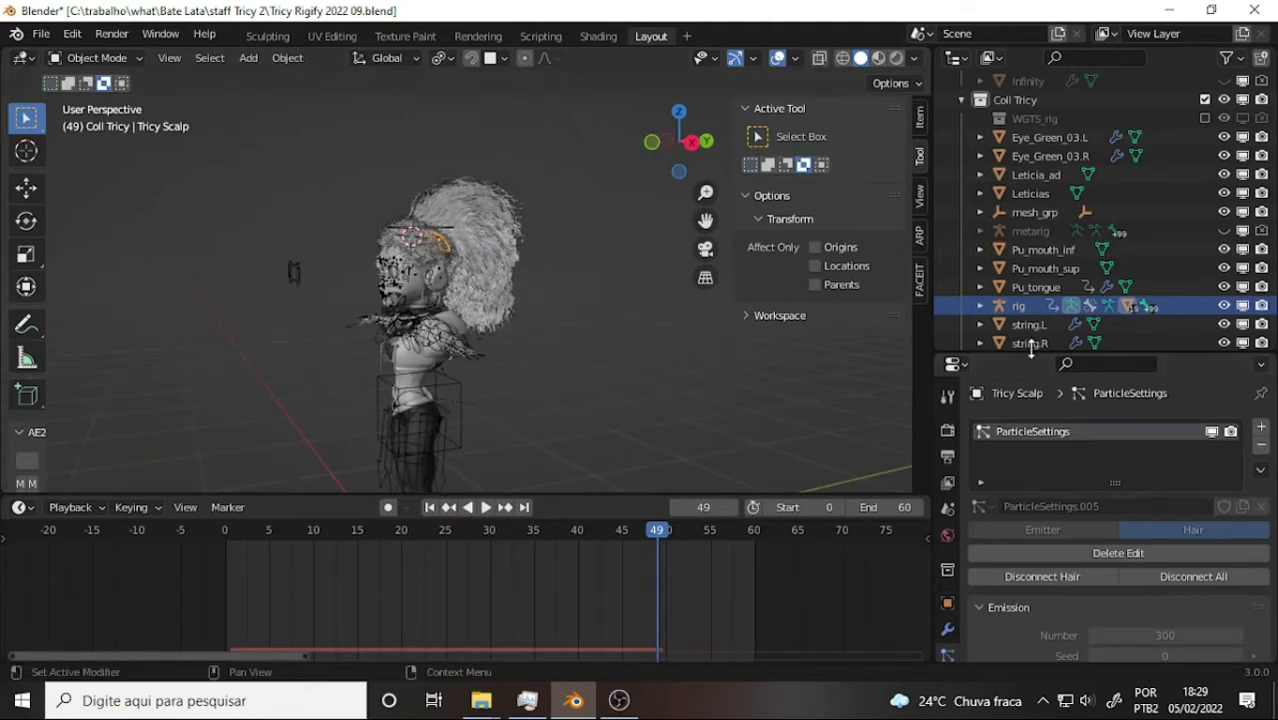
drag(1031, 352, 1031, 264)
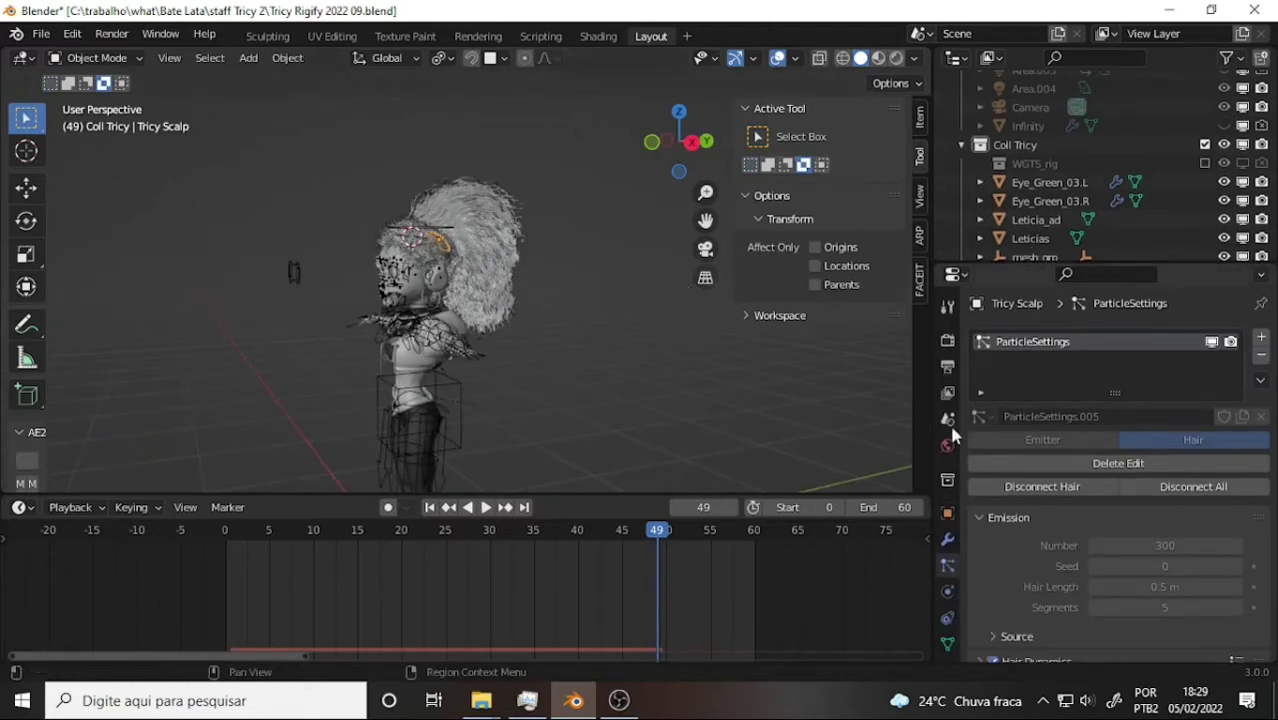
click(947, 539)
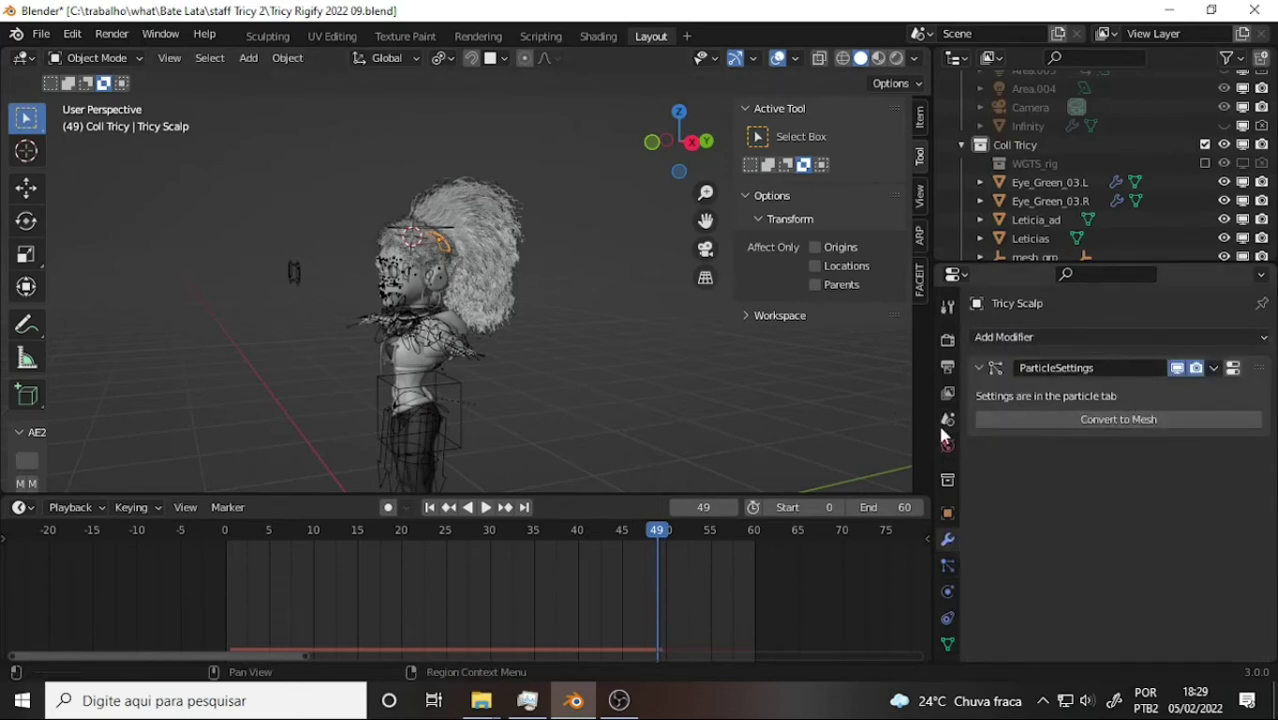
click(979, 368)
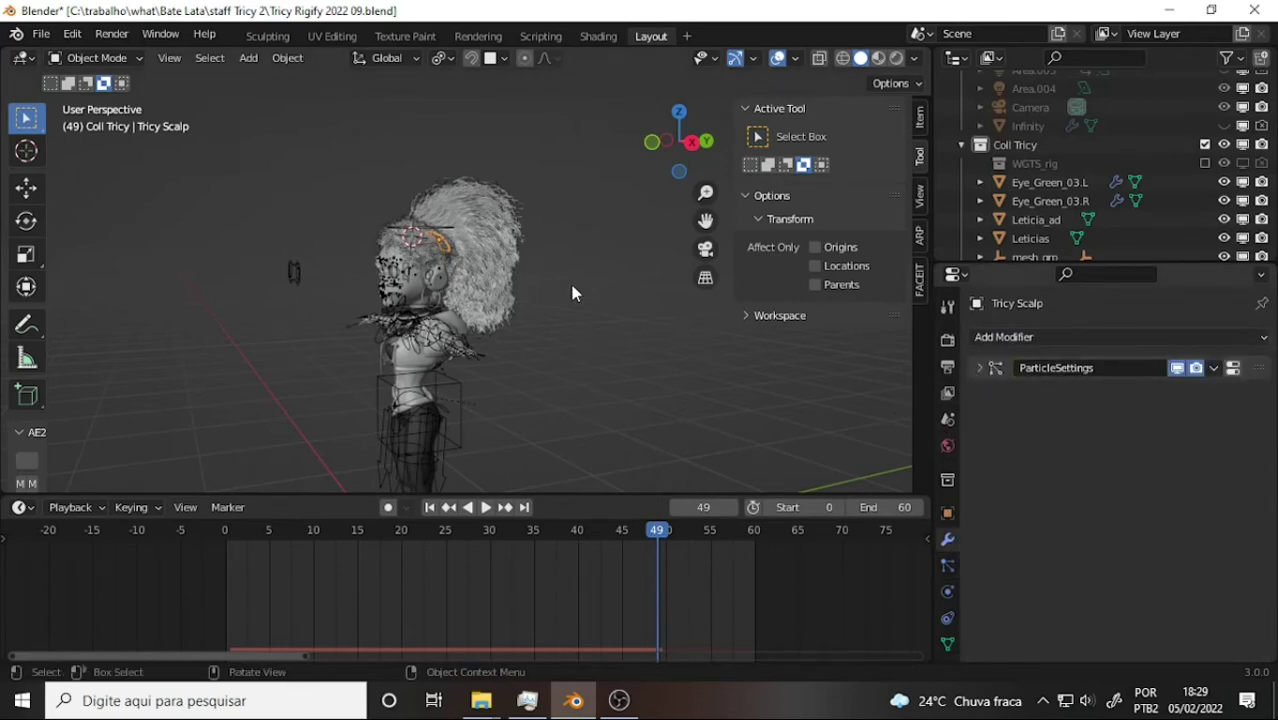
scroll(571, 275, up, 4)
- Select the left eye Eye_Green_03.L plus the rig and enter Pose Mode
middle_drag(564, 260, 670, 257)
scroll(670, 257, up, 2)
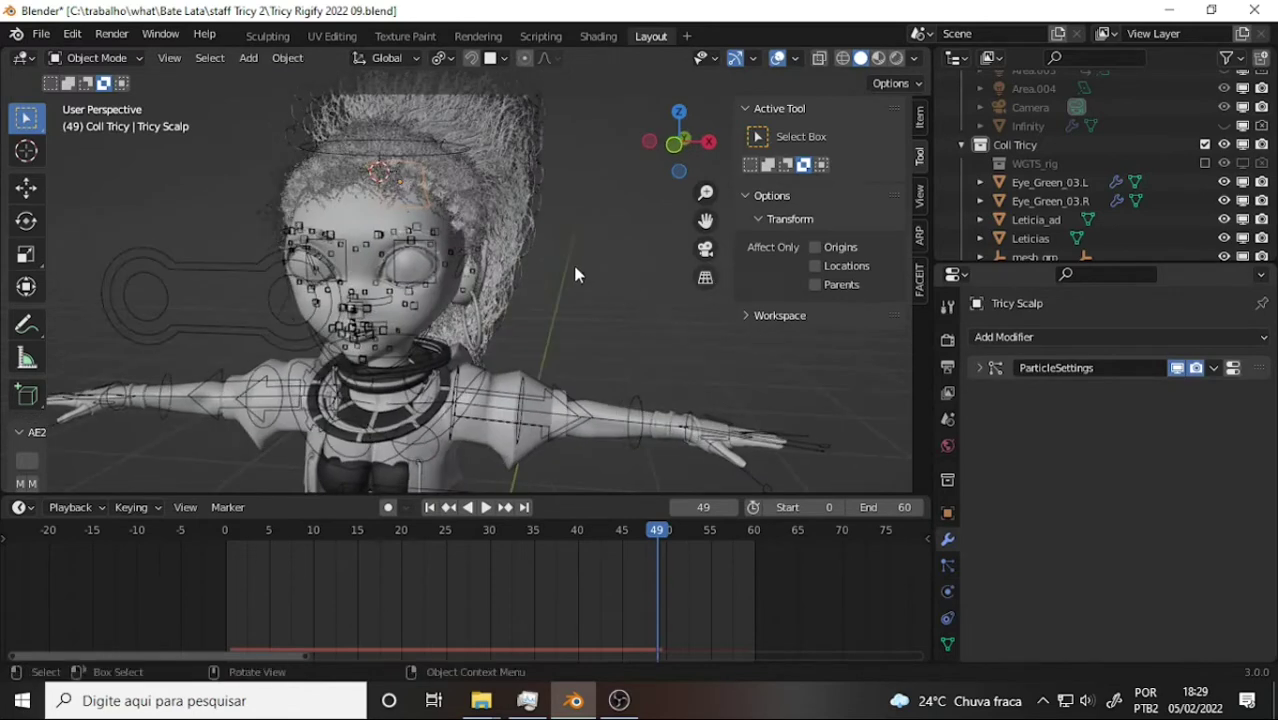
click(410, 270)
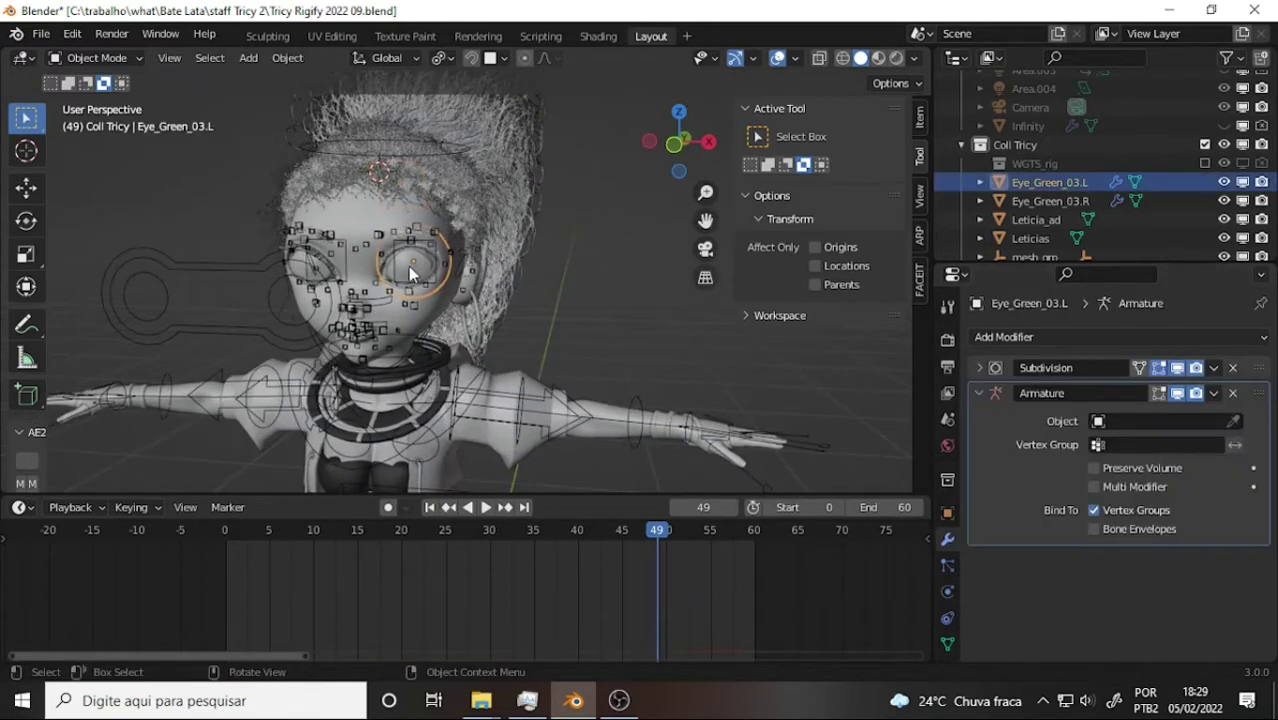
key(shift)
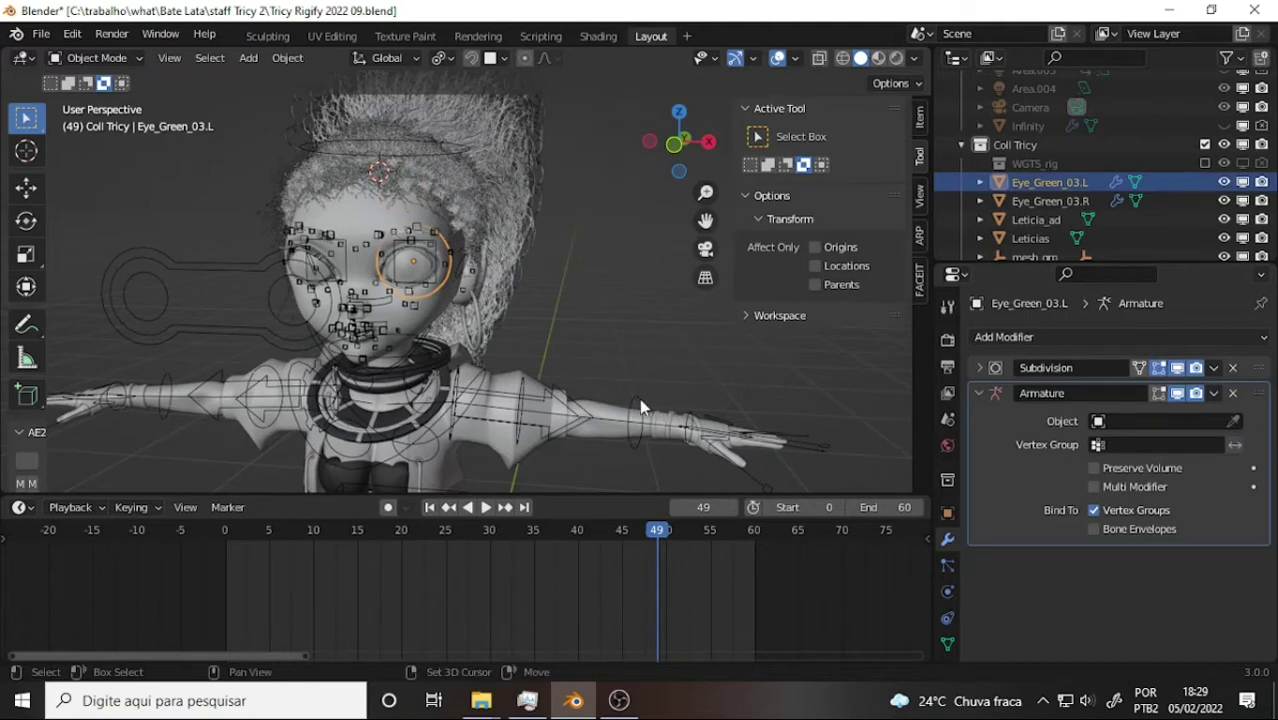
key(ctrl+Tab)
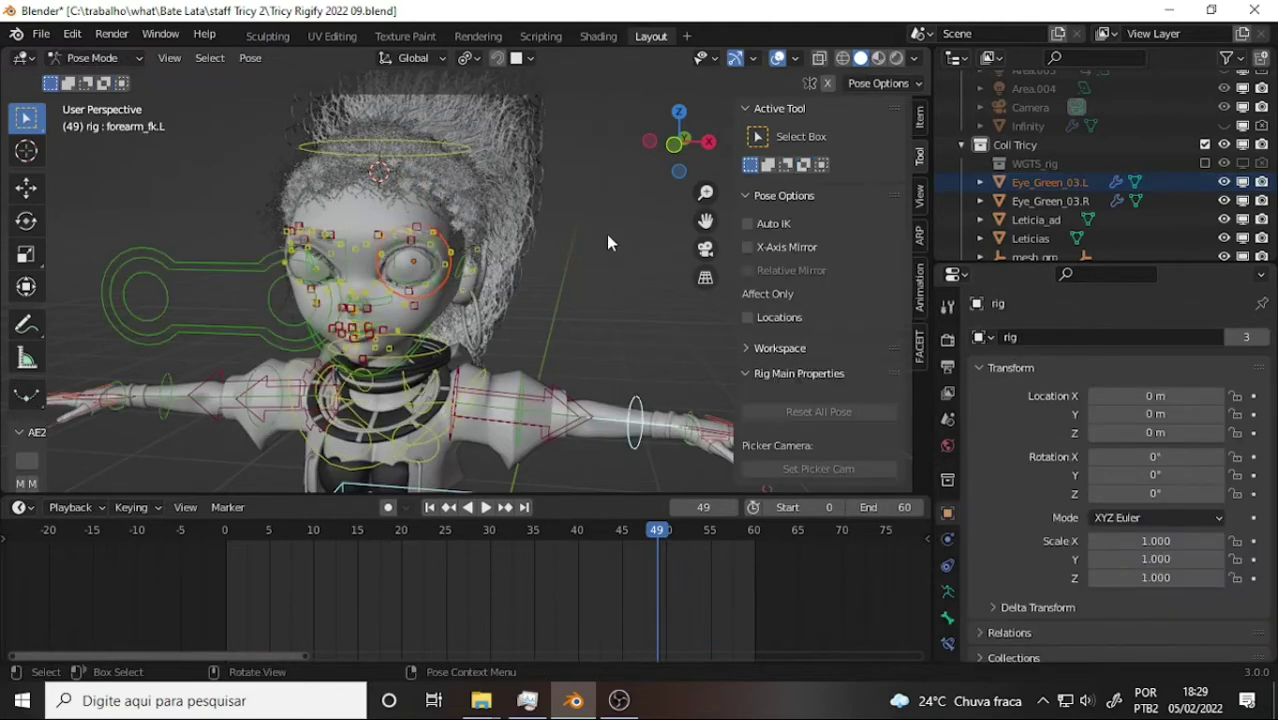
- Parent the left eye to the rig with automatic weights
key(ctrl+p)
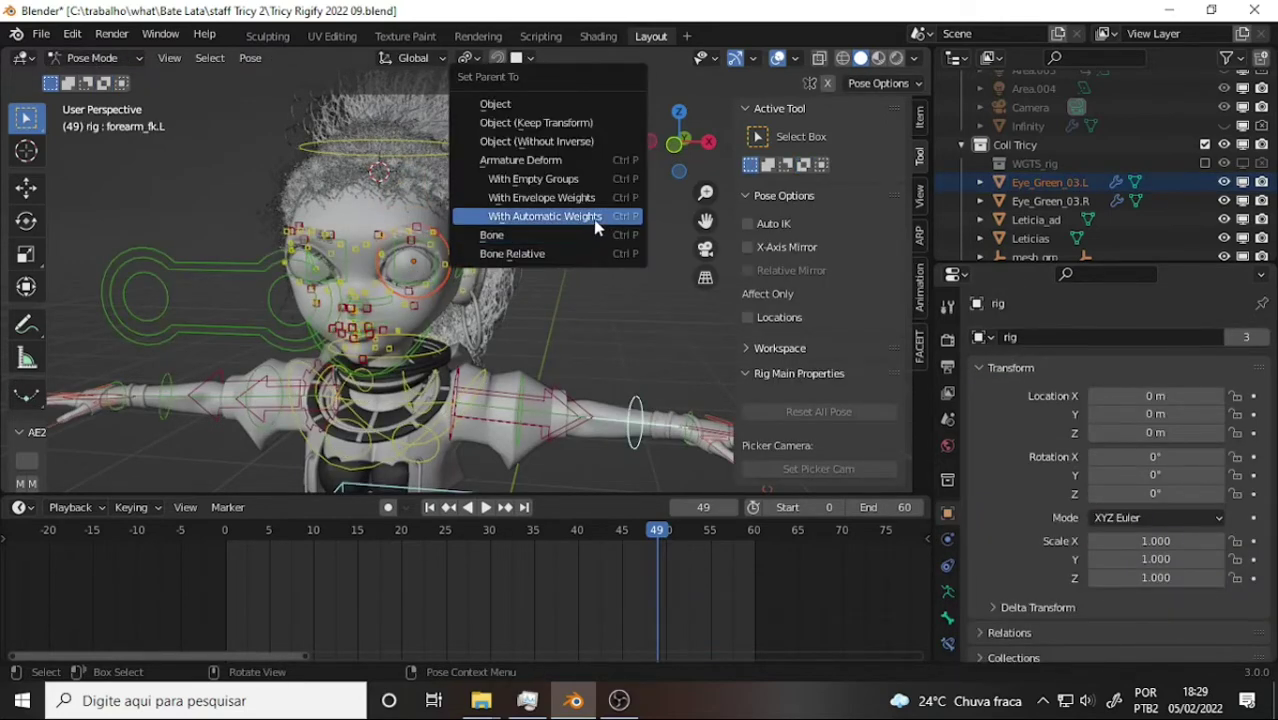
key(Return)
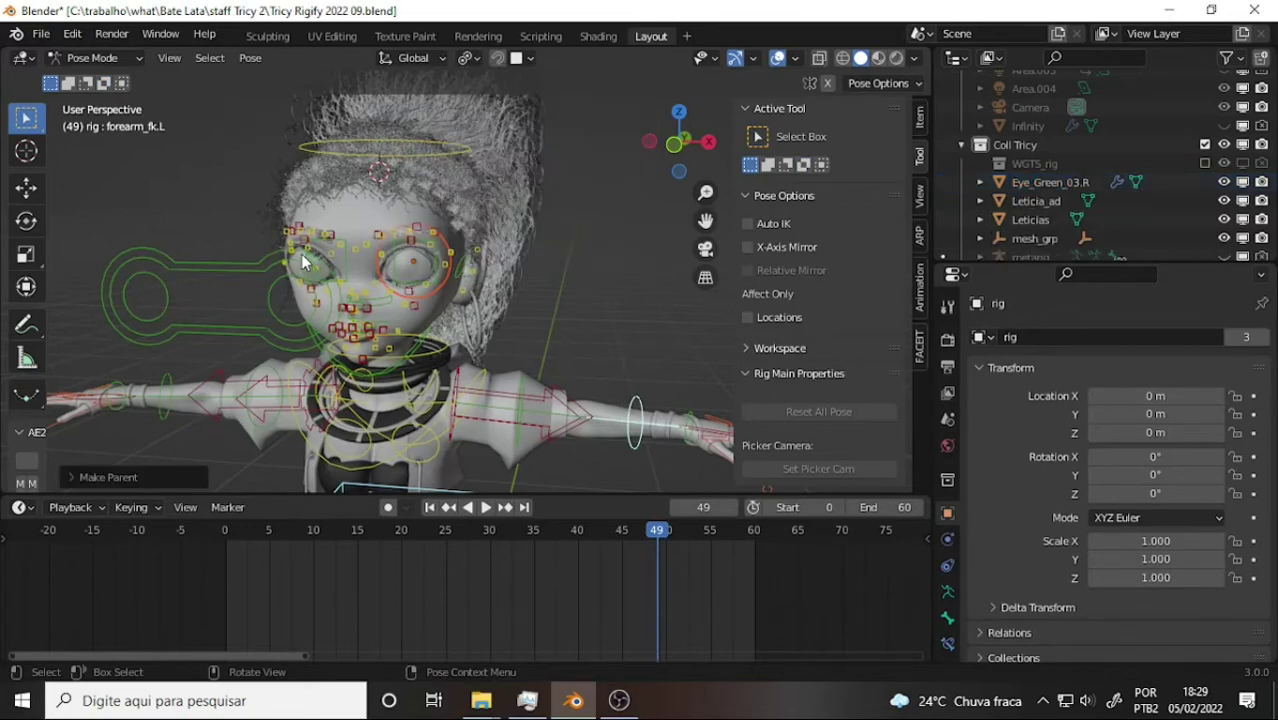
click(303, 263)
mouse_move(261, 207)
middle_down()
mouse_move(405, 234)
mouse_move(357, 222)
middle_up()
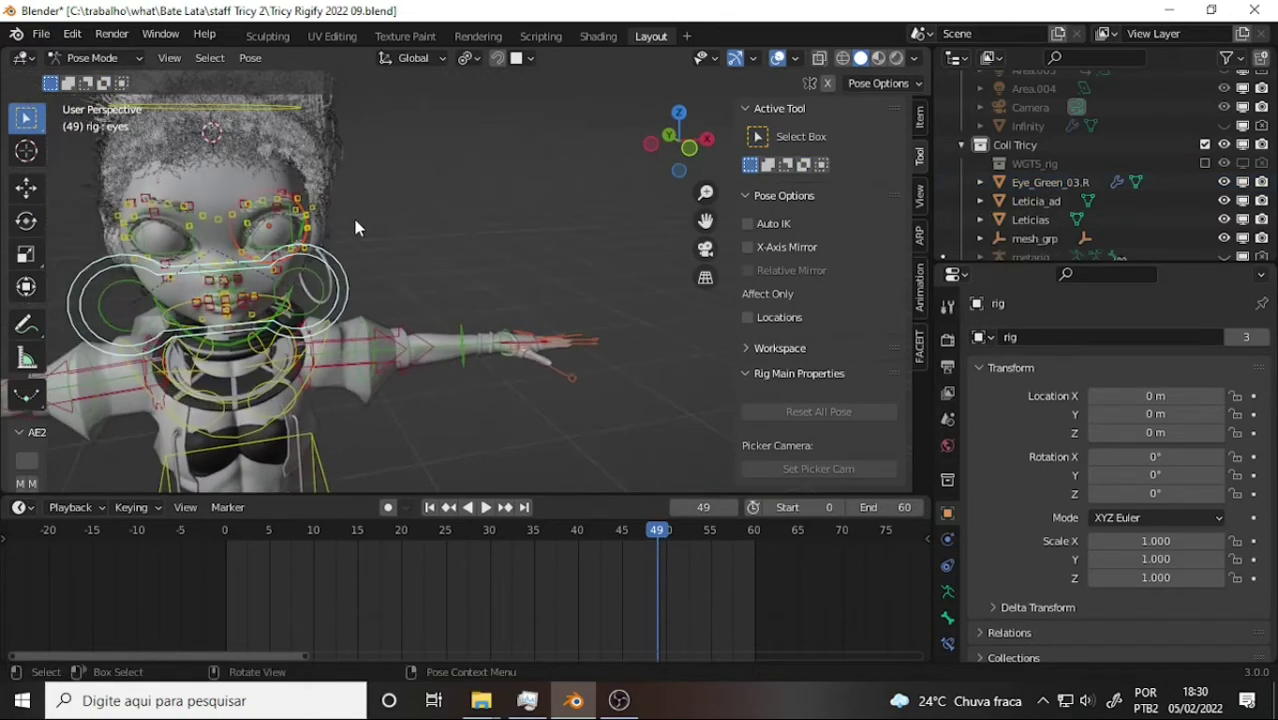
- Parent Eye_Green_03.R to the rig with automatic weights, then select the eyes control
click(162, 236)
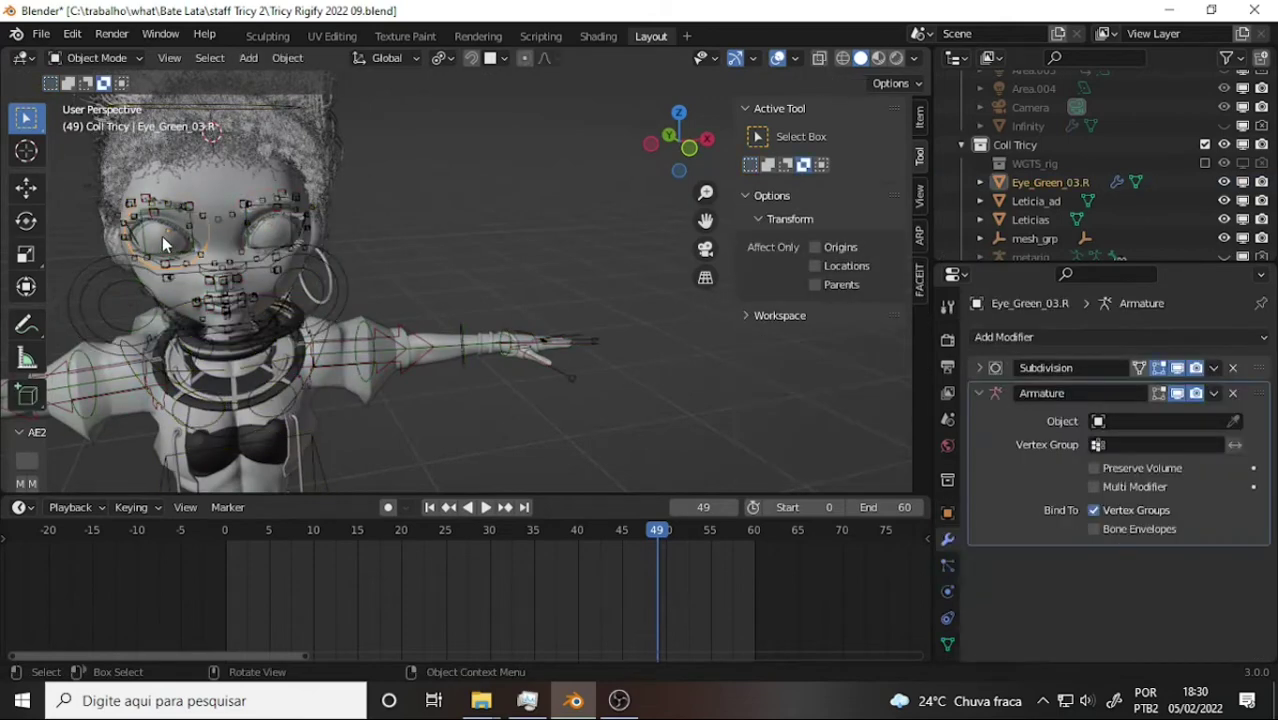
click(562, 372)
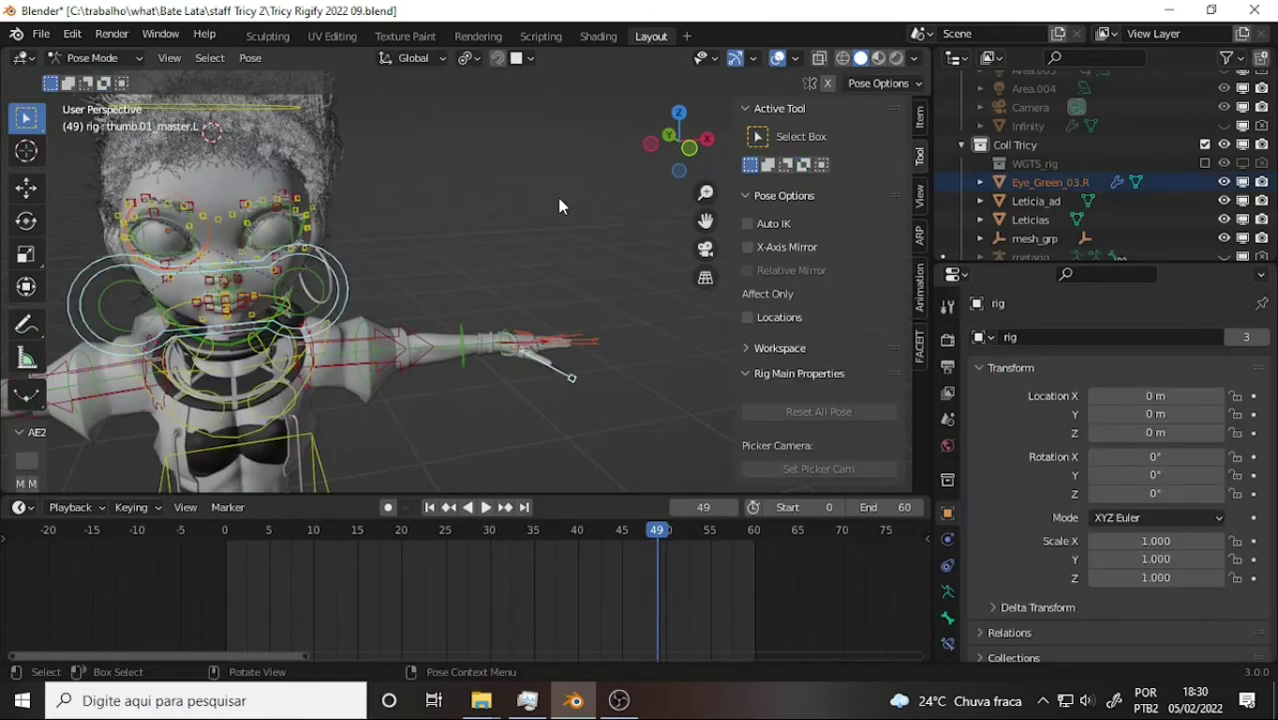
key(ctrl+p)
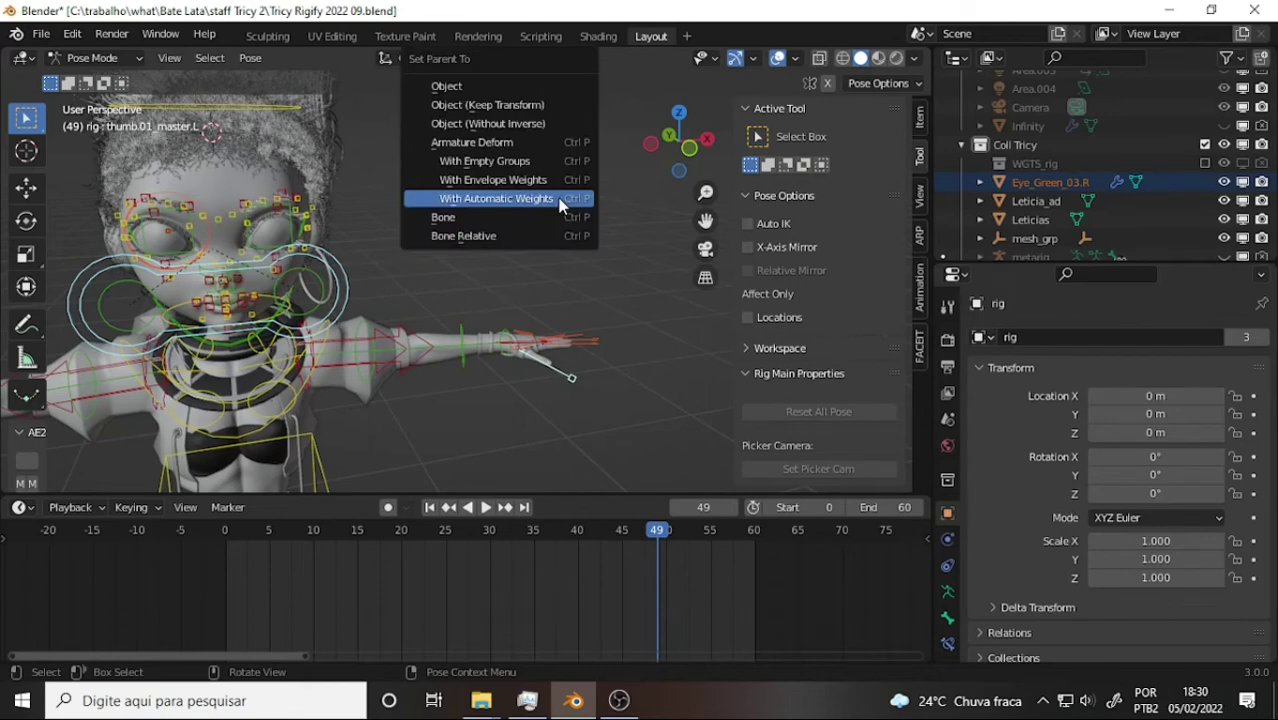
click(560, 204)
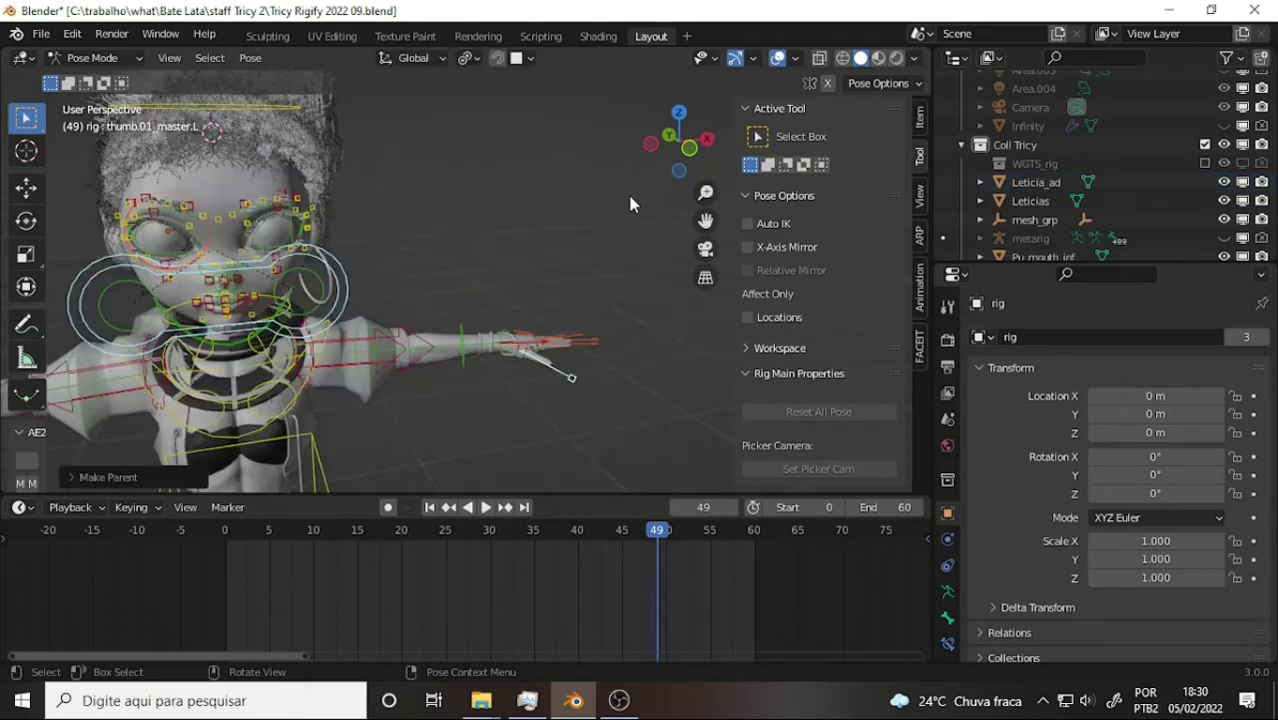
drag(706, 221, 612, 199)
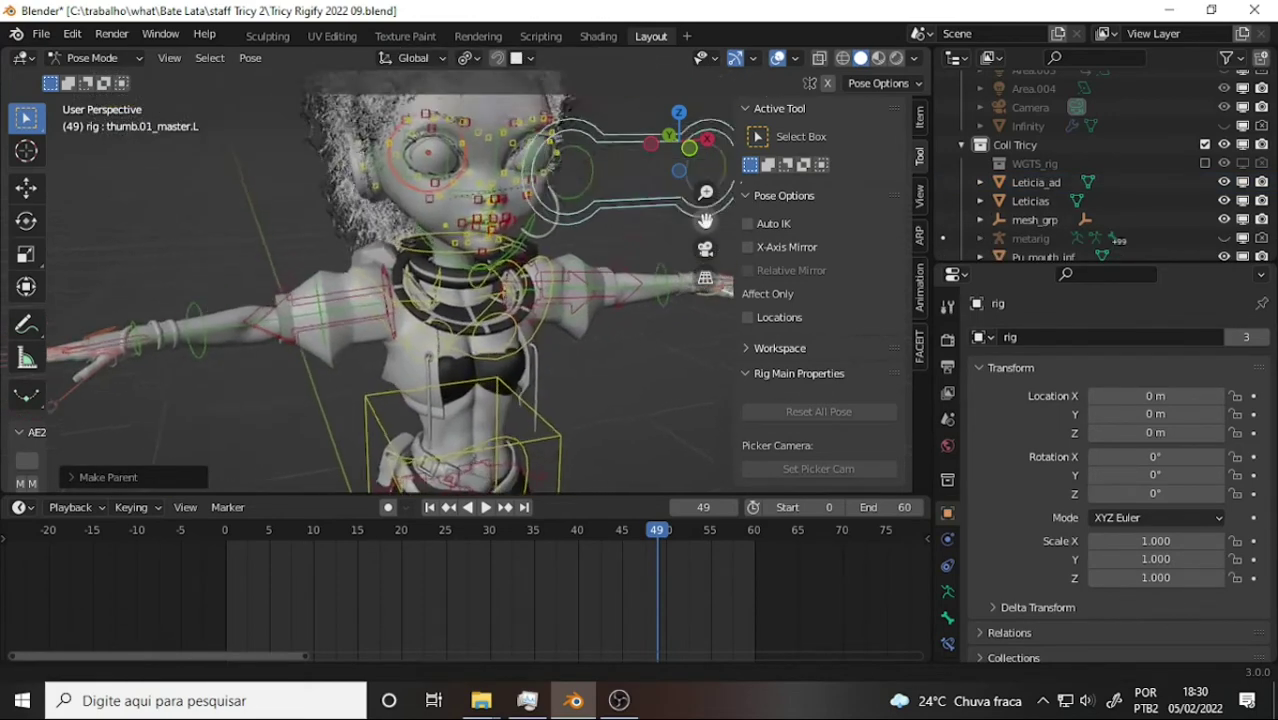
middle_drag(610, 199, 561, 189)
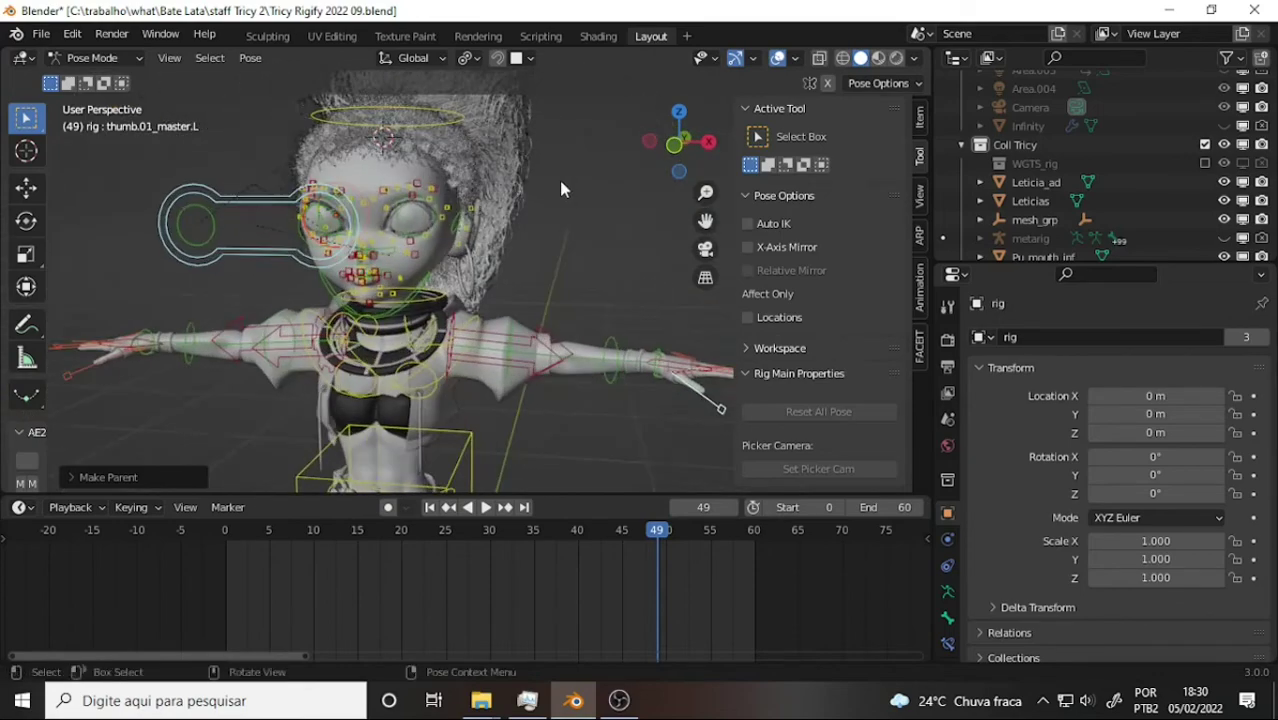
click(328, 266)
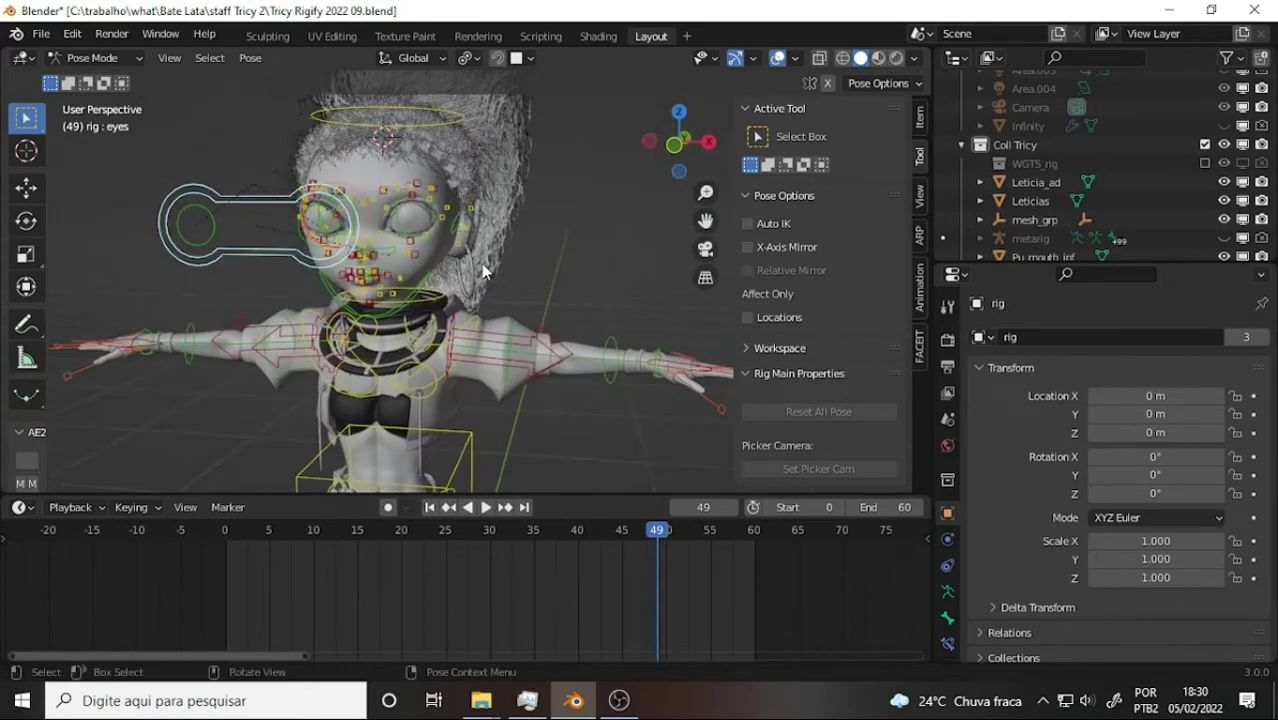
- Move the eyes control up and left beside the character's head
key(g)
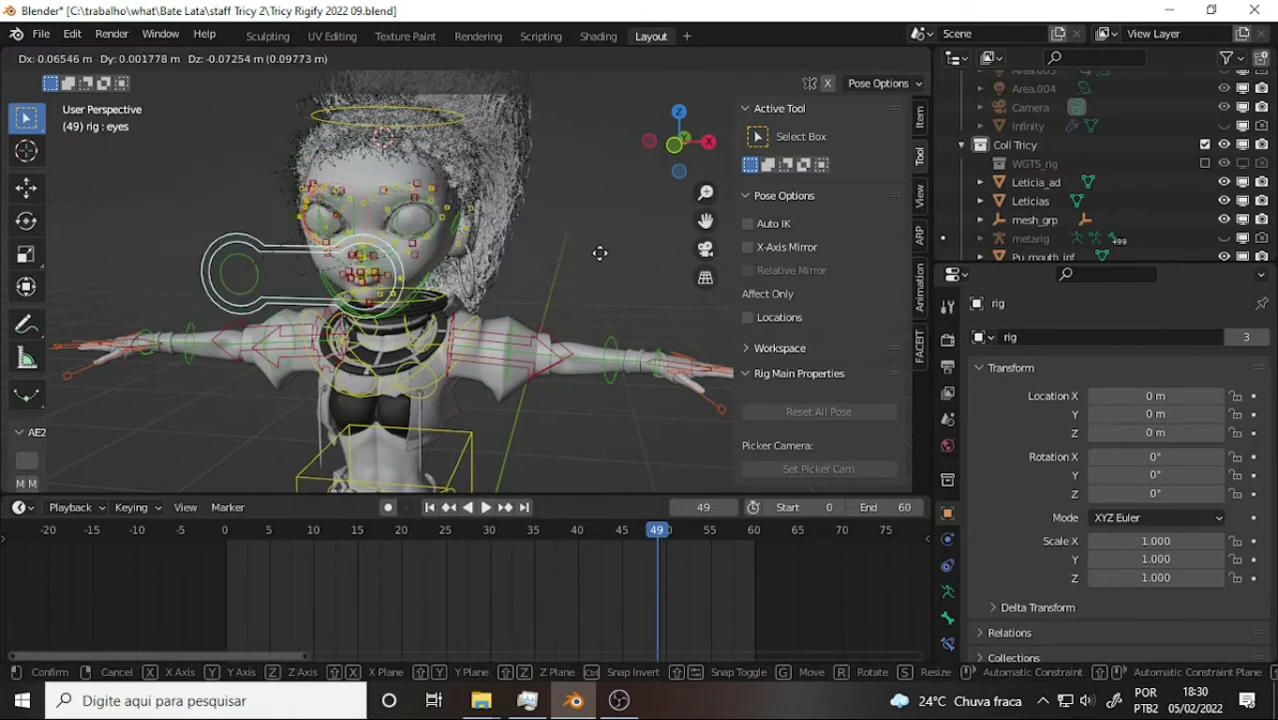
click(563, 218)
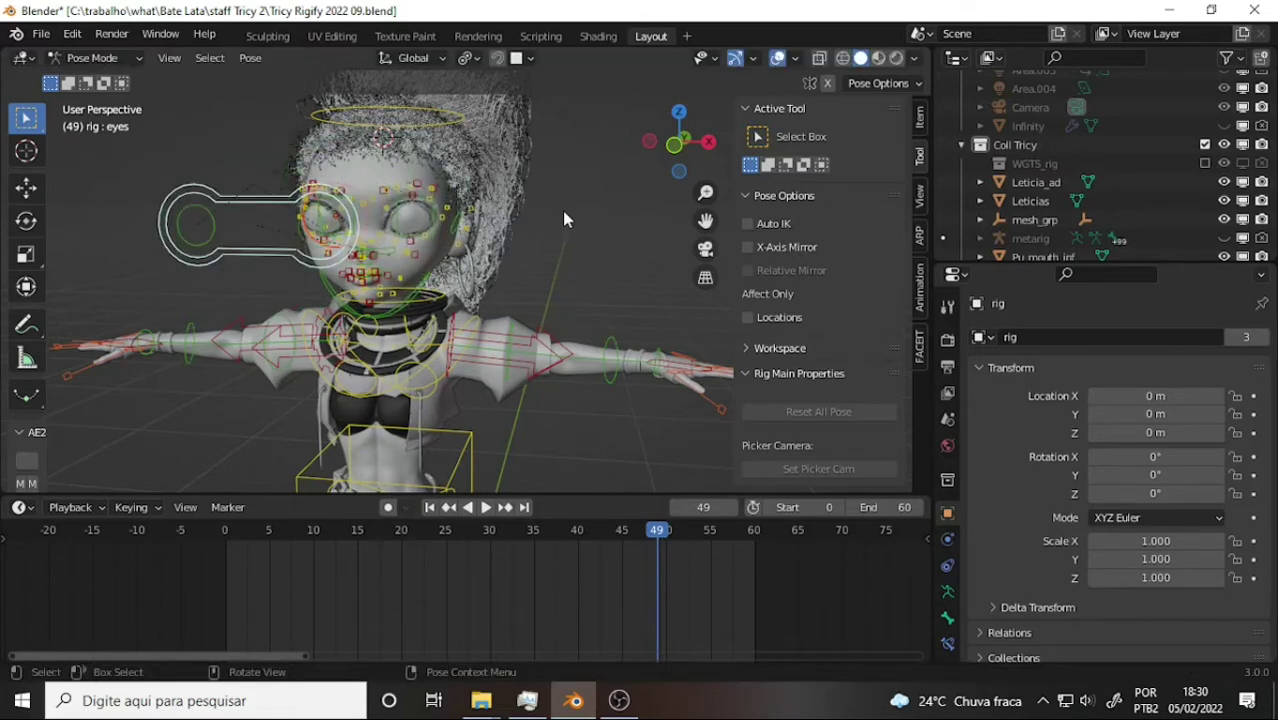
scroll(563, 218, up, 5)
scroll(563, 210, down, 5)
- Select the Tricy Nude body mesh to show its Armature, Subdivision and particle modifiers
mouse_move(603, 205)
middle_down()
mouse_move(331, 171)
mouse_move(503, 183)
middle_up()
click(591, 276)
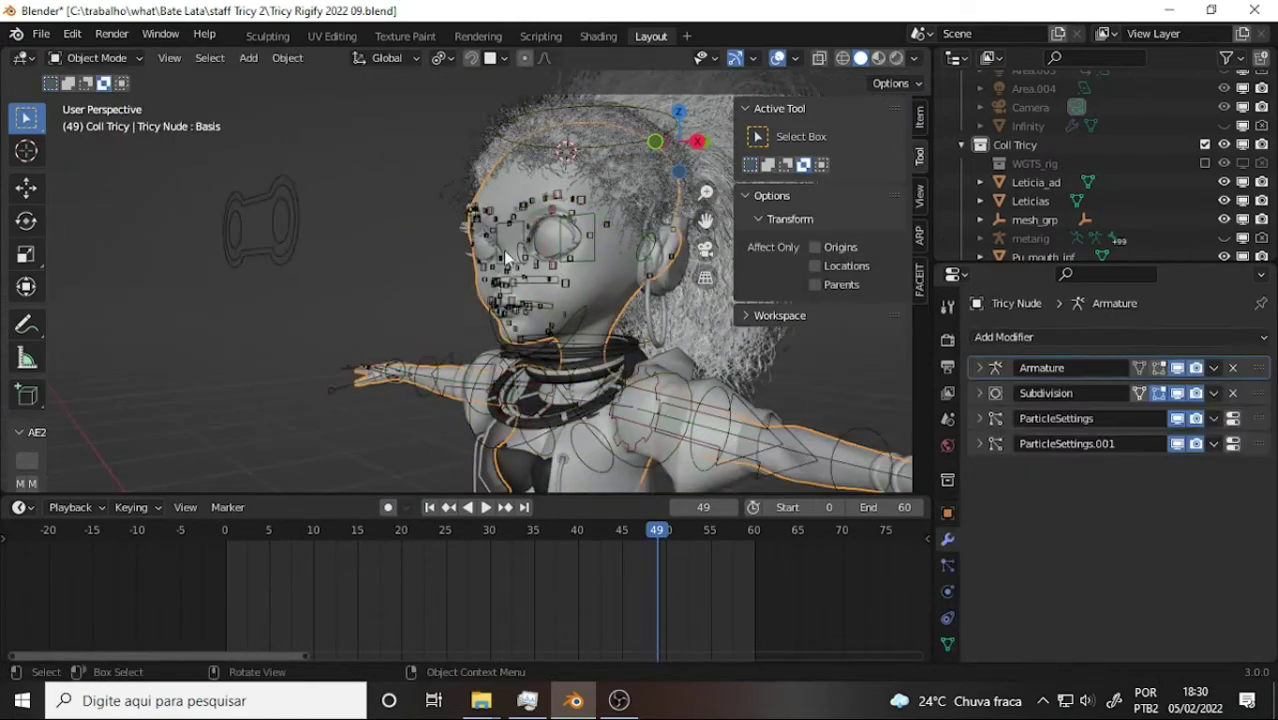
mouse_move(591, 276)
middle_down()
mouse_move(431, 240)
mouse_move(578, 252)
middle_up()
scroll(578, 258, down, 4)
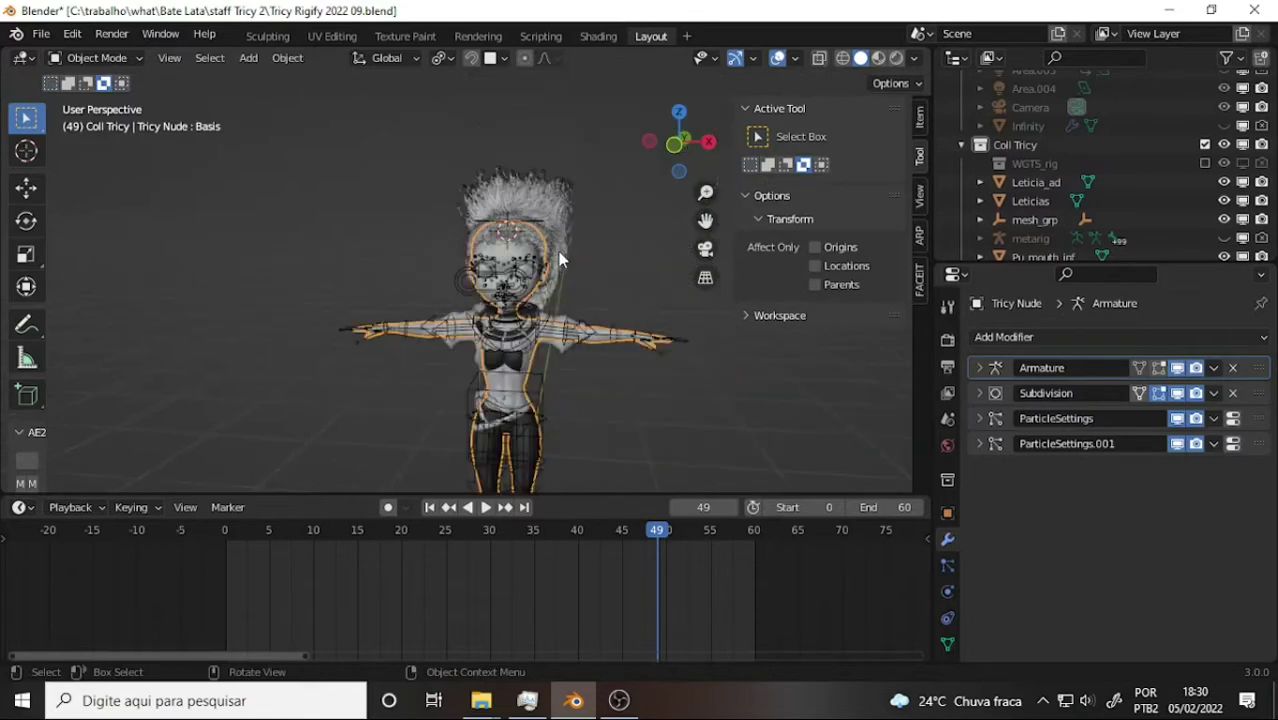
- Test-move the torso control, then cancel so the body stays put
click(539, 400)
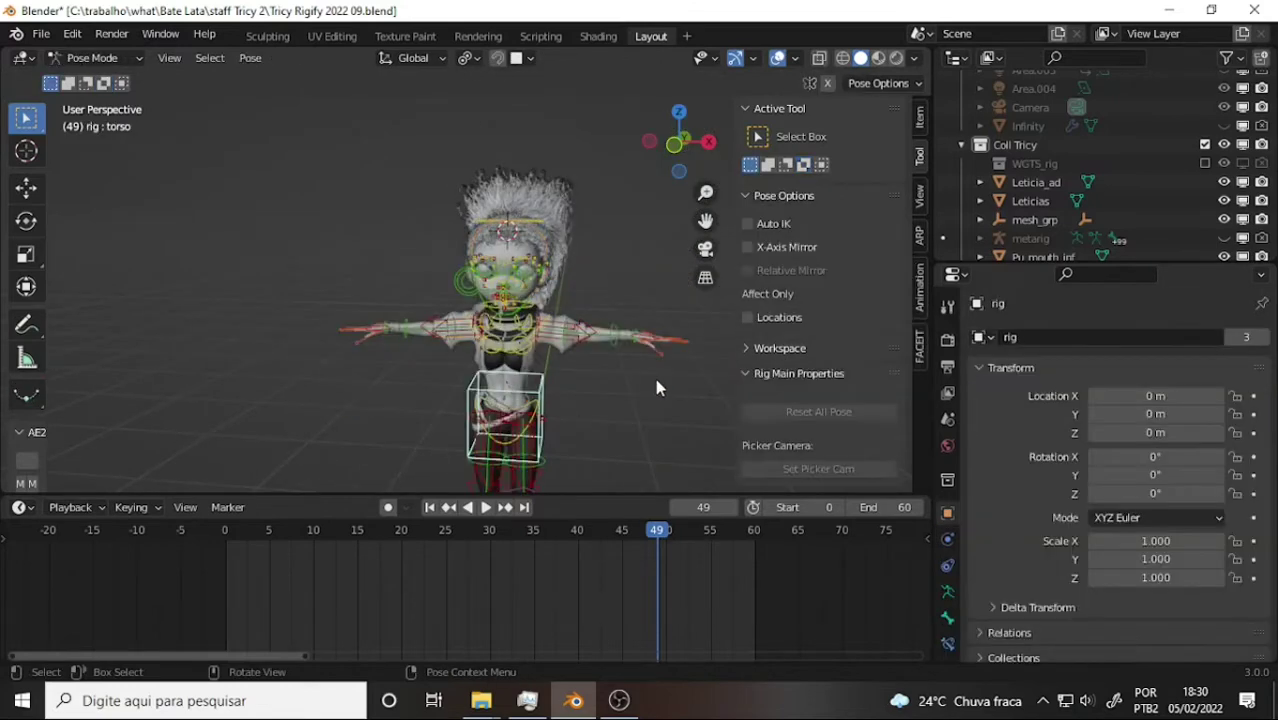
key(g)
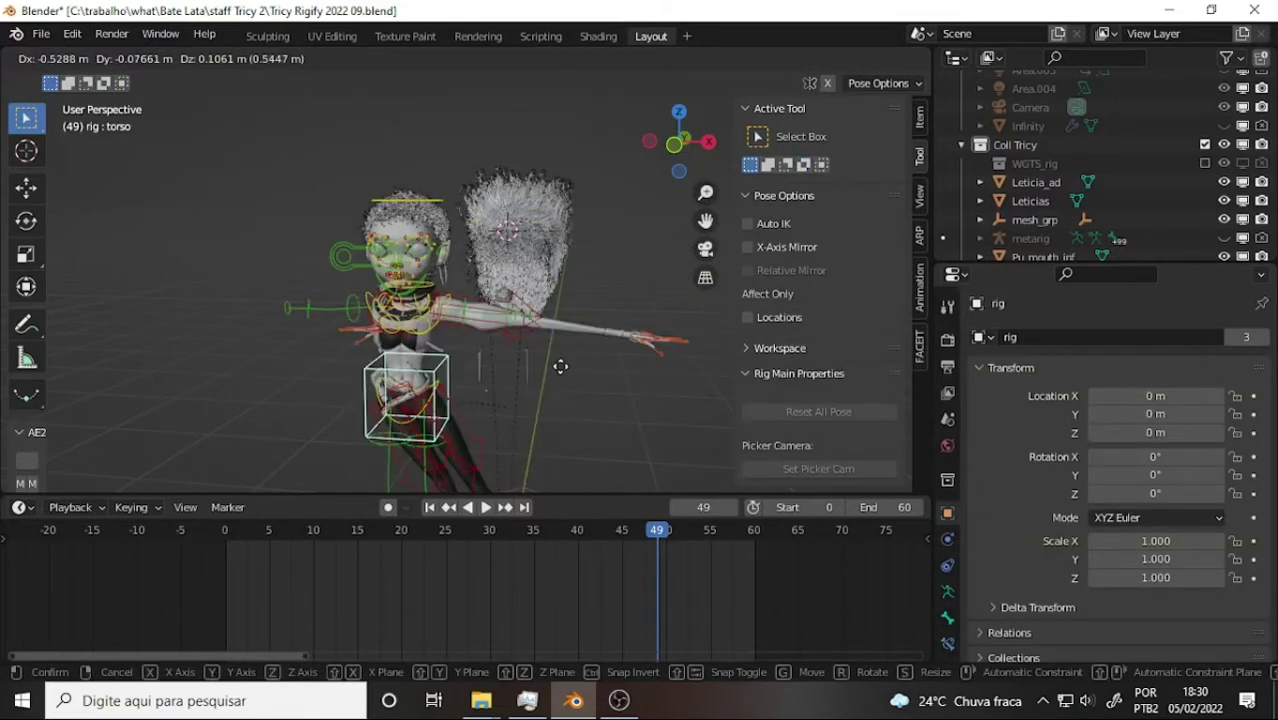
right_click(619, 213)
- Lift the left foot with the foot_ik.L control
scroll(619, 213, up, 2)
scroll(619, 172, up, 3)
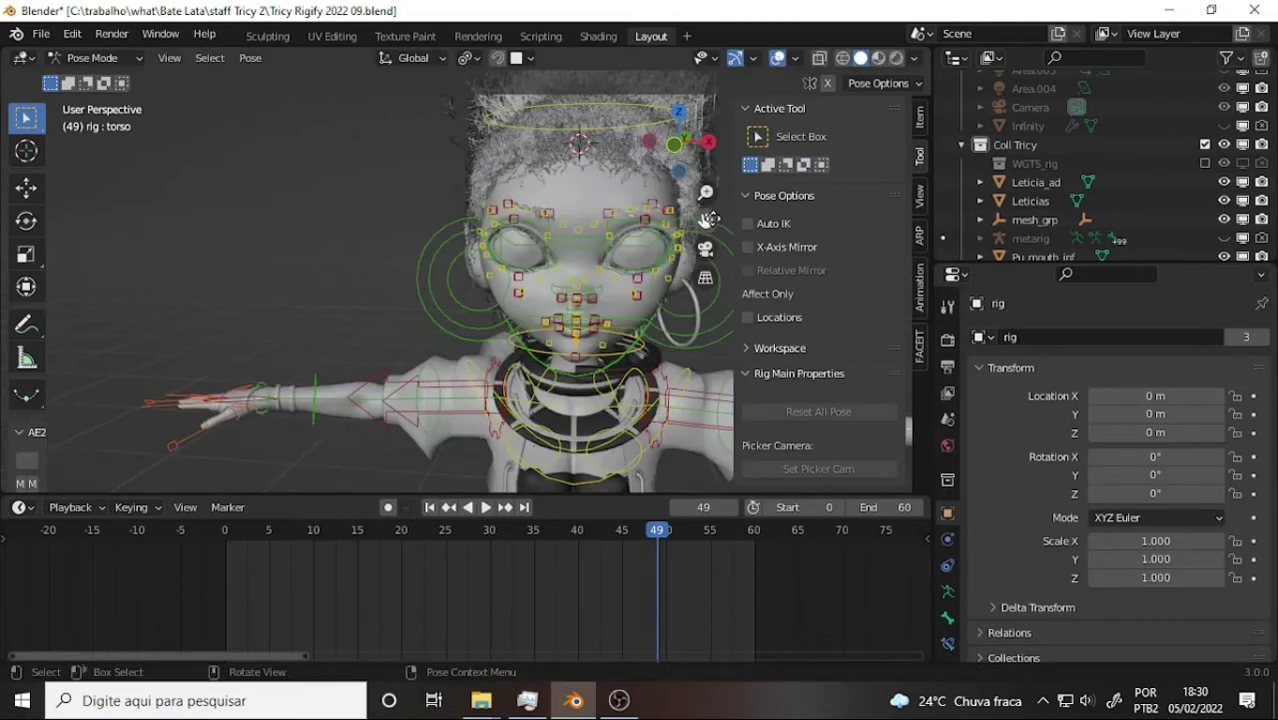
mouse_move(705, 220)
mouse_down()
mouse_move(485, 100)
mouse_move(587, 415)
mouse_up()
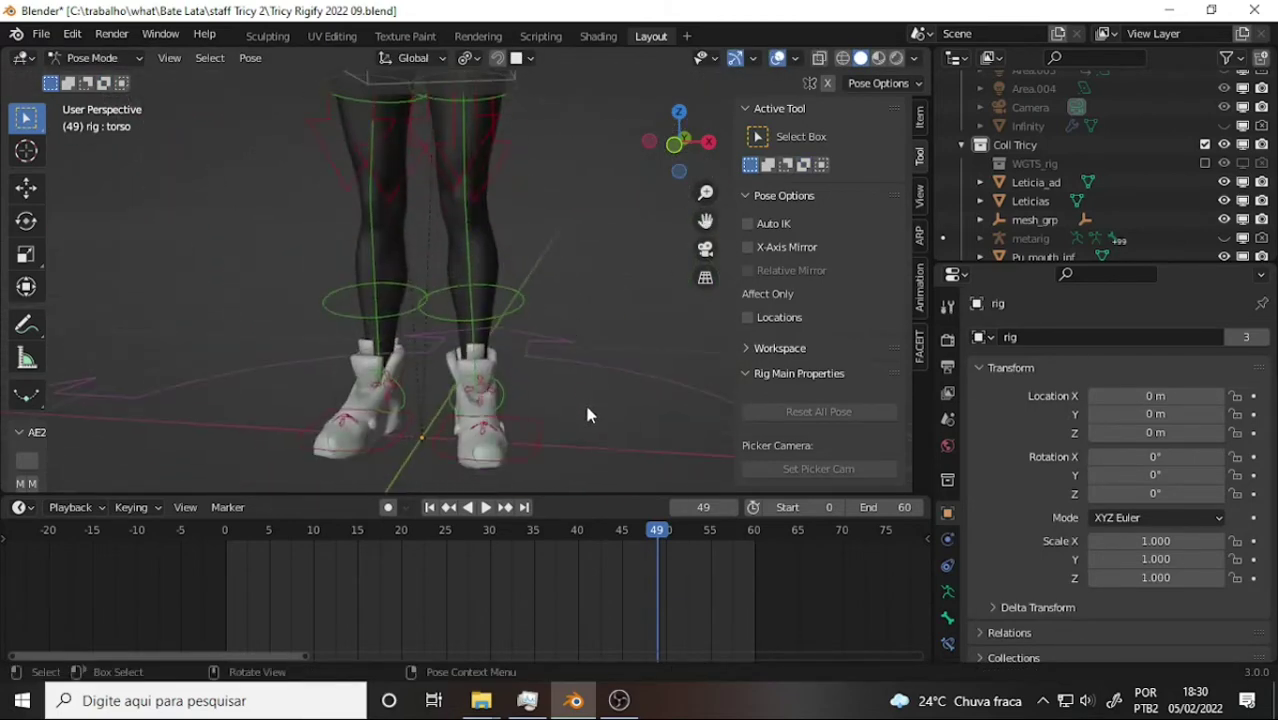
click(636, 408)
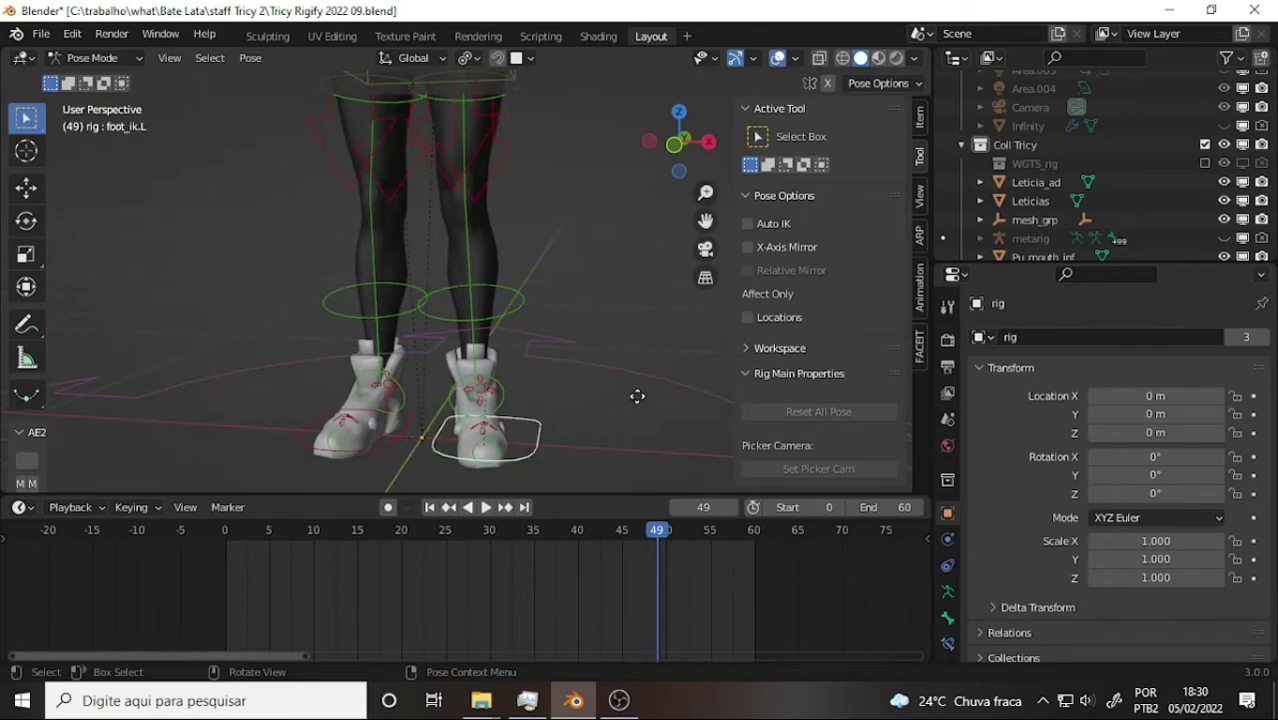
key(g)
click(632, 312)
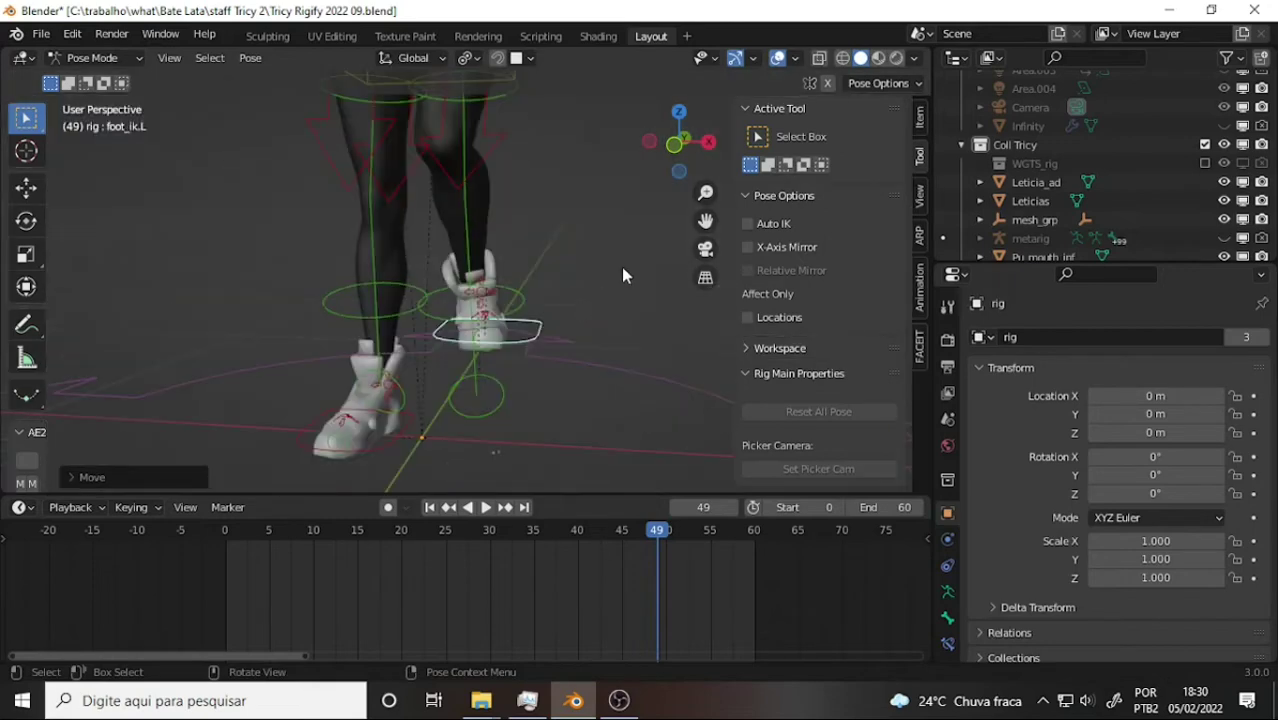
- Undo the foot raise and frame the left shoe up close
mouse_move(621, 267)
middle_down()
mouse_move(418, 268)
mouse_move(458, 296)
middle_up()
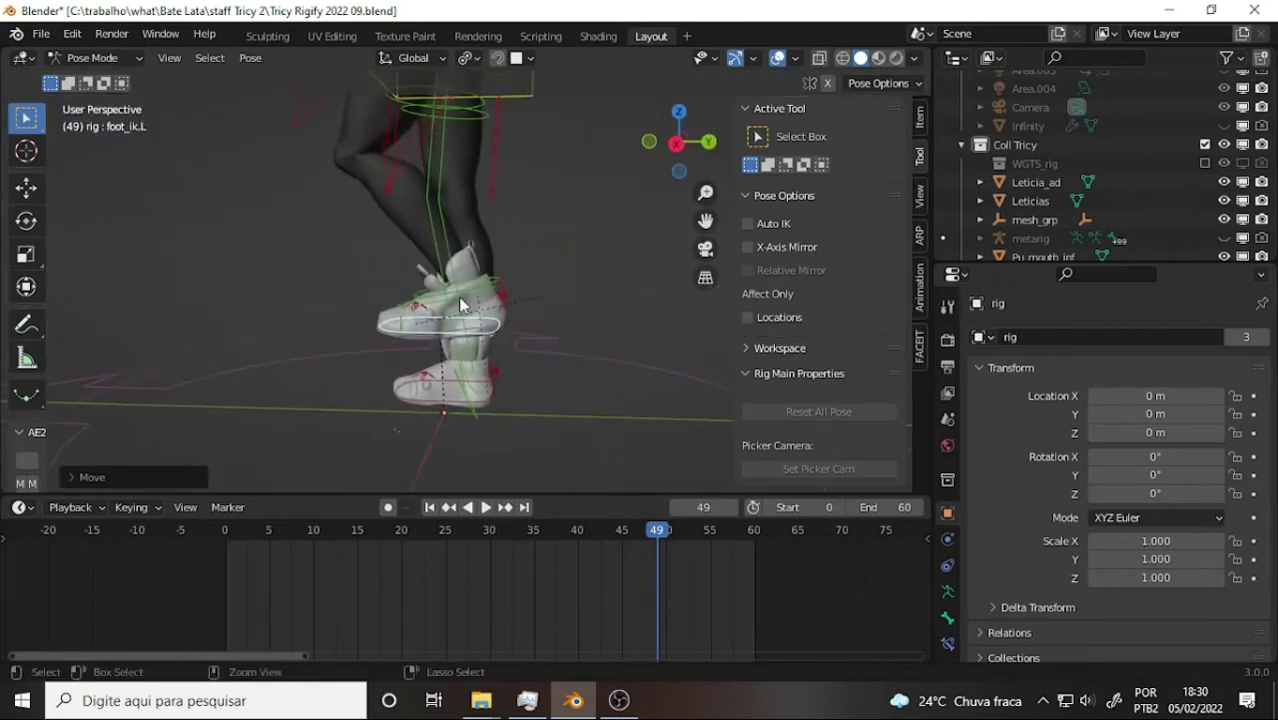
key(ctrl+z)
scroll(587, 284, up, 4)
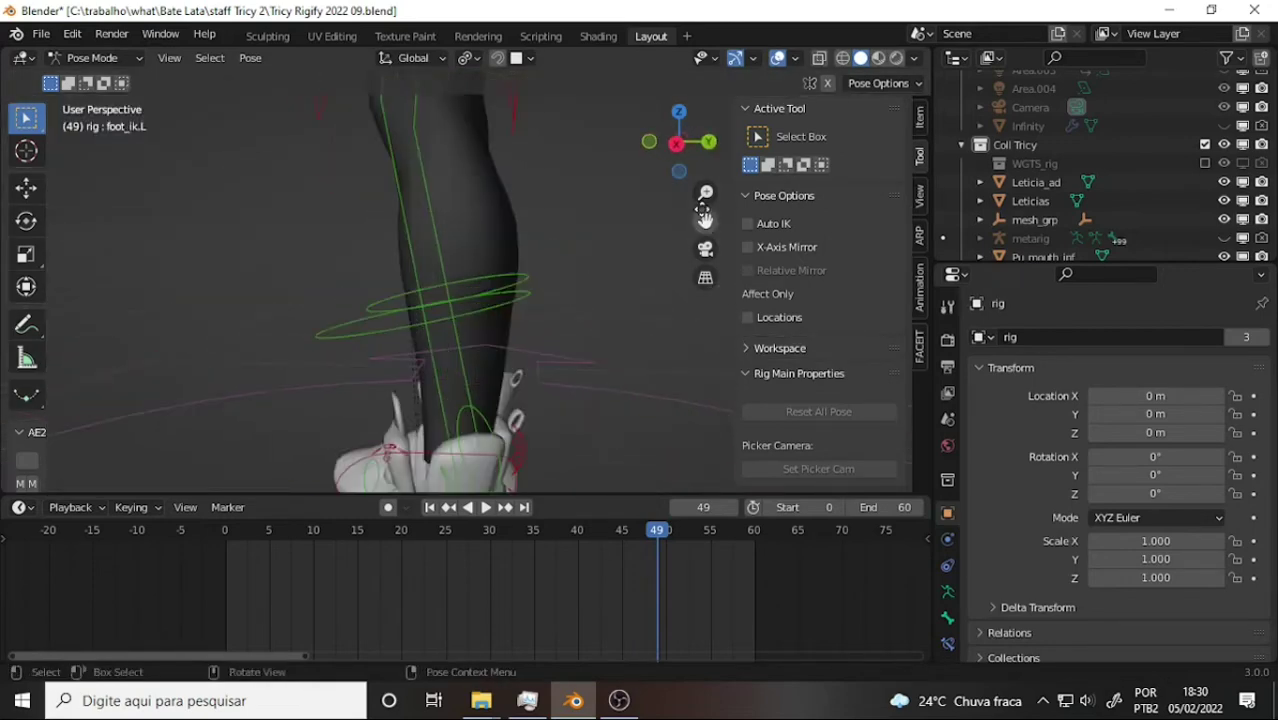
drag(705, 221, 705, 440)
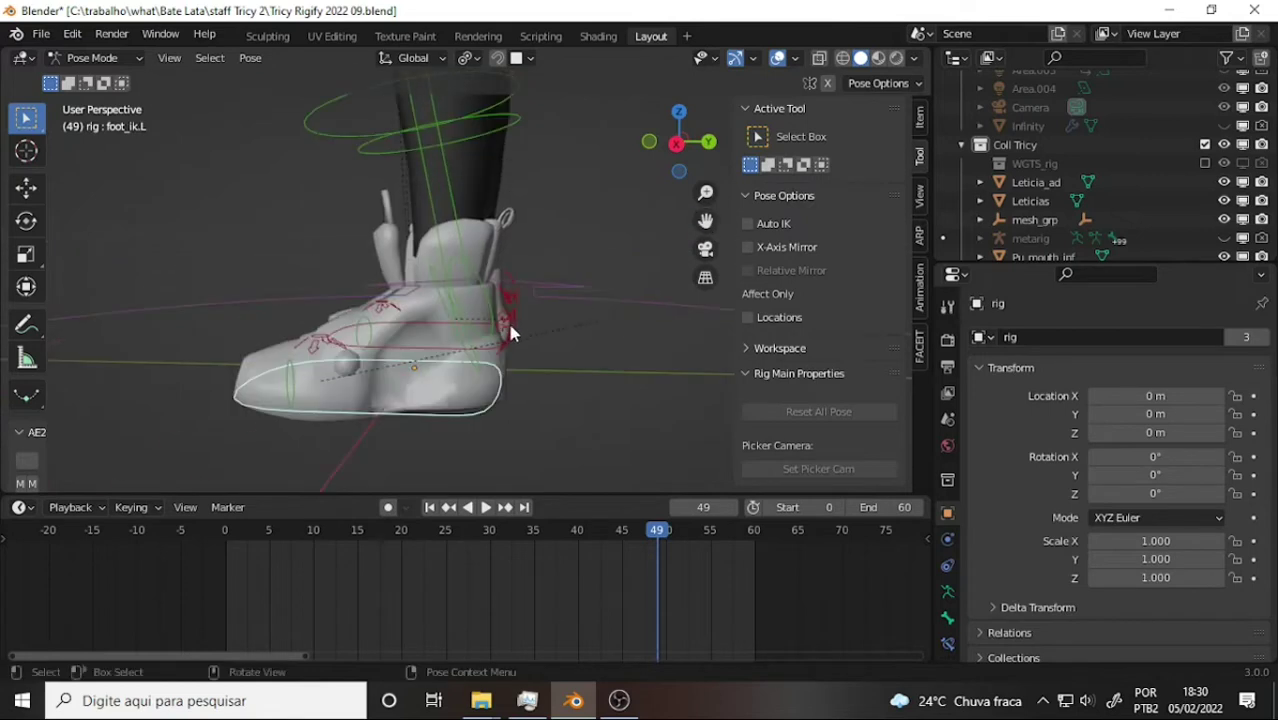
click(581, 325)
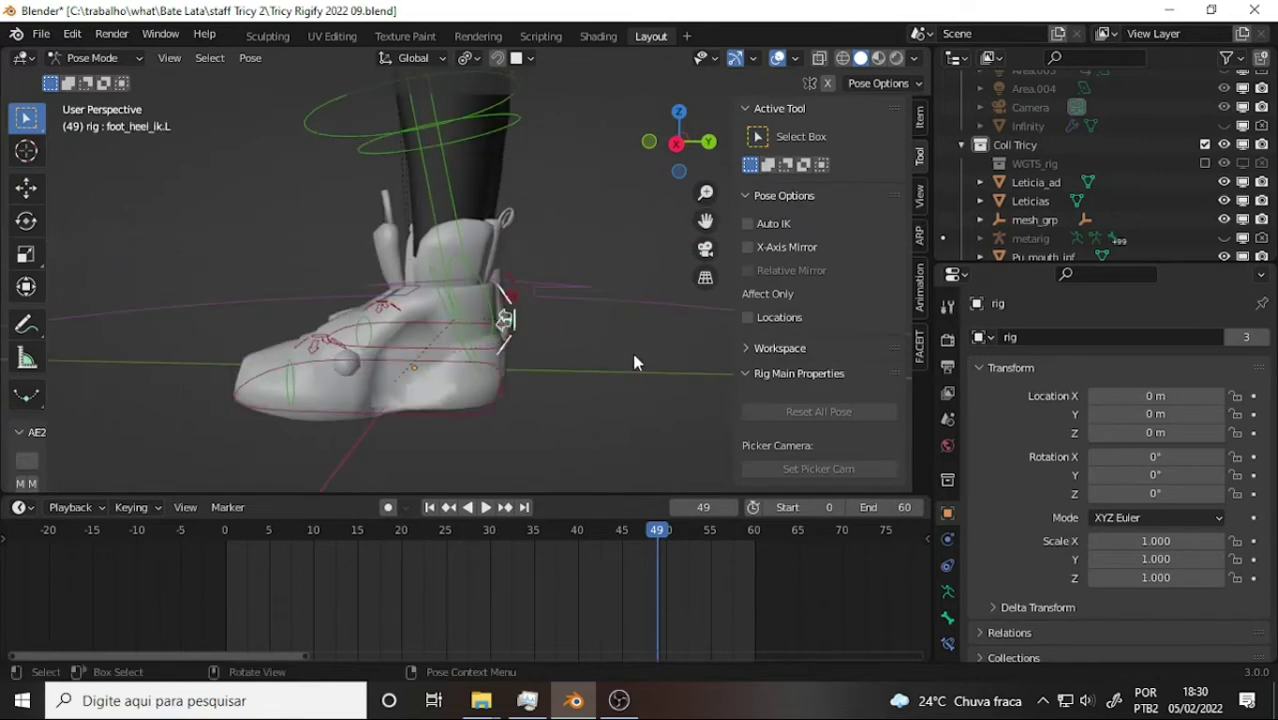
key(r)
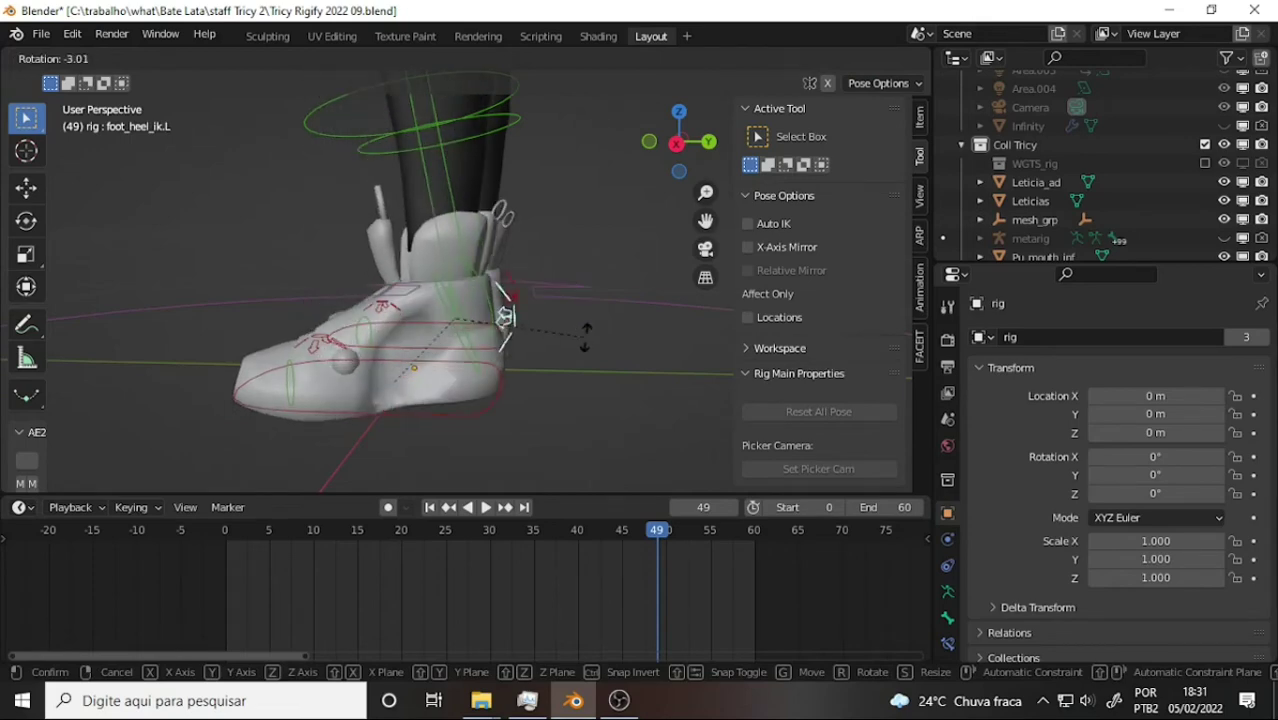
click(505, 320)
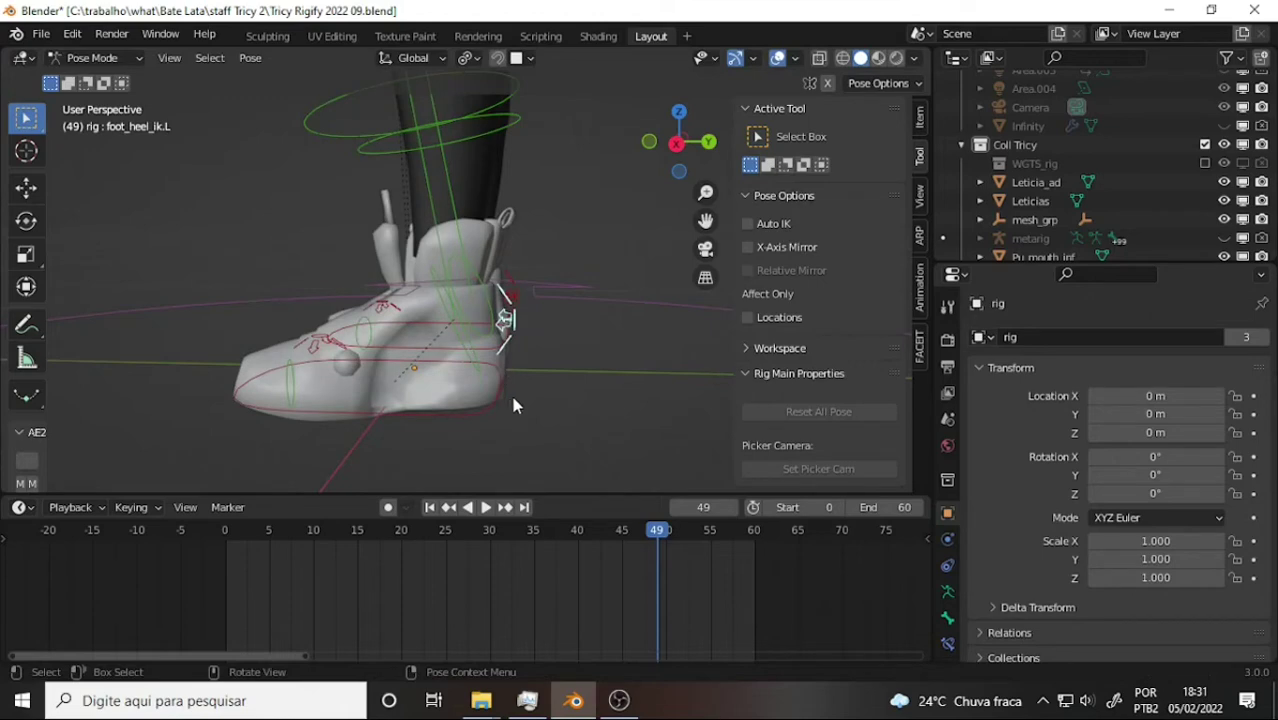
key(r)
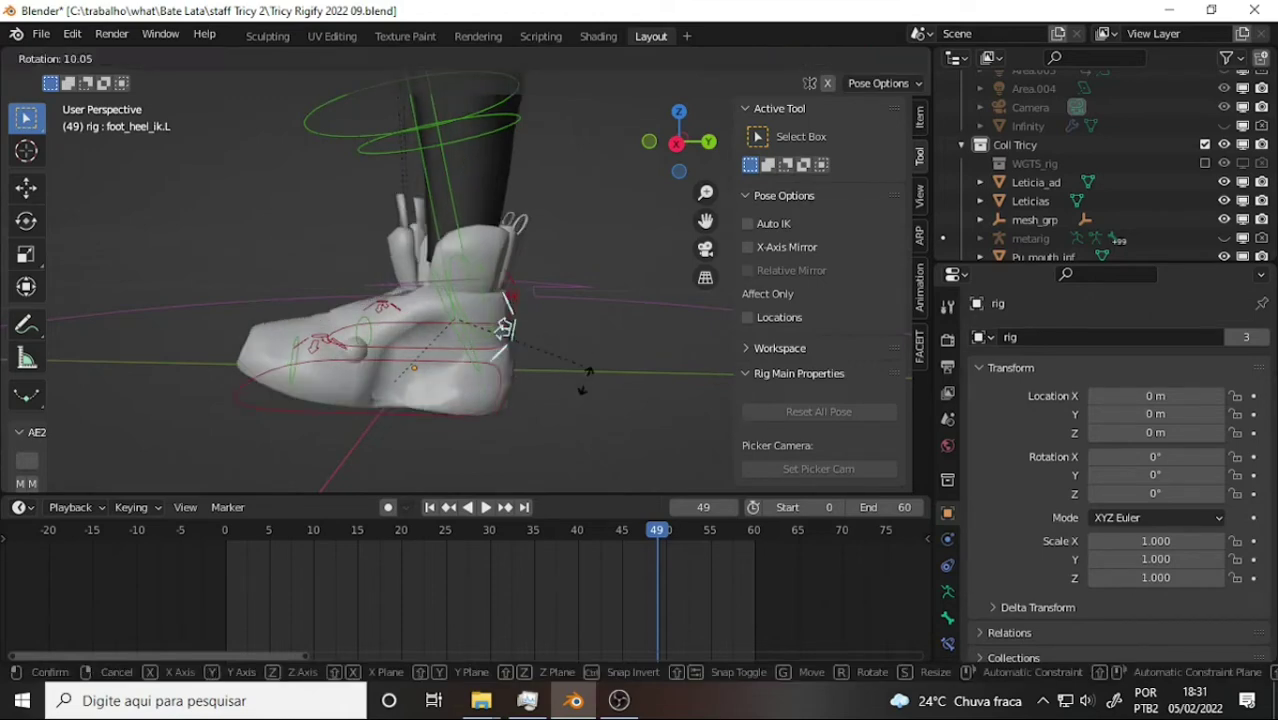
right_click(586, 386)
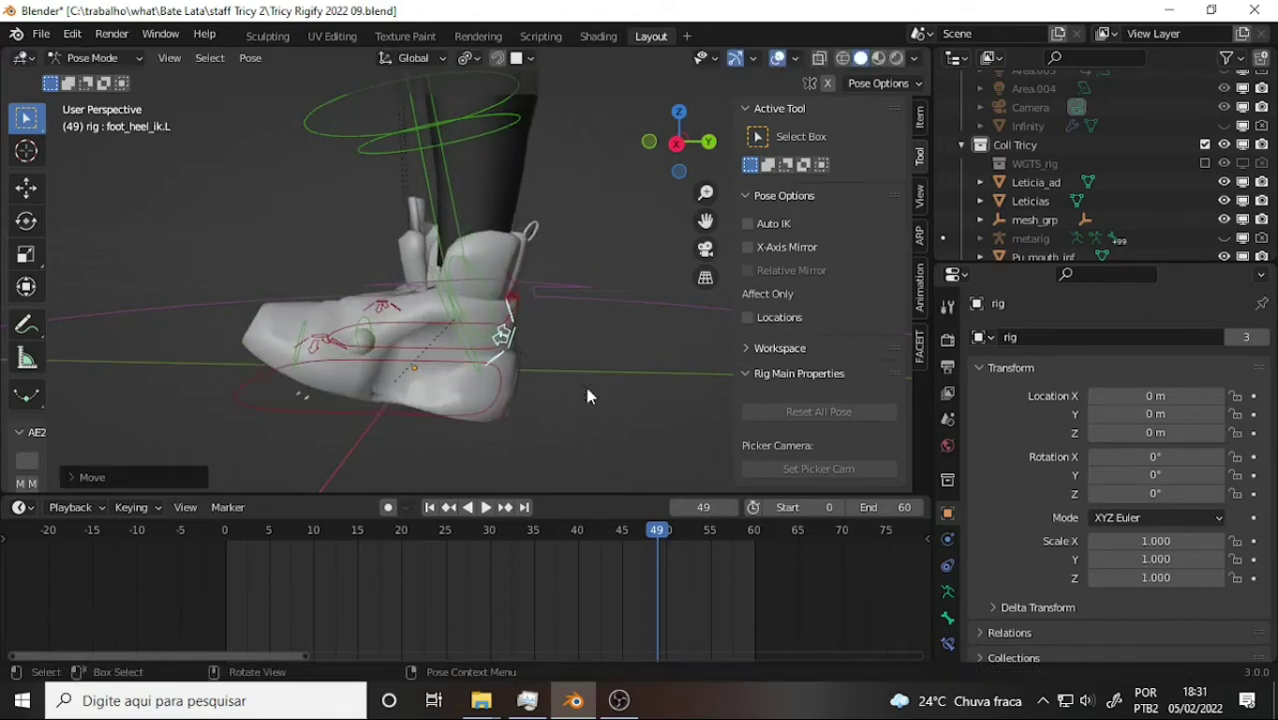
key(r)
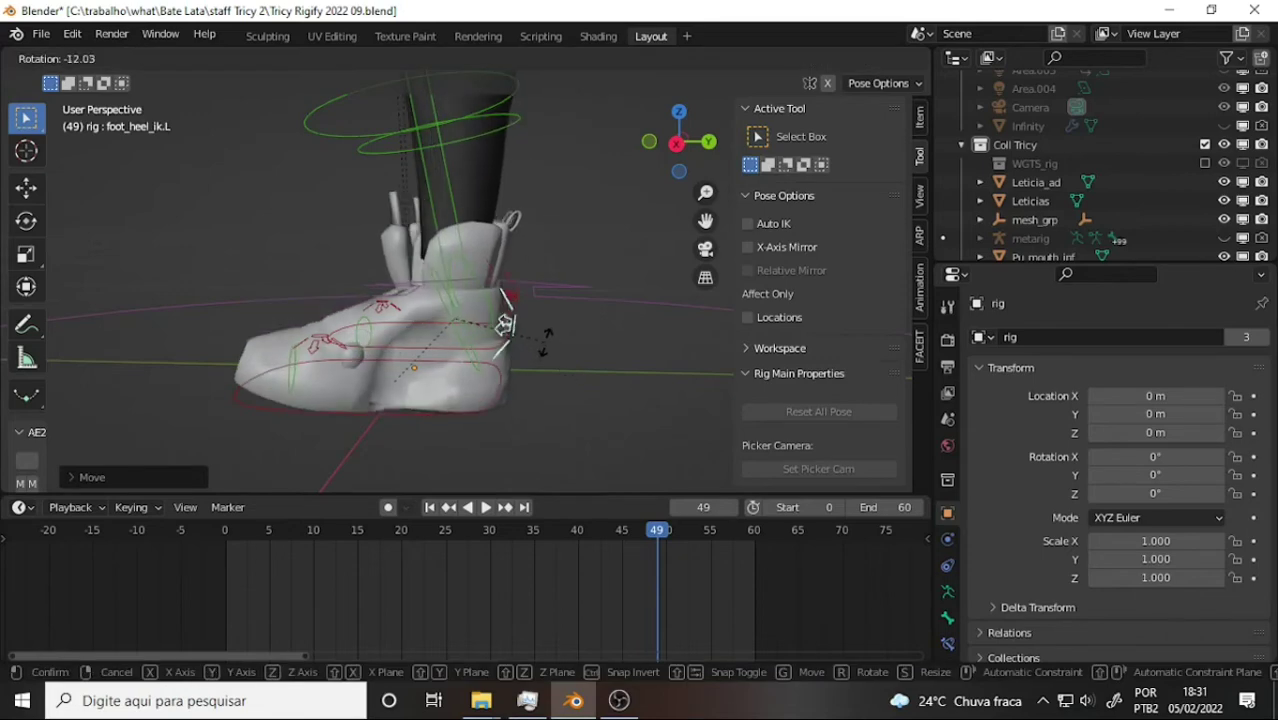
right_click(570, 324)
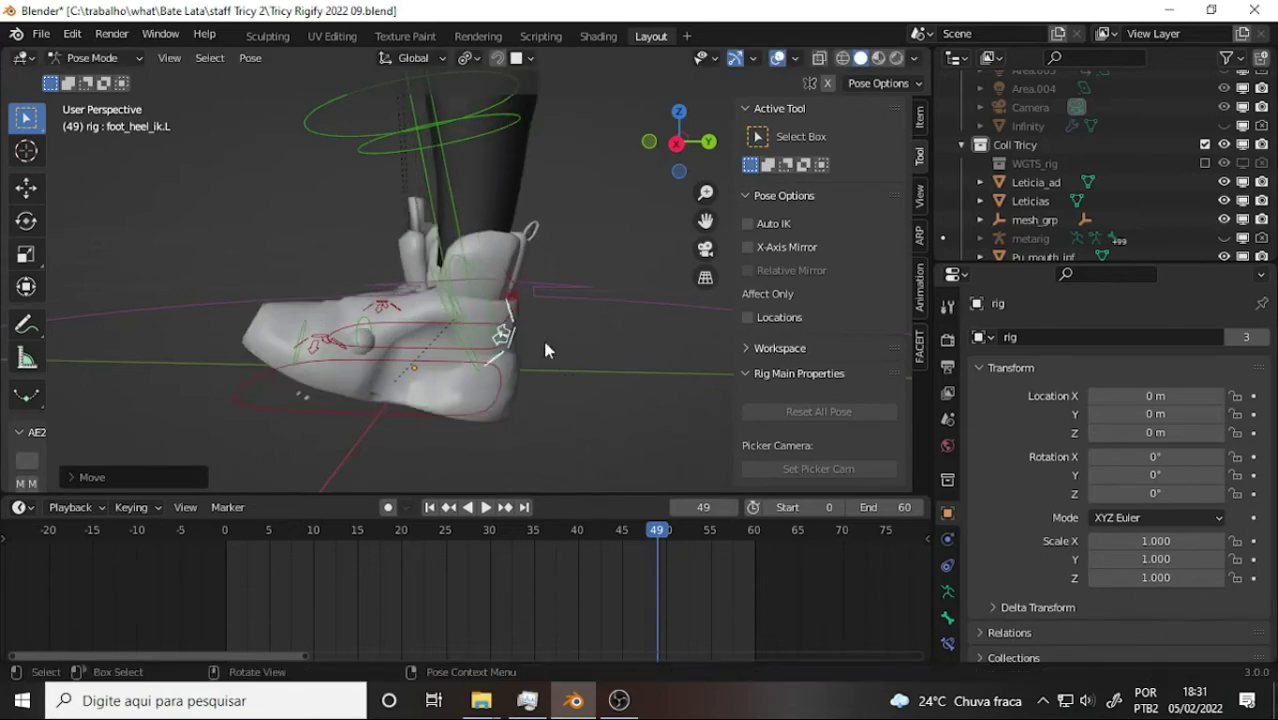
click(494, 412)
key(g)
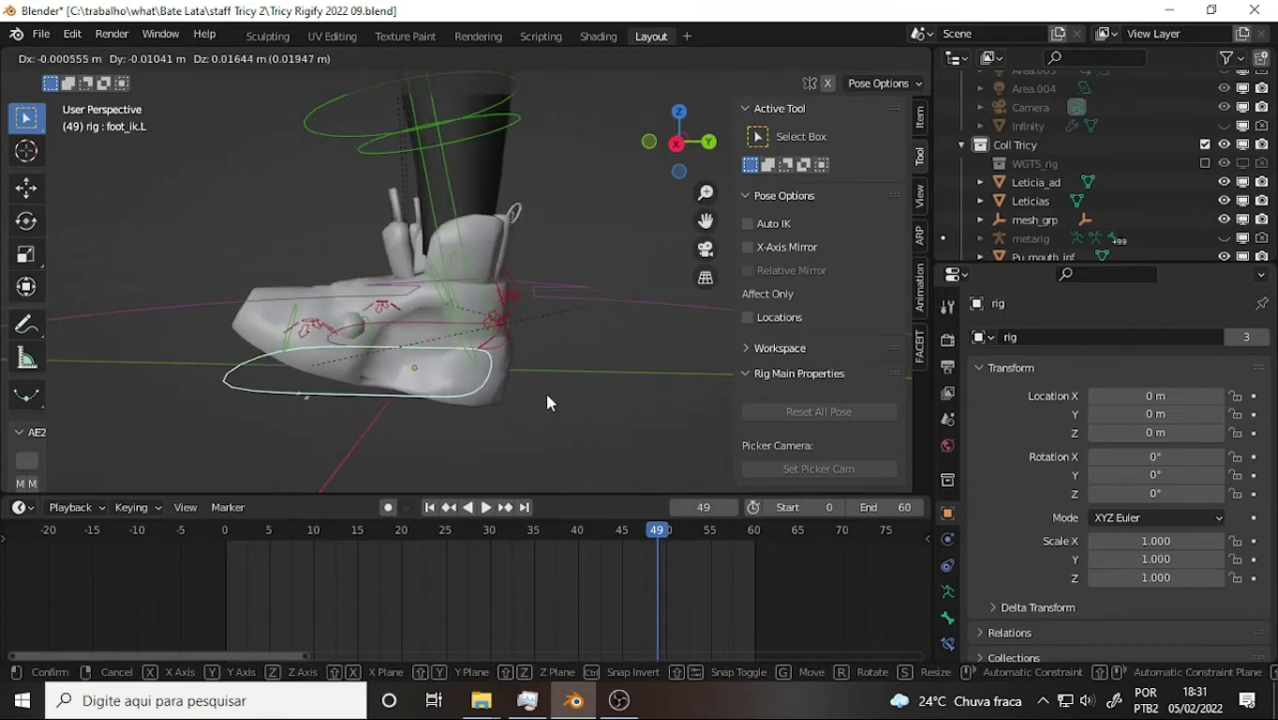
right_click(581, 360)
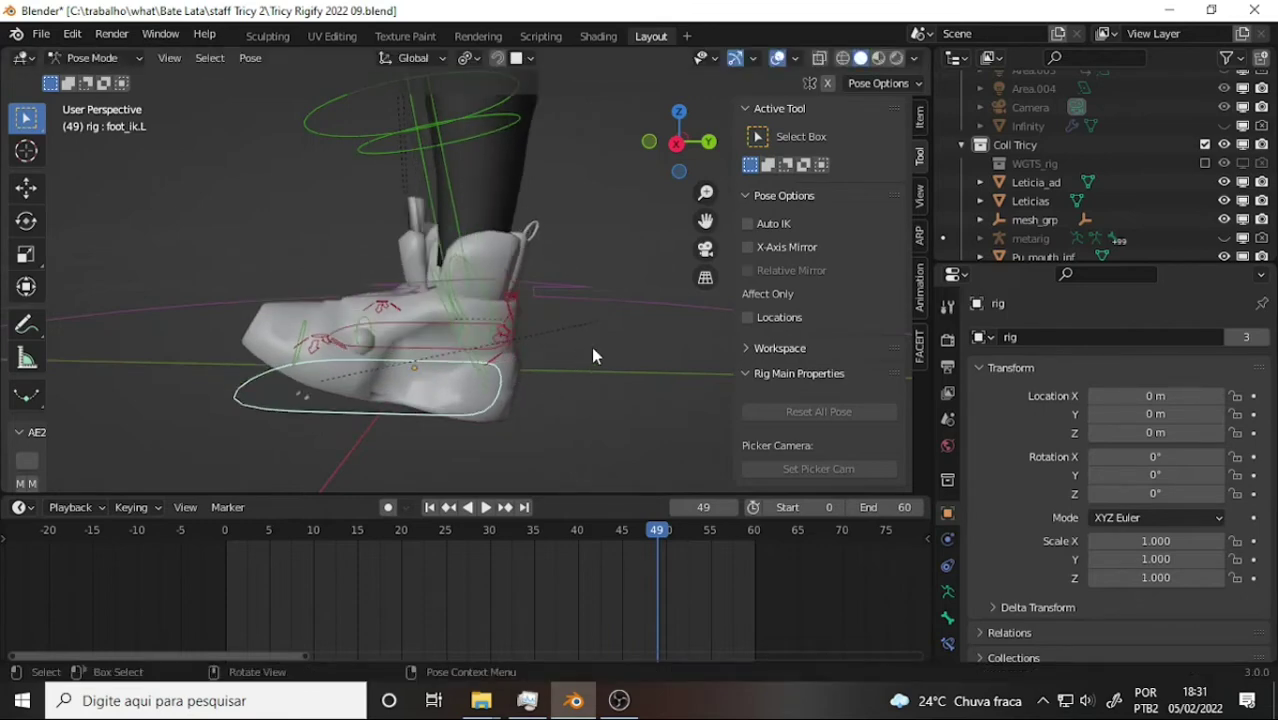
key(ctrl)
key(ctrl+z)
key(ctrl+z)
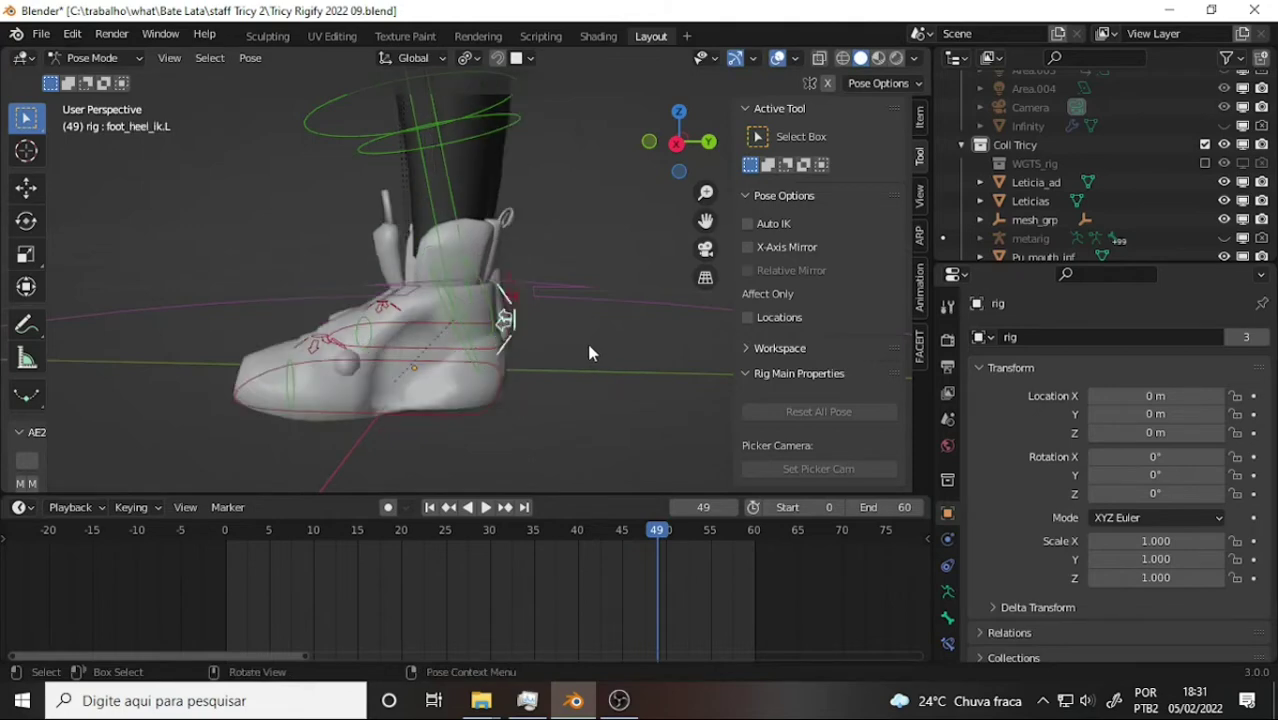
scroll(520, 300, up, 4)
scroll(508, 292, down, 6)
mouse_move(512, 300)
middle_down()
mouse_move(285, 288)
mouse_move(551, 322)
mouse_move(485, 294)
mouse_move(662, 256)
middle_up()
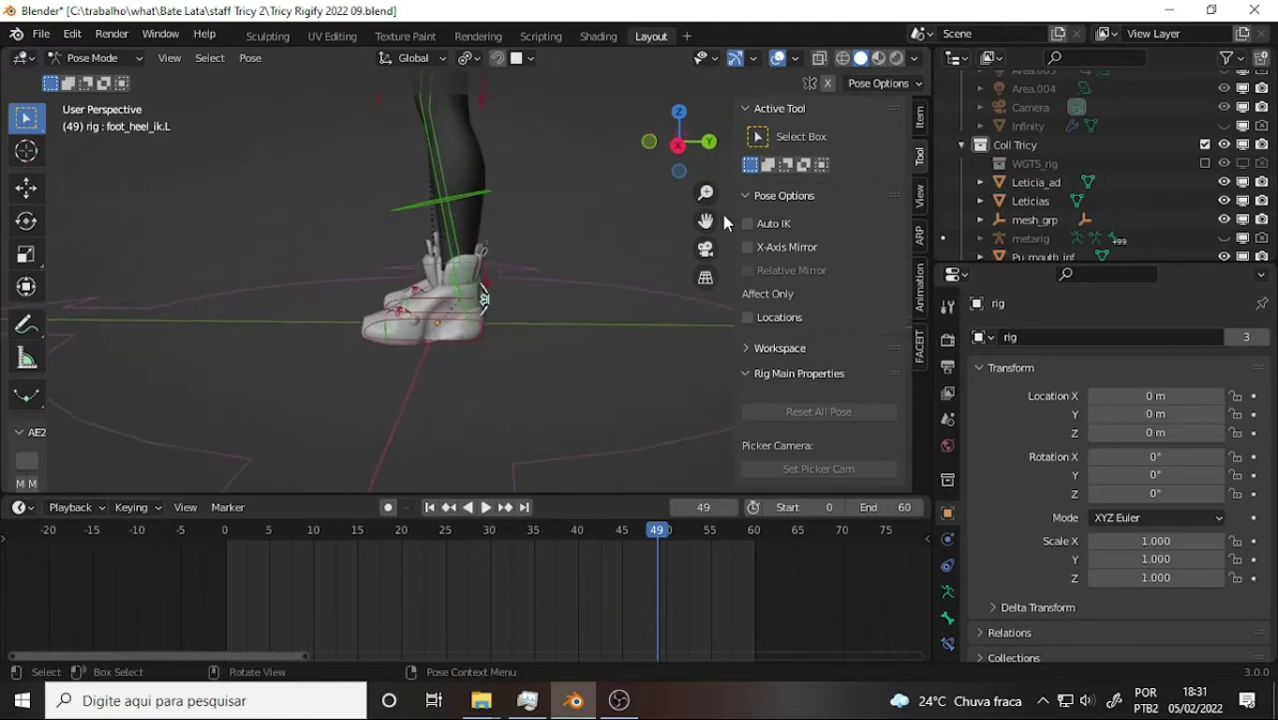
- Navigate up to the torso, switch to Object Mode and select the Tricy Bra mesh
drag(705, 220, 700, 400)
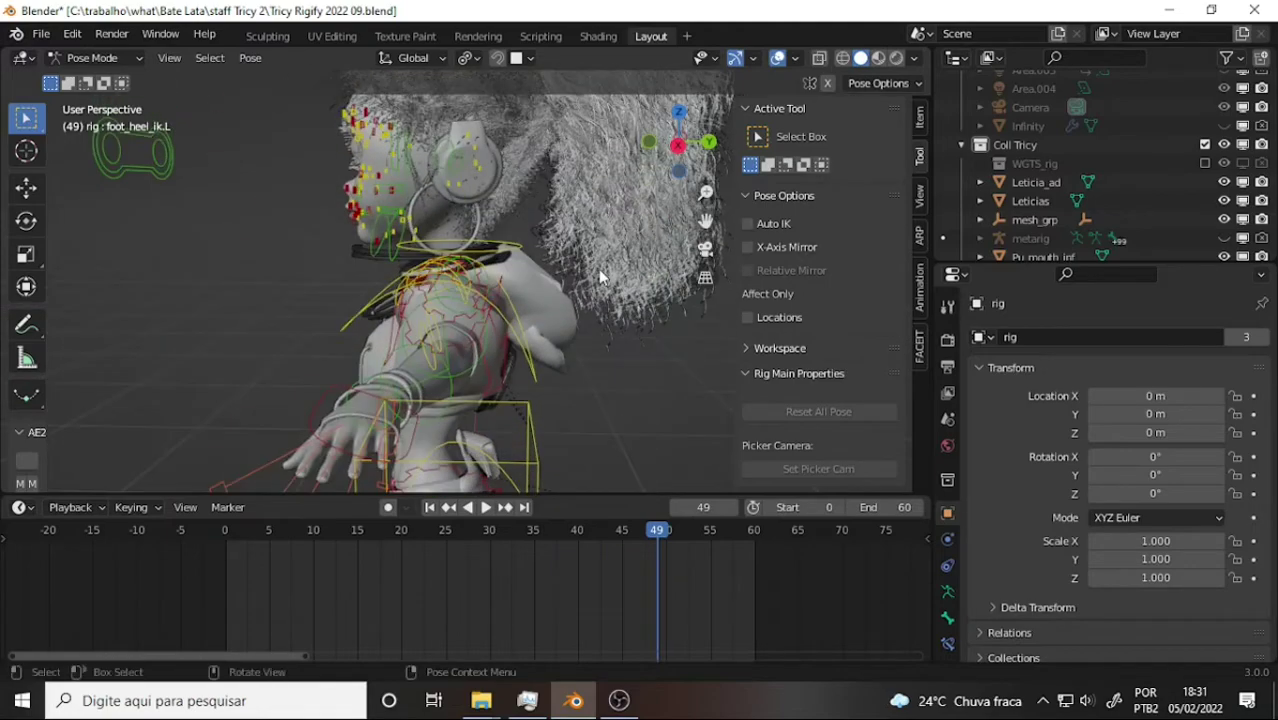
mouse_move(597, 310)
middle_down()
mouse_move(344, 285)
mouse_move(326, 310)
middle_up()
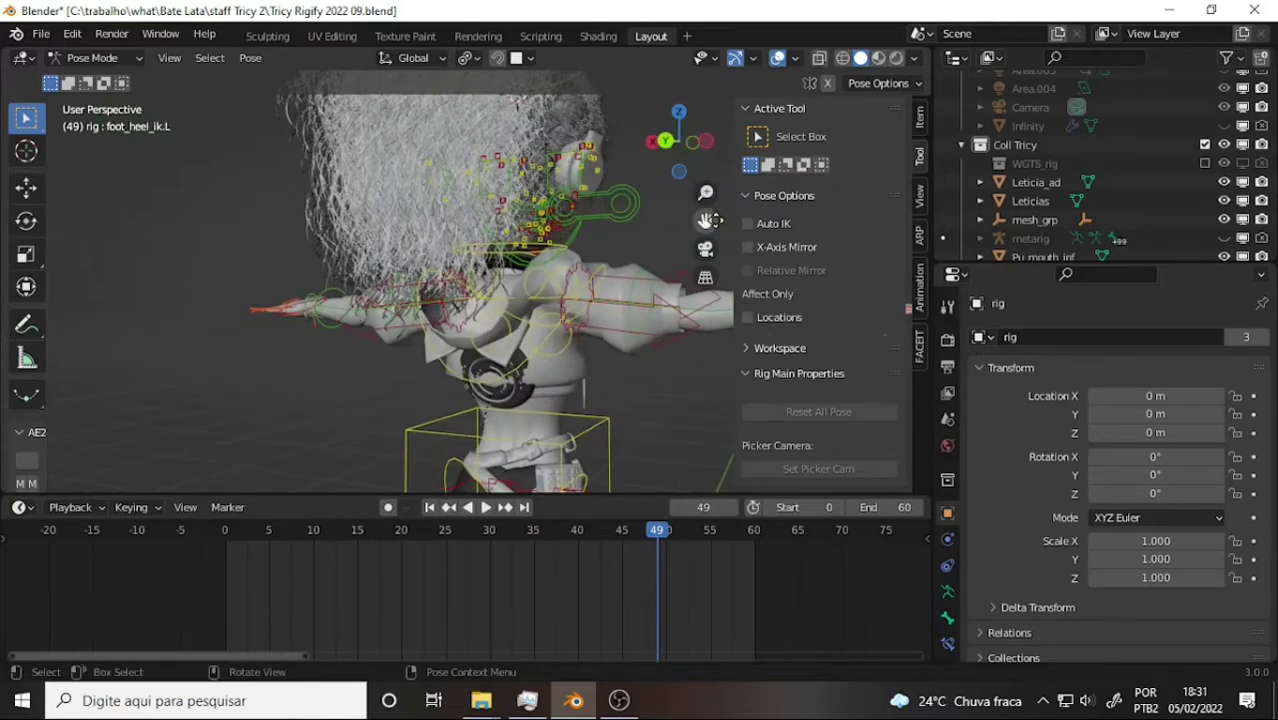
mouse_move(705, 220)
mouse_down()
mouse_move(705, 110)
mouse_move(705, 260)
mouse_up()
middle_drag(664, 294, 322, 352)
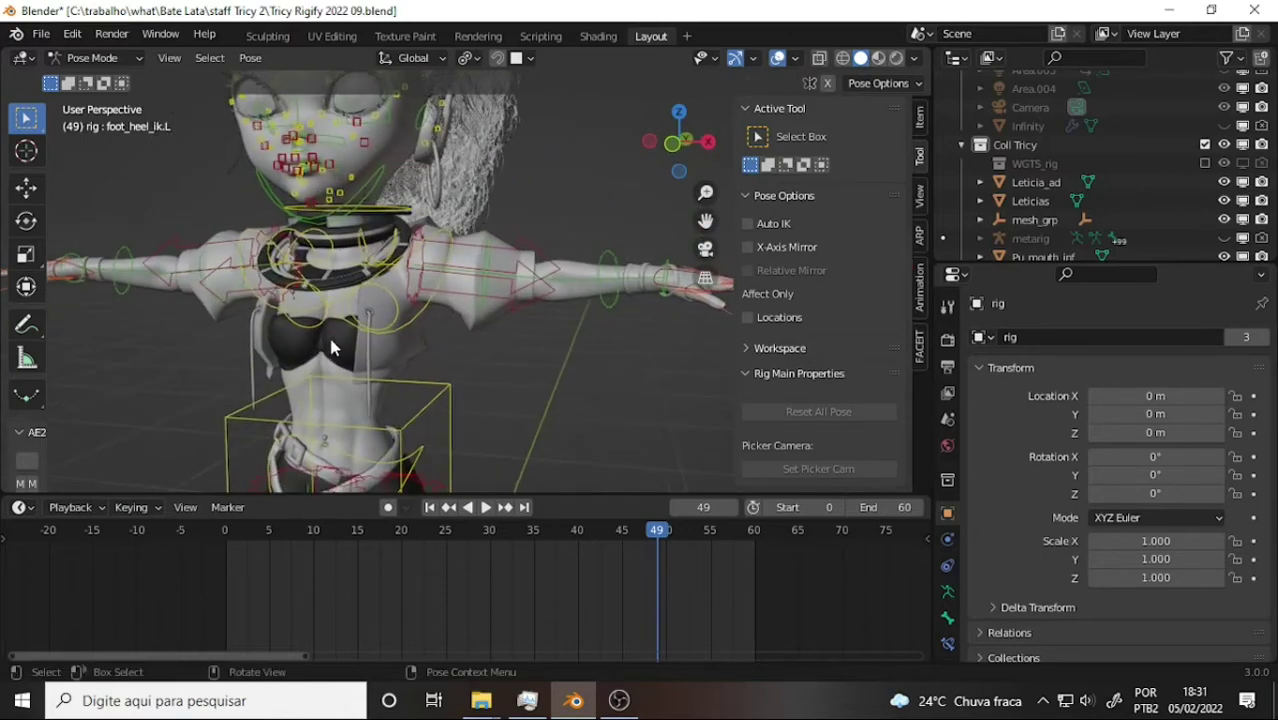
key(ctrl+Tab)
click(336, 348)
drag(705, 220, 684, 250)
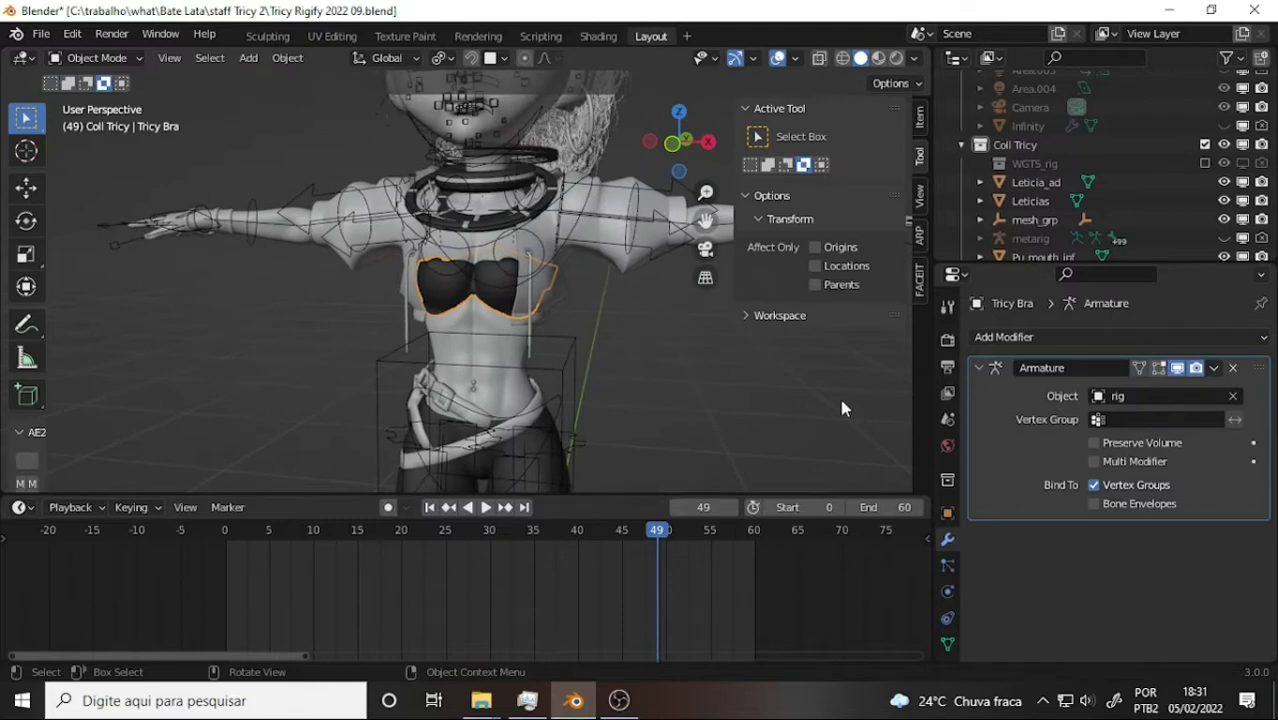
scroll(620, 342, up, 4)
scroll(617, 342, up, 3)
mouse_move(688, 310)
middle_down()
mouse_move(570, 300)
mouse_move(552, 323)
middle_up()
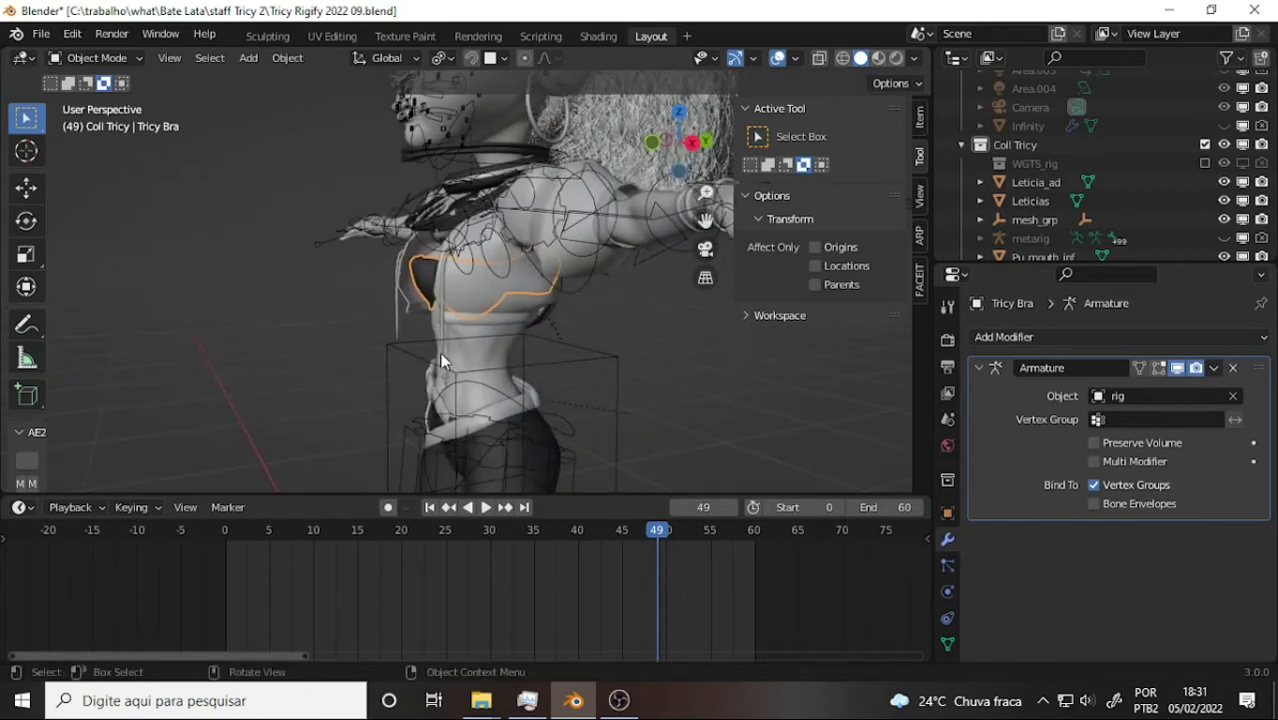
scroll(530, 262, up, 3)
scroll(531, 257, down, 3)
mouse_move(531, 251)
middle_down()
mouse_move(730, 272)
mouse_move(688, 253)
middle_up()
scroll(680, 250, up, 3)
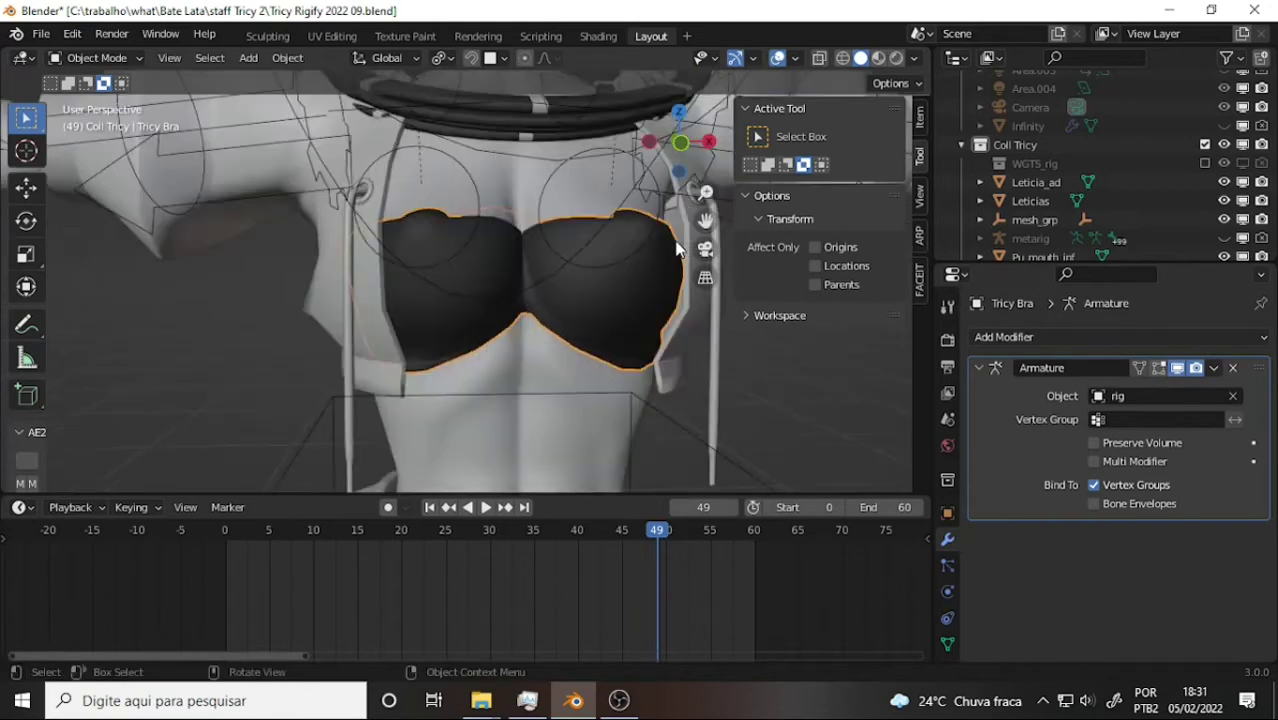
scroll(680, 245, down, 5)
drag(707, 221, 566, 346)
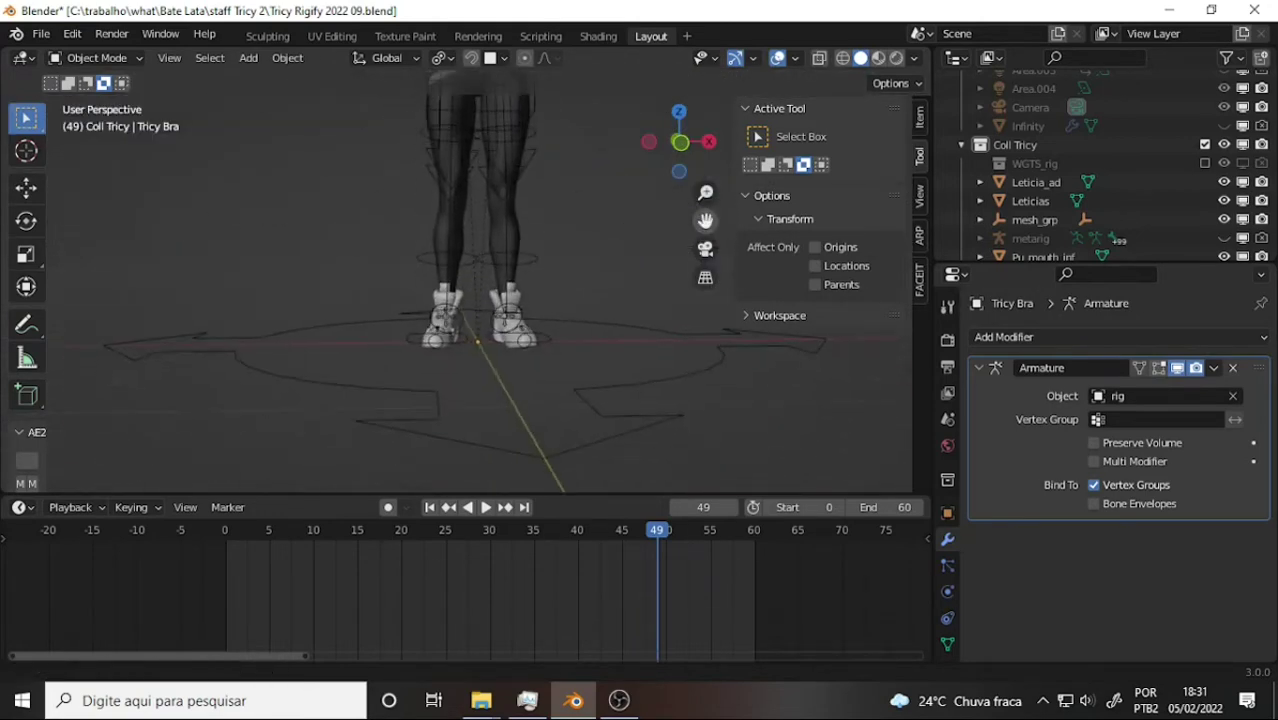
mouse_move(566, 346)
middle_down()
mouse_move(807, 337)
mouse_move(745, 340)
middle_up()
scroll(745, 340, up, 4)
scroll(722, 323, down, 4)
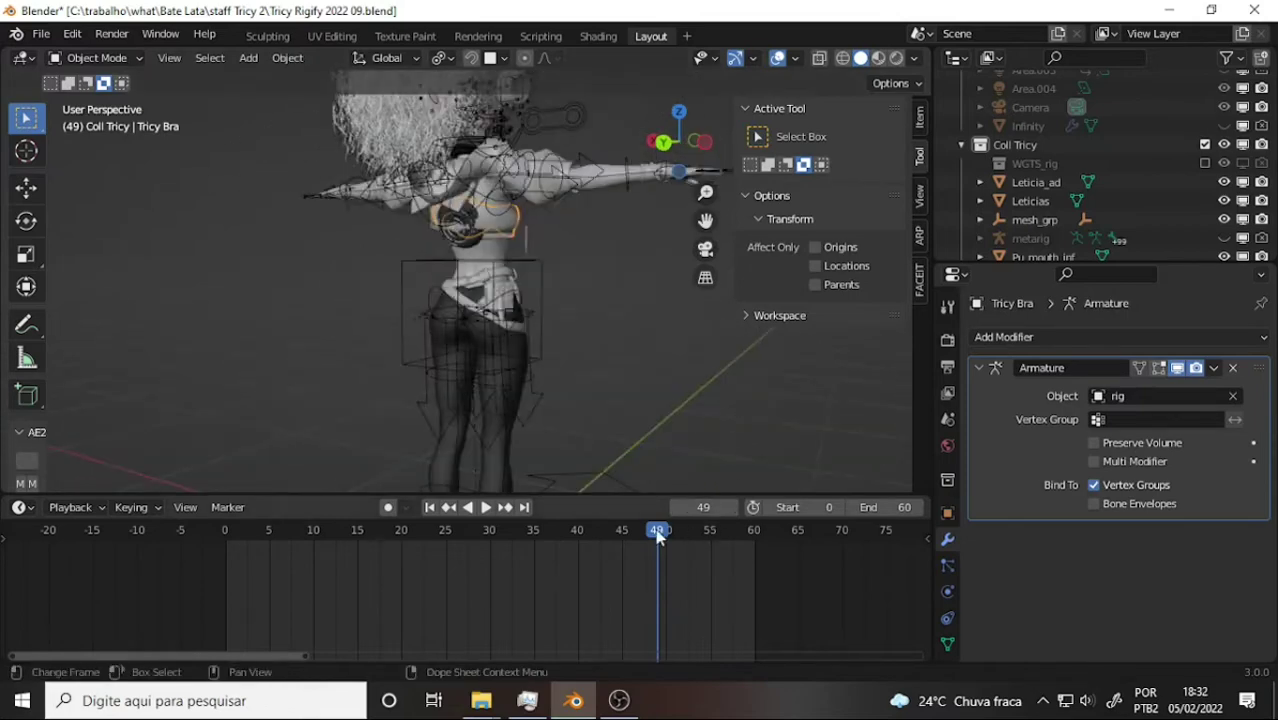
- At frame 0, key Location & Rotation for all rig bones
click(224, 533)
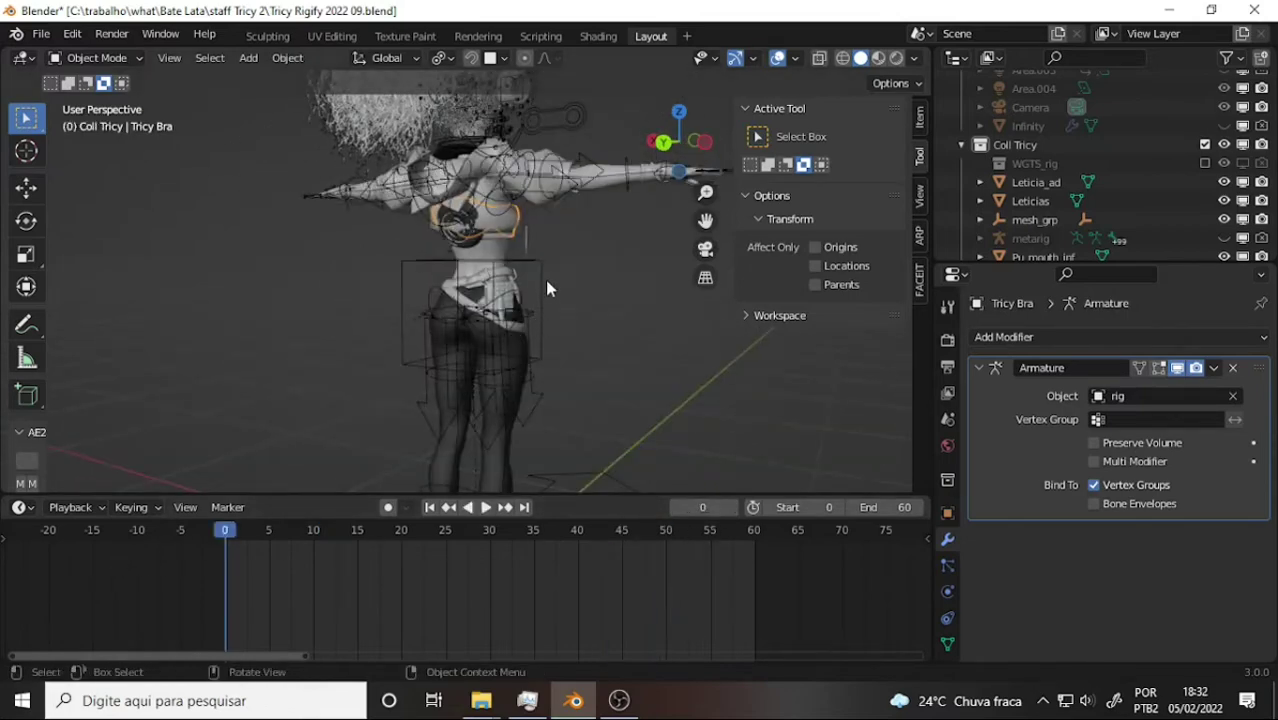
key(ctrl+z)
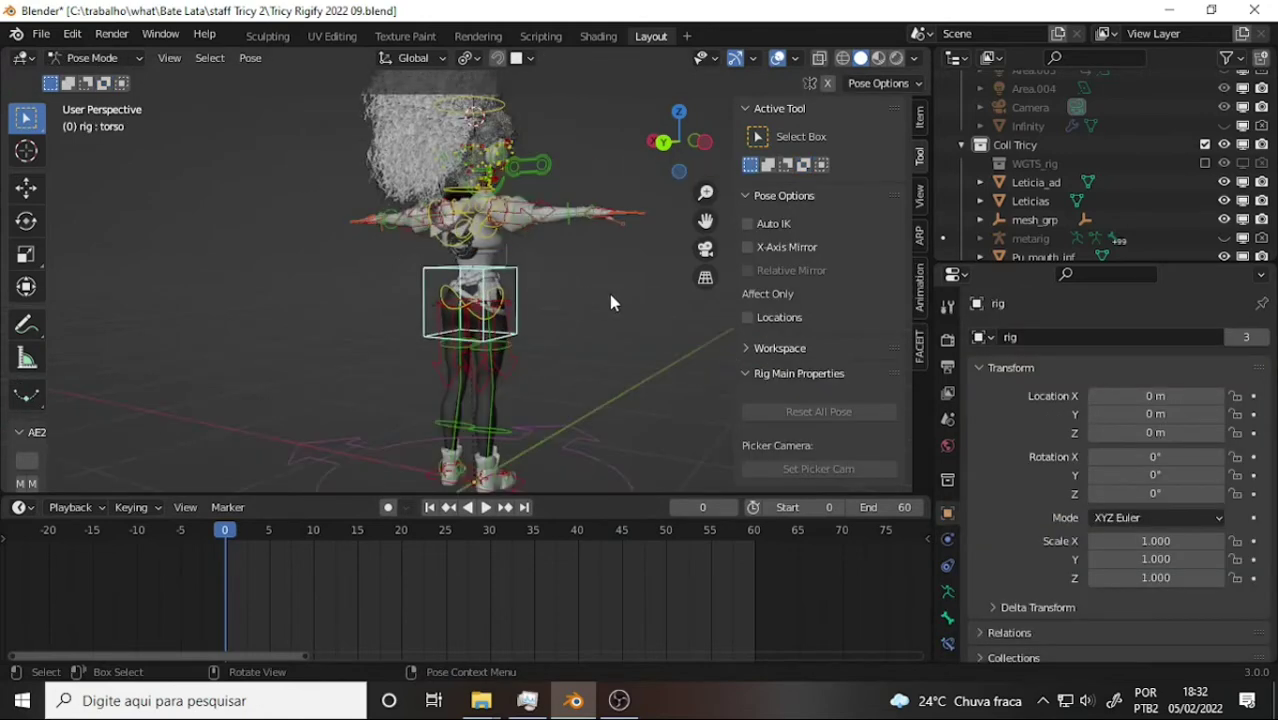
key(a)
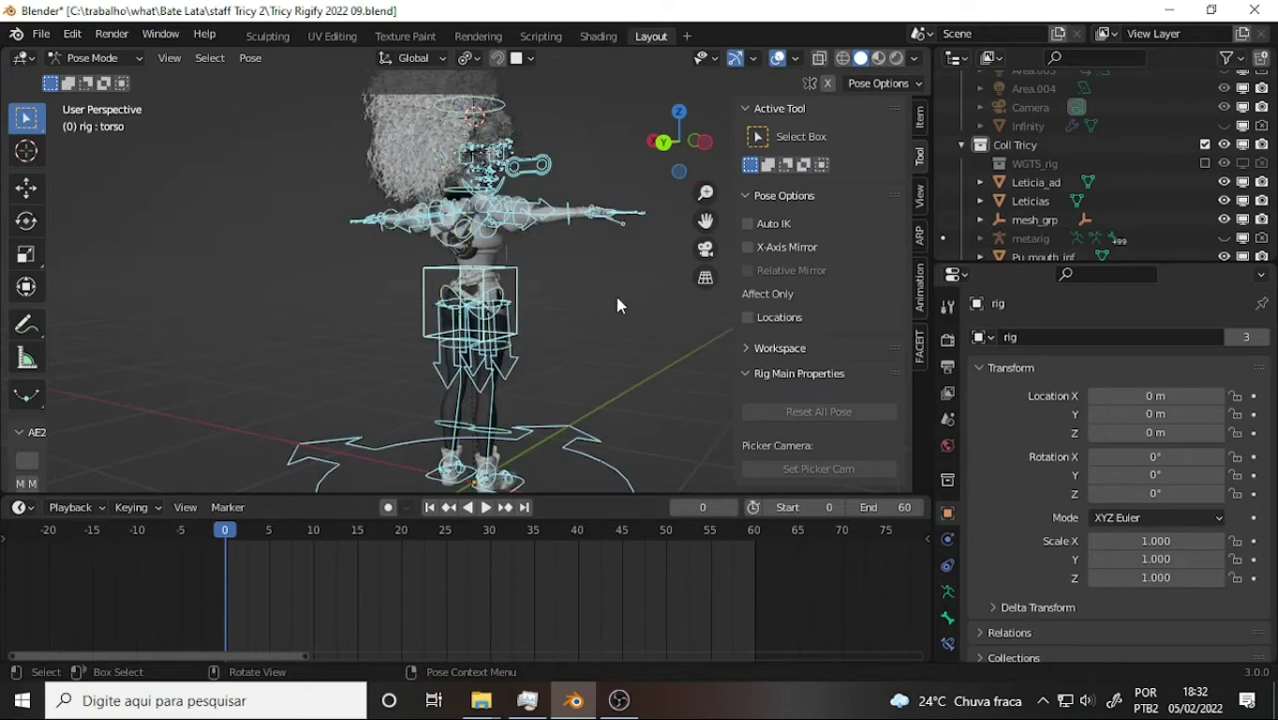
right_click(616, 297)
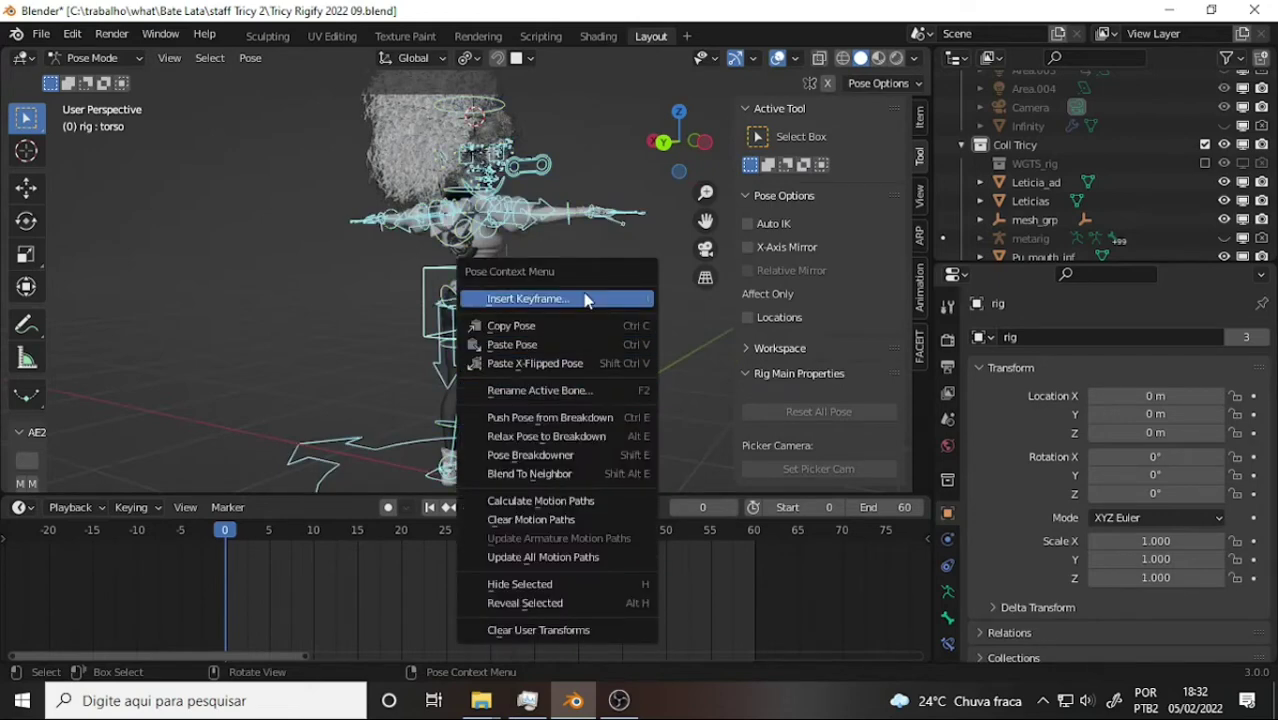
click(585, 298)
click(557, 356)
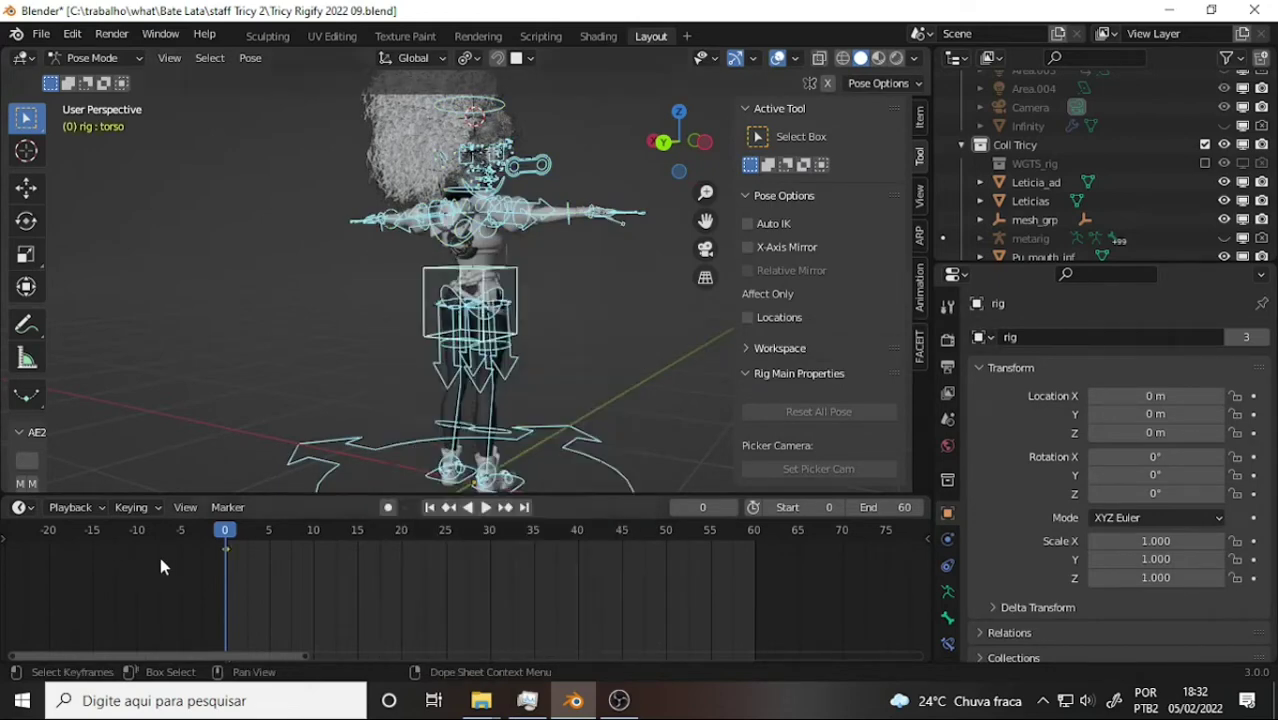
- At frame 10, shift the torso control so the girl tilts
key(space)
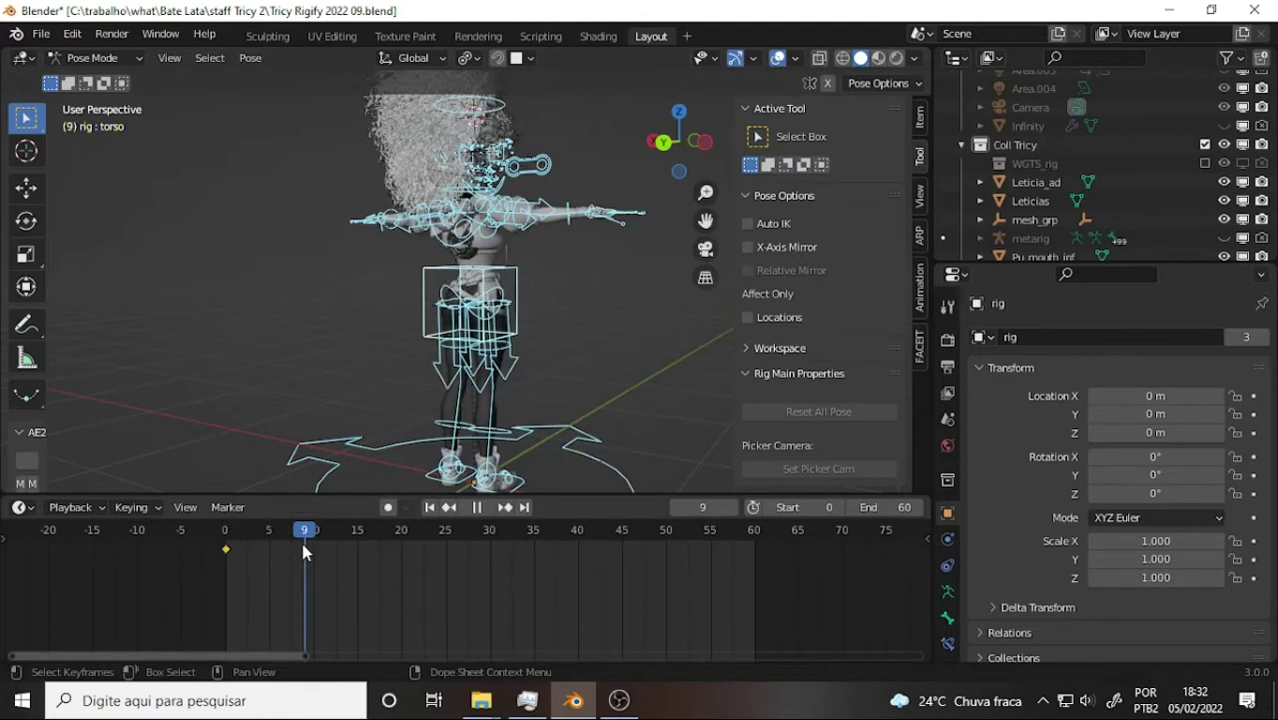
key(space)
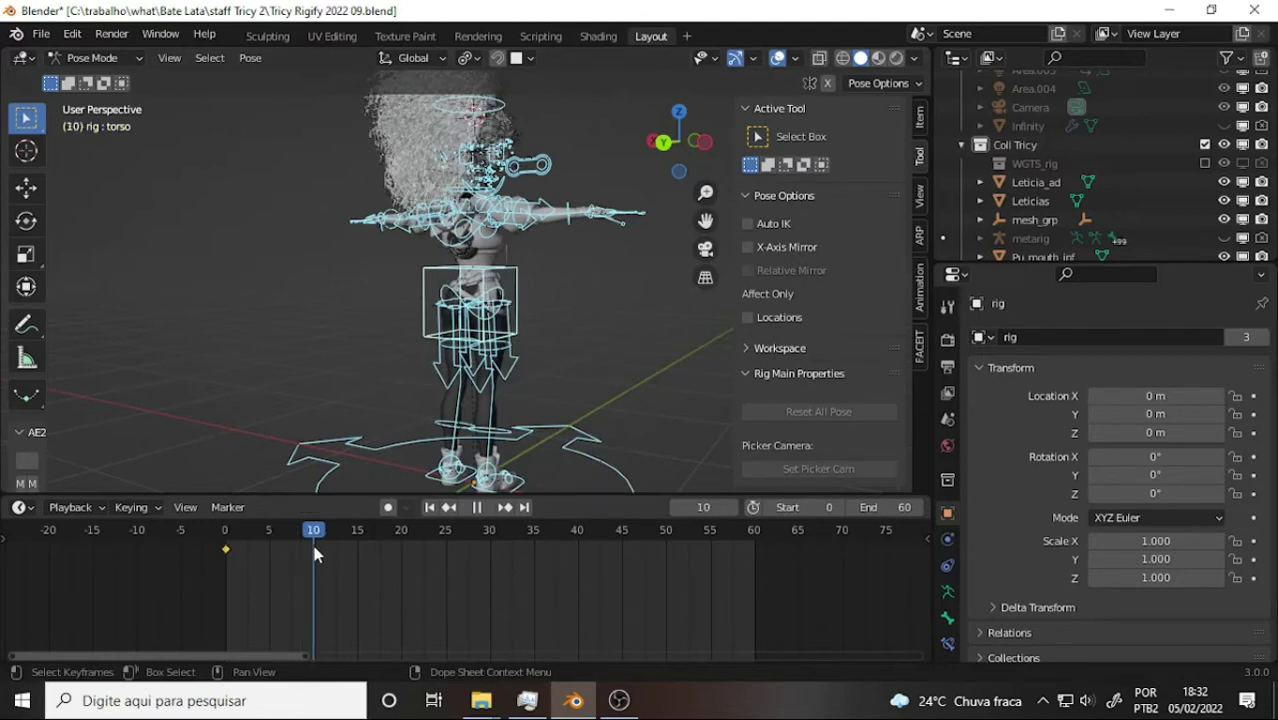
click(519, 274)
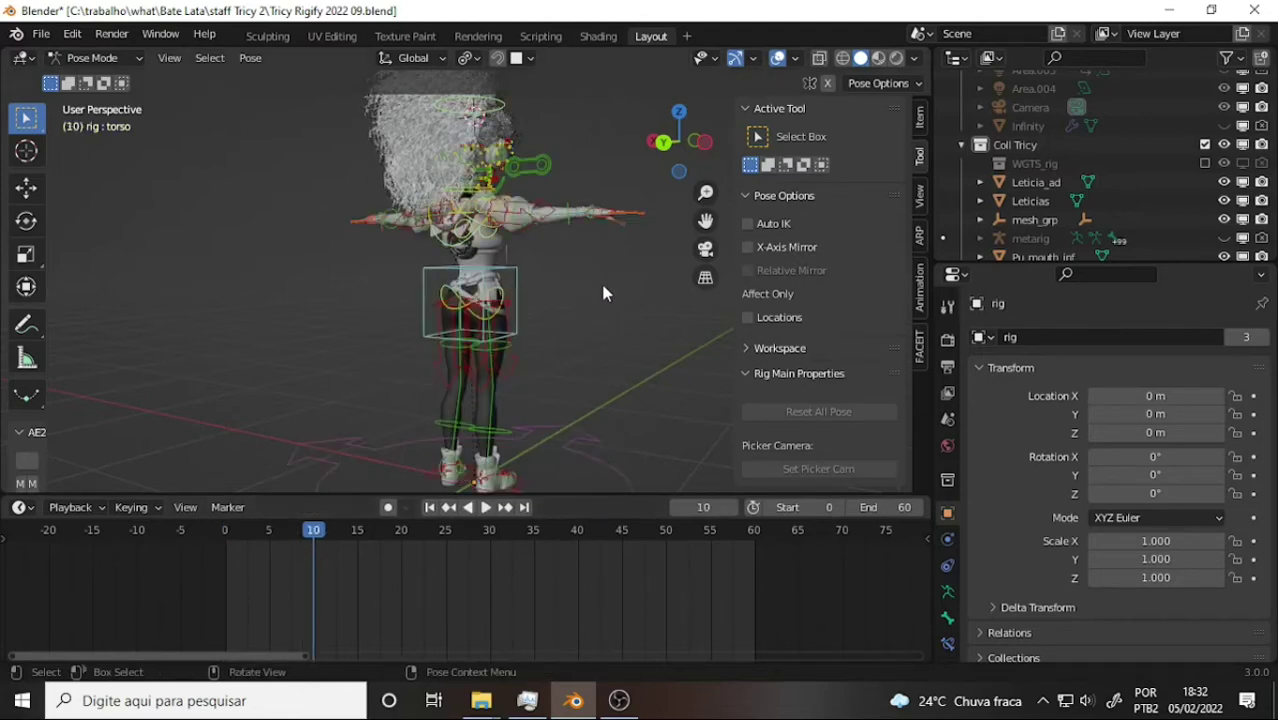
key(g)
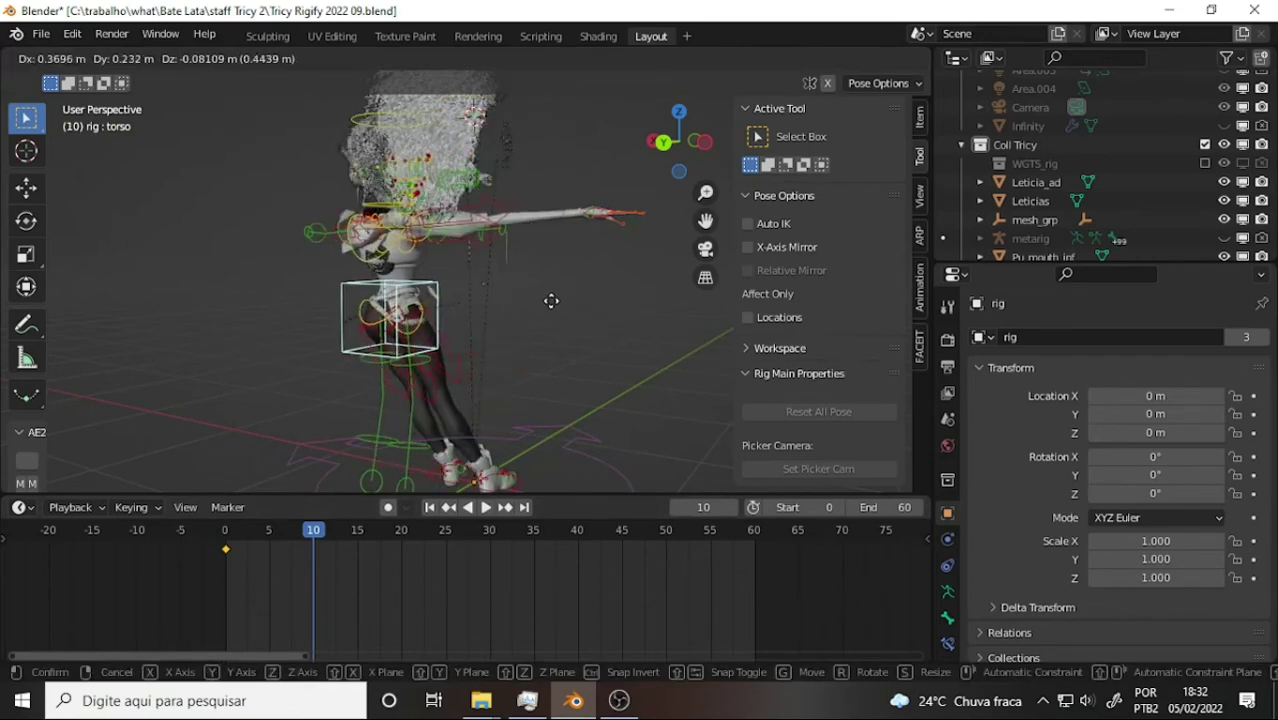
click(559, 283)
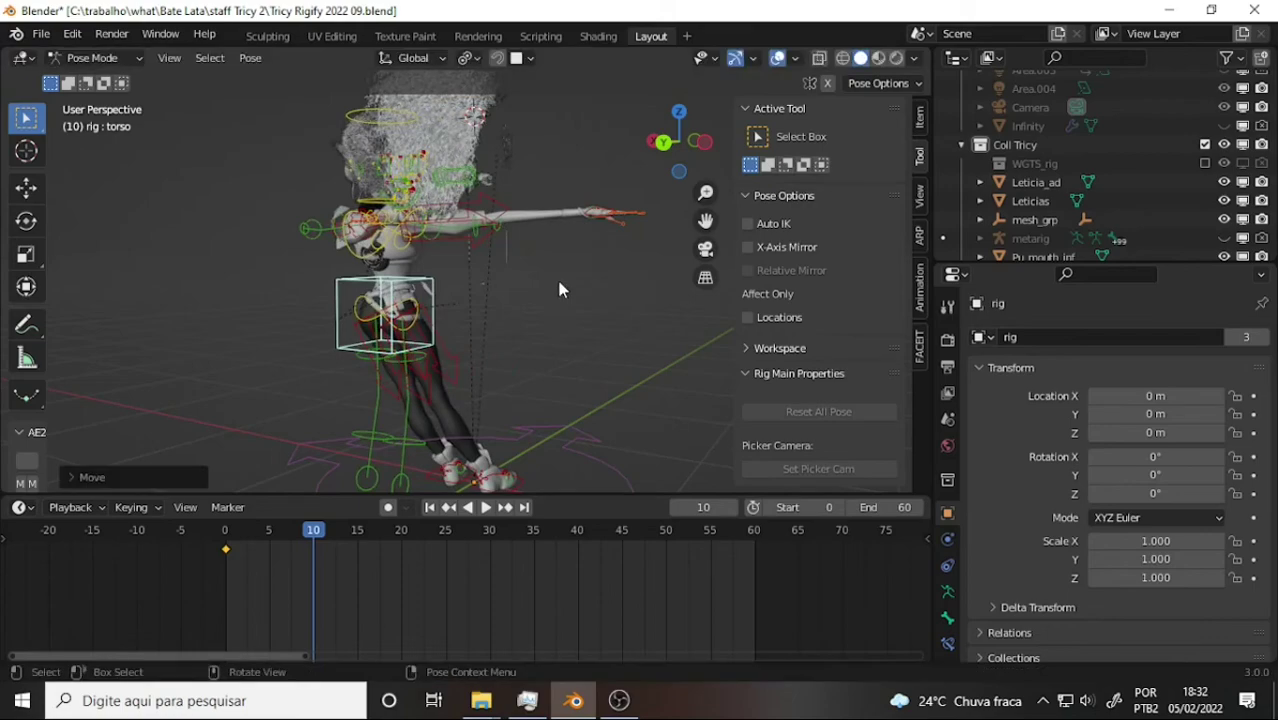
- Key the torso's location and rotation at frame 10
right_click(559, 283)
click(560, 283)
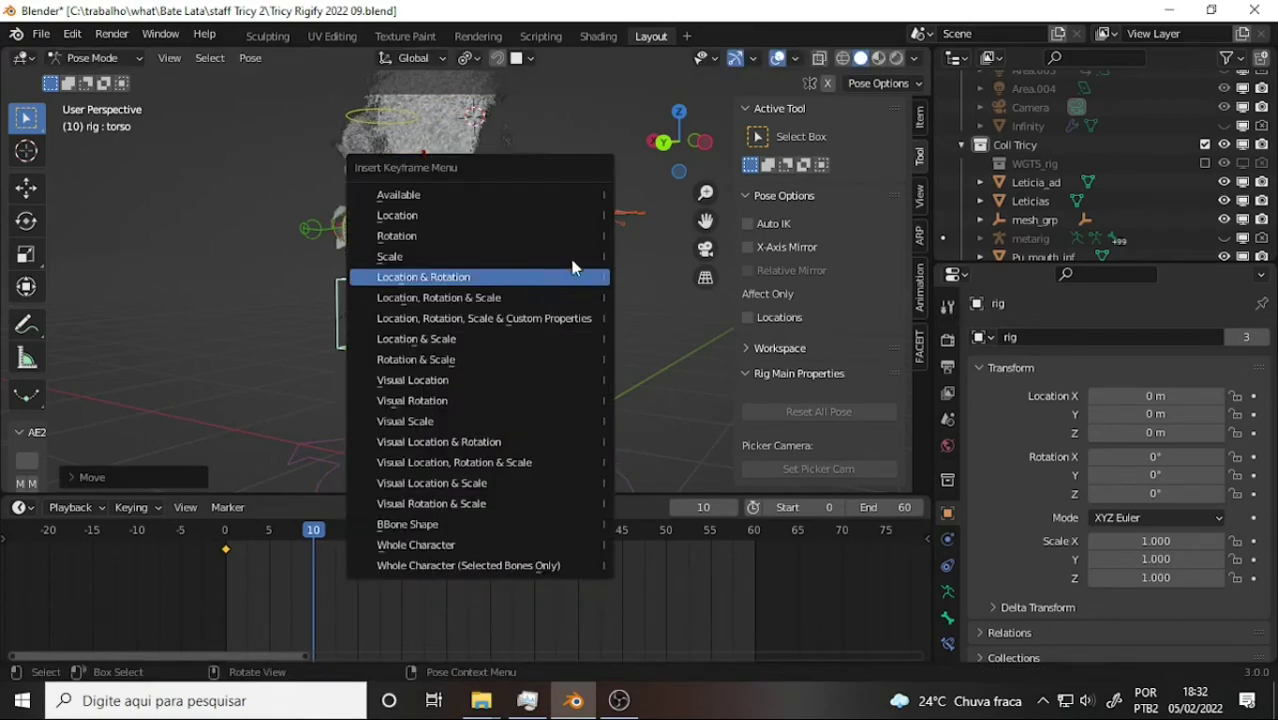
click(574, 267)
- Orbit in on the hips and switch back to Object Mode
scroll(576, 240, up, 4)
mouse_move(576, 236)
middle_down()
mouse_move(234, 253)
mouse_move(655, 250)
middle_up()
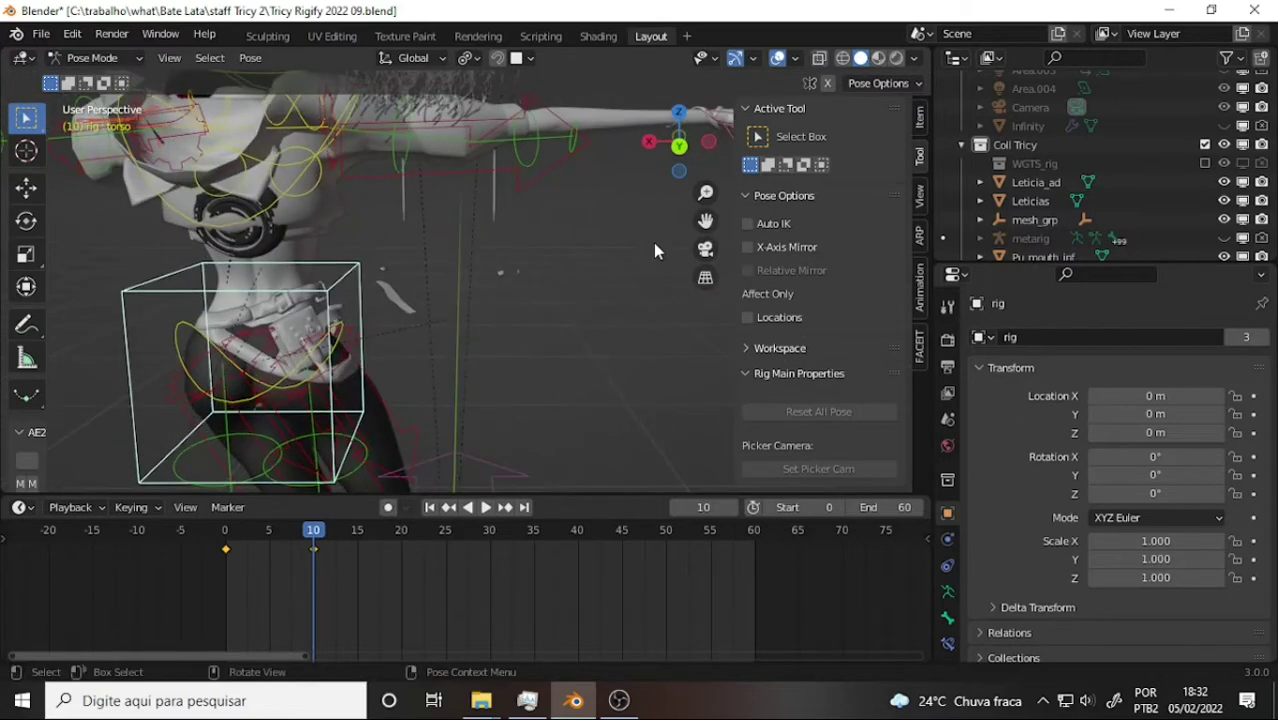
key(ctrl+Tab)
- Put the cintos belt in Weight Paint and show its Vertex Groups list
click(301, 317)
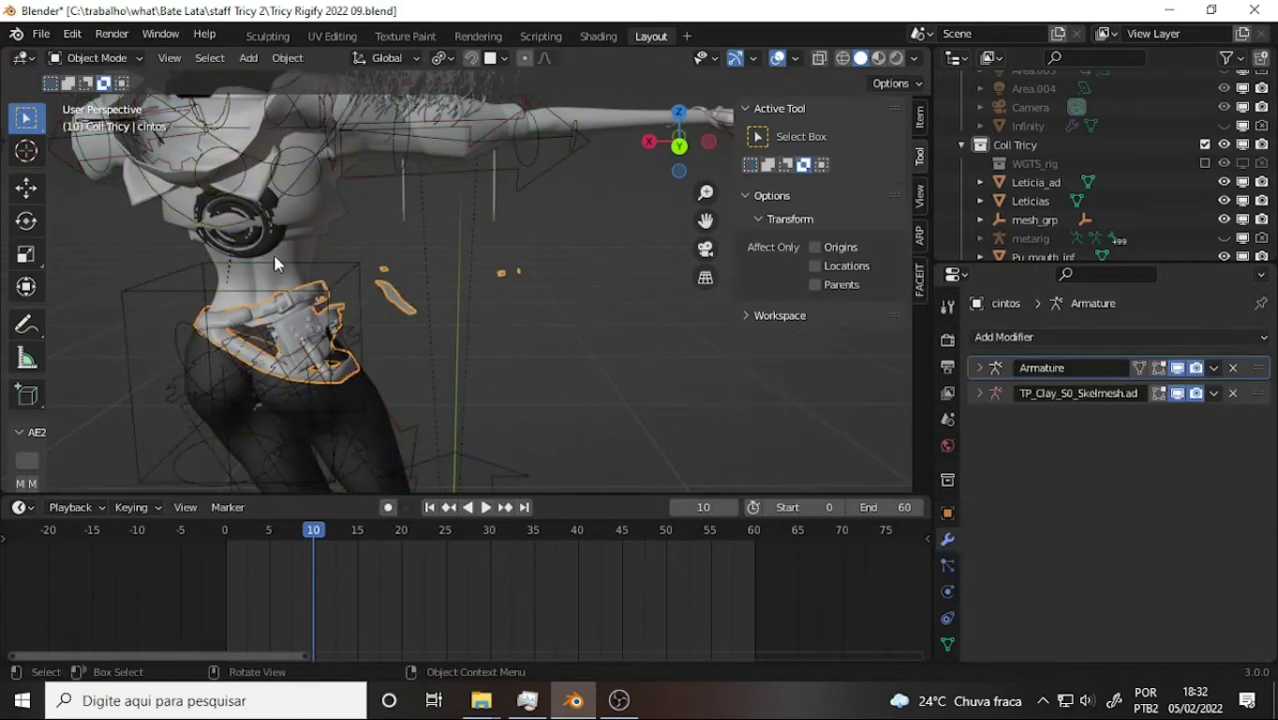
click(124, 58)
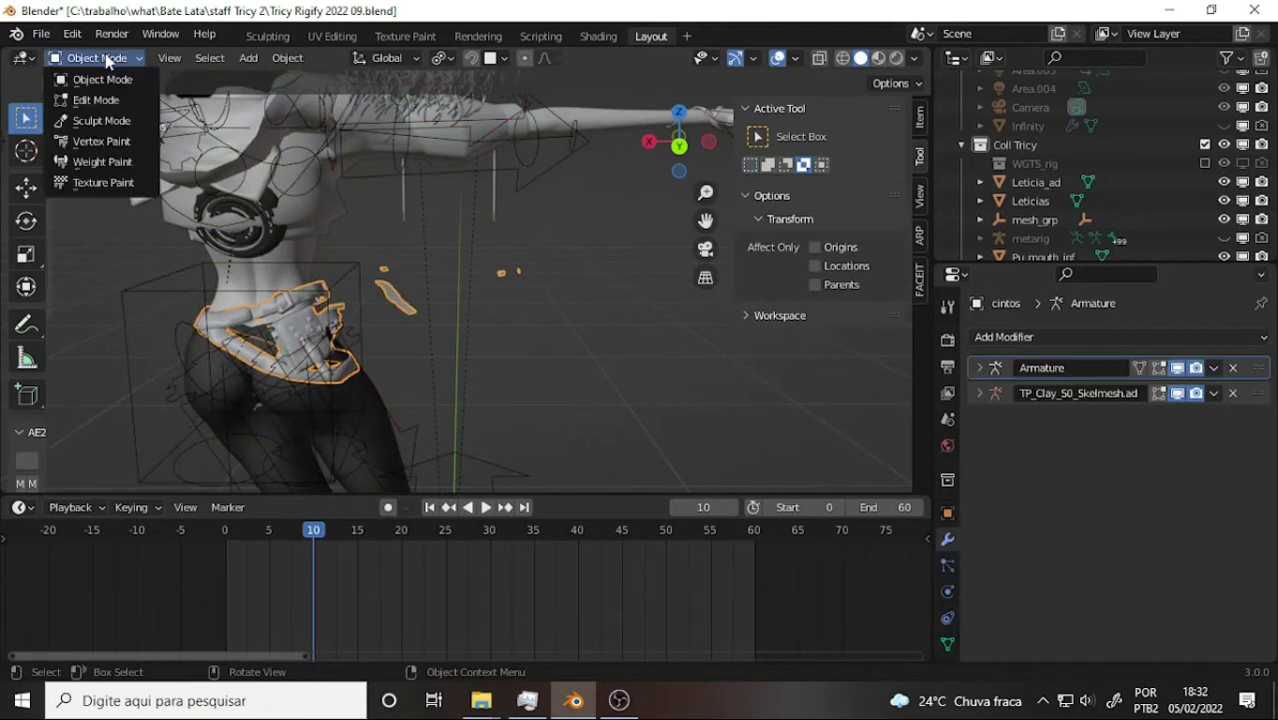
click(121, 165)
mouse_move(605, 345)
middle_down()
mouse_move(451, 347)
mouse_move(565, 344)
middle_up()
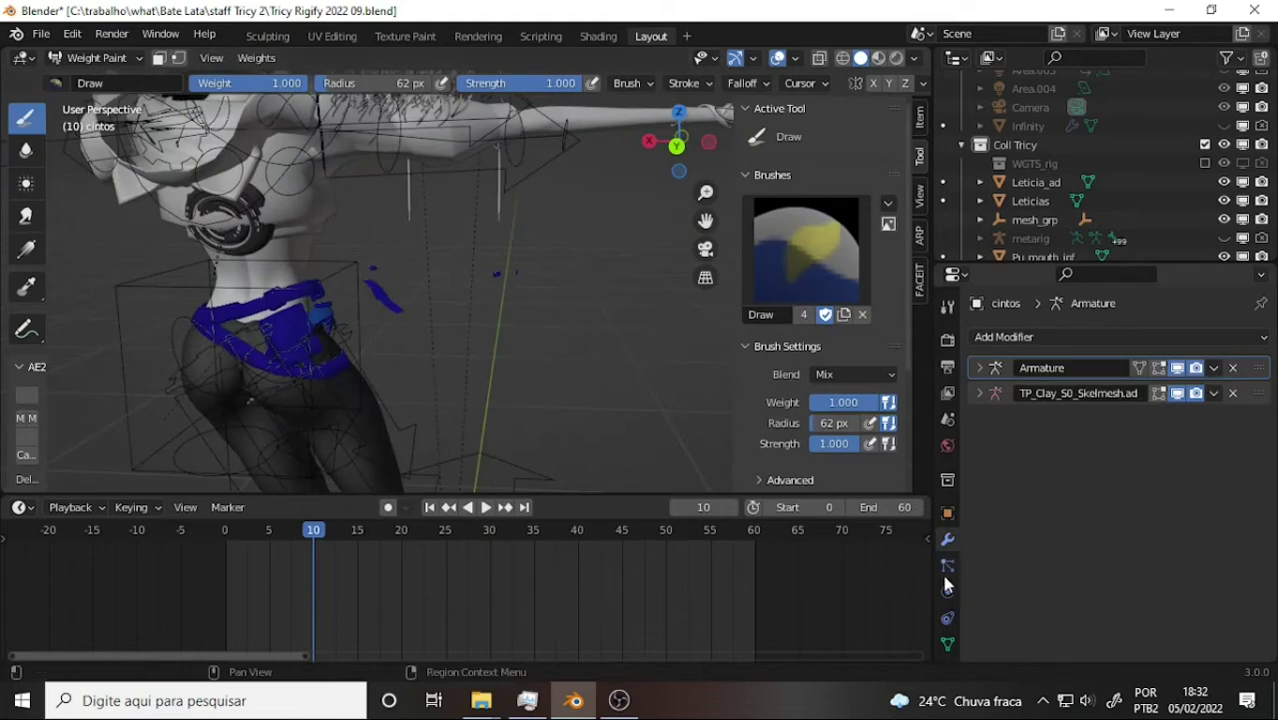
click(948, 628)
click(947, 643)
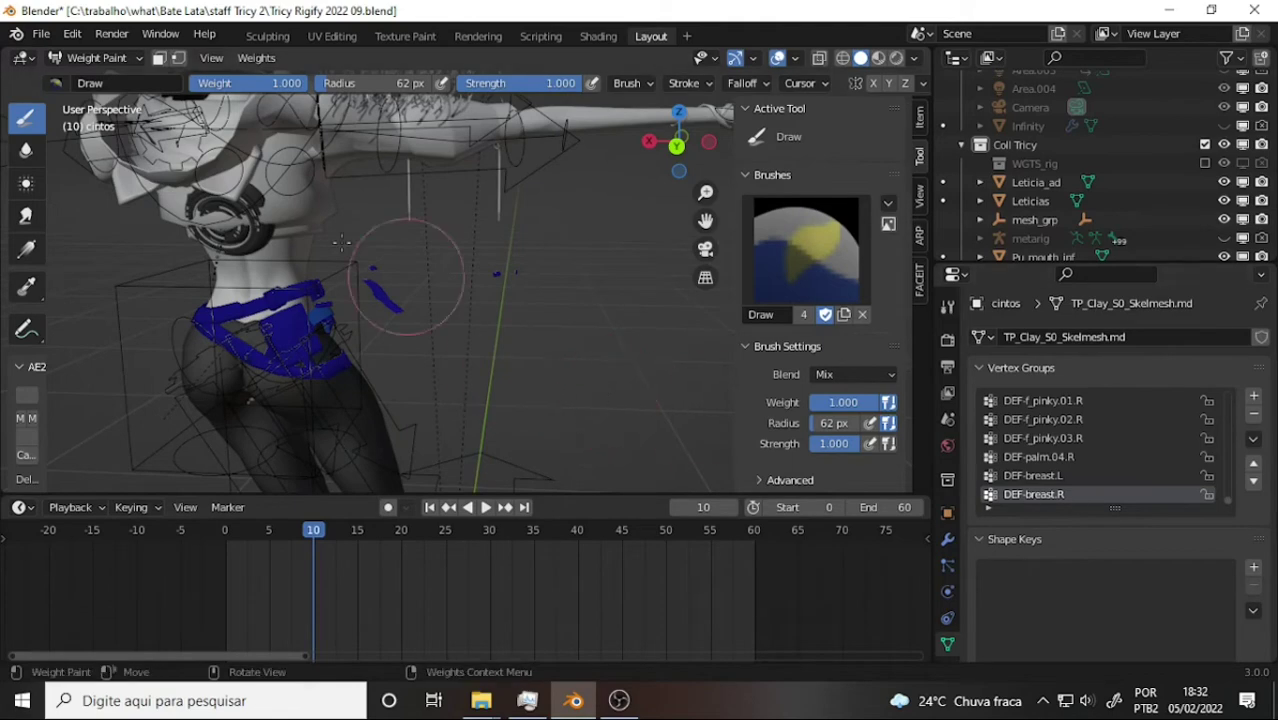
click(96, 57)
- Return to Object Mode, briefly pose-select the rig's torso control, then exit Pose Mode
click(110, 77)
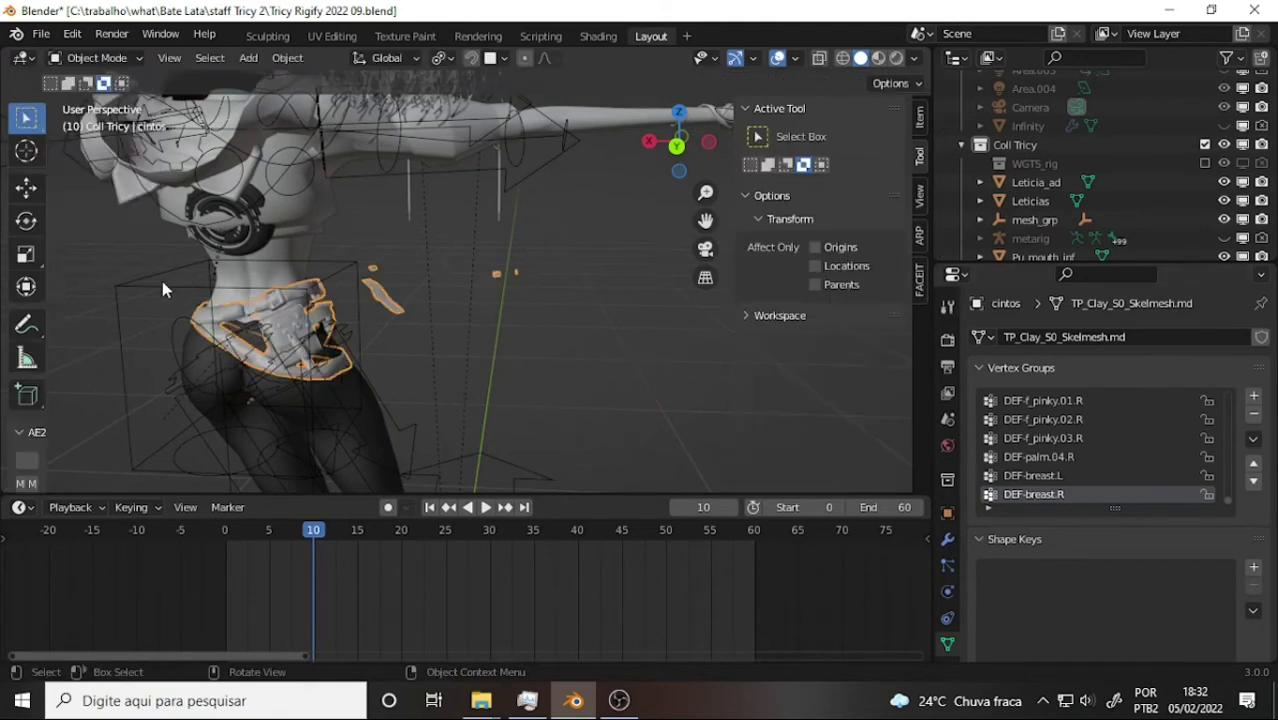
click(160, 290)
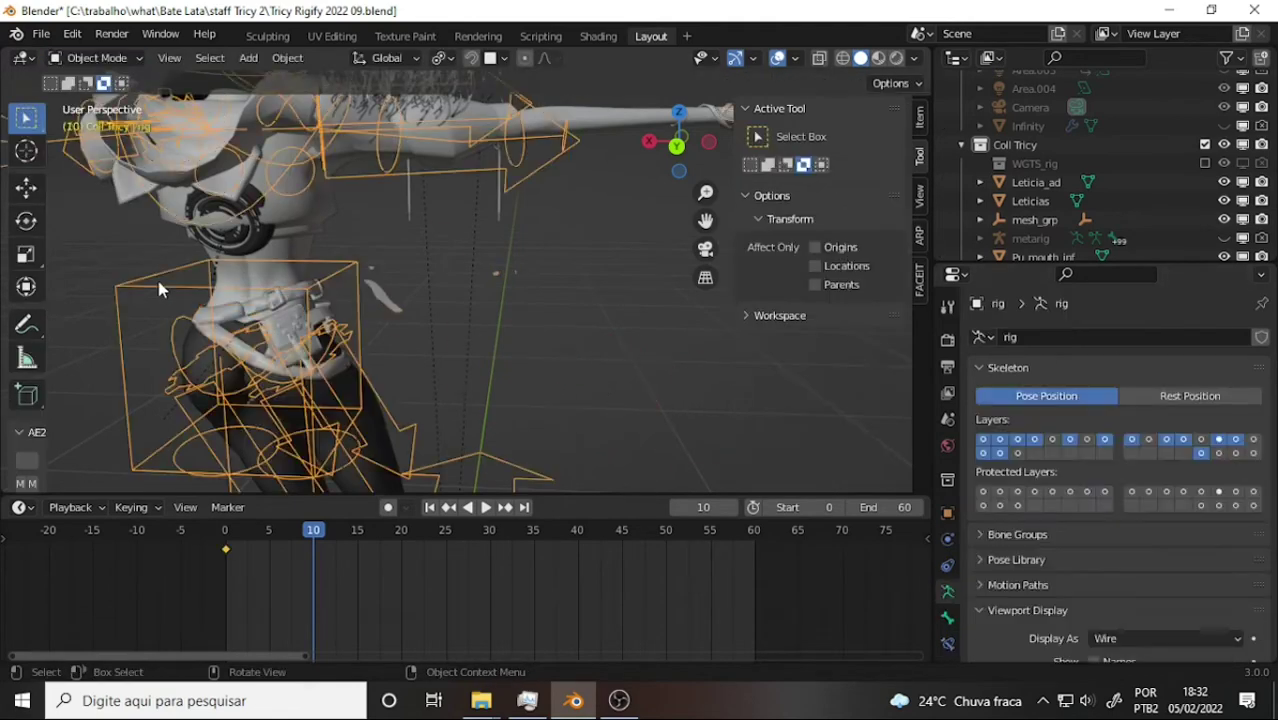
click(88, 58)
click(97, 120)
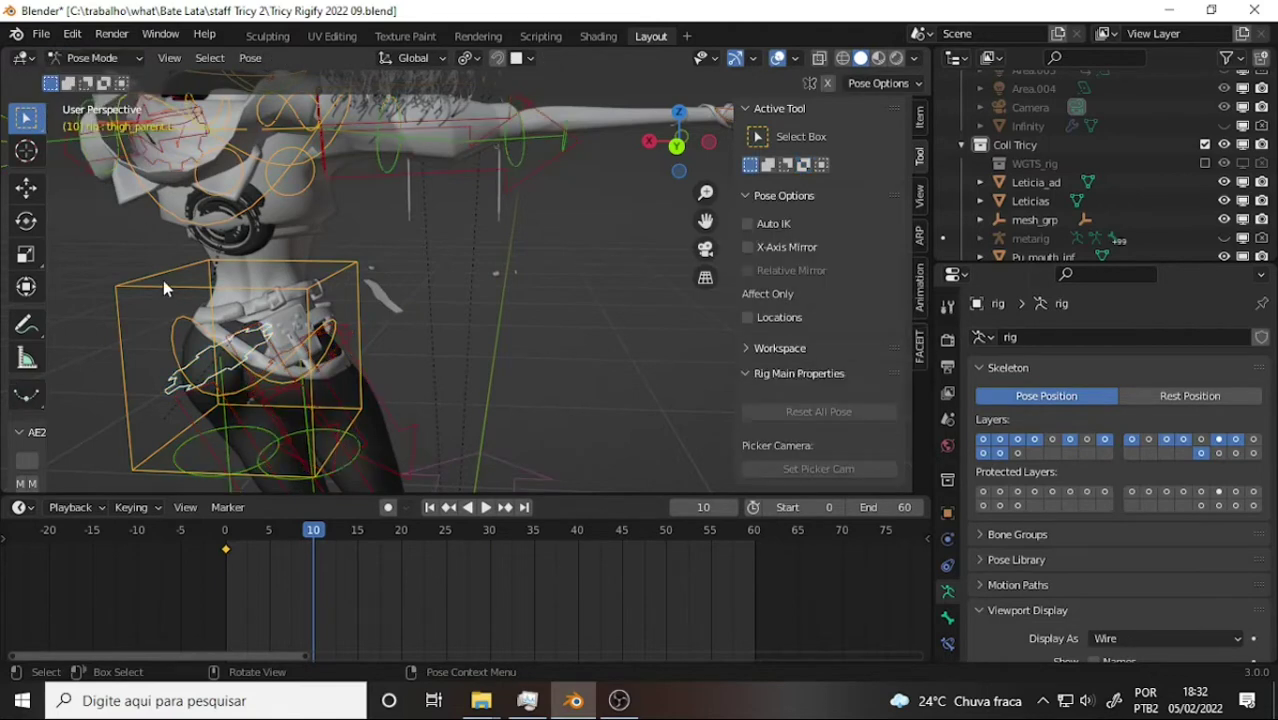
click(360, 340)
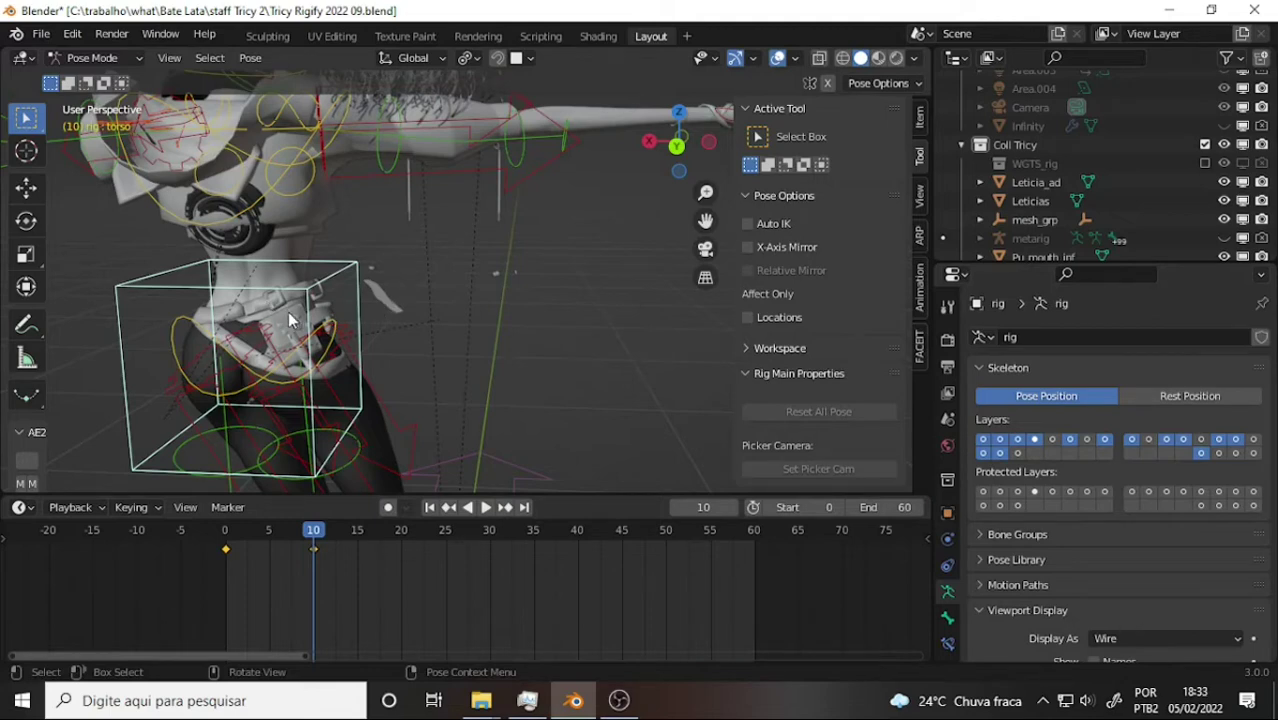
click(92, 58)
click(100, 78)
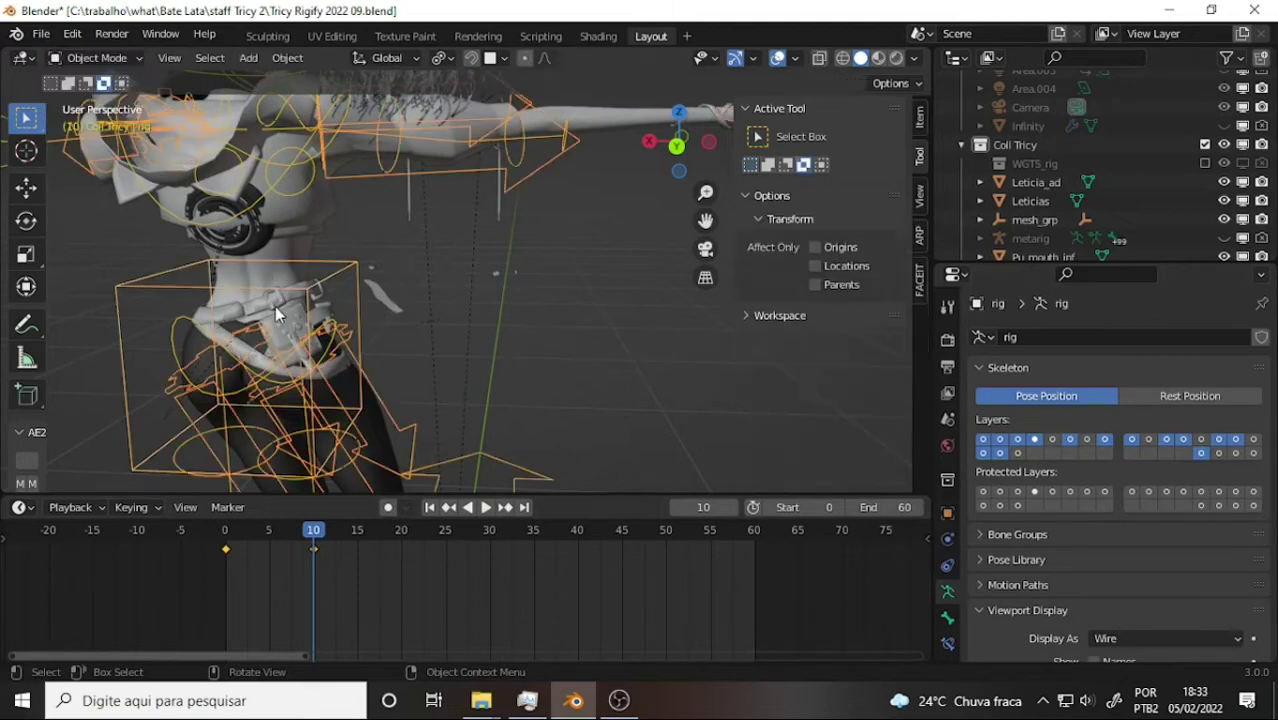
- Select the cintos belt and scroll its vertex groups, including DEF-nose, DEF-cheek and finger groups
click(276, 306)
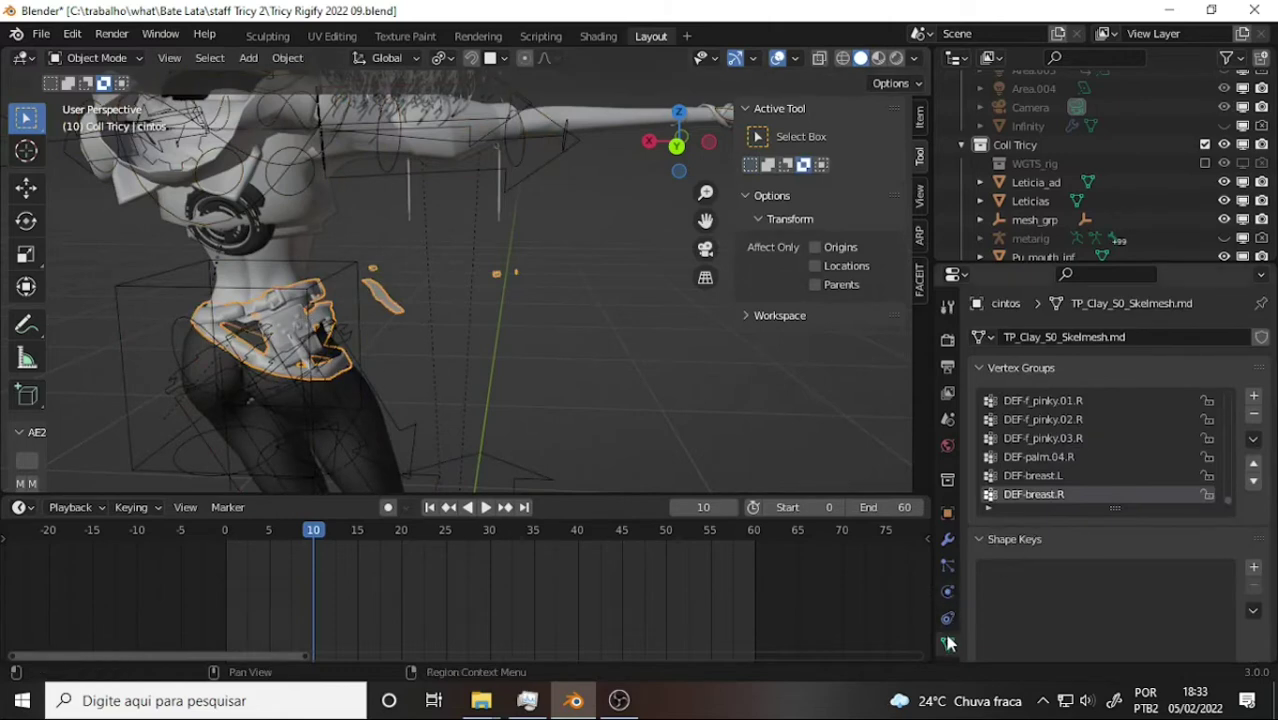
scroll(1060, 460, up, 5)
scroll(1169, 447, up, 3)
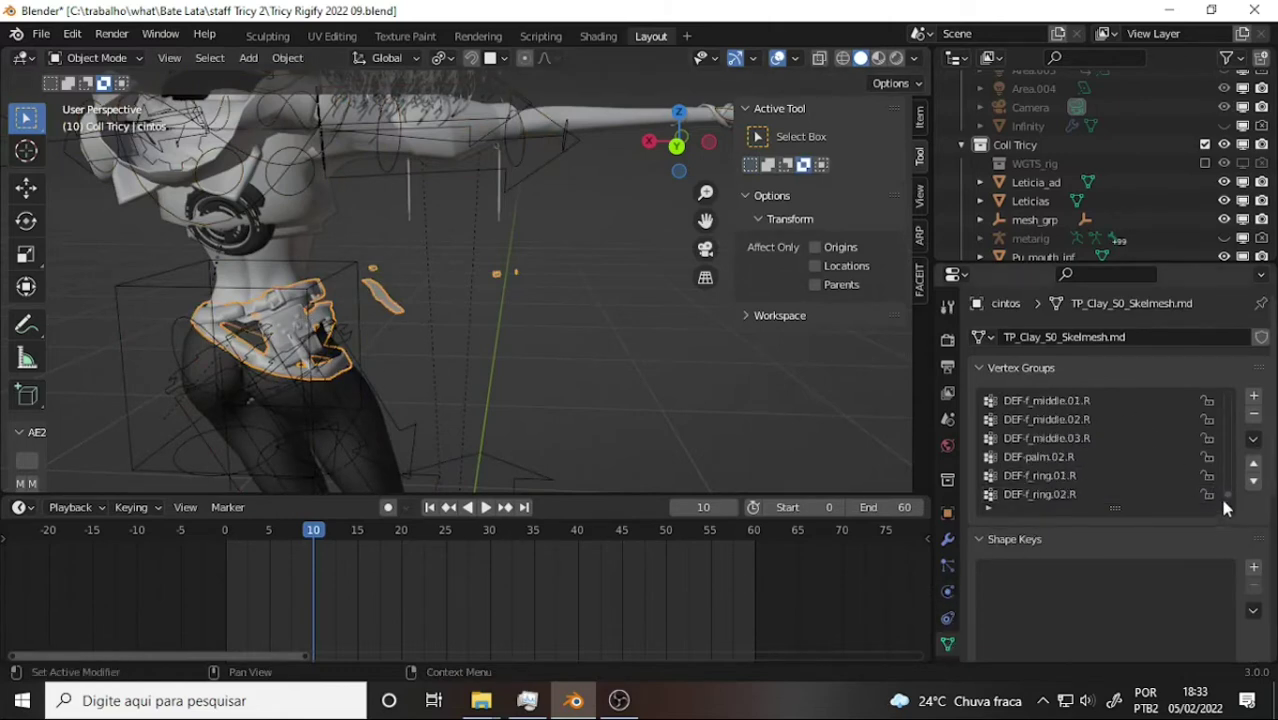
scroll(1222, 500, up, 2)
scroll(1228, 490, up, 2)
scroll(1232, 470, up, 2)
scroll(1235, 492, up, 2)
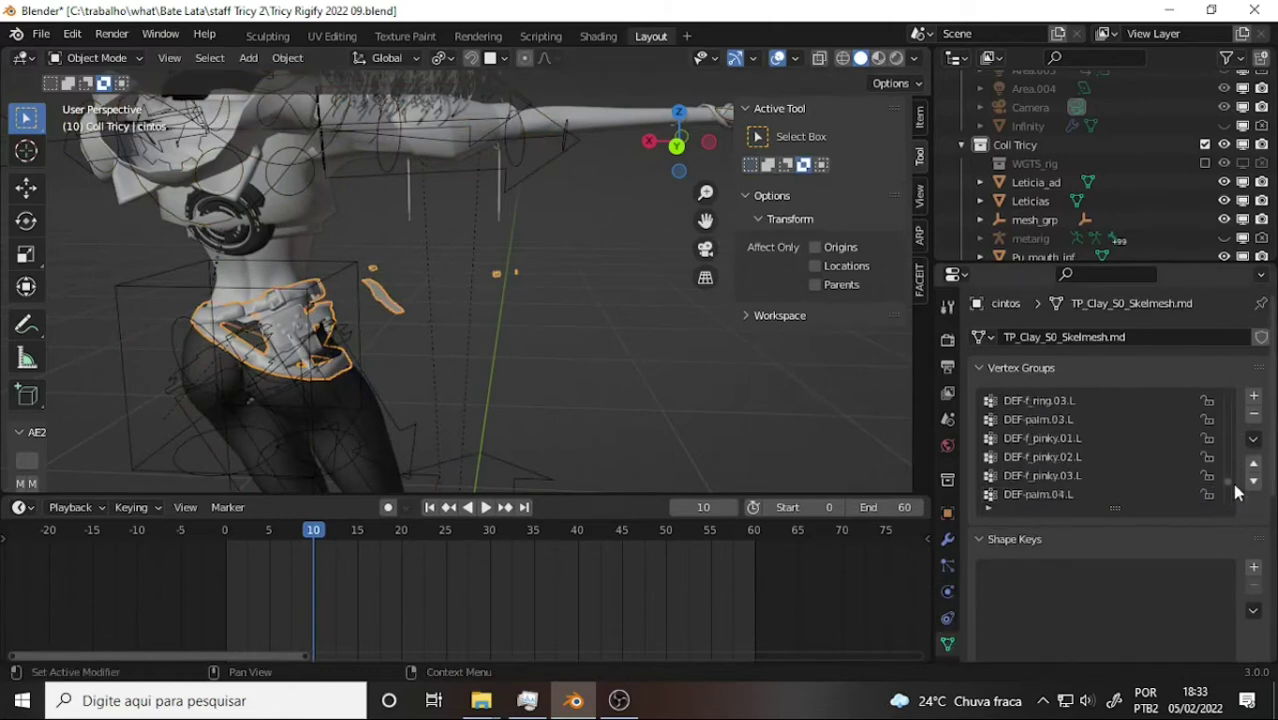
scroll(1234, 500, up, 3)
scroll(1233, 509, up, 3)
scroll(1232, 470, up, 3)
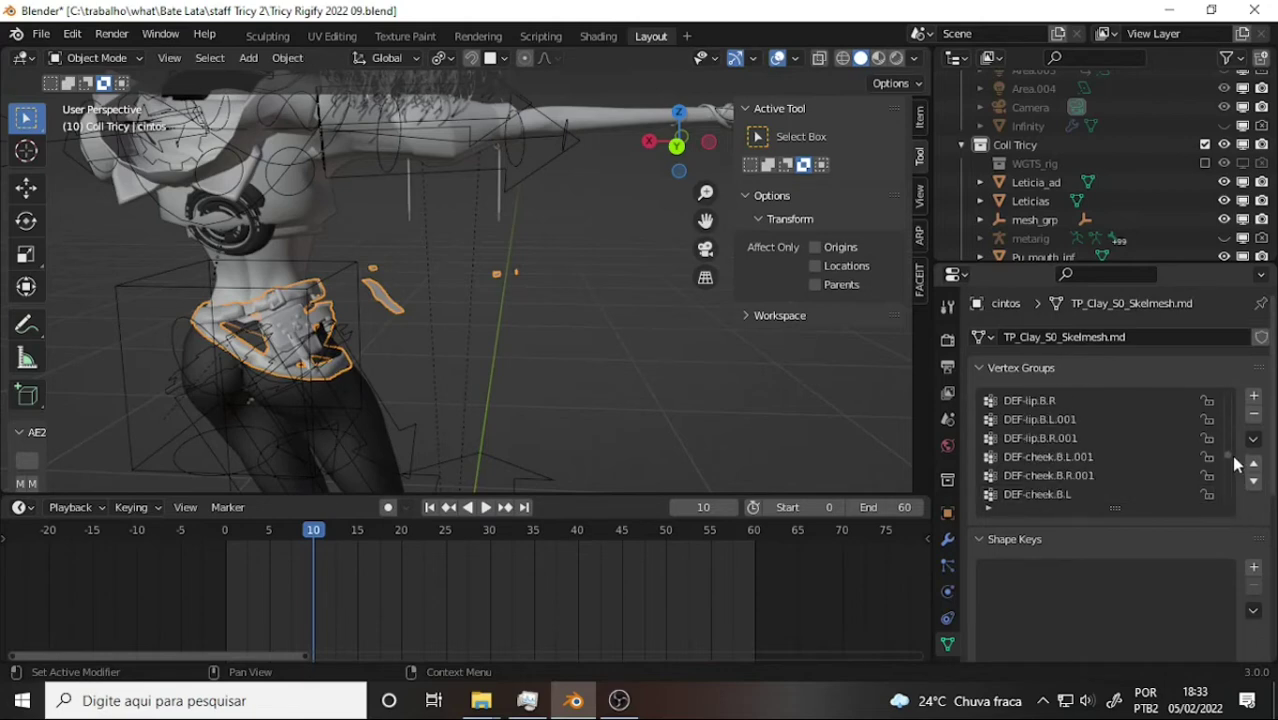
mouse_move(1231, 455)
mouse_down()
mouse_move(1230, 432)
mouse_move(1230, 502)
mouse_up()
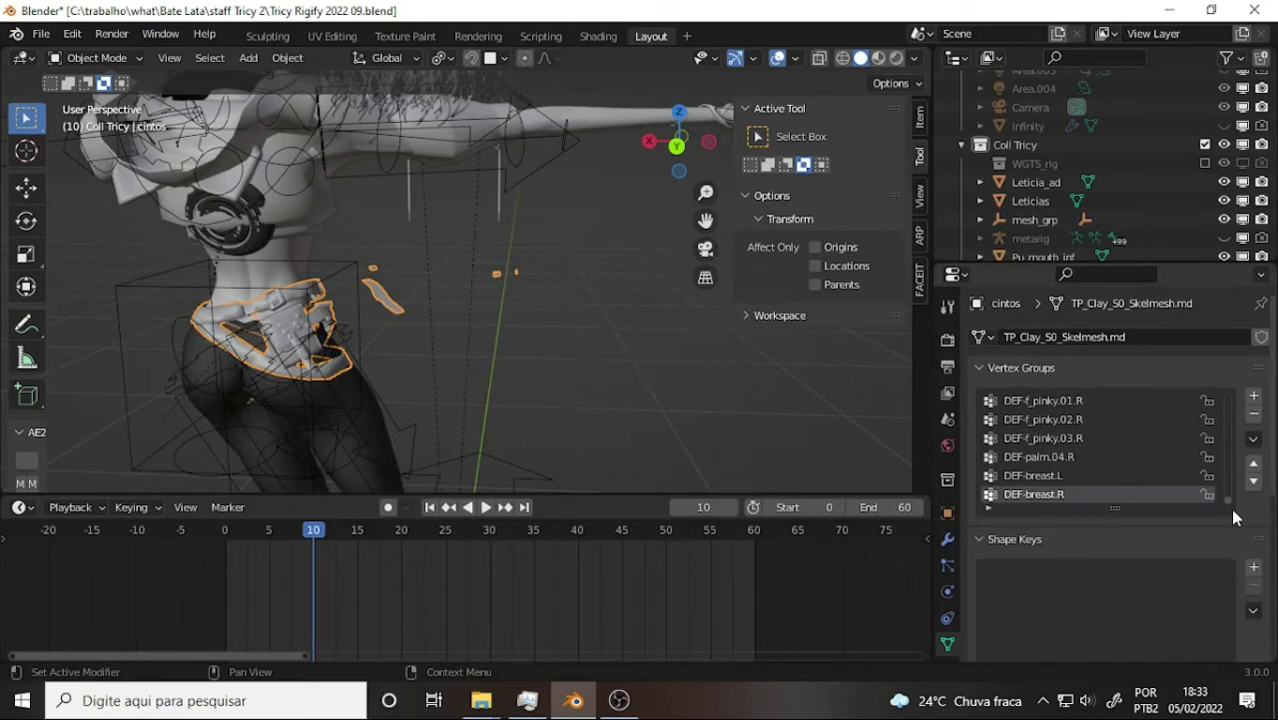
mouse_move(1230, 508)
mouse_down()
mouse_move(1231, 452)
mouse_move(1231, 505)
mouse_up()
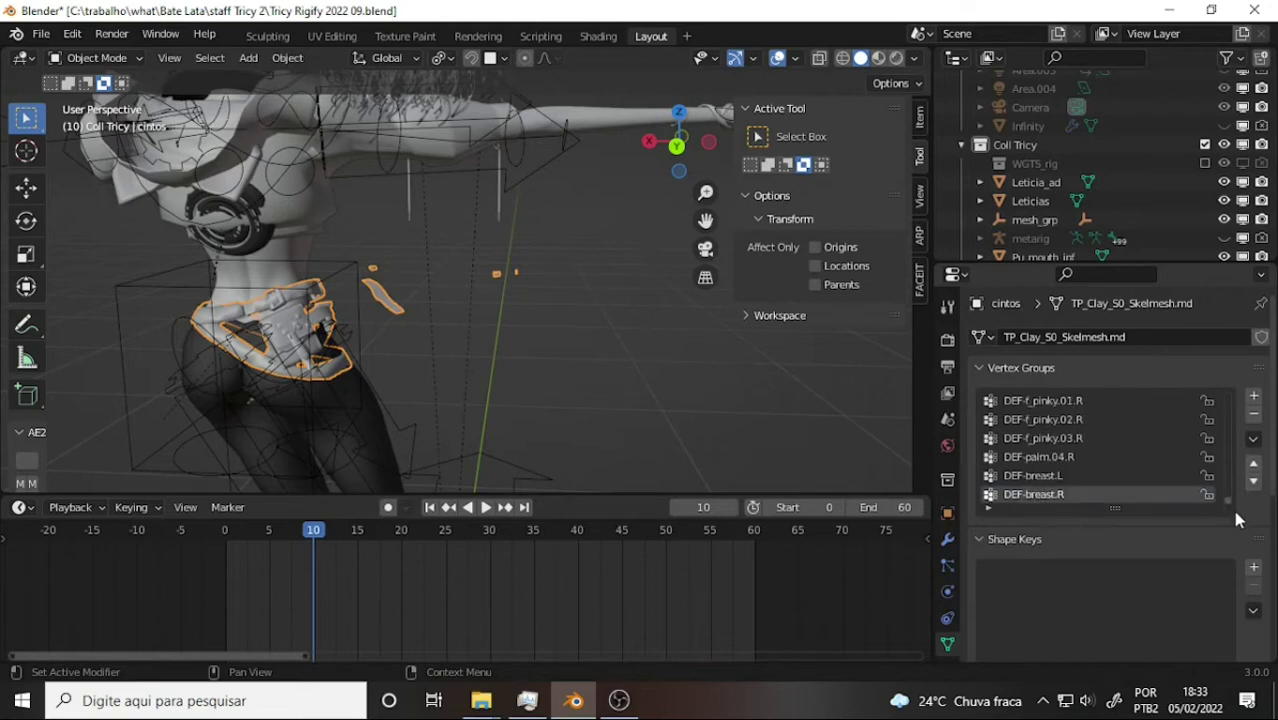
- Select the rig and leave only a single armature bone layer visible
click(360, 339)
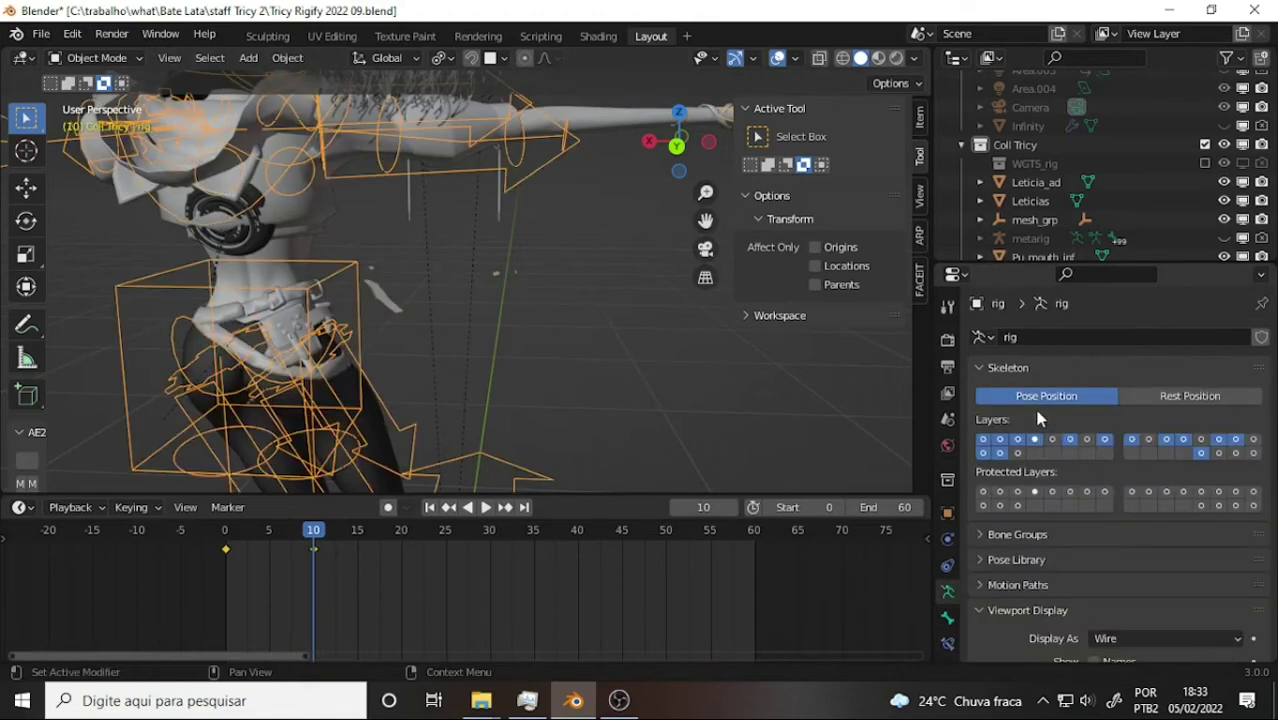
click(1218, 453)
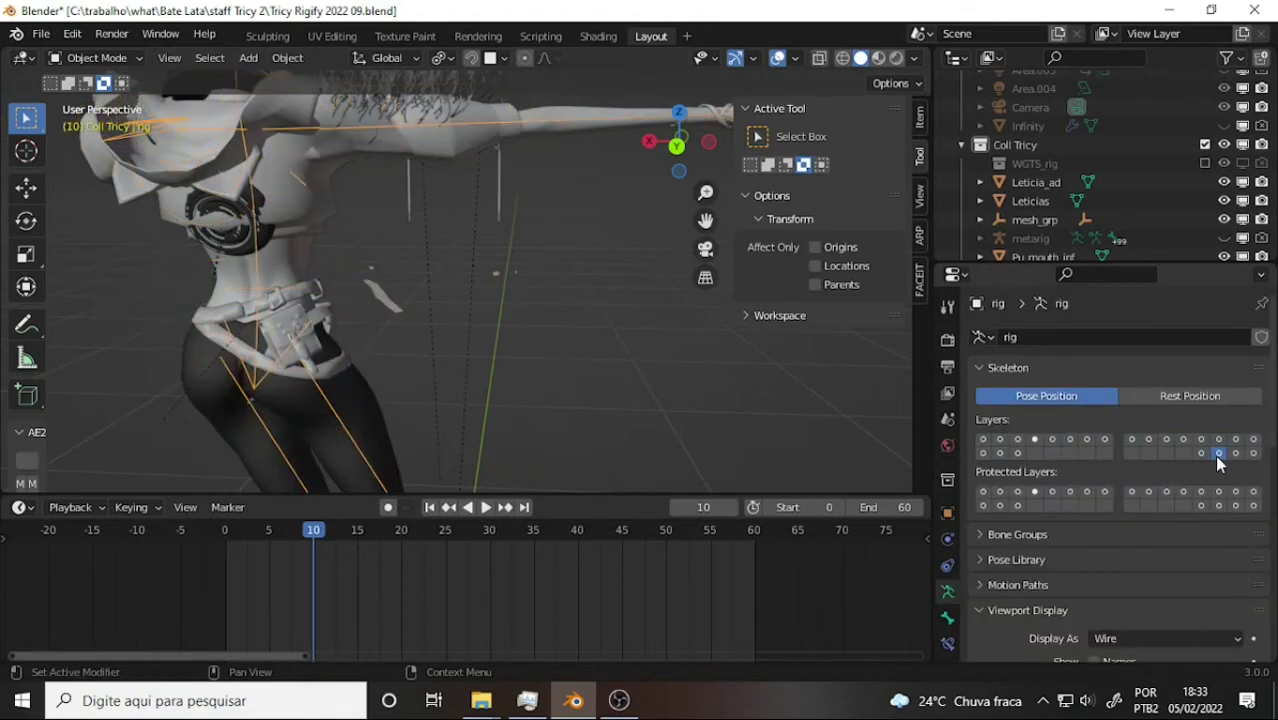
click(258, 276)
click(256, 276)
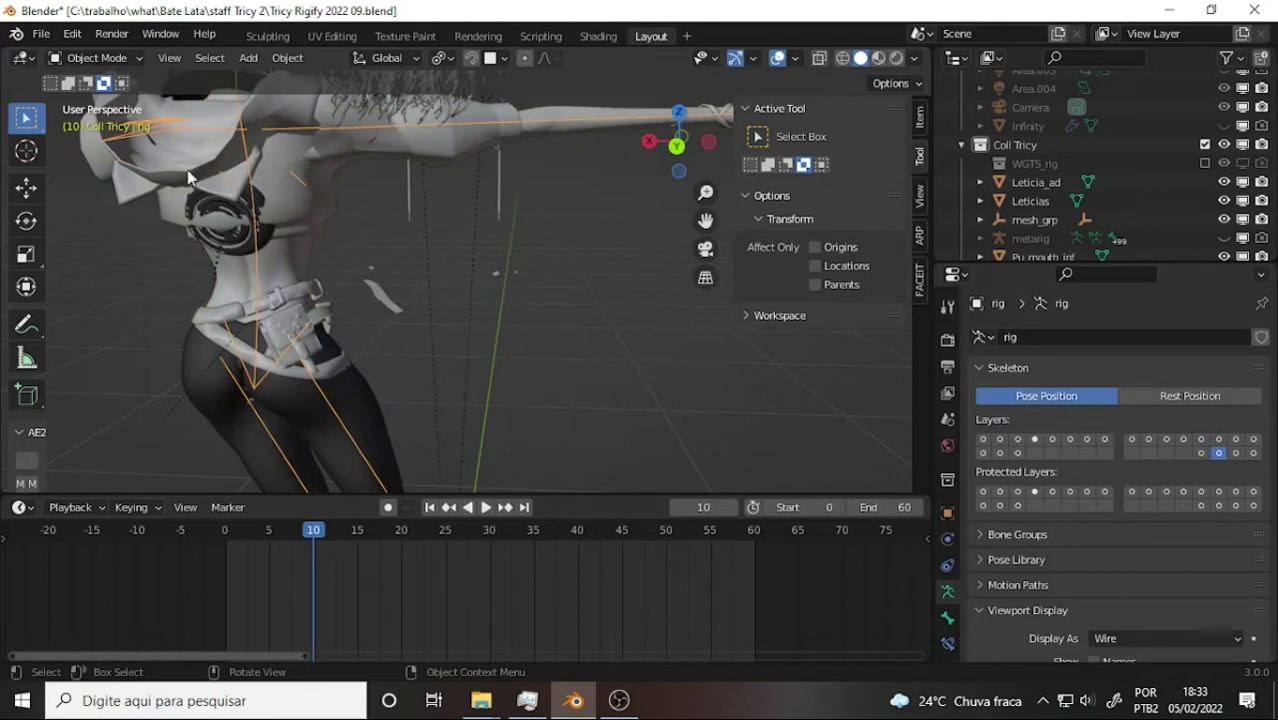
- Inspect the DEF-spine bone in Edit Mode, then return to Object Mode and select the Tricy Disc
click(94, 57)
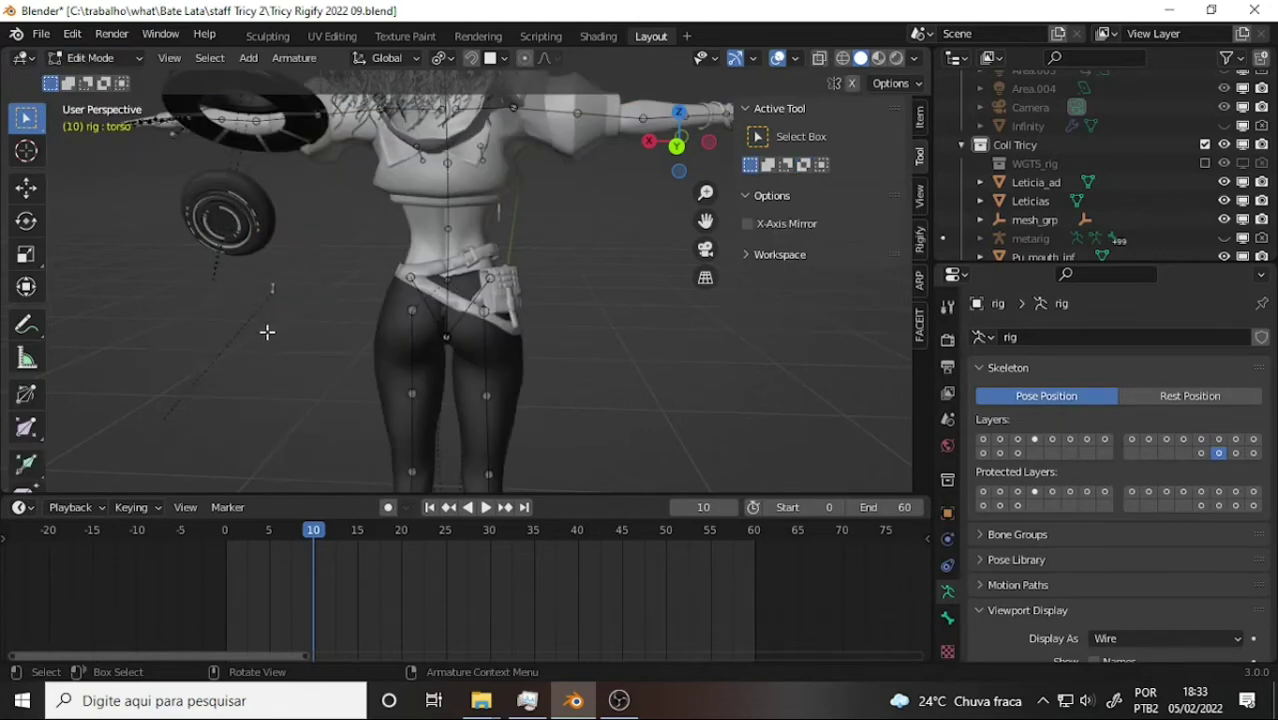
click(447, 292)
click(103, 56)
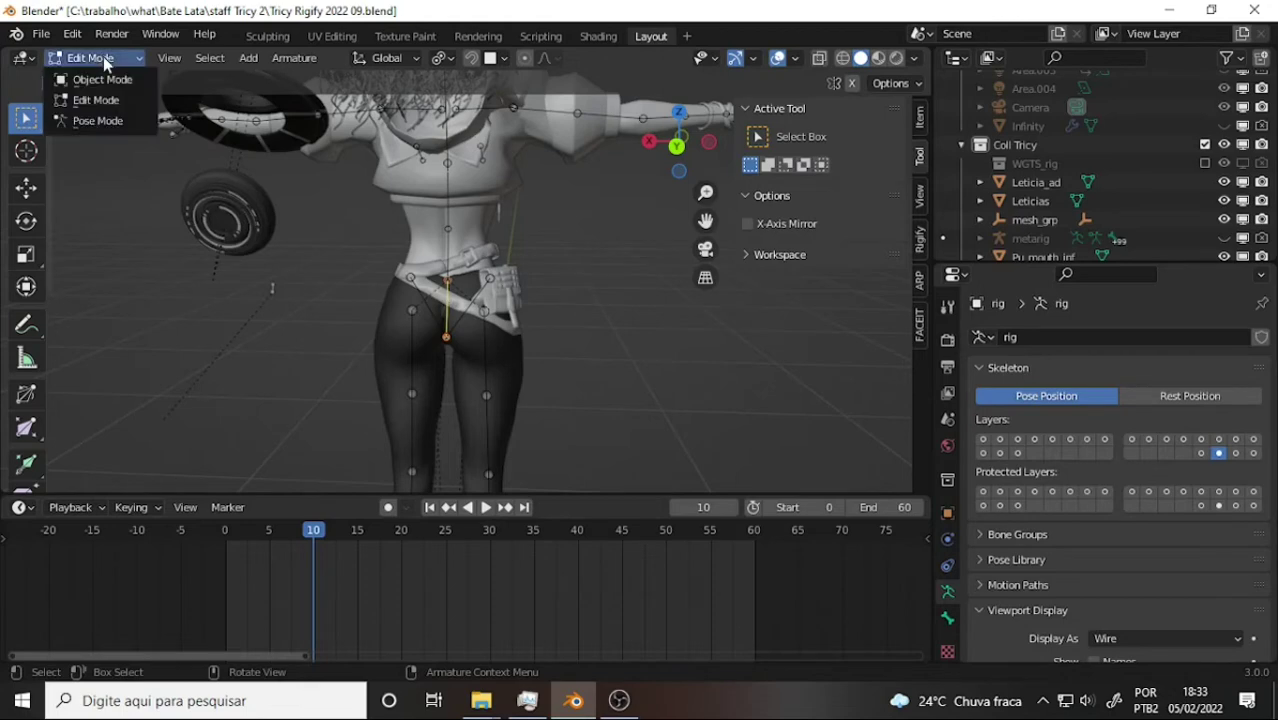
click(115, 78)
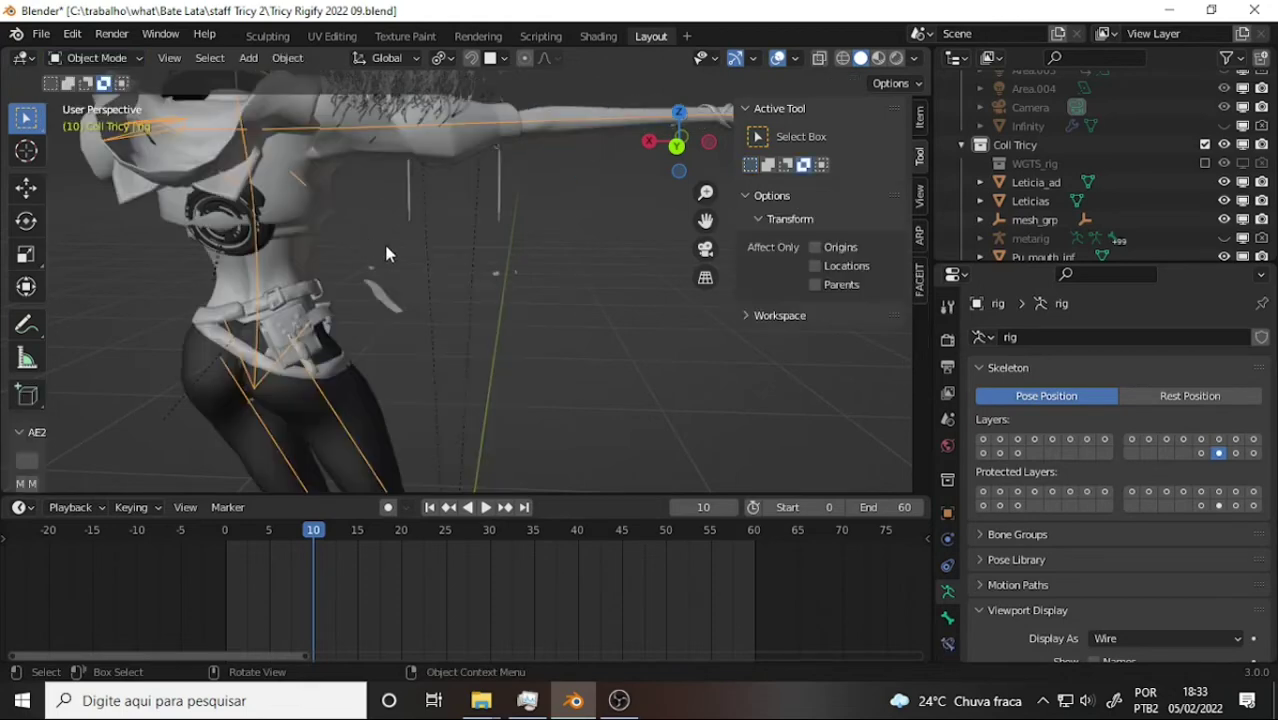
click(244, 253)
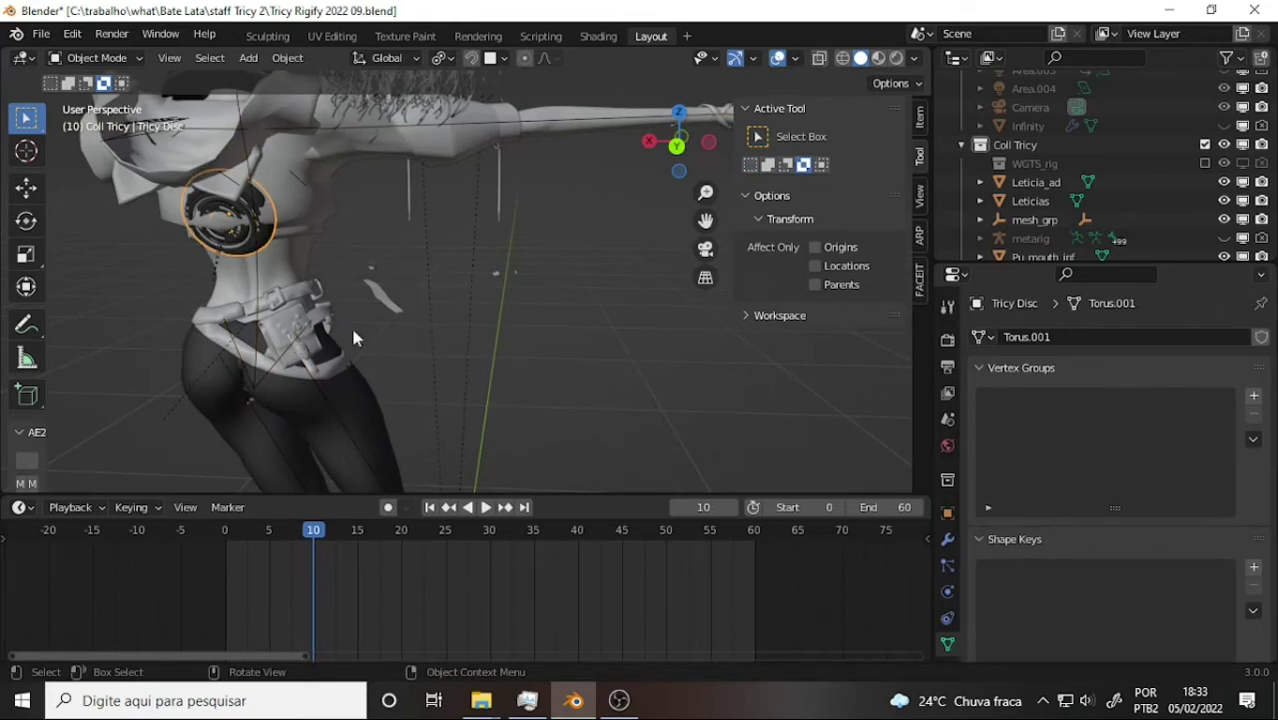
- Select the cintos belt, scroll its vertex groups to DEF-spine, and enter Weight Paint mode
click(276, 318)
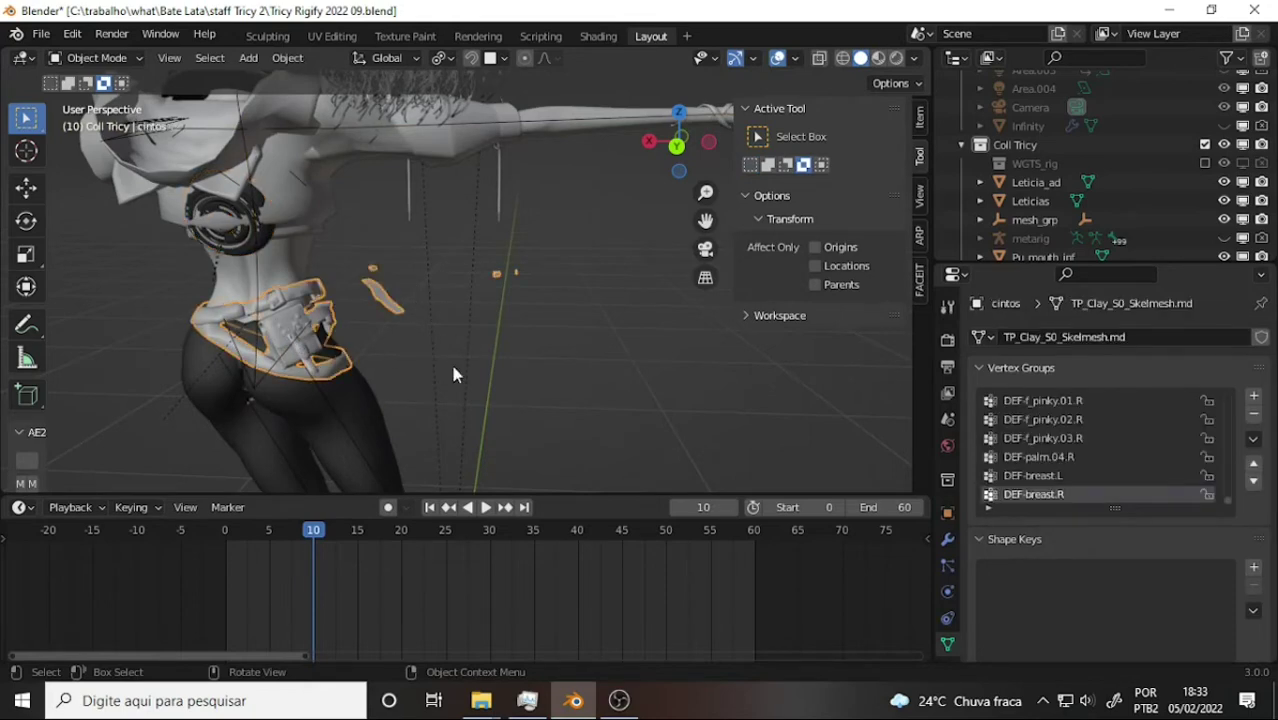
scroll(1053, 459, up, 5)
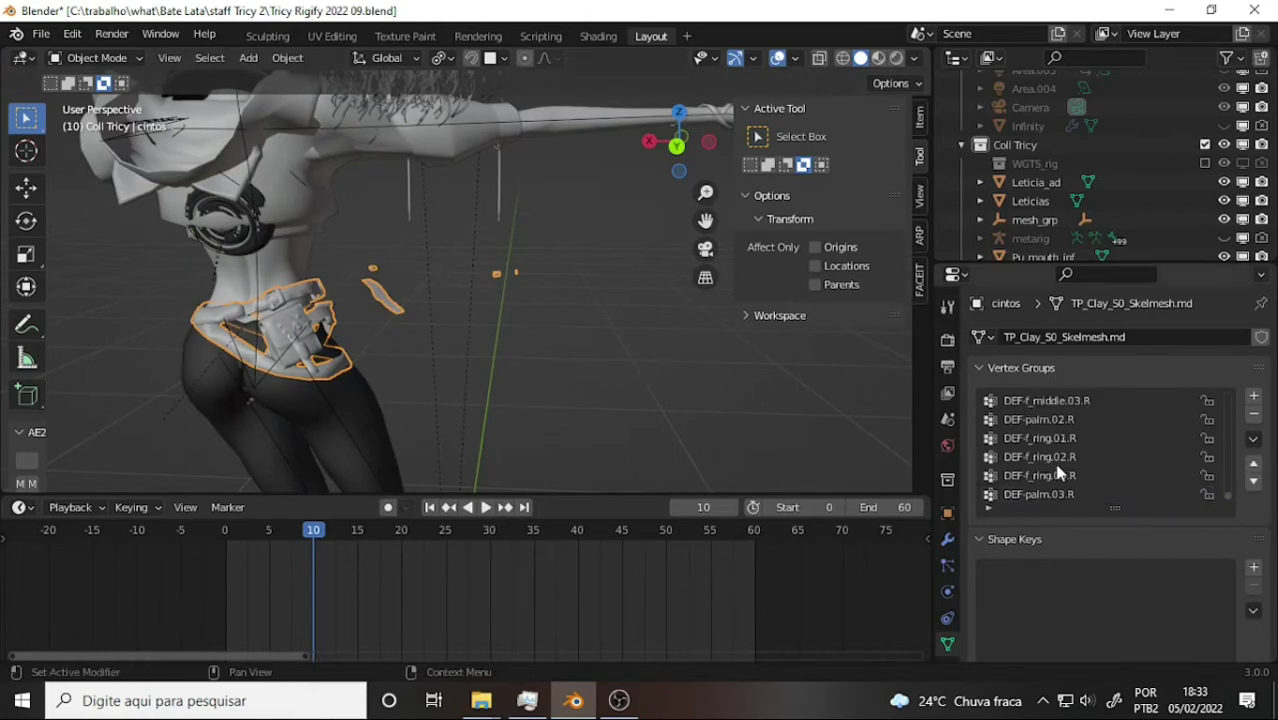
scroll(1055, 455, up, 5)
scroll(1058, 450, up, 5)
scroll(1063, 441, up, 5)
scroll(1068, 455, up, 5)
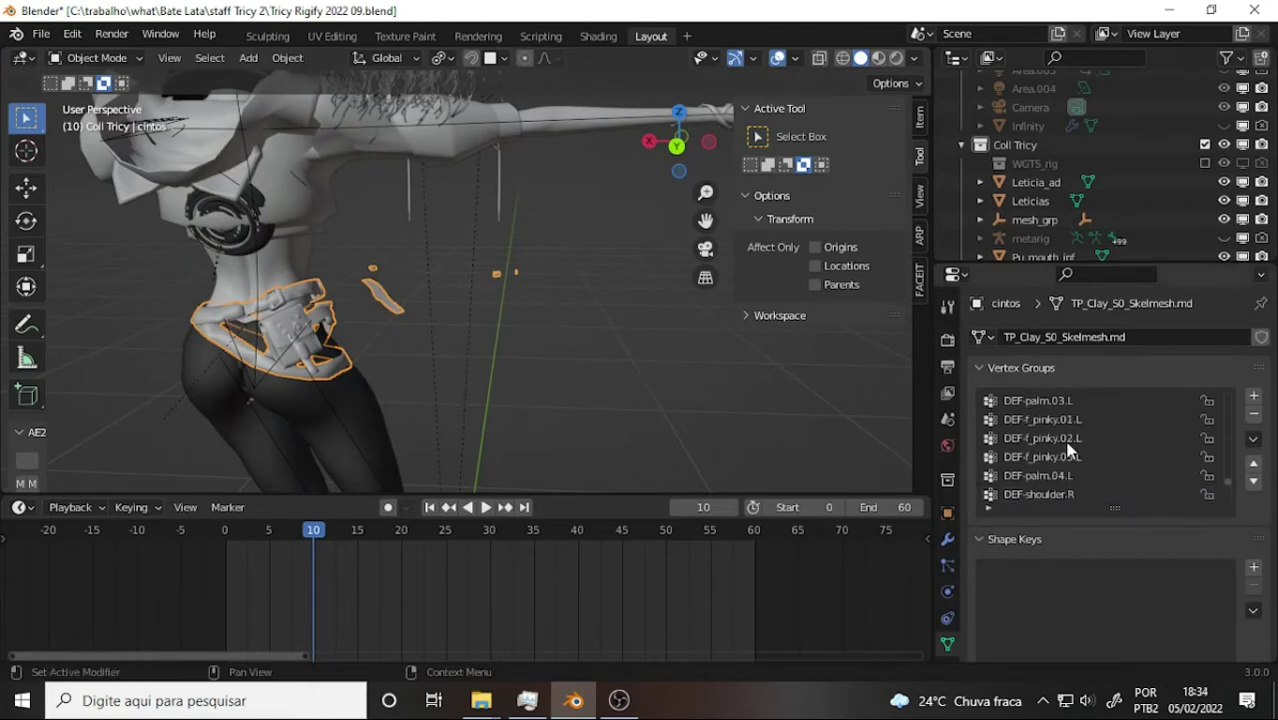
scroll(1078, 451, up, 5)
scroll(1090, 447, up, 5)
scroll(1105, 441, up, 3)
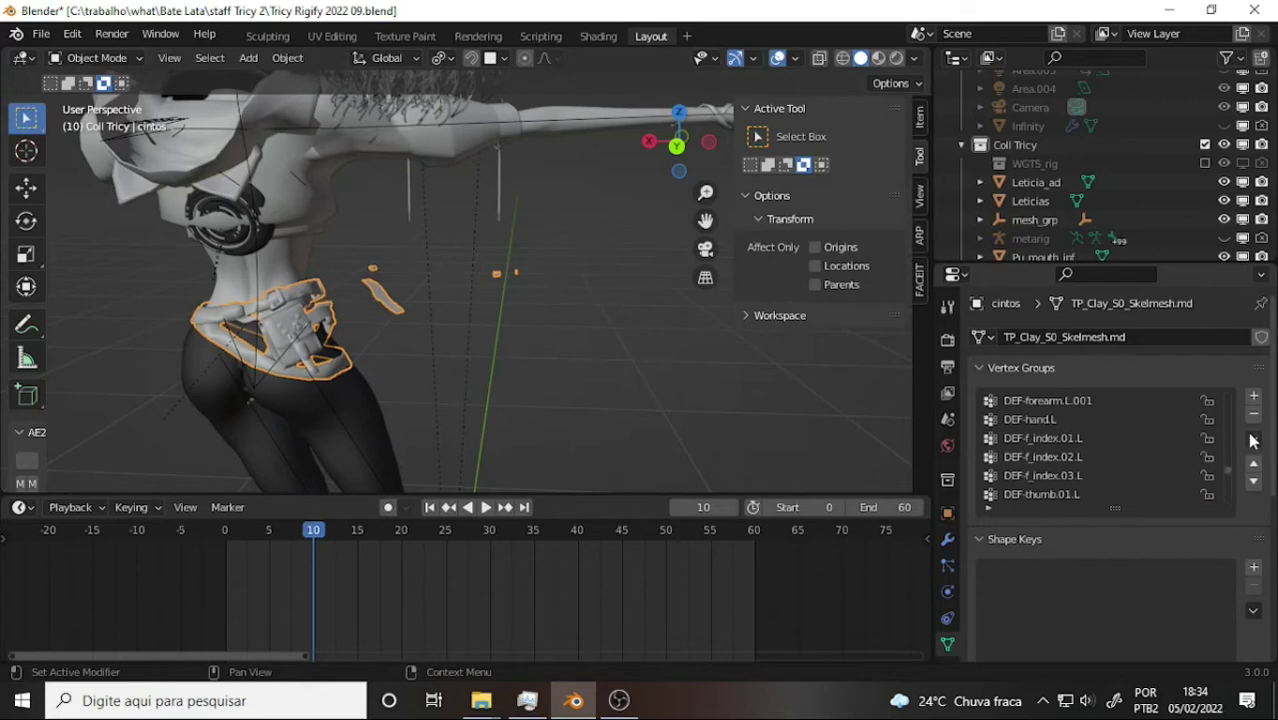
drag(1230, 470, 1225, 386)
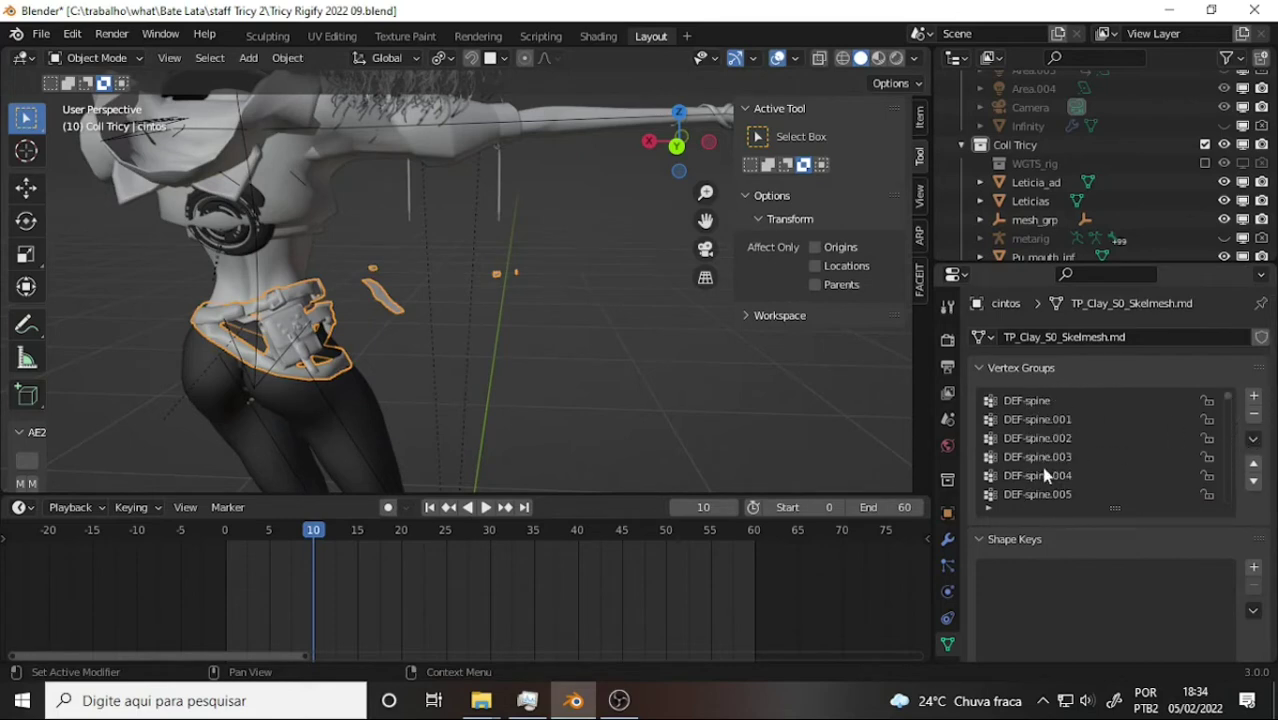
click(95, 58)
click(104, 162)
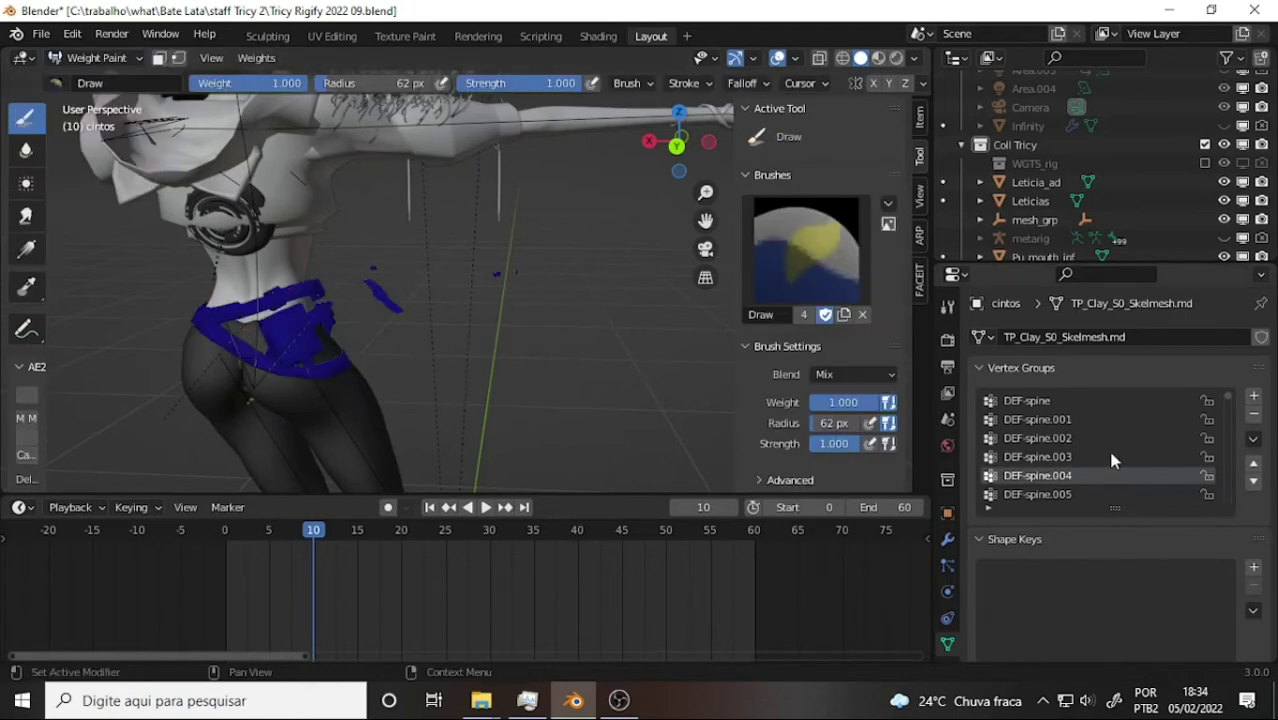
- Cycle the belt through DEF-spine.001, .002, .003 and .005 weights, orbiting to view it from several sides
click(1057, 460)
click(1040, 440)
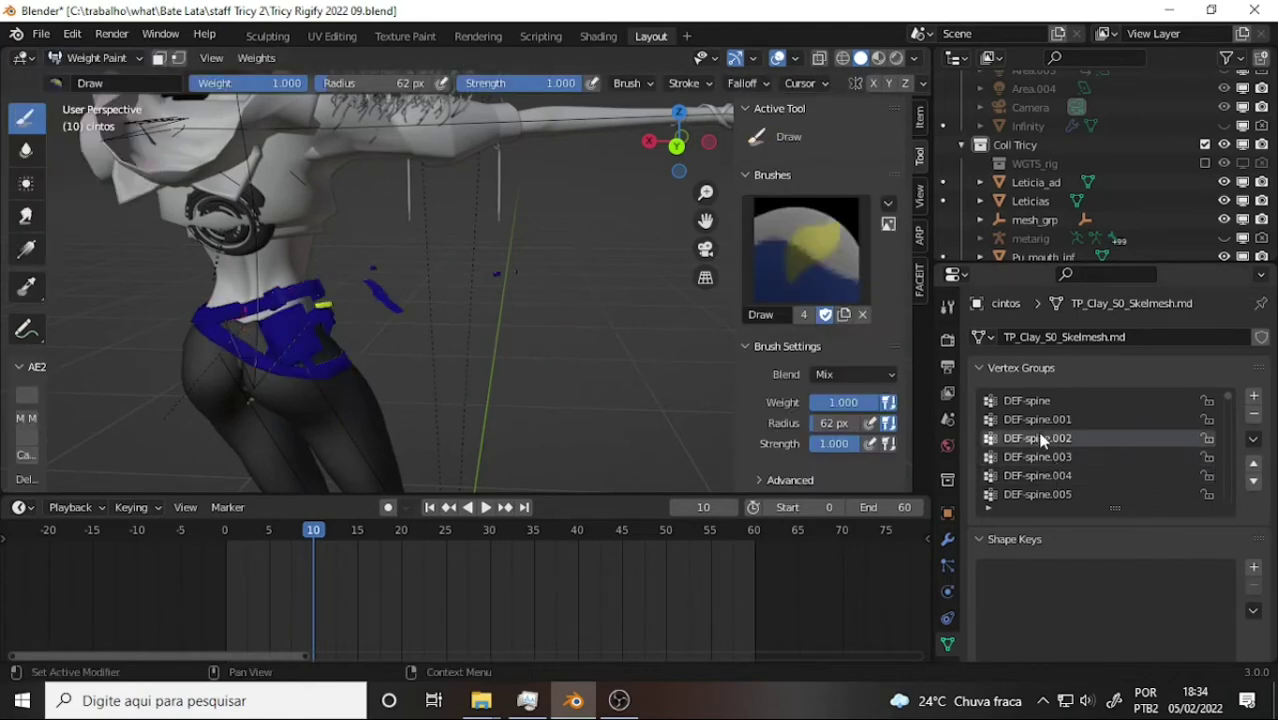
click(1043, 423)
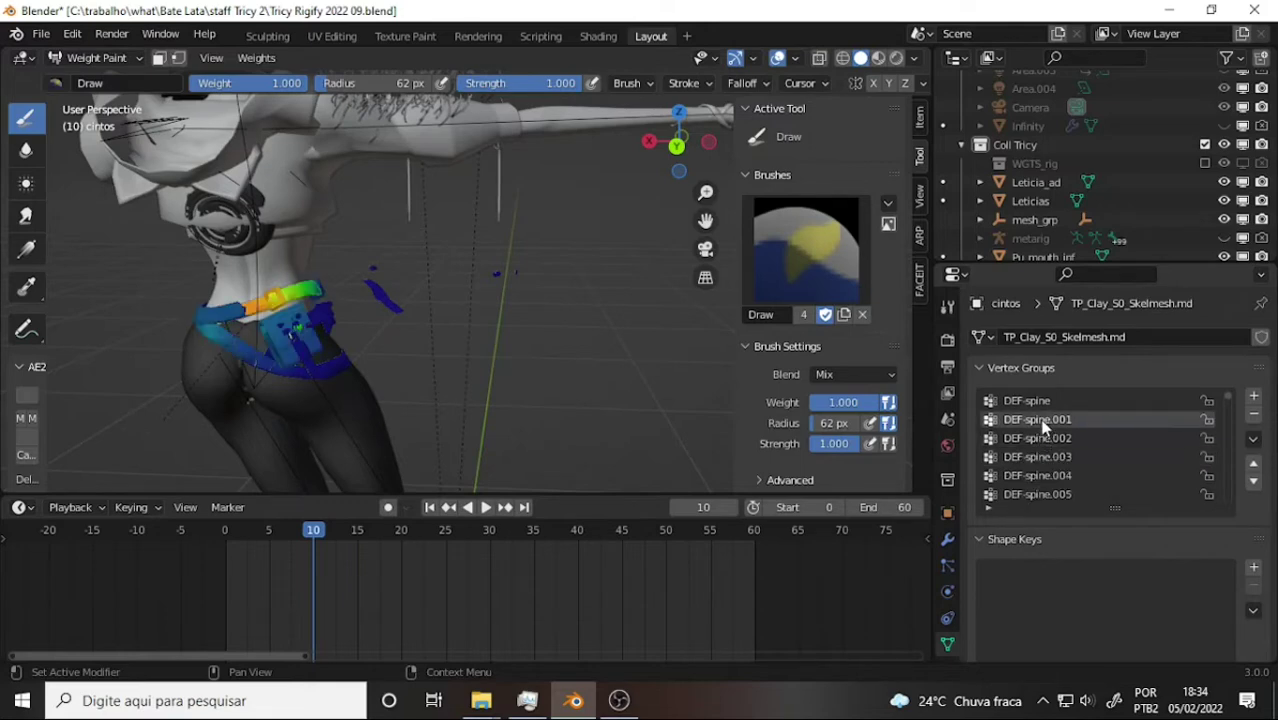
click(1051, 494)
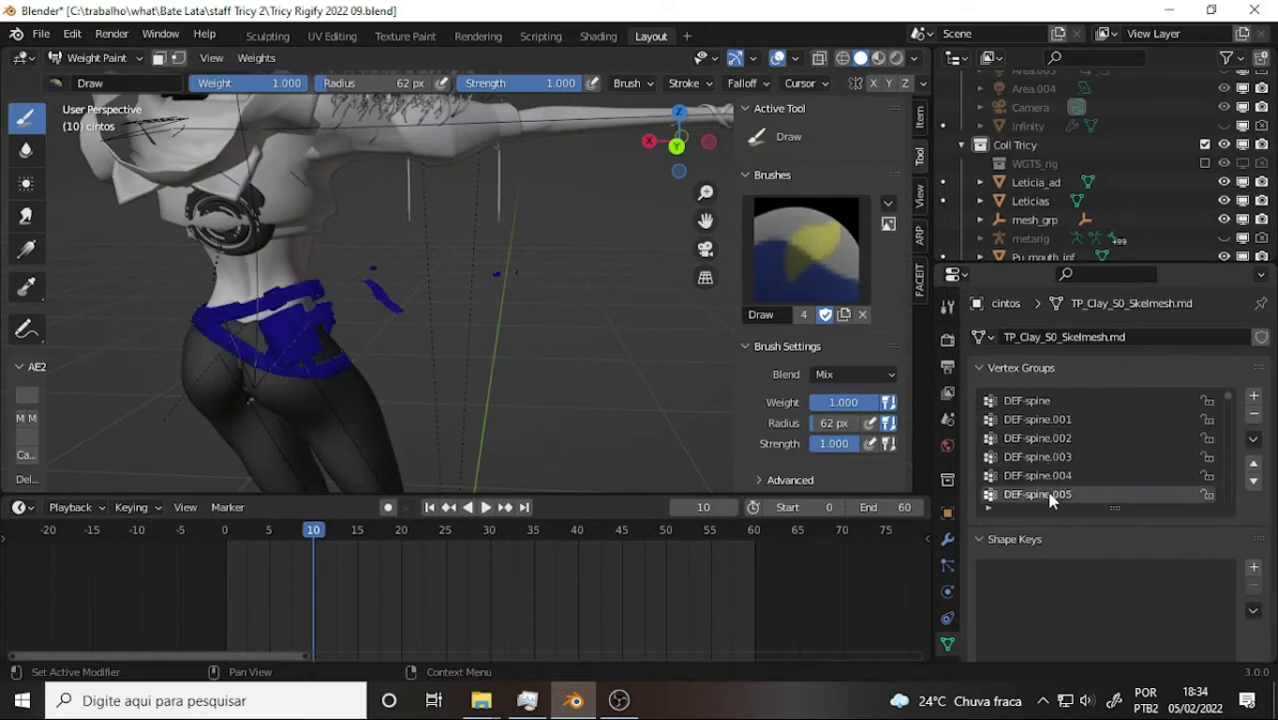
click(1047, 423)
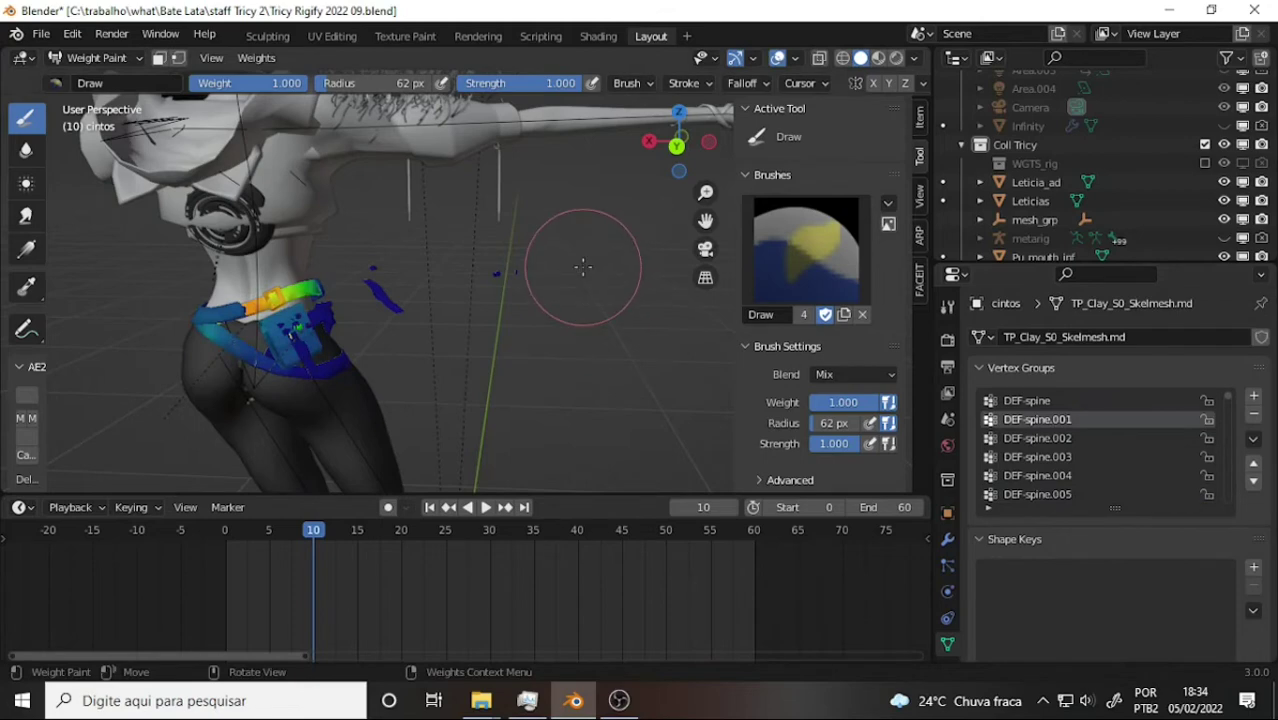
mouse_move(582, 265)
middle_down()
mouse_move(500, 268)
mouse_move(635, 267)
mouse_move(608, 265)
middle_up()
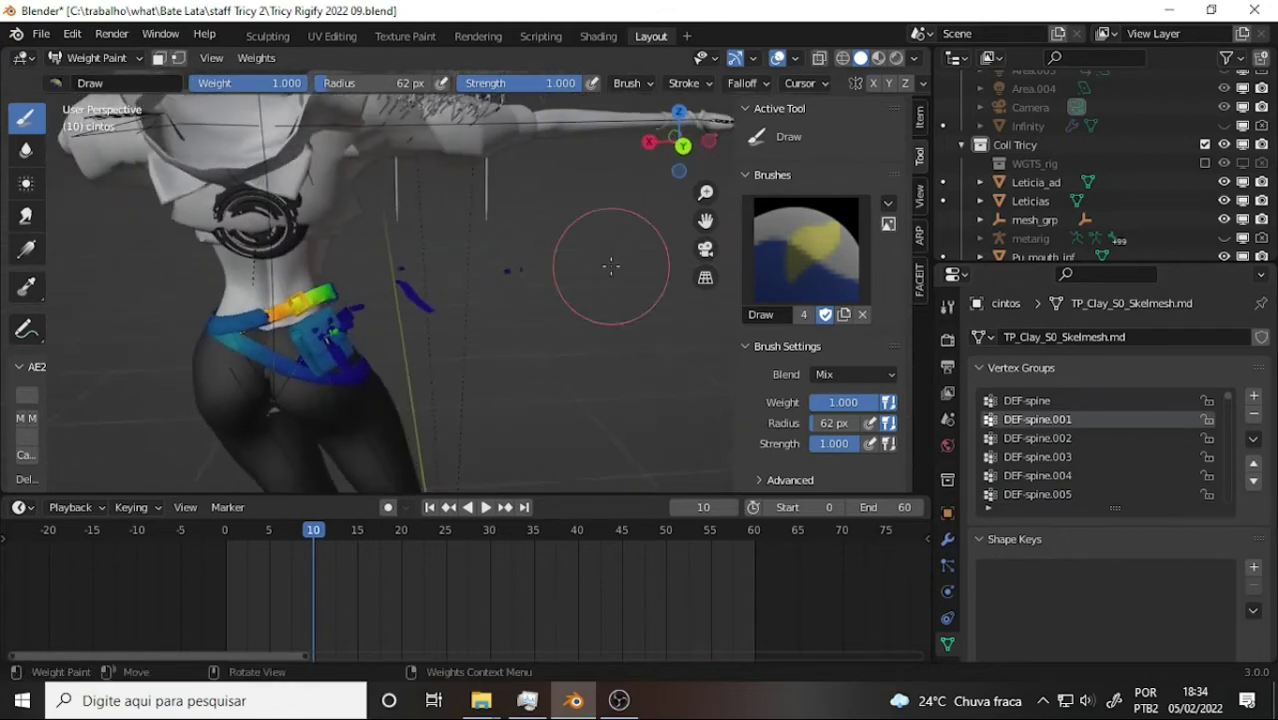
click(1055, 438)
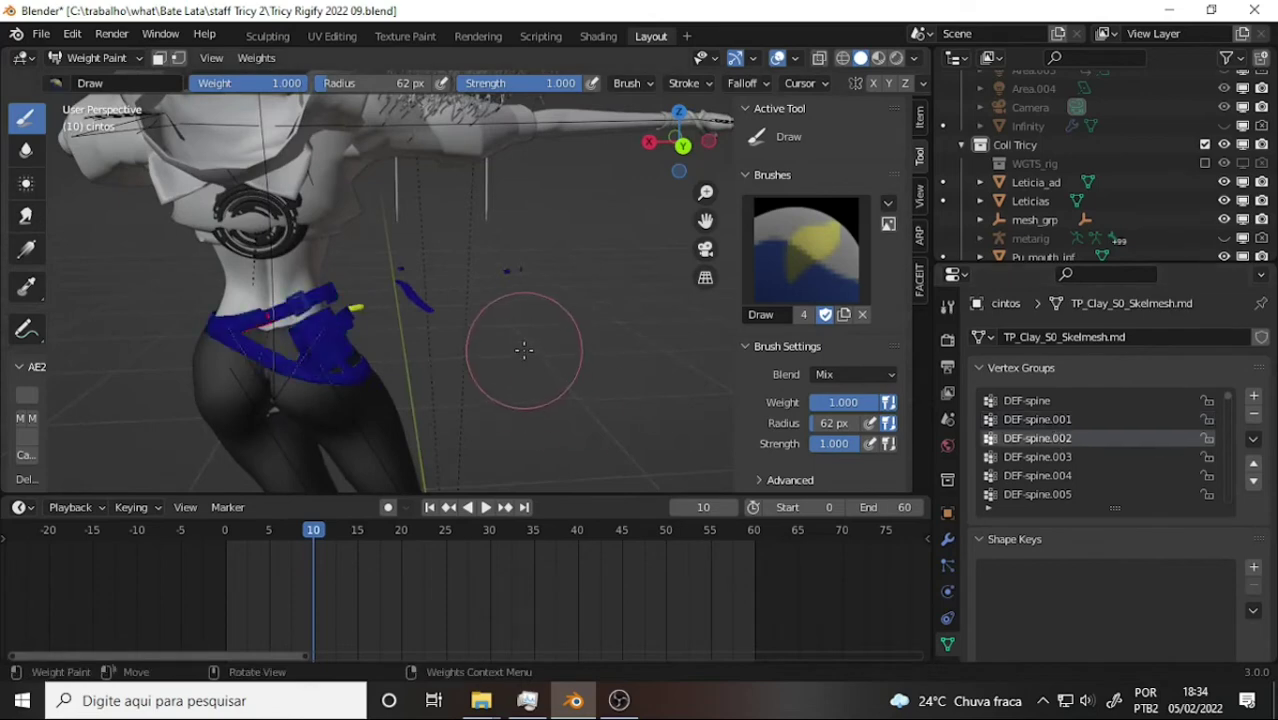
mouse_move(505, 348)
middle_down()
mouse_move(170, 355)
mouse_move(534, 344)
middle_up()
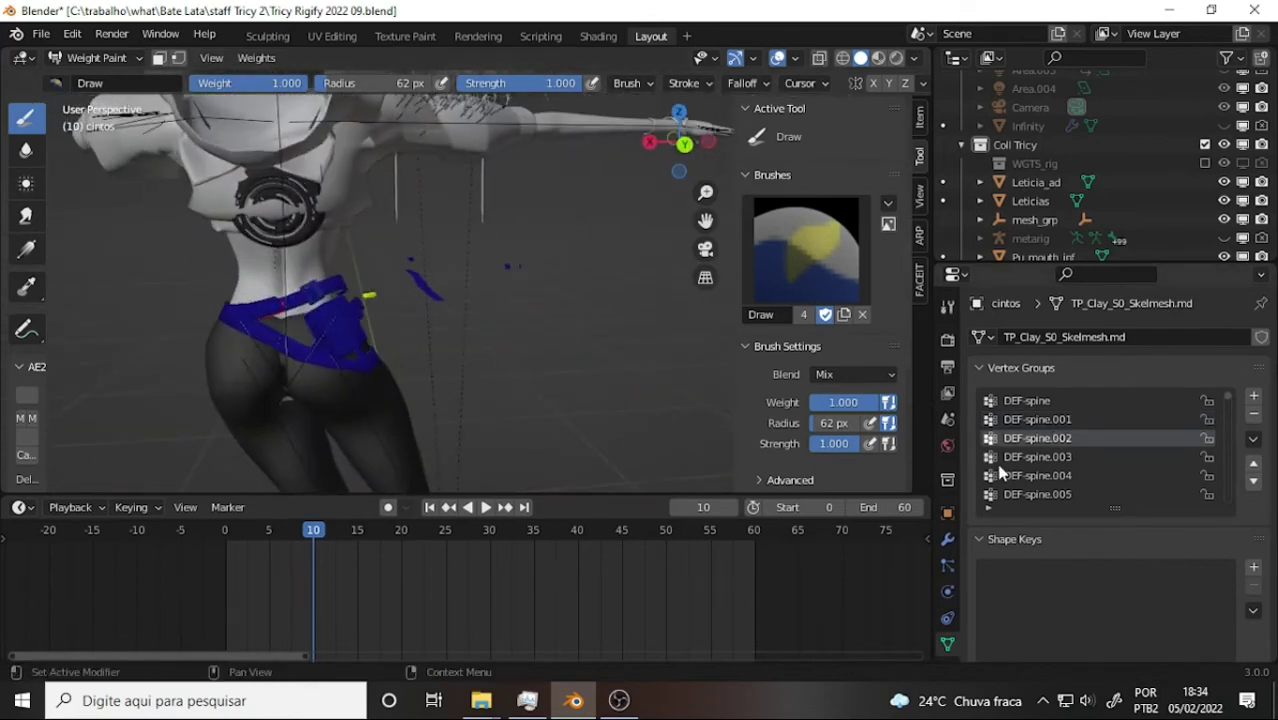
click(1047, 460)
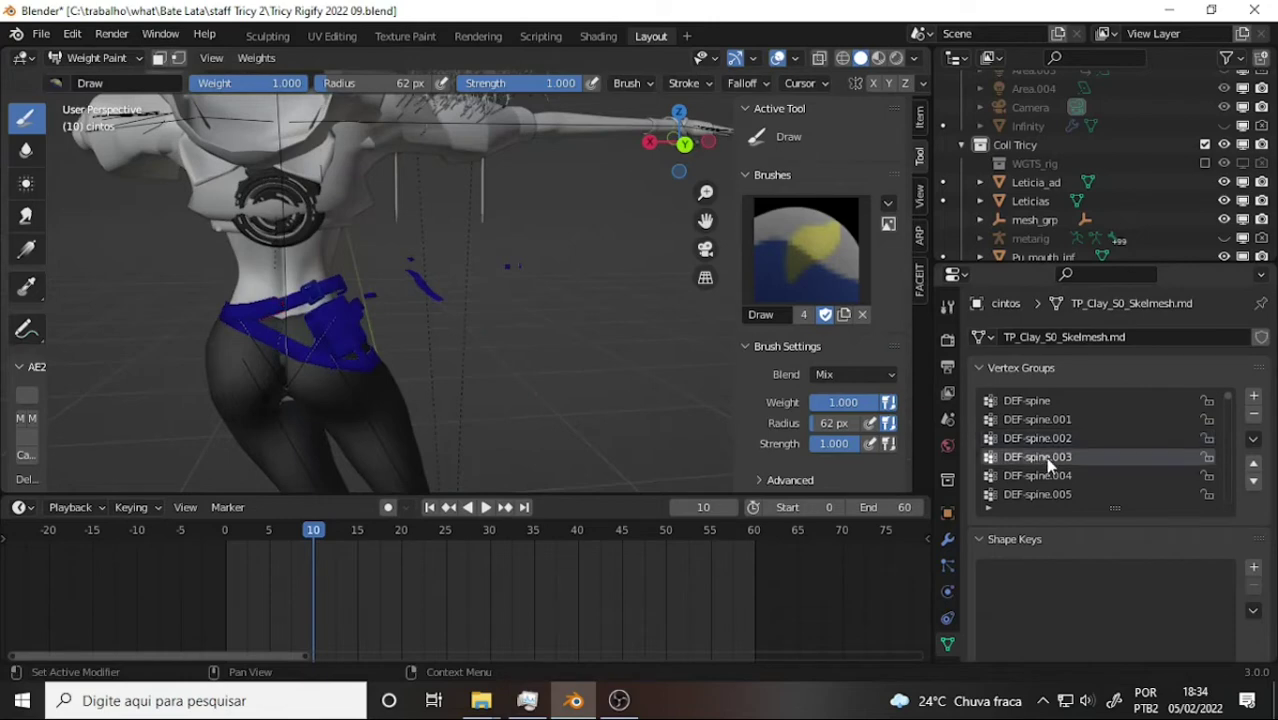
click(37, 34)
- Save the blend file, then paint DEF-spine weight onto the belt strap at the hip
click(60, 158)
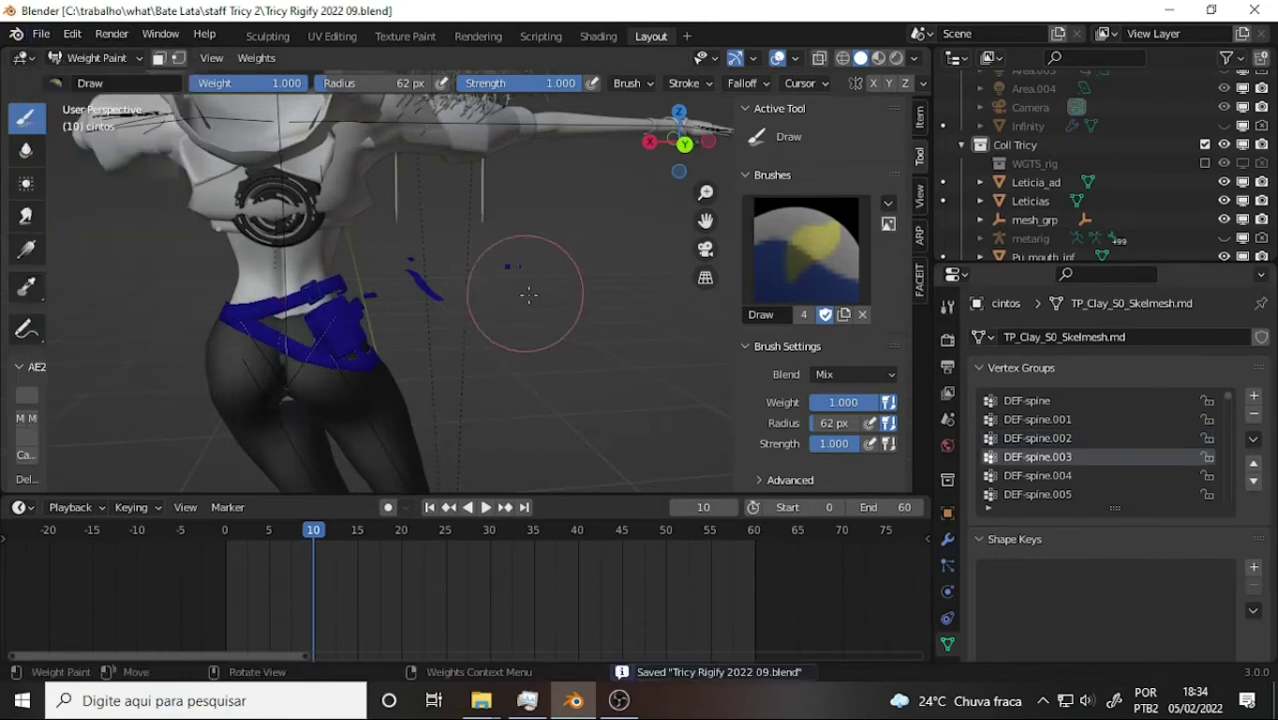
click(1043, 402)
mouse_move(451, 334)
middle_down()
mouse_move(709, 307)
mouse_move(490, 322)
mouse_move(442, 300)
middle_up()
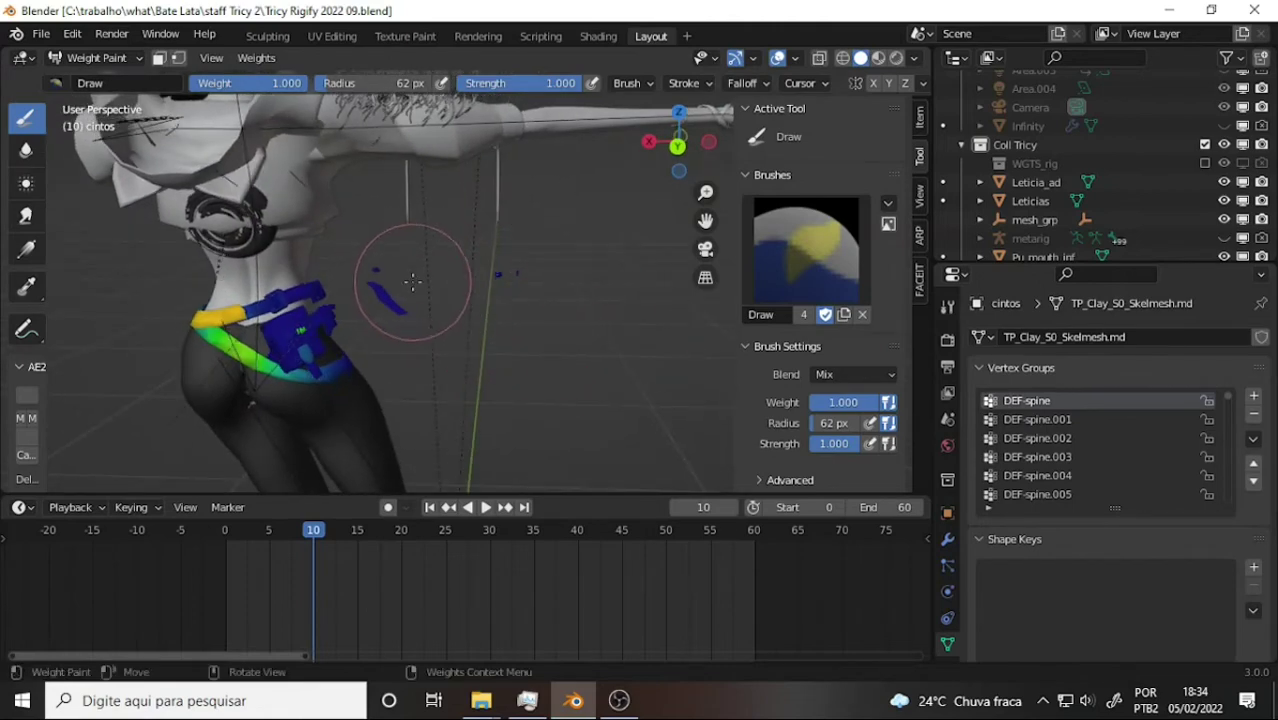
mouse_move(422, 300)
mouse_down()
mouse_move(372, 283)
mouse_move(401, 313)
mouse_up()
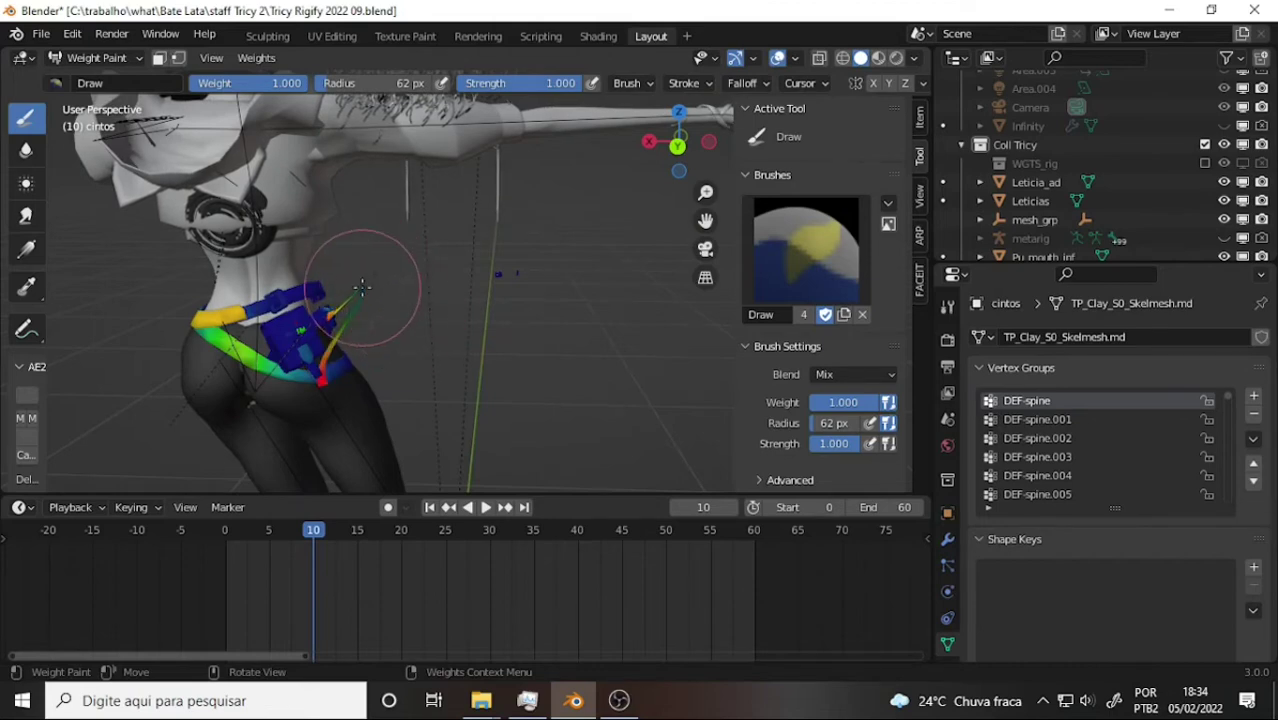
drag(363, 297, 371, 271)
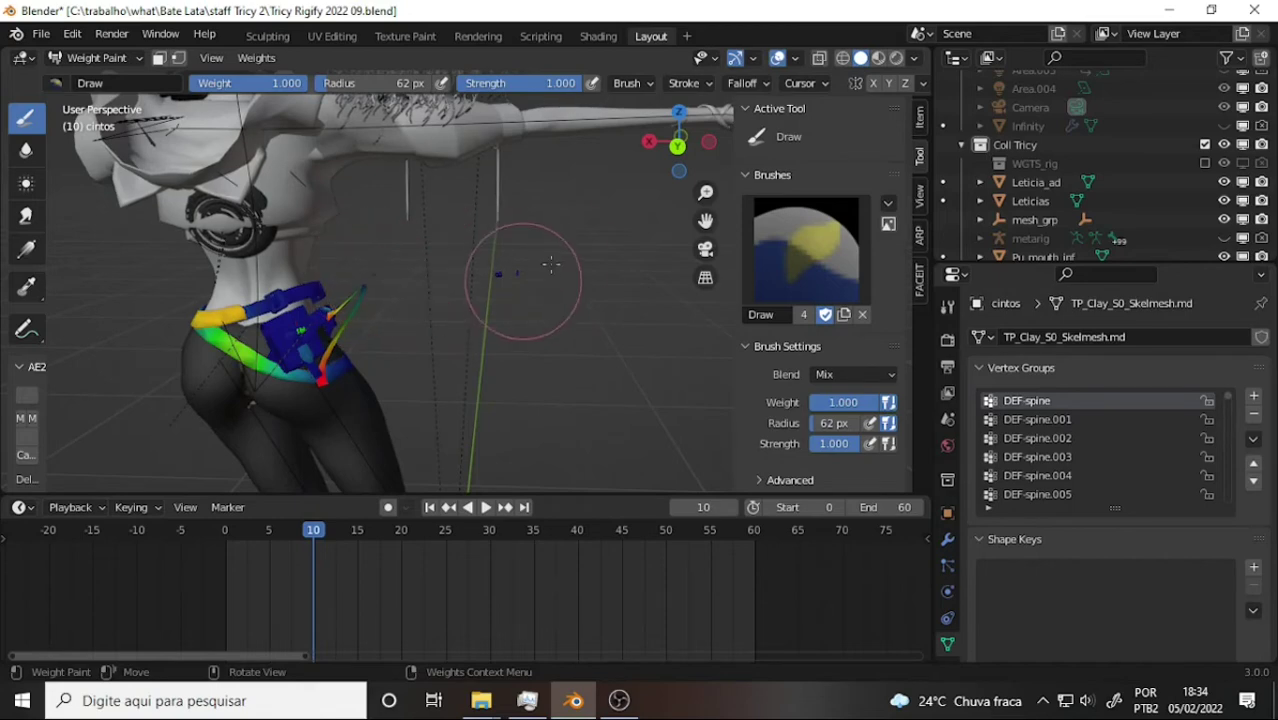
- Paint more weight onto the belt strip, check it from behind, and set brush radius to 38 px
key(h)
mouse_move(579, 241)
middle_down()
mouse_move(571, 228)
mouse_move(479, 259)
mouse_move(389, 337)
middle_up()
drag(389, 337, 385, 323)
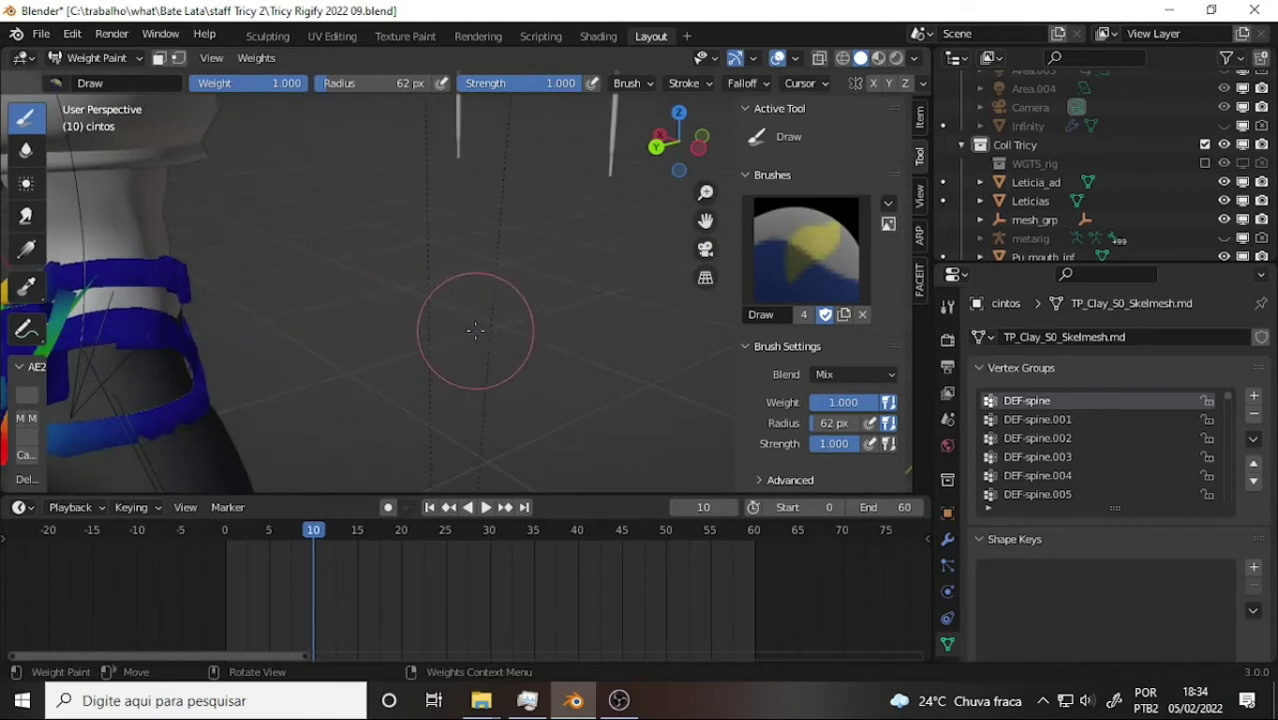
scroll(424, 226, down, 3)
mouse_move(424, 226)
middle_down()
mouse_move(633, 214)
mouse_move(519, 236)
mouse_move(385, 300)
middle_up()
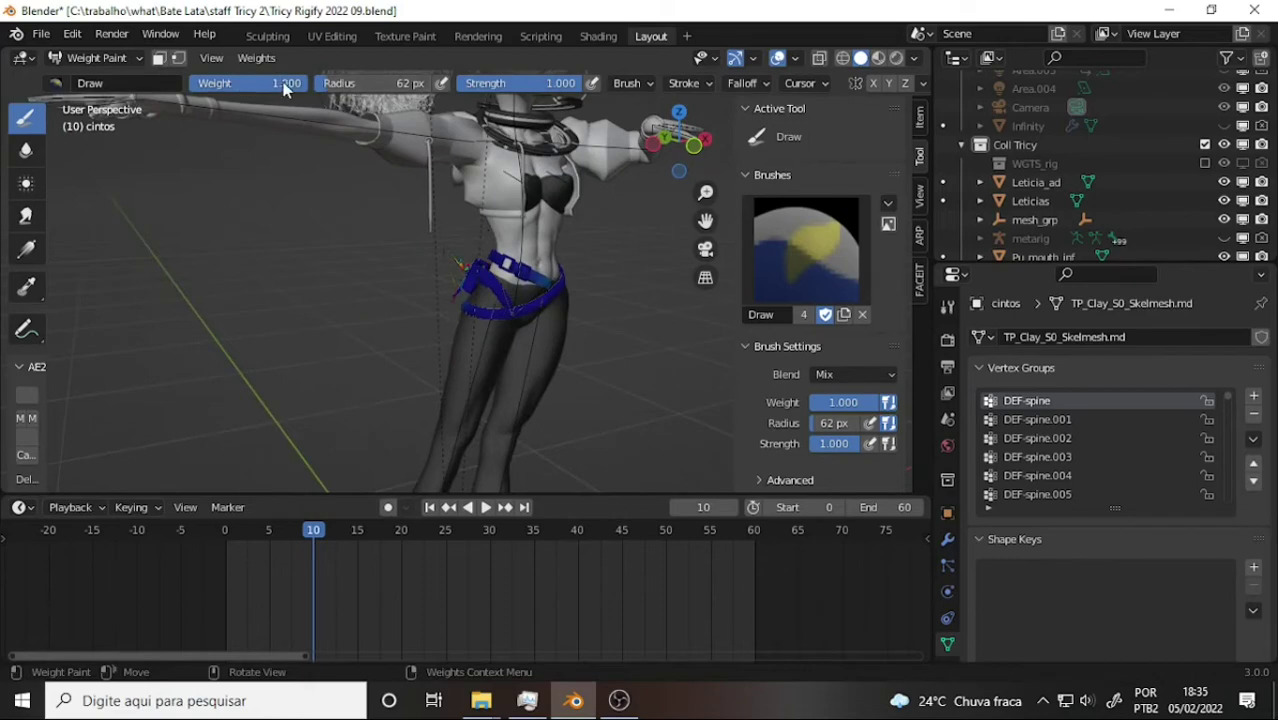
drag(297, 88, 297, 88)
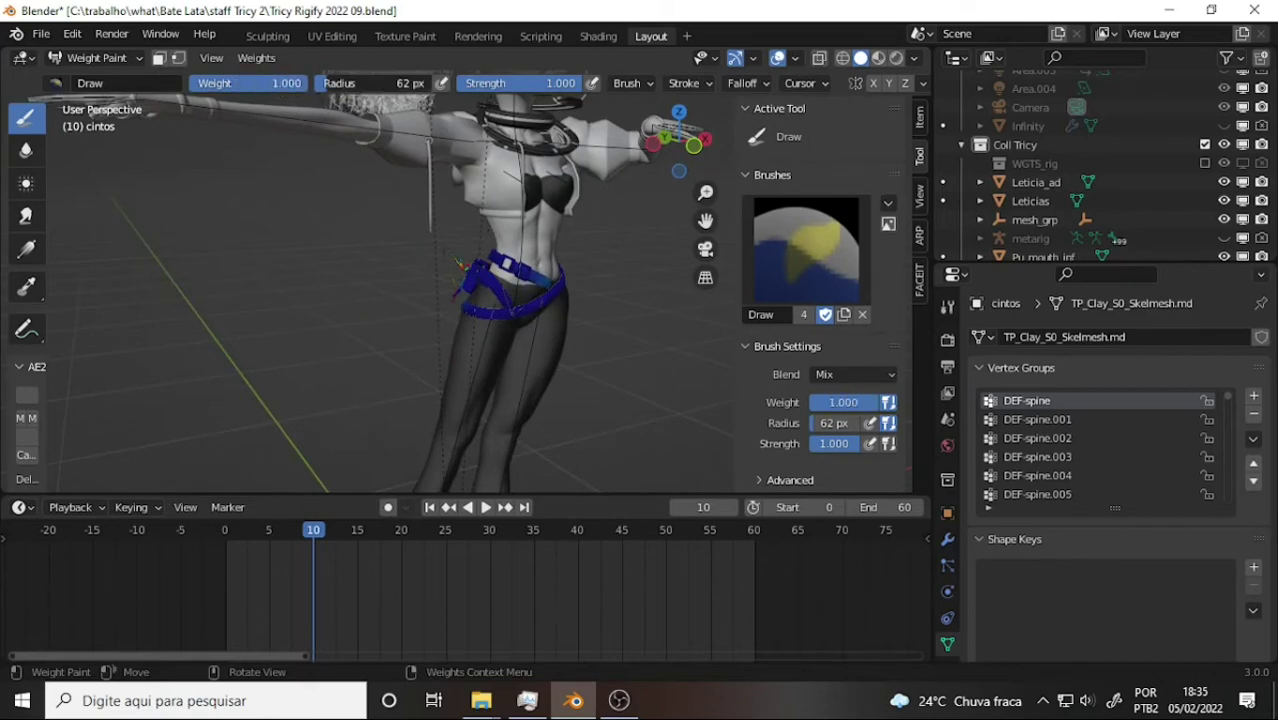
scroll(400, 200, up, 3)
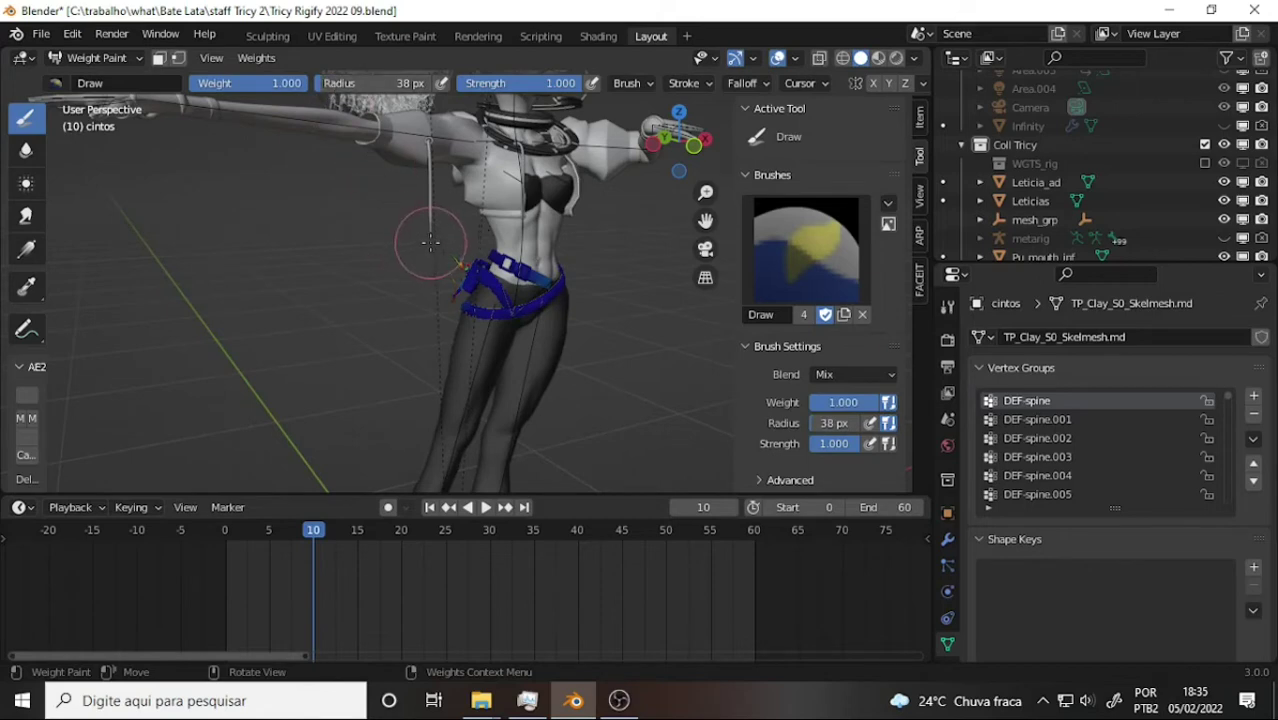
- Paint weight on the thin strap and full weight on the belt spikes, then go to frame 4
scroll(430, 242, up, 2)
mouse_move(430, 242)
mouse_down()
mouse_move(371, 120)
mouse_move(371, 185)
mouse_move(428, 214)
mouse_move(428, 268)
mouse_move(384, 138)
mouse_up()
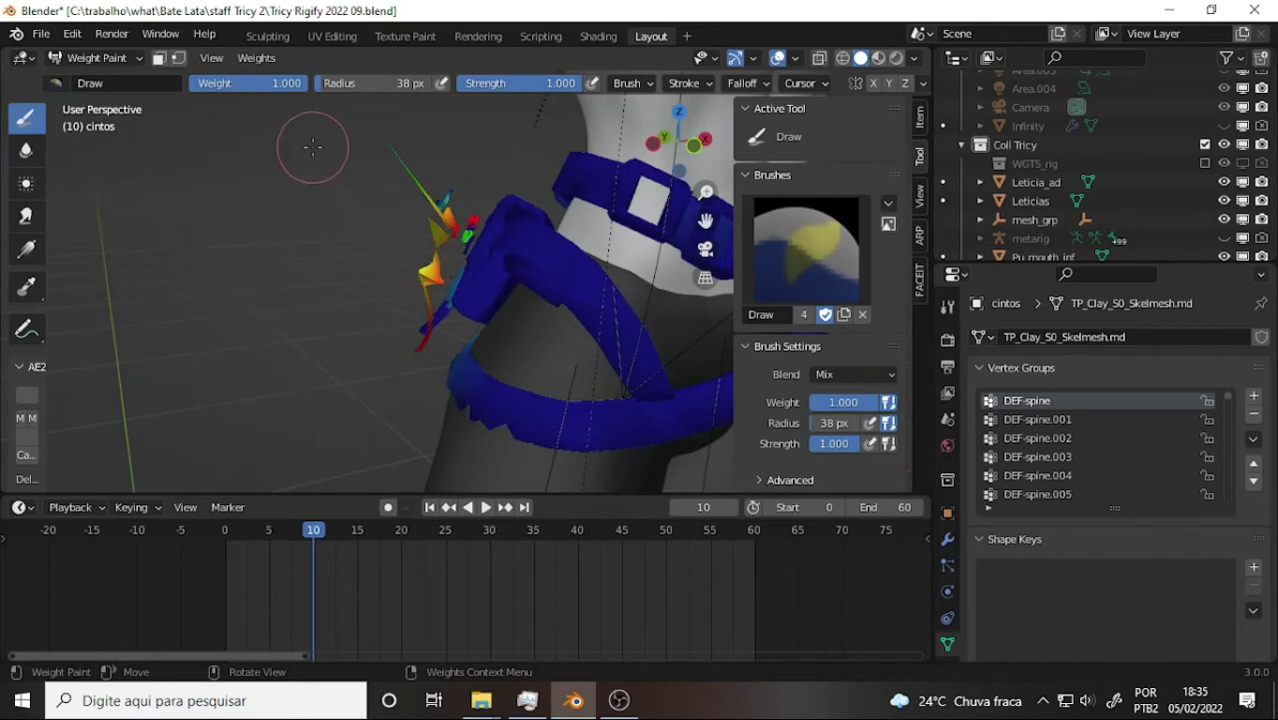
mouse_move(285, 143)
middle_down()
mouse_move(548, 152)
mouse_move(536, 151)
middle_up()
scroll(408, 214, up, 3)
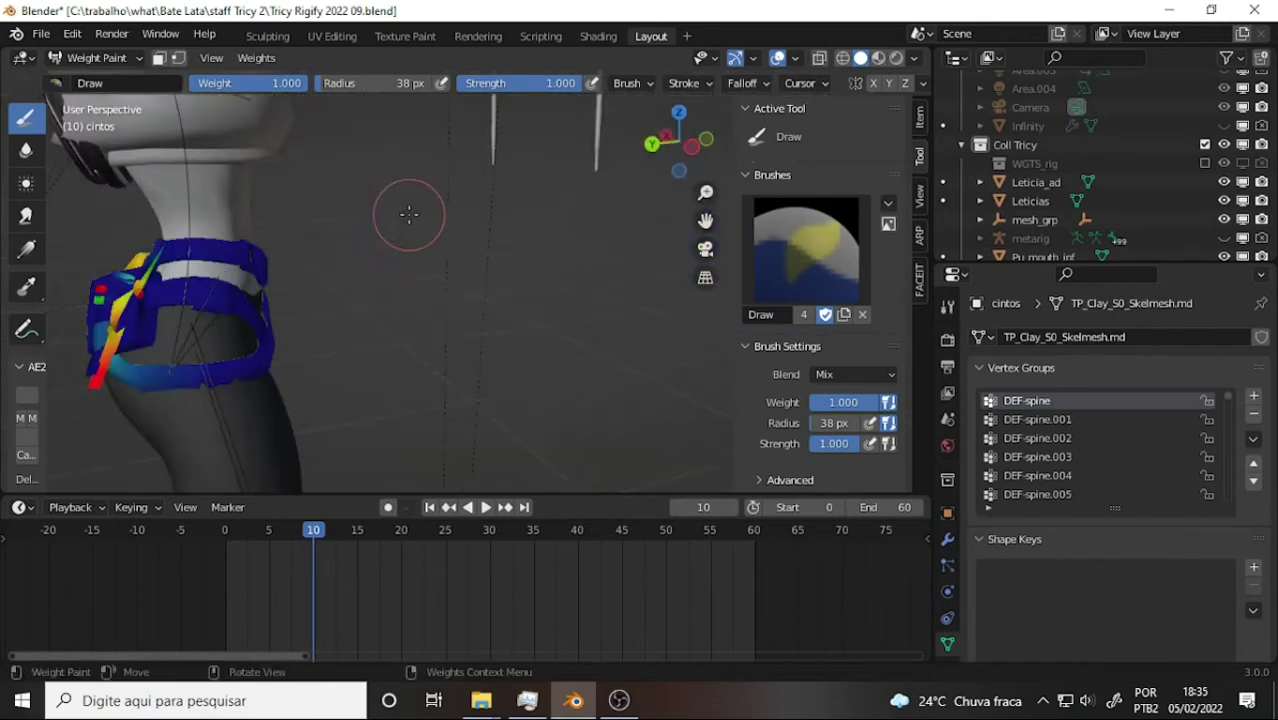
mouse_move(408, 214)
middle_down()
mouse_move(298, 237)
mouse_move(451, 217)
middle_up()
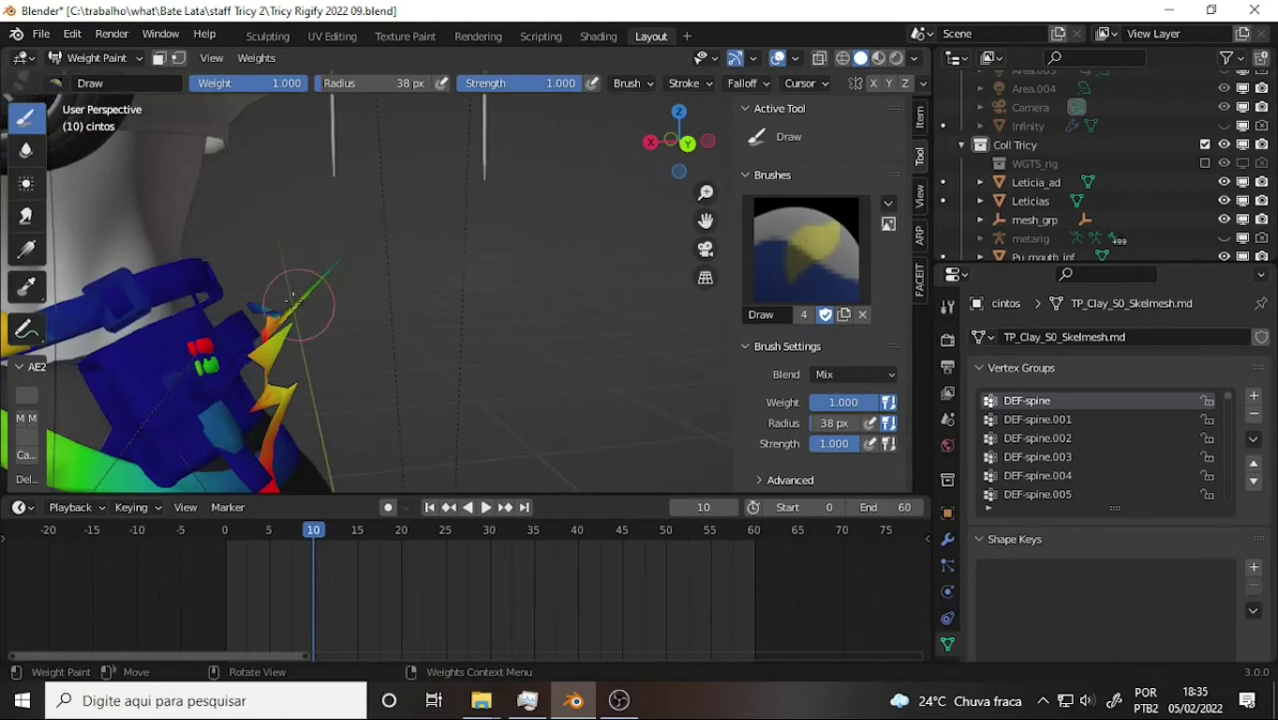
drag(297, 318, 293, 337)
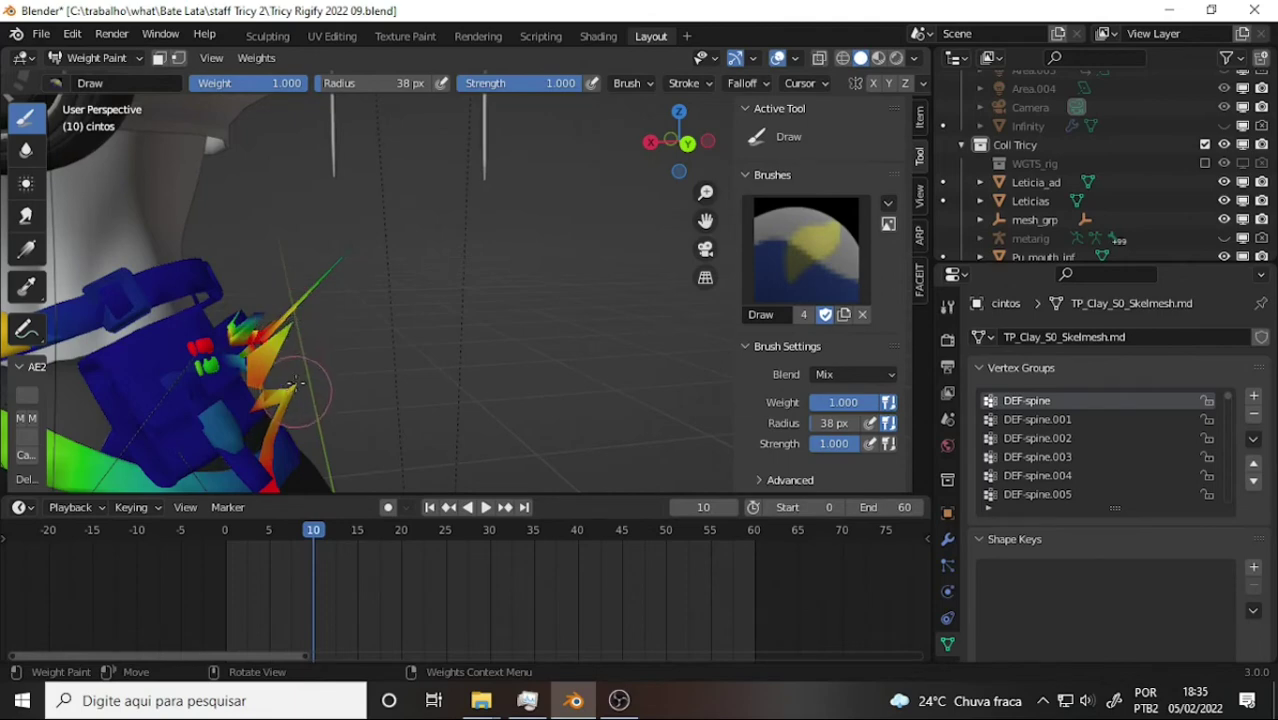
drag(295, 537, 262, 537)
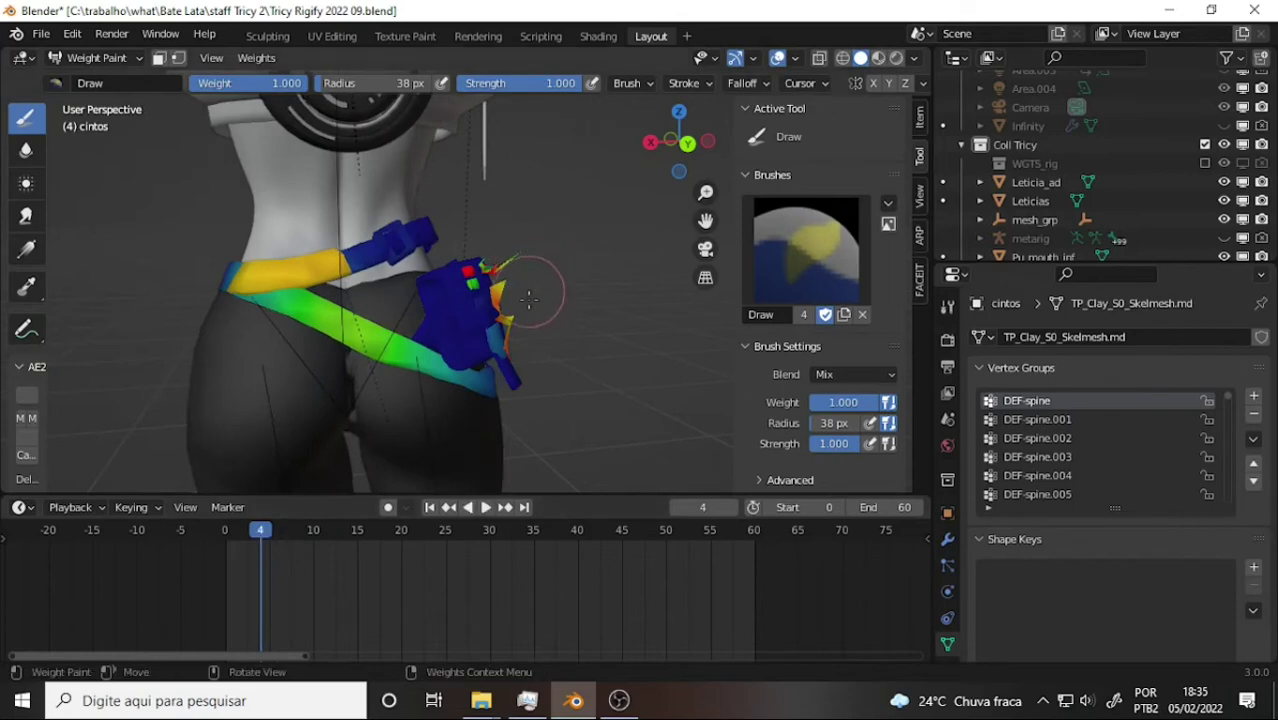
- Strengthen weights down the pouch spikes from both sides and across the pouch top, orbiting between strokes
middle_drag(593, 257, 272, 272)
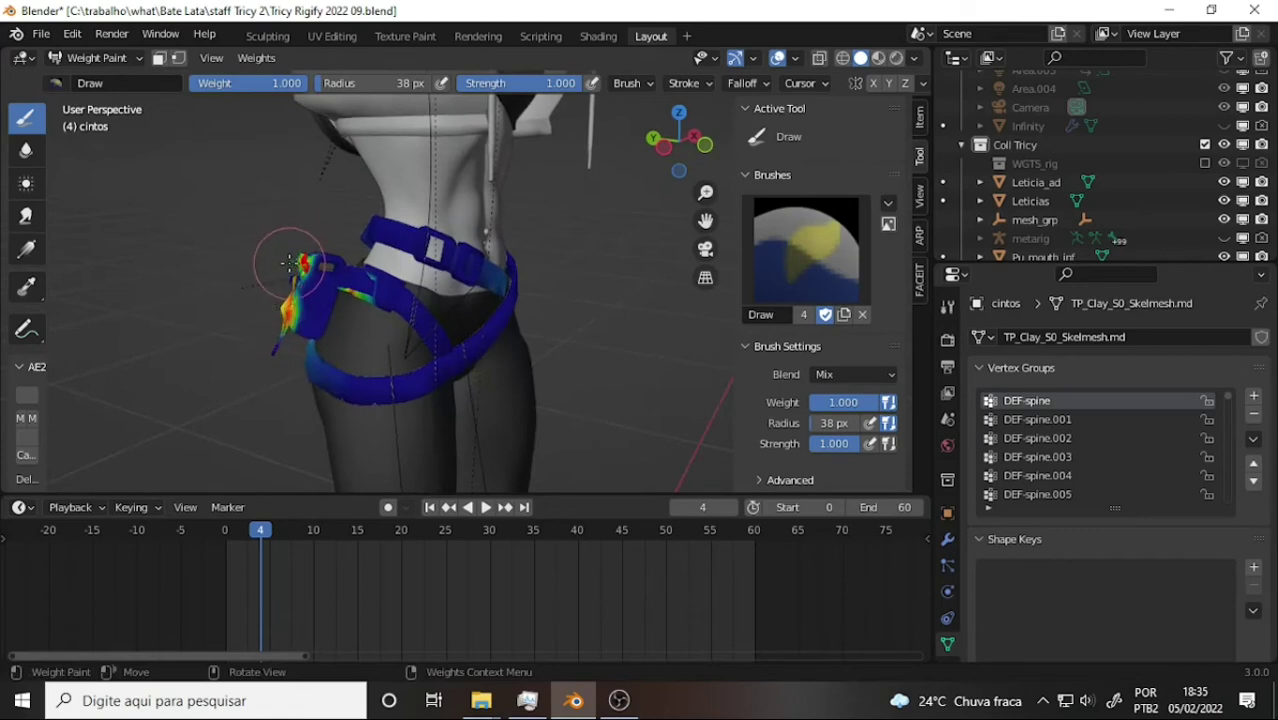
drag(292, 273, 285, 305)
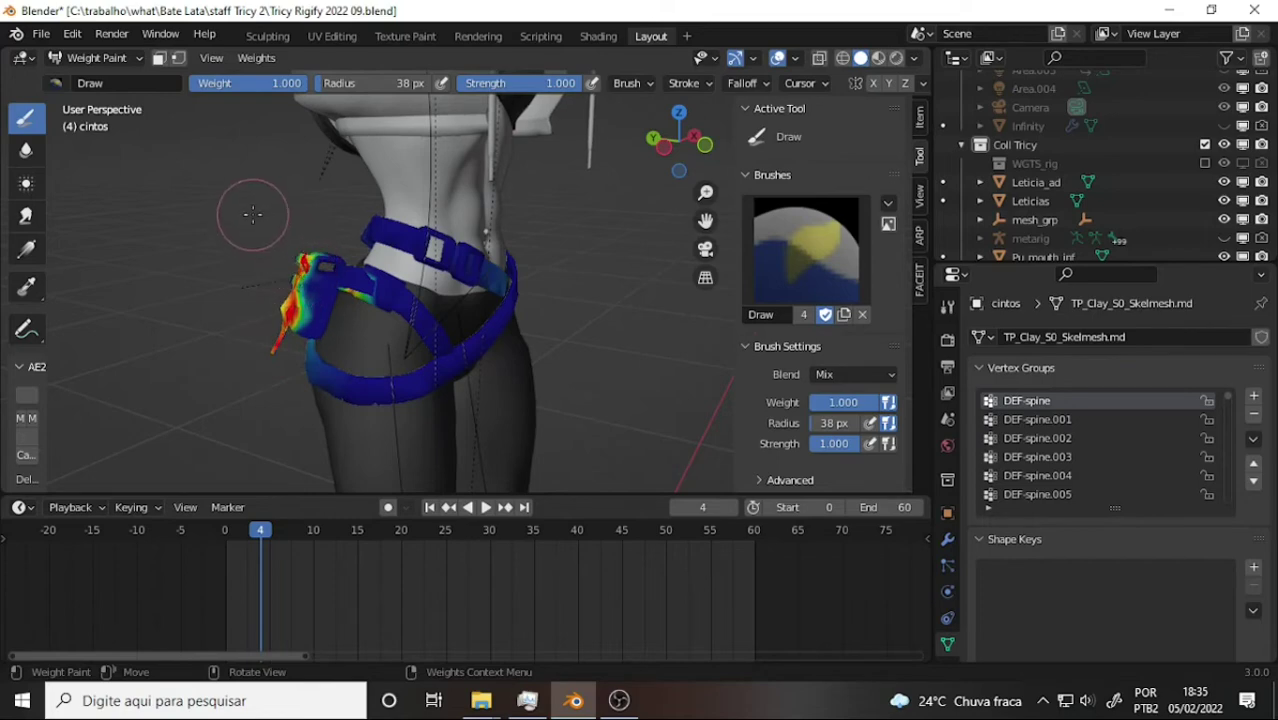
middle_drag(251, 214, 573, 207)
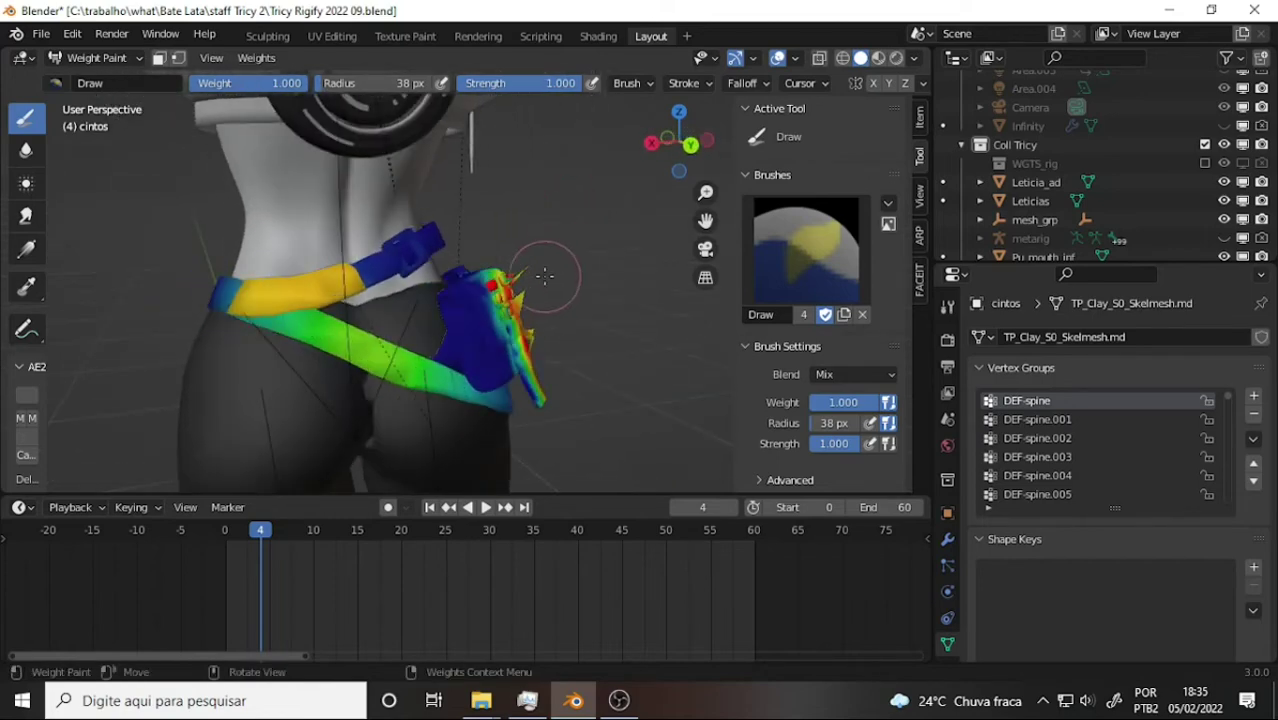
mouse_move(525, 272)
mouse_down()
mouse_move(518, 290)
mouse_move(539, 340)
mouse_up()
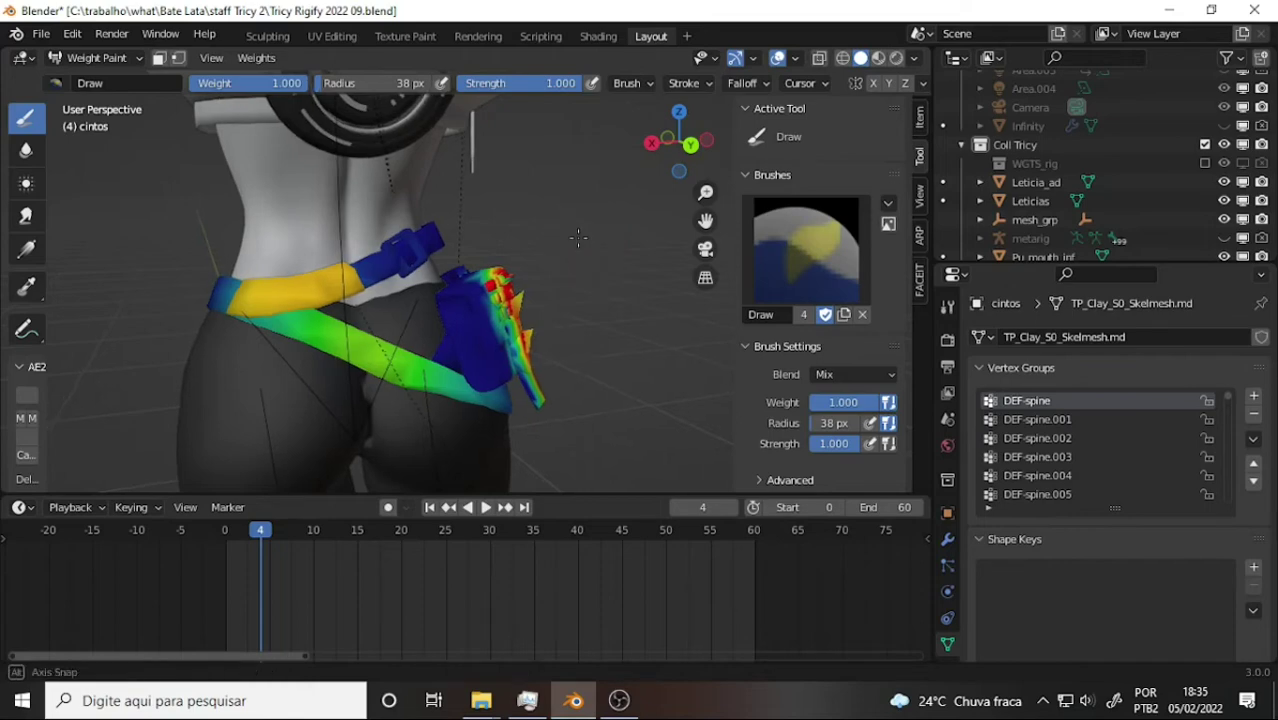
middle_drag(585, 237, 240, 260)
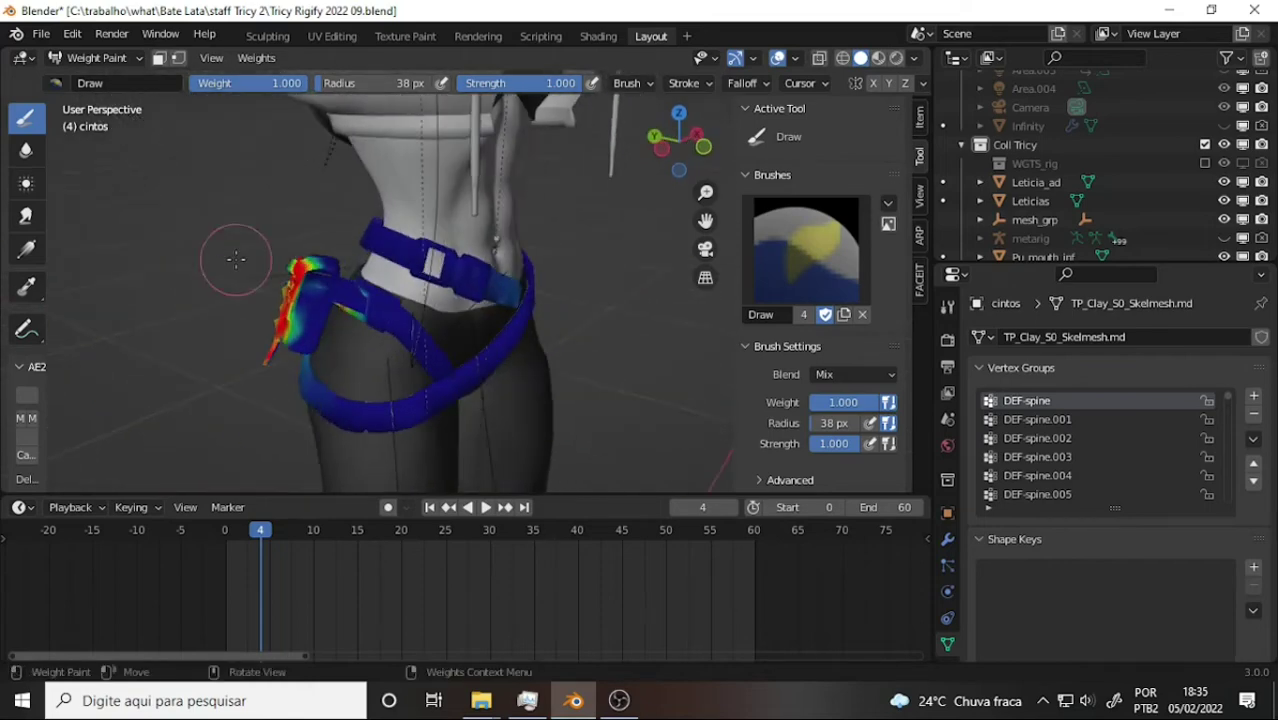
drag(295, 265, 211, 231)
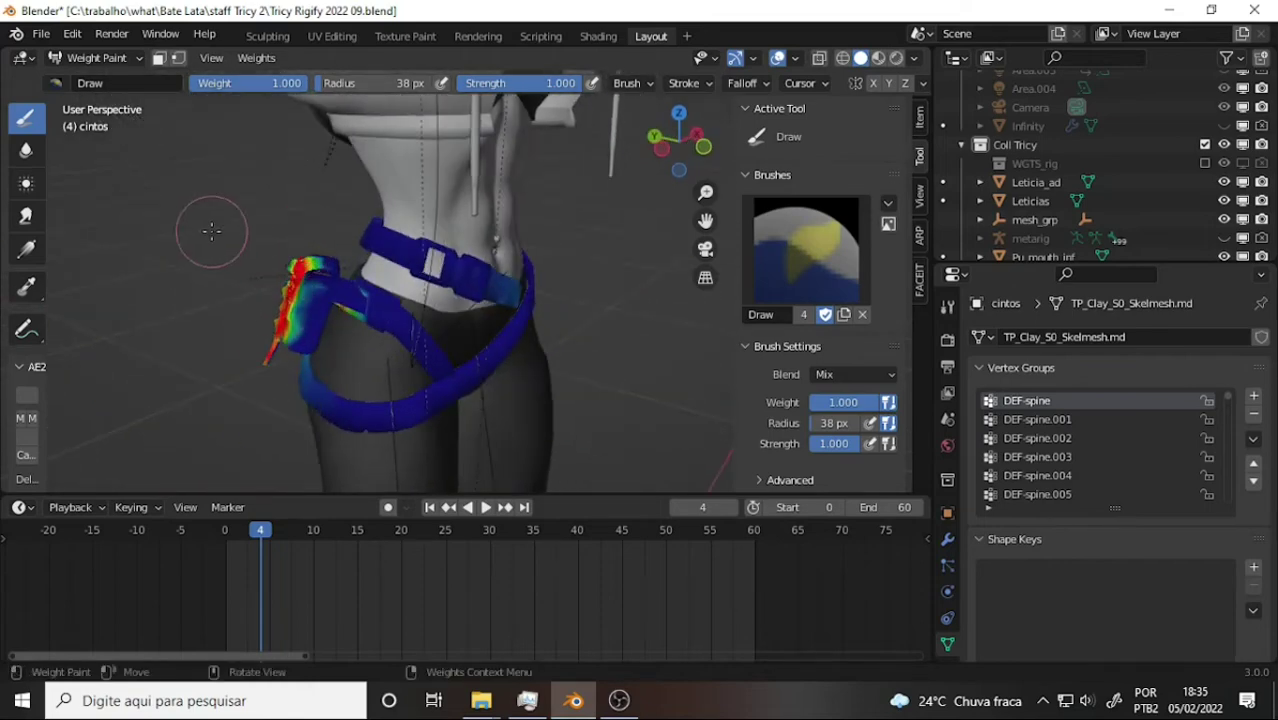
mouse_move(211, 231)
middle_down()
mouse_move(664, 181)
mouse_move(658, 172)
middle_up()
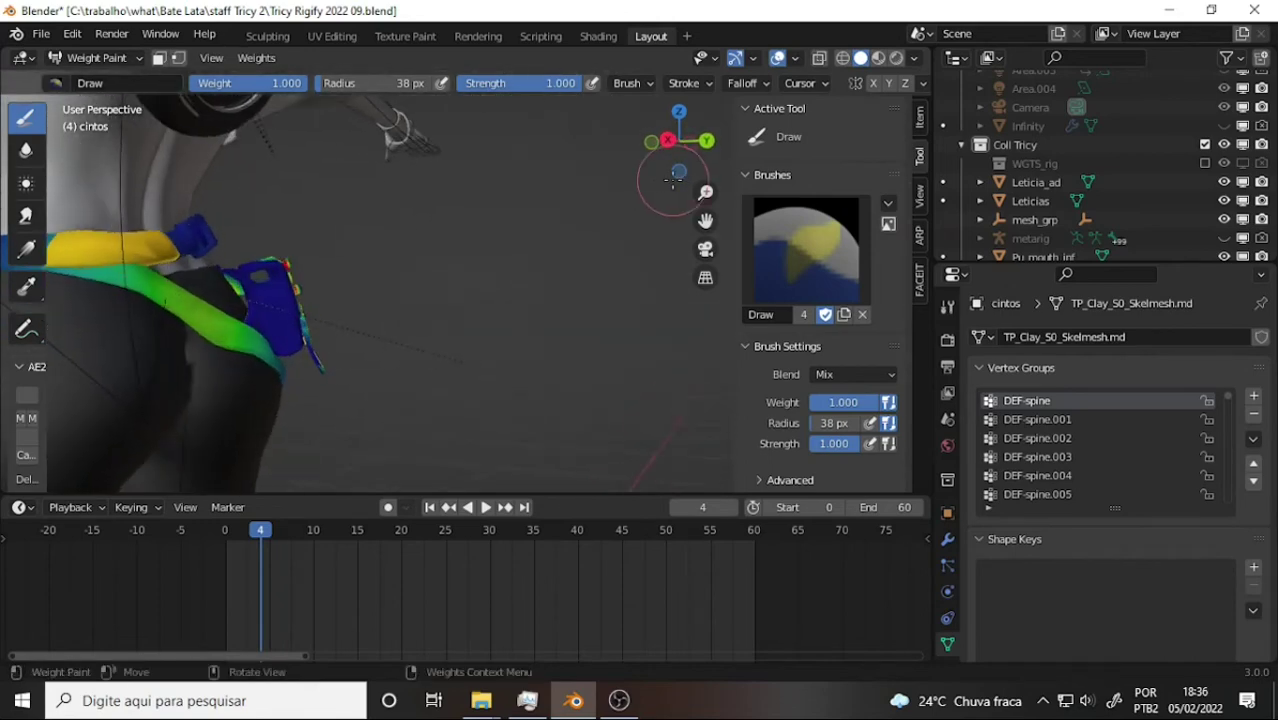
- Apply a Linear weight gradient across the belt's blue pouch, then pan down to the legs and shoes
click(26, 249)
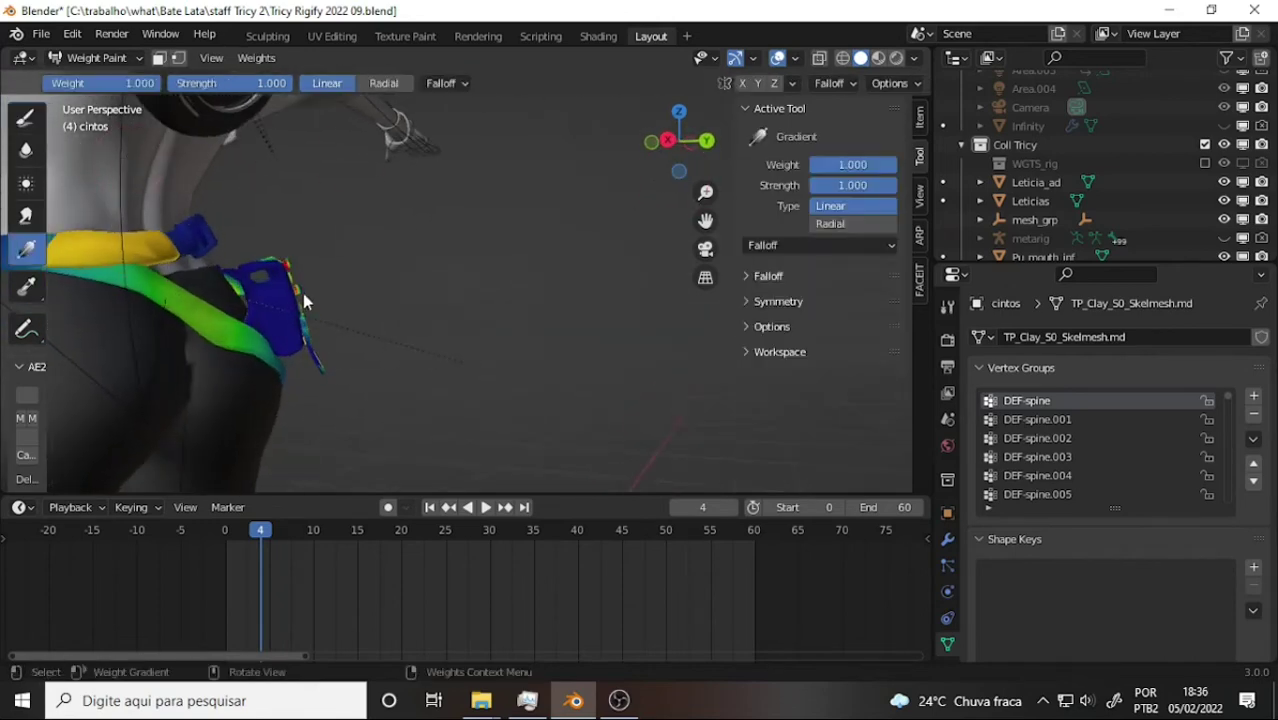
mouse_move(305, 293)
mouse_down()
mouse_move(273, 303)
mouse_move(284, 297)
mouse_up()
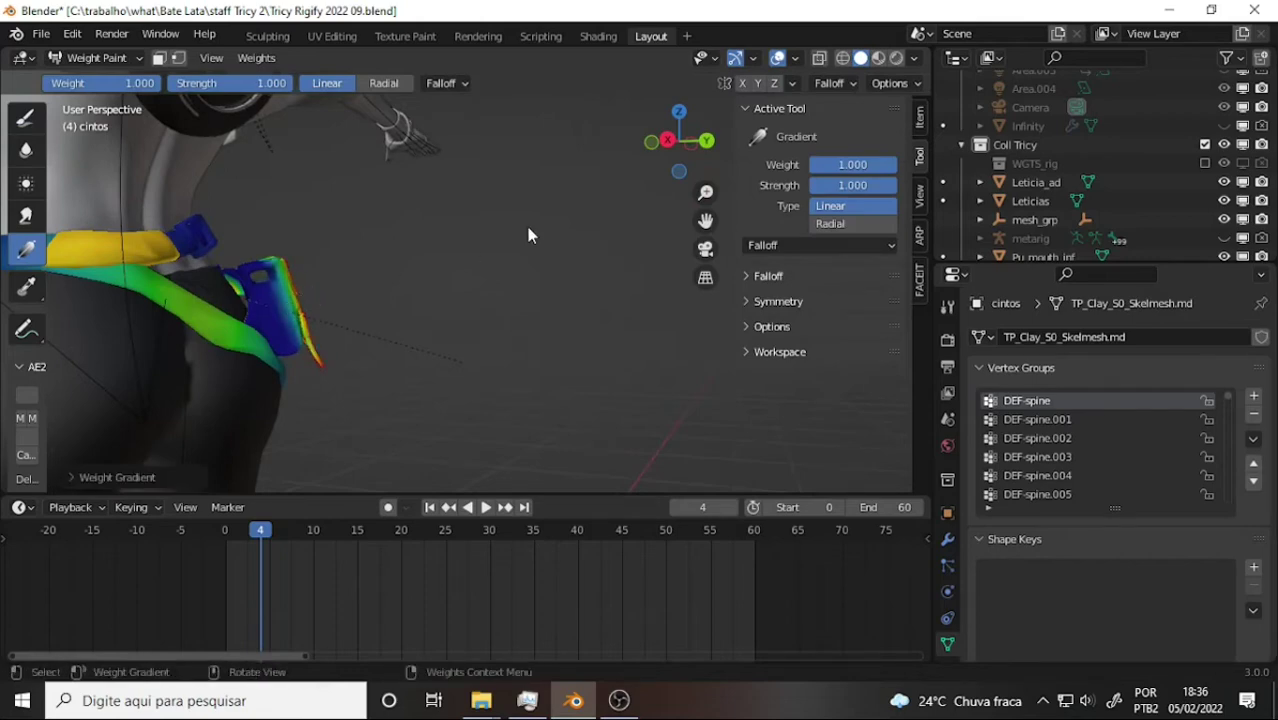
mouse_move(527, 227)
middle_down()
mouse_move(173, 268)
mouse_move(66, 245)
mouse_move(405, 268)
mouse_move(240, 268)
mouse_move(547, 242)
middle_up()
drag(705, 220, 705, 120)
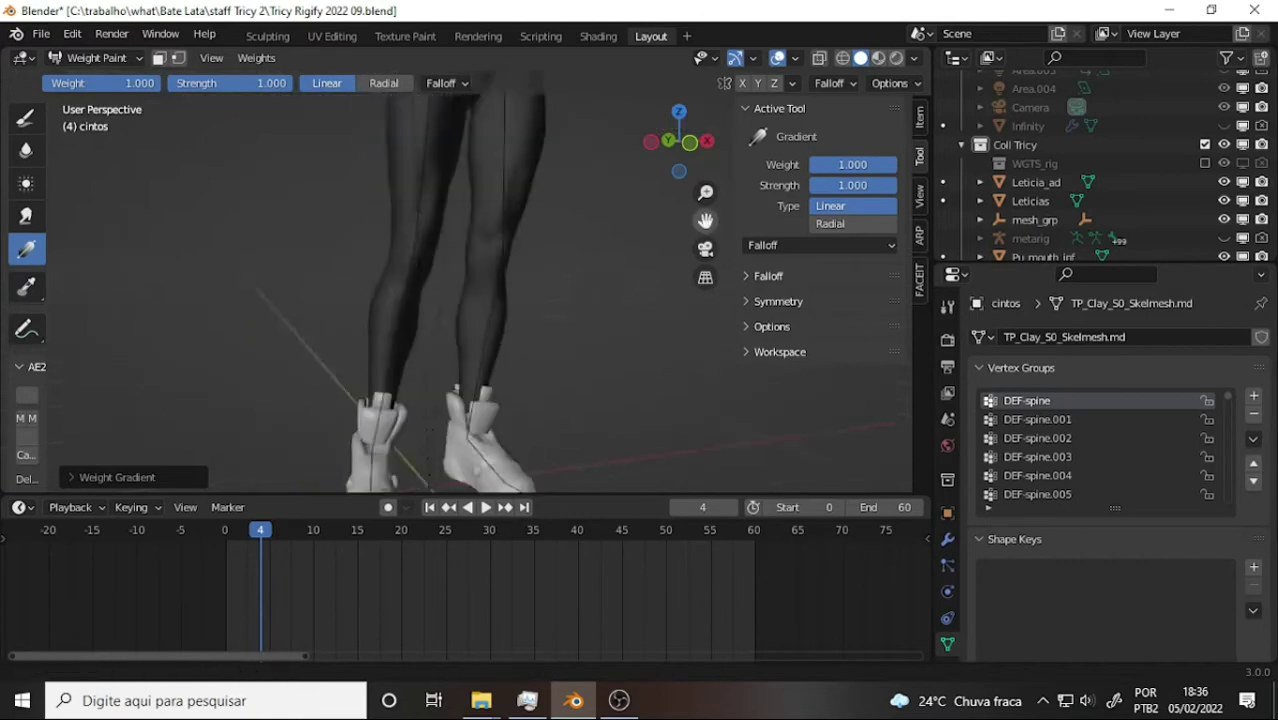
click(620, 701)
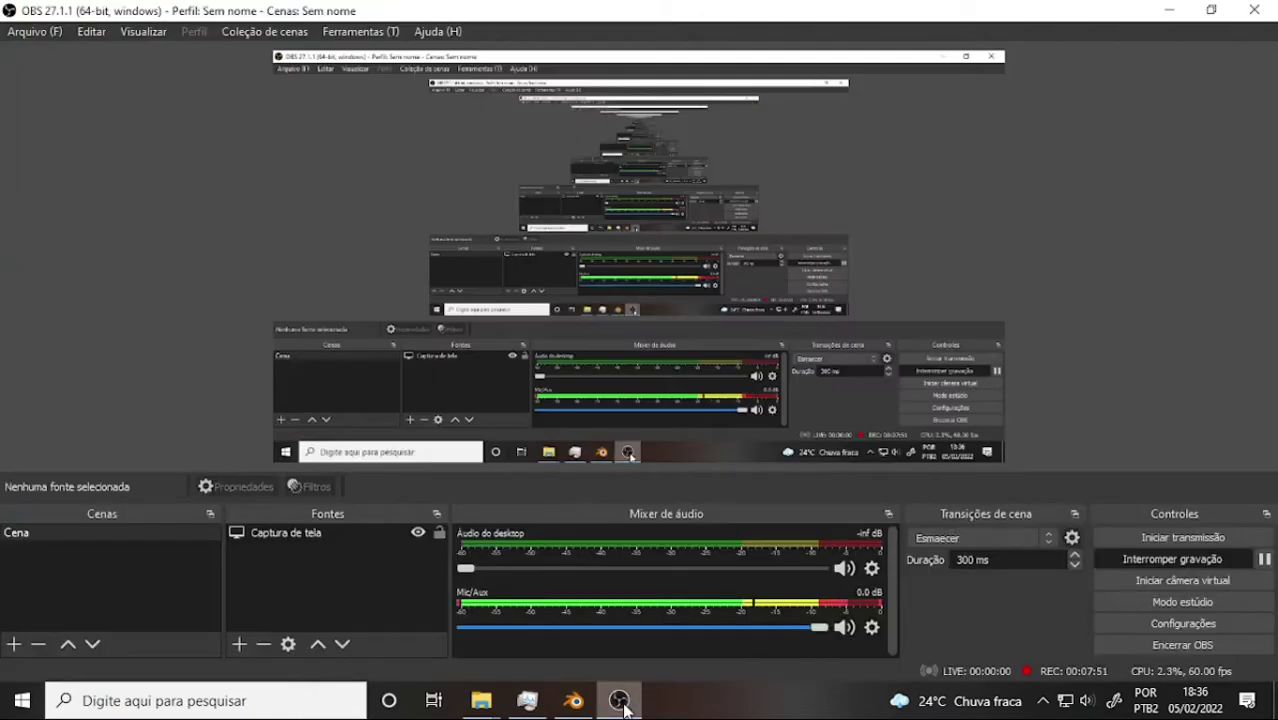
click(621, 701)
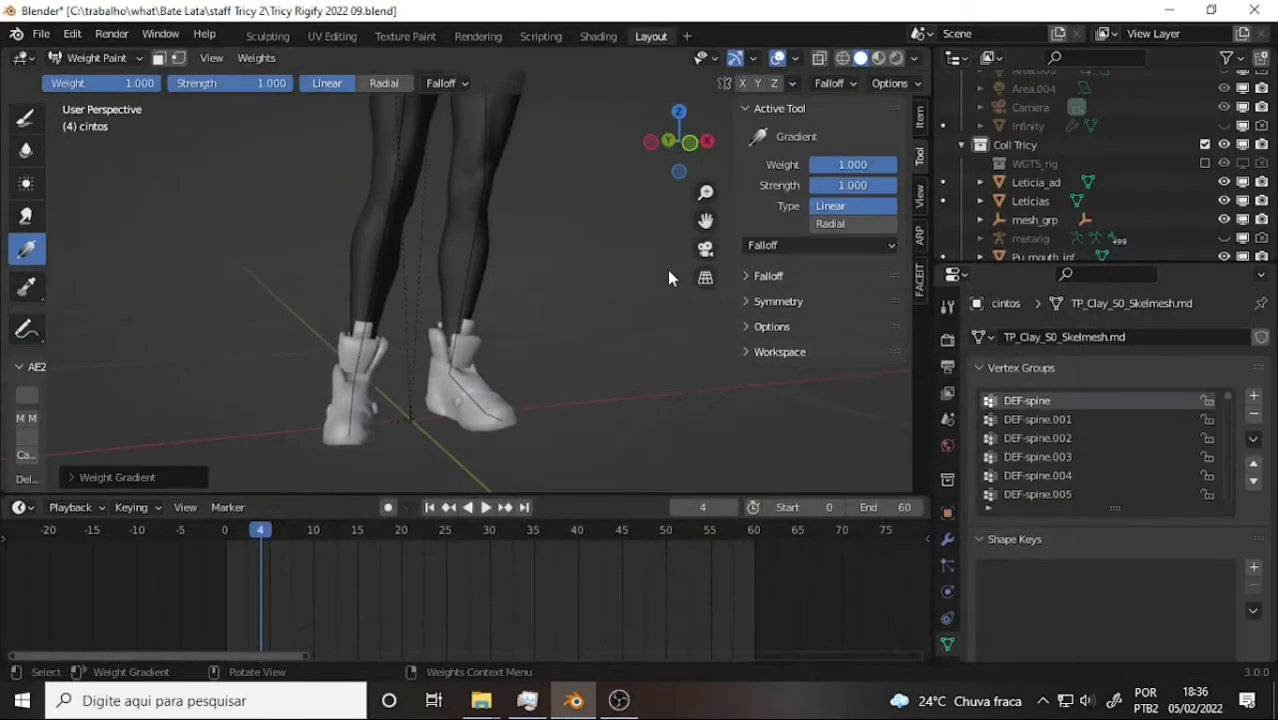
- Return to Object Mode, select the right shoe, and enlarge the Outliner's object list
click(97, 60)
click(100, 77)
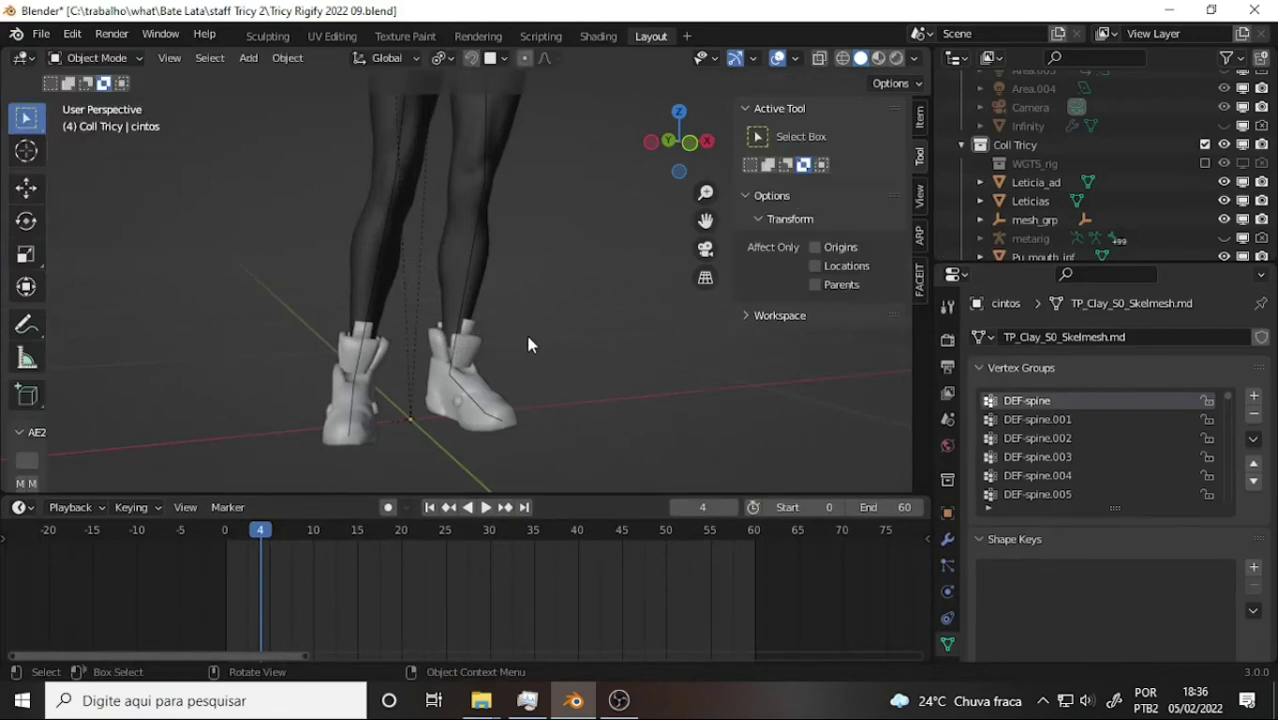
click(470, 358)
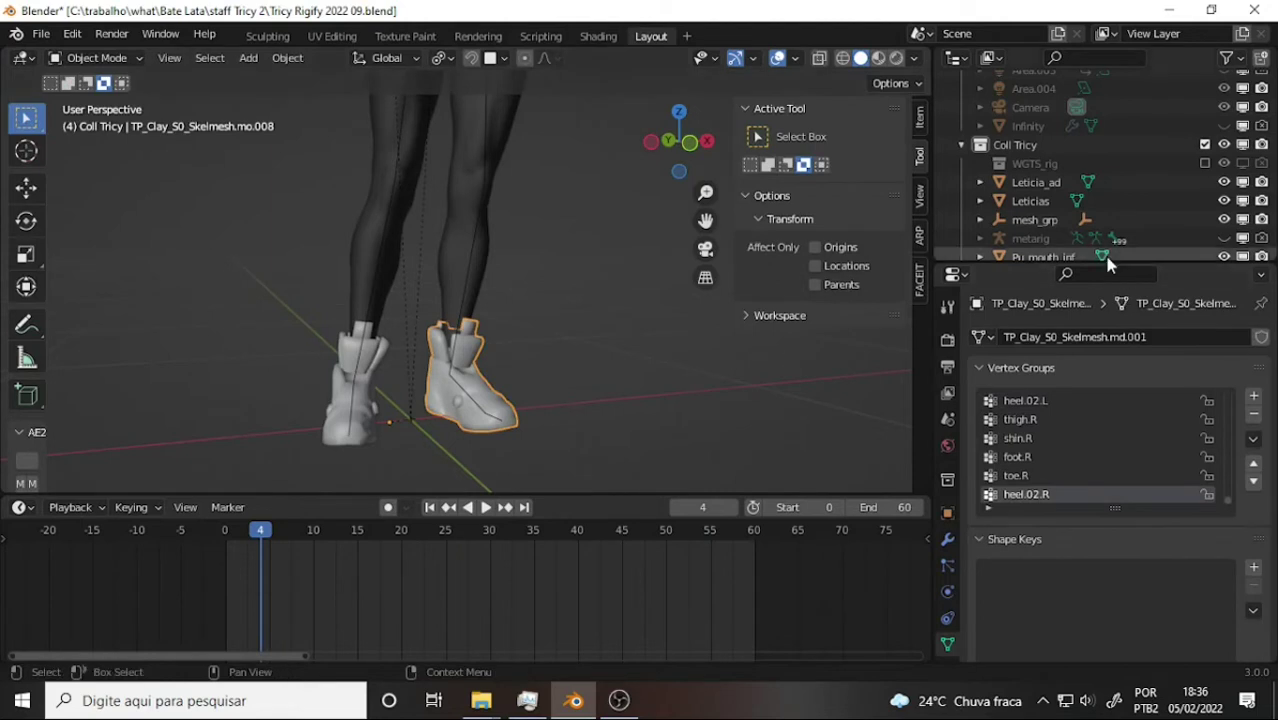
scroll(1118, 243, down, 5)
scroll(1118, 240, up, 1)
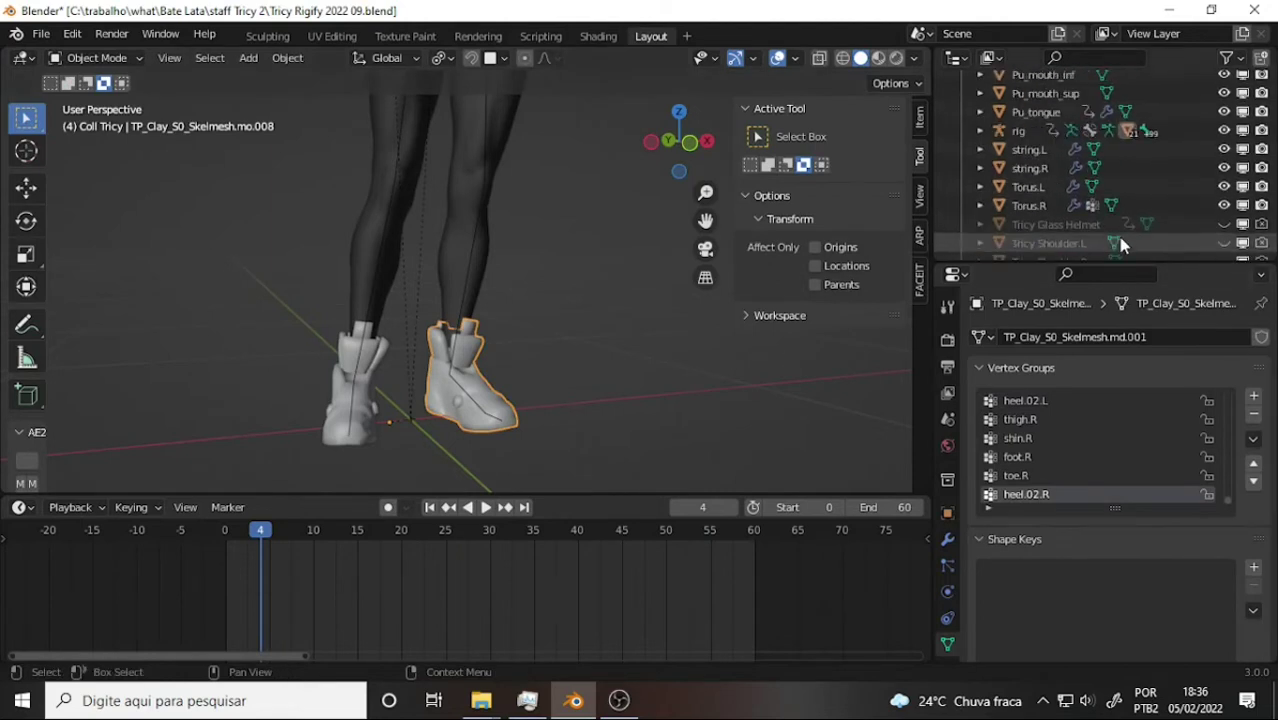
scroll(1118, 240, up, 1)
scroll(1118, 237, up, 2)
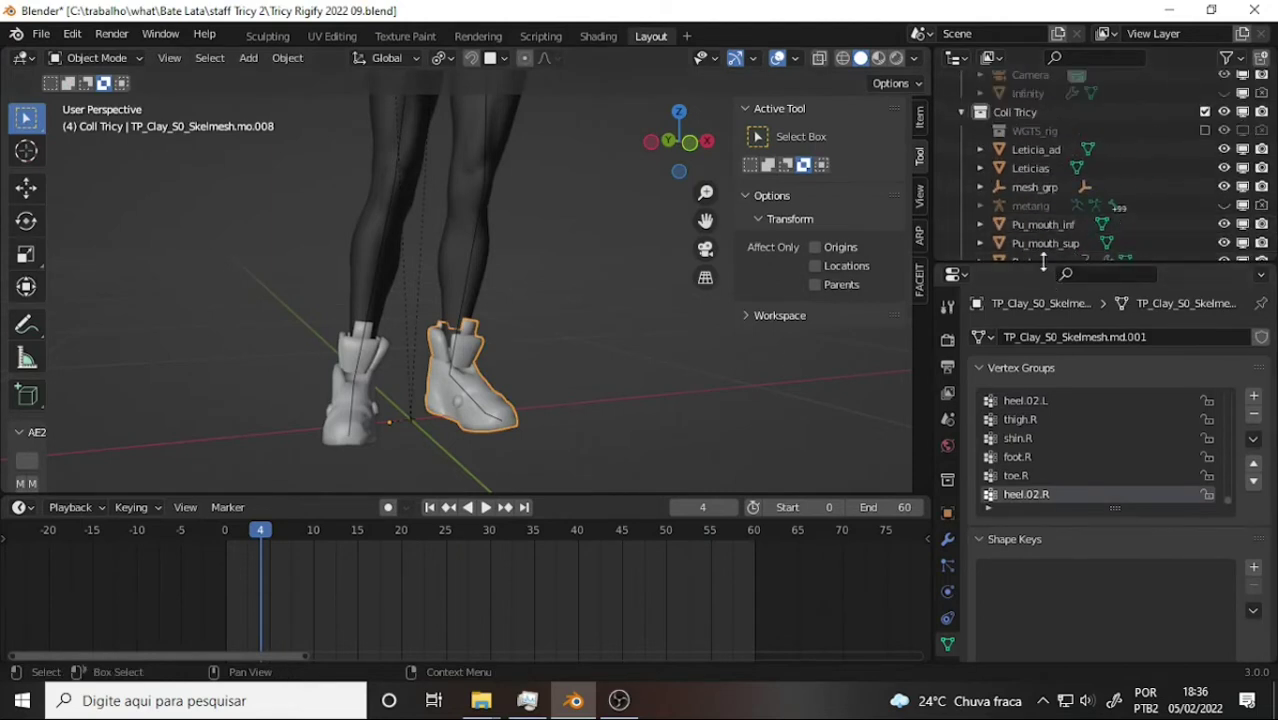
drag(1043, 262, 1043, 490)
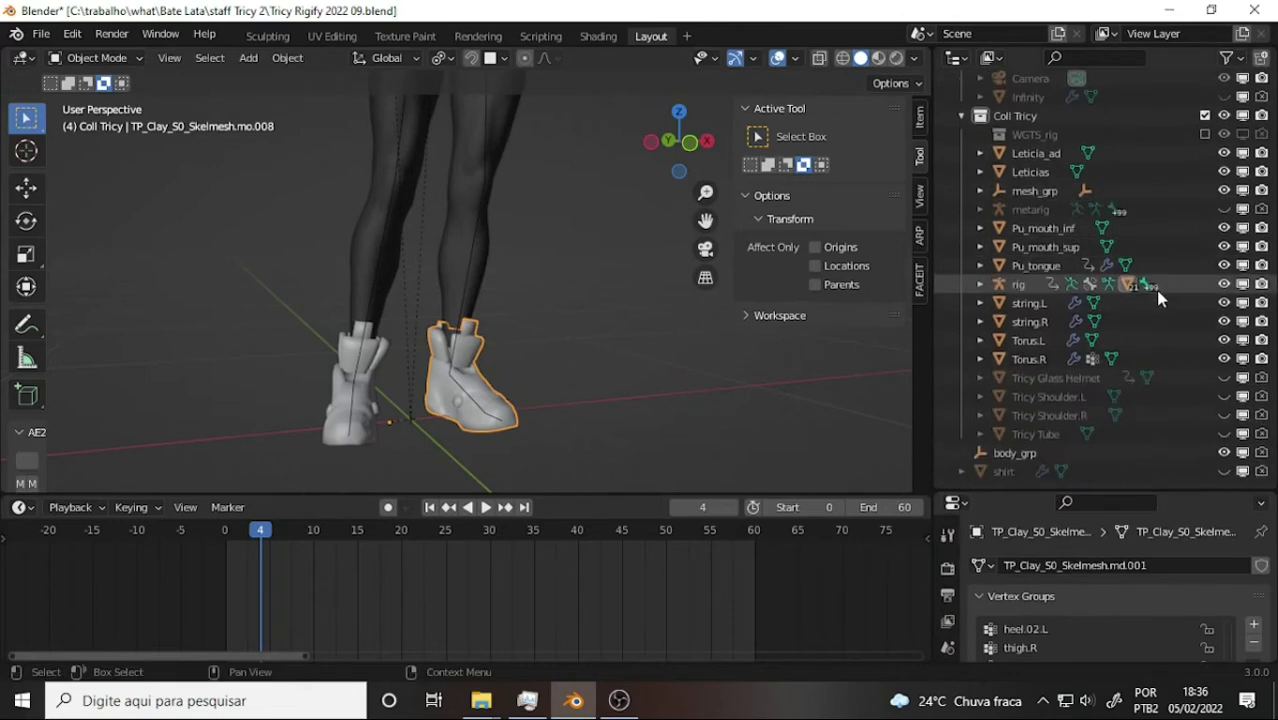
scroll(1147, 305, up, 1)
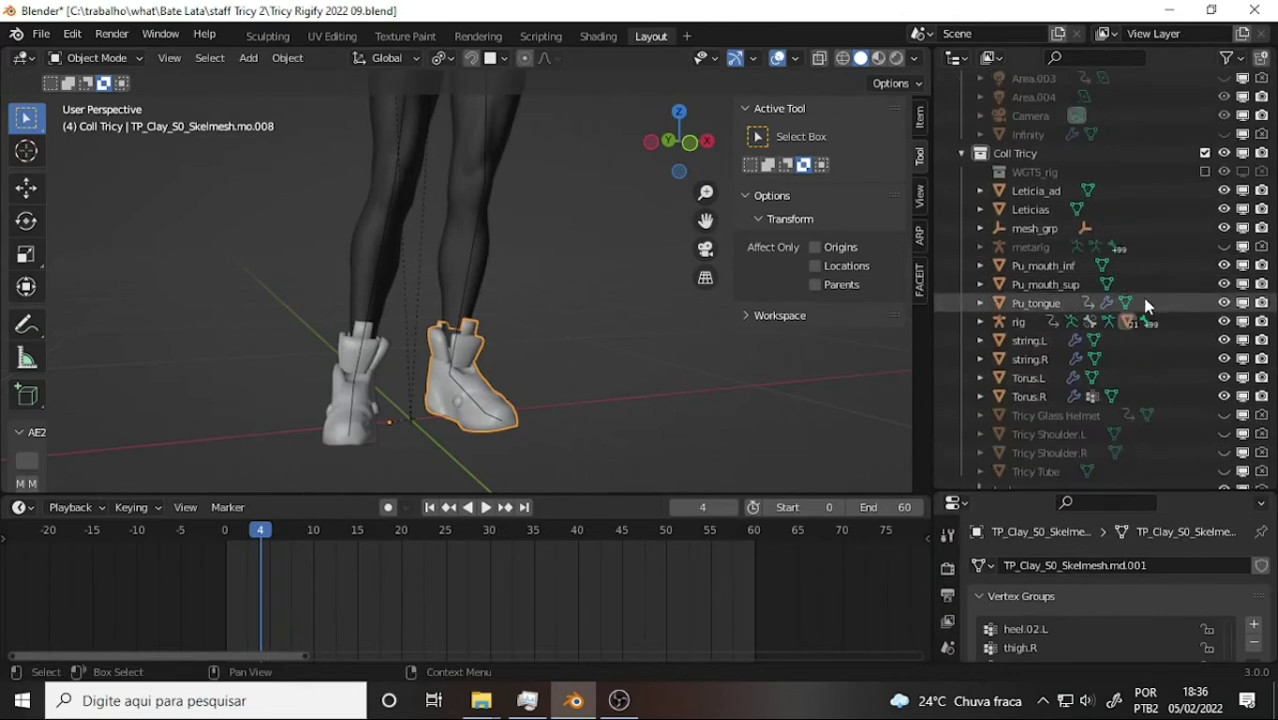
- Expand the rig and hide both shoe meshes, TP_Clay_S0_Skelmesh.mo.008 and .mo.001
click(980, 321)
scroll(1150, 255, down, 6)
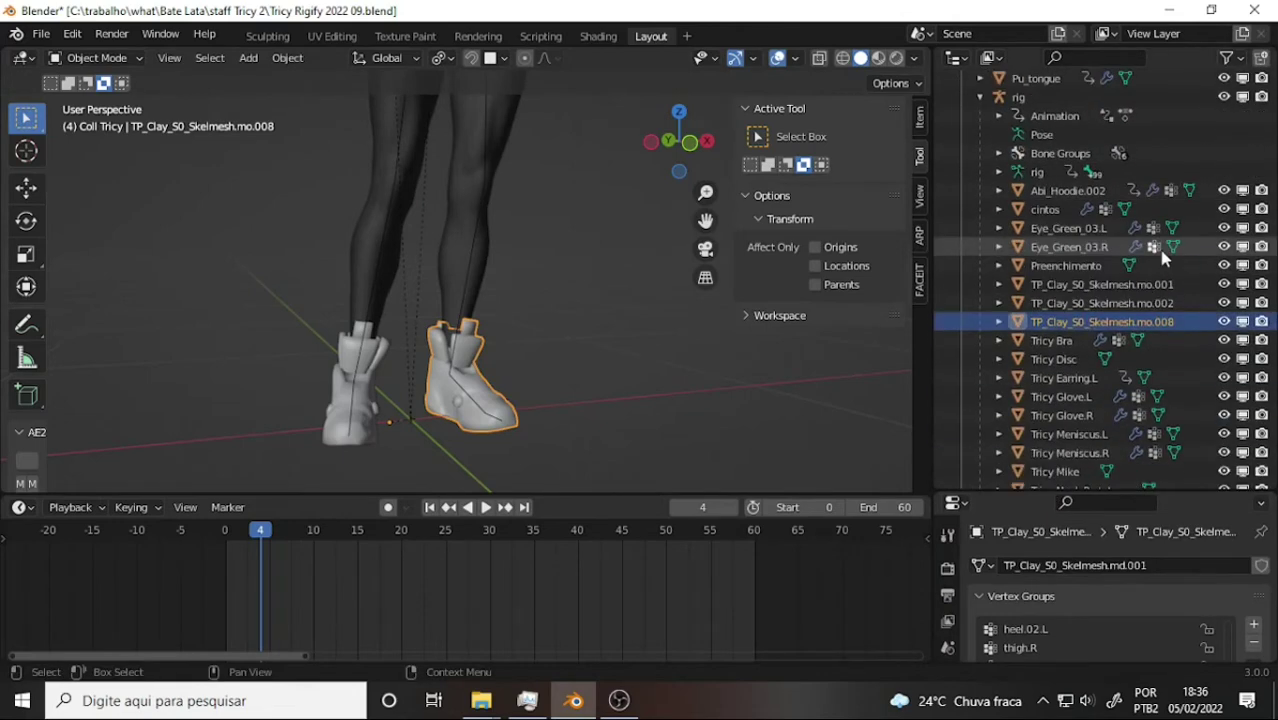
scroll(1163, 258, down, 3)
click(1225, 248)
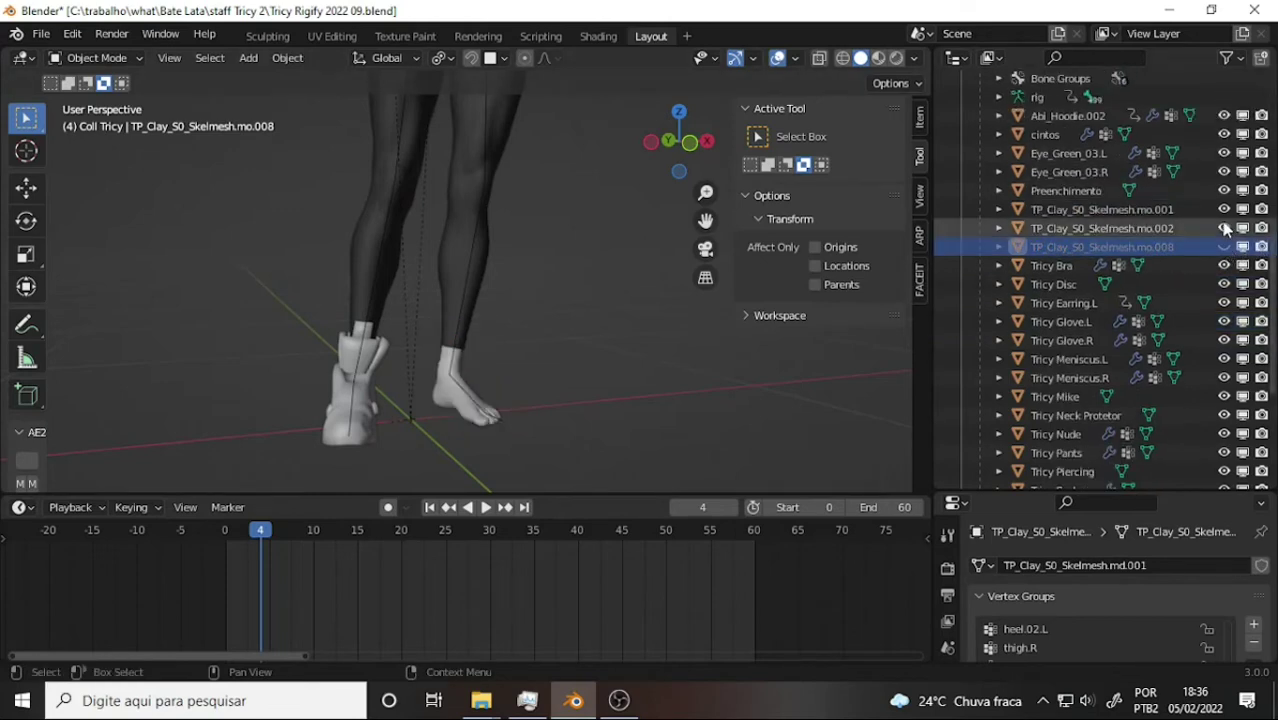
click(1224, 209)
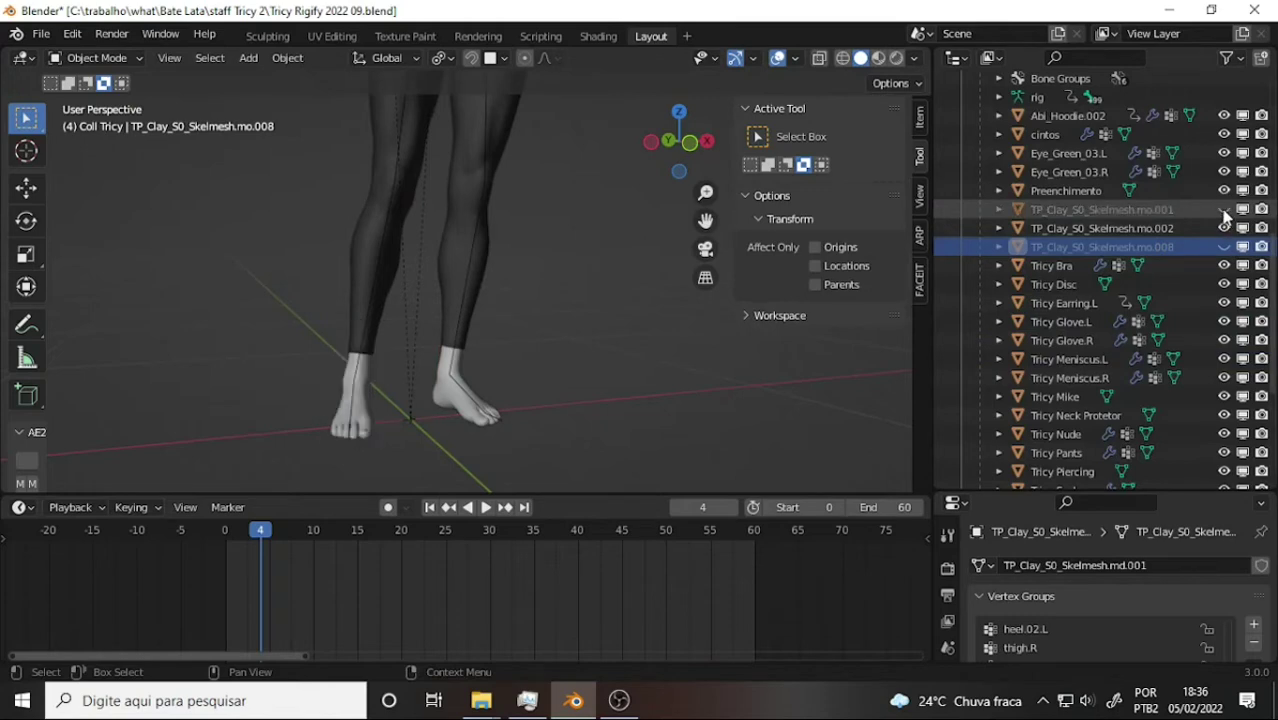
mouse_move(667, 315)
middle_down()
mouse_move(625, 304)
mouse_move(643, 305)
middle_up()
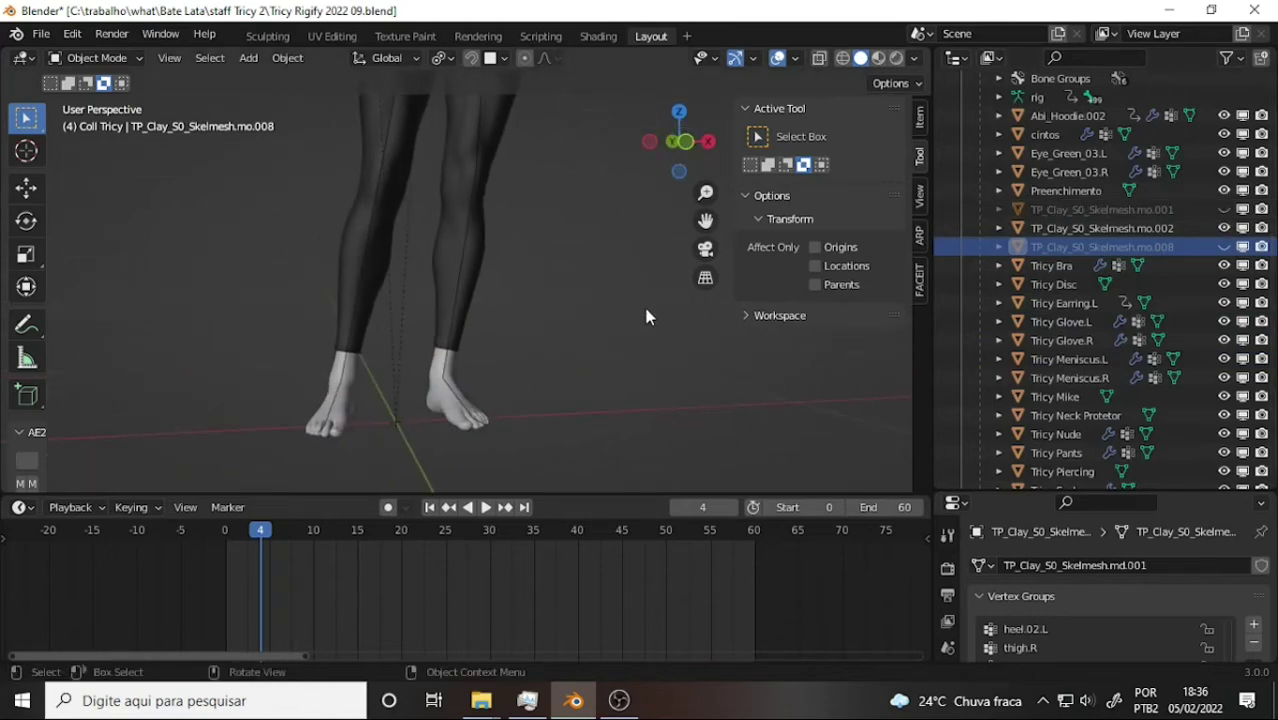
- Frame the whole character, play the animation to check deformation, and stop back at frame 0
scroll(645, 316, down, 4)
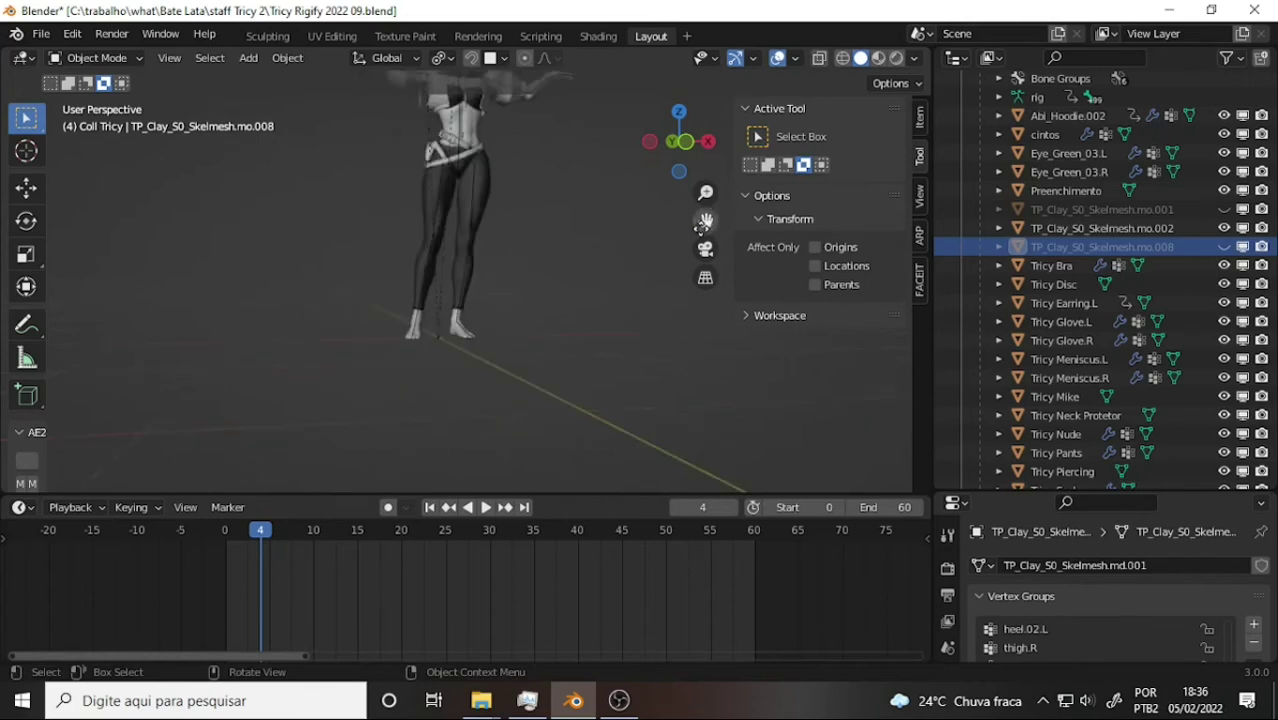
scroll(705, 220, up, 3)
drag(705, 220, 600, 288)
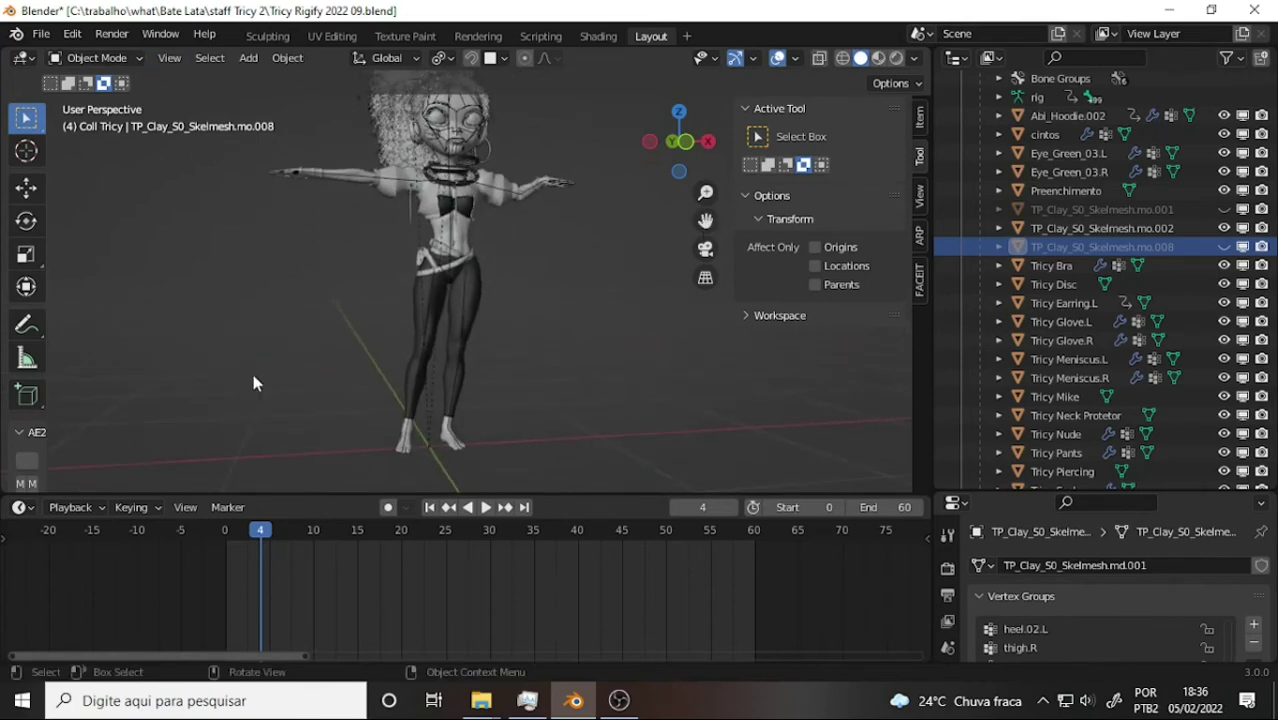
key(space)
click(190, 530)
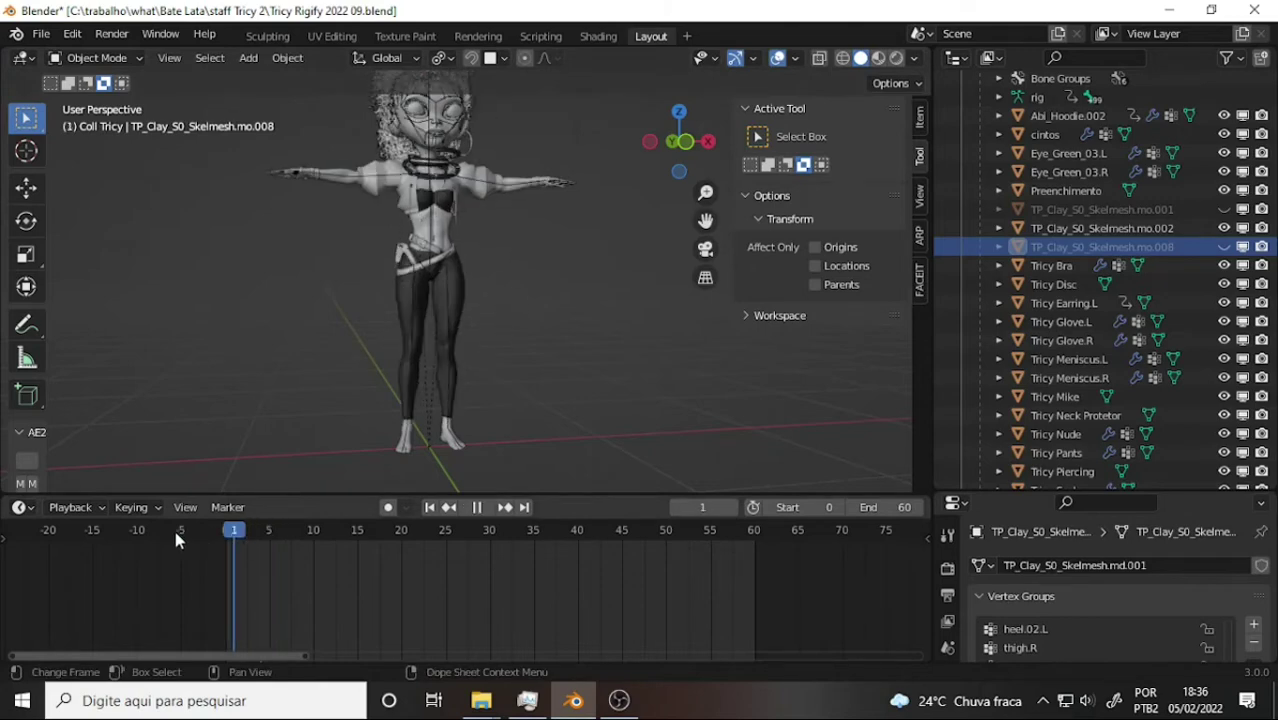
key(space)
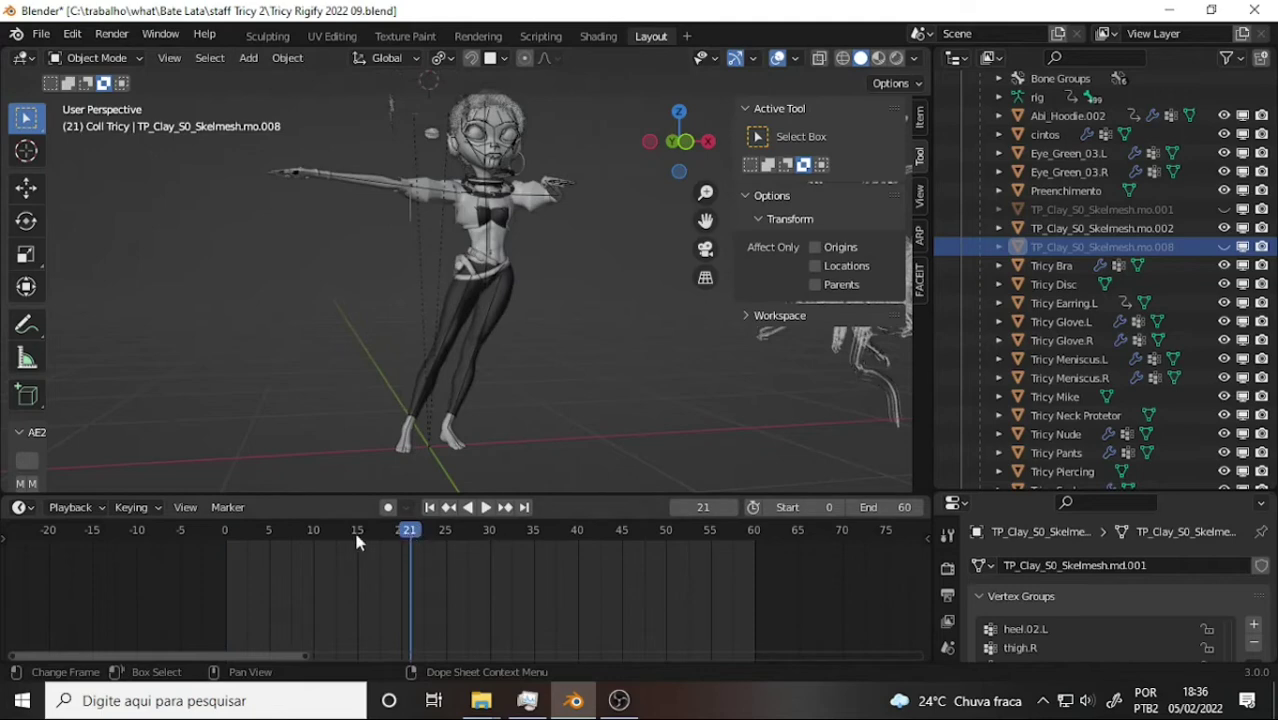
key(shift+ctrl+space)
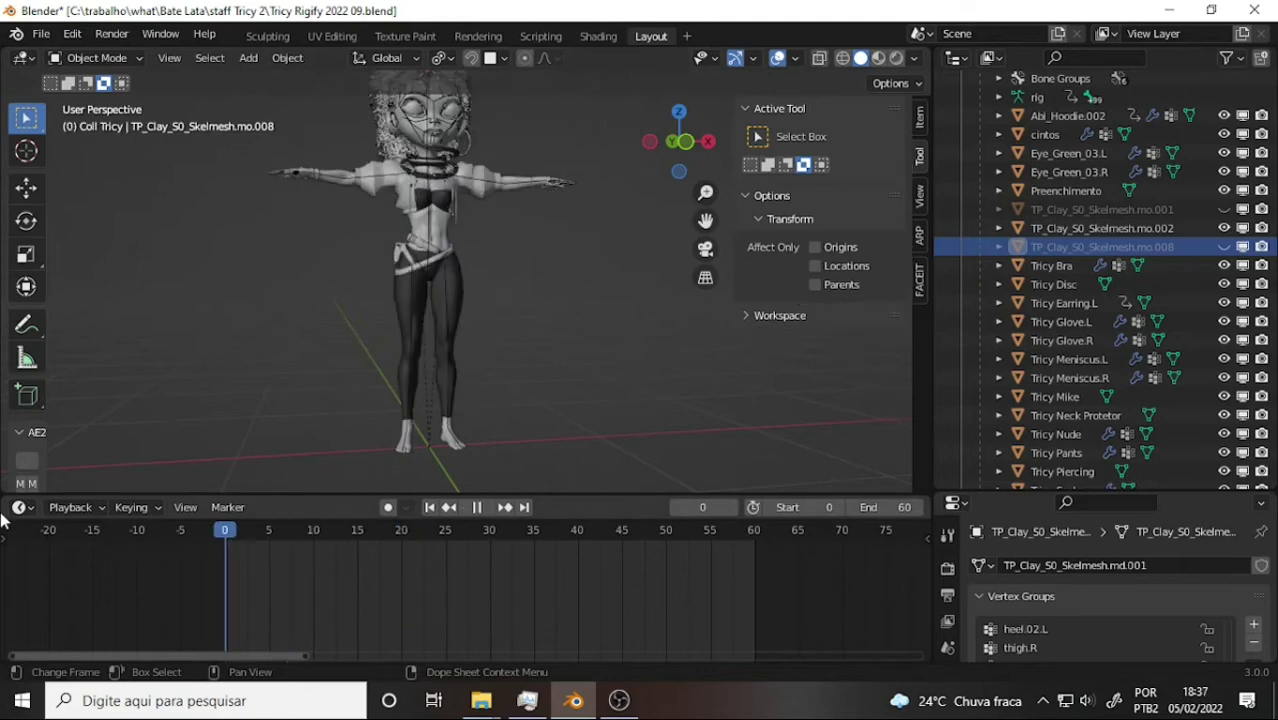
key(space)
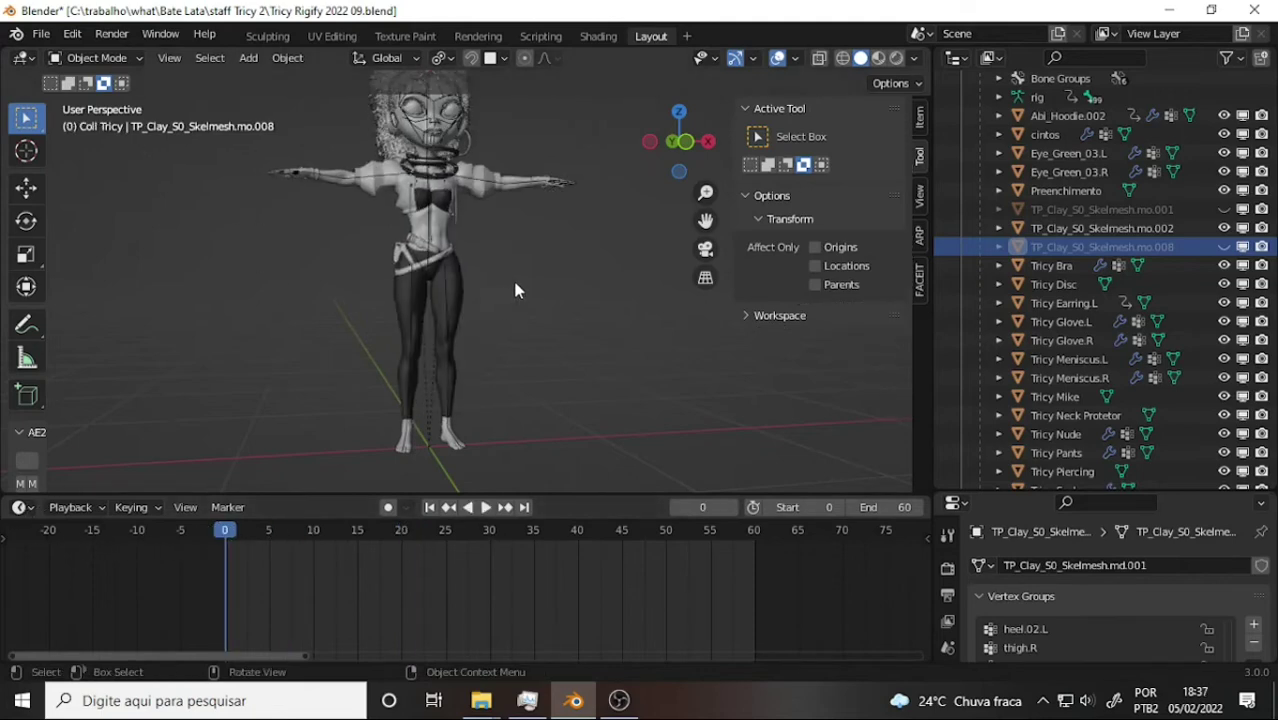
- Select the rig armature and switch it to Pose Mode
click(448, 295)
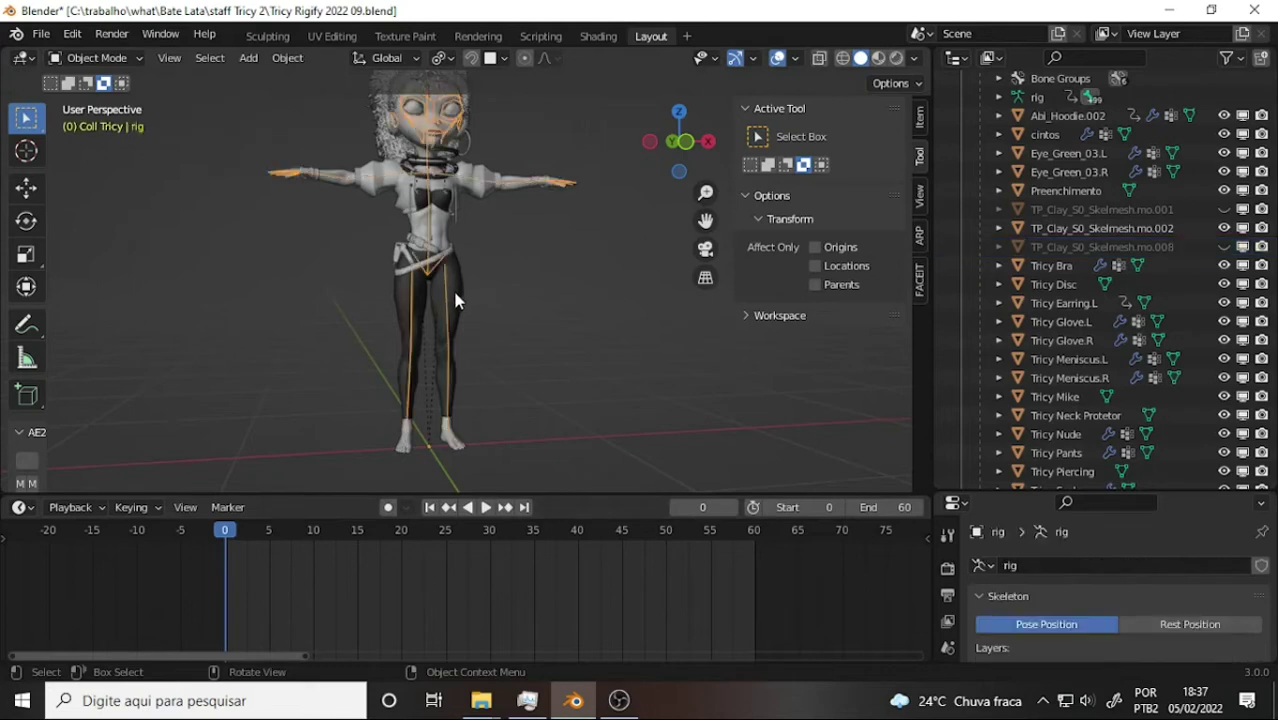
middle_drag(518, 297, 371, 294)
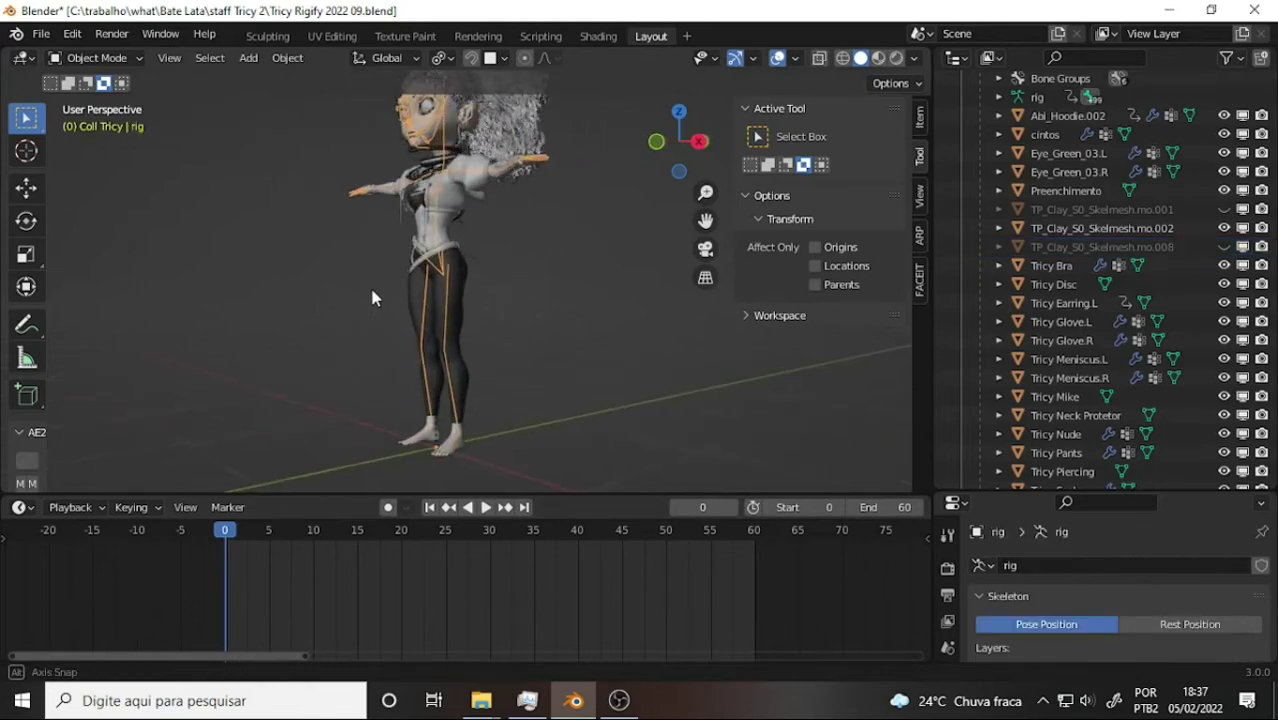
scroll(1040, 224, up, 3)
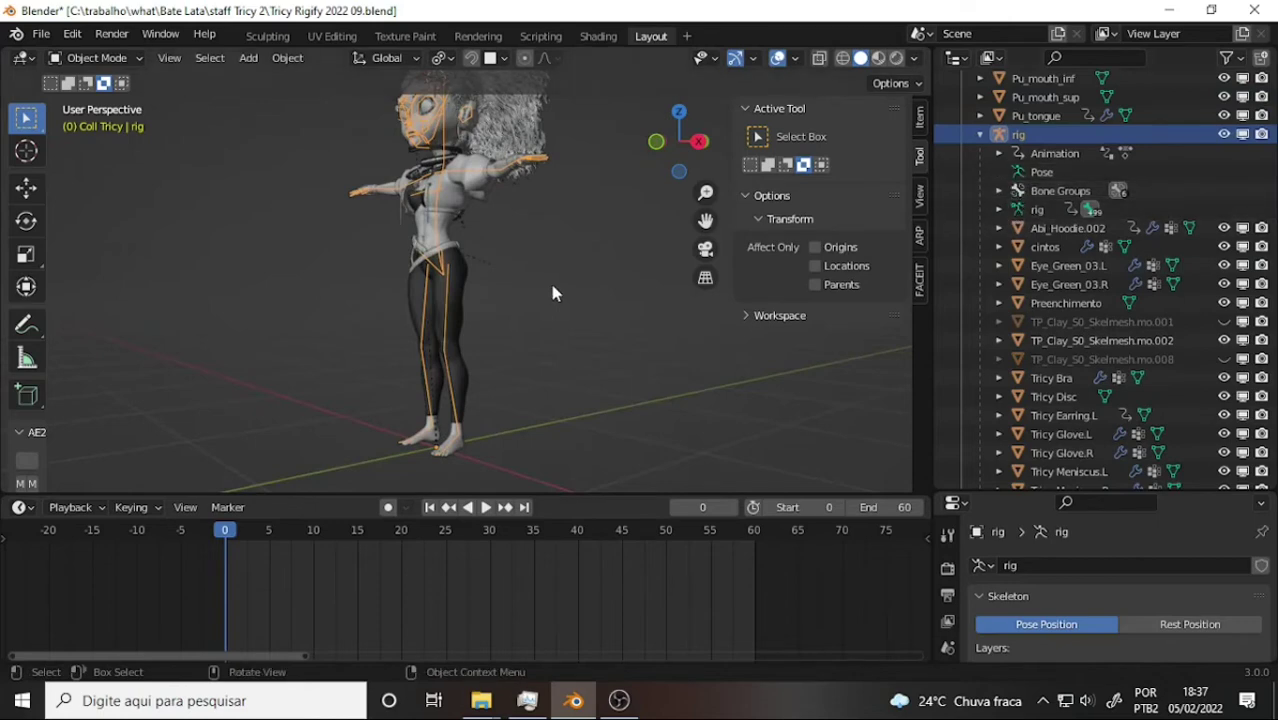
click(118, 57)
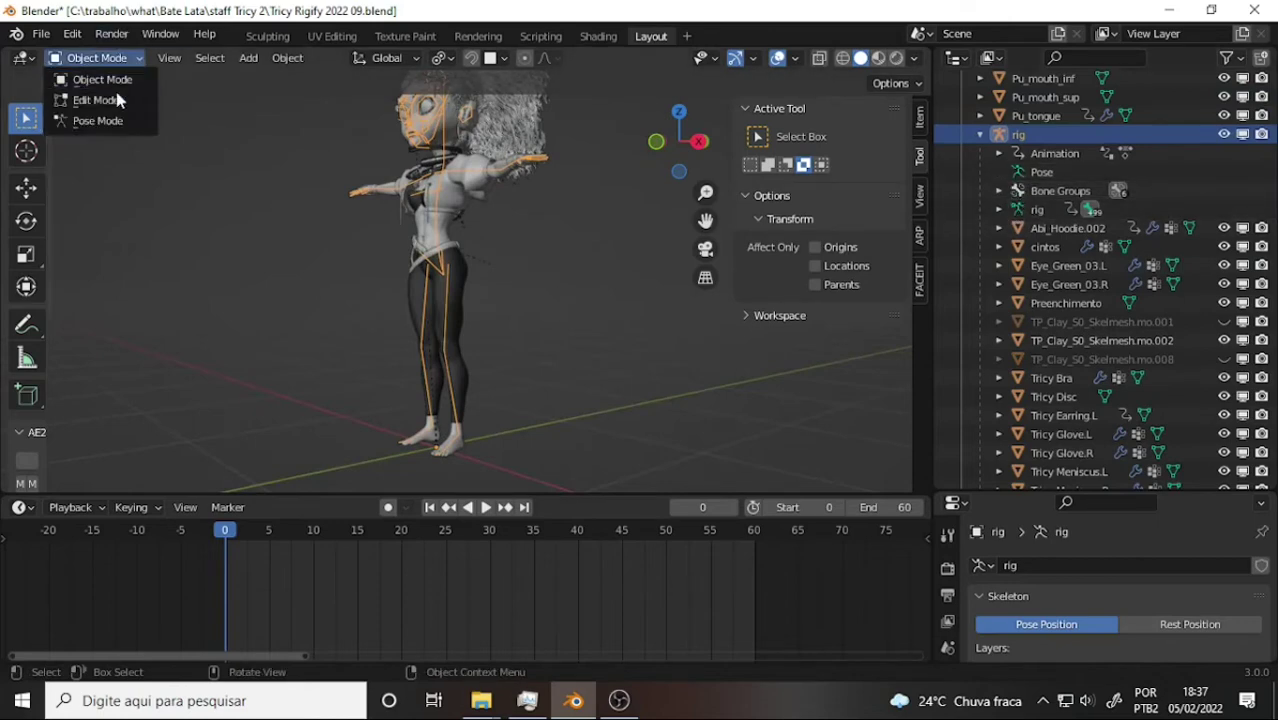
click(110, 121)
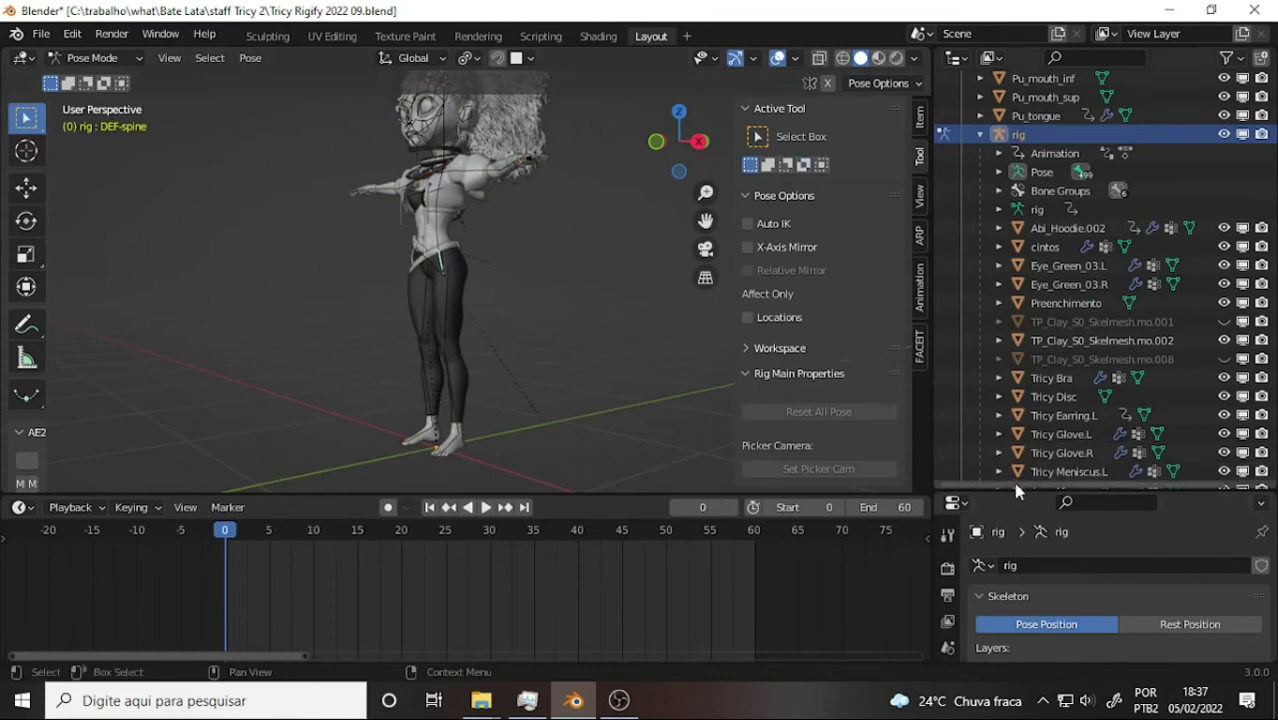
- Enlarge the Properties editor and enable the rig's bone layers, including the hip, torso and leg layers
drag(1013, 485, 1013, 207)
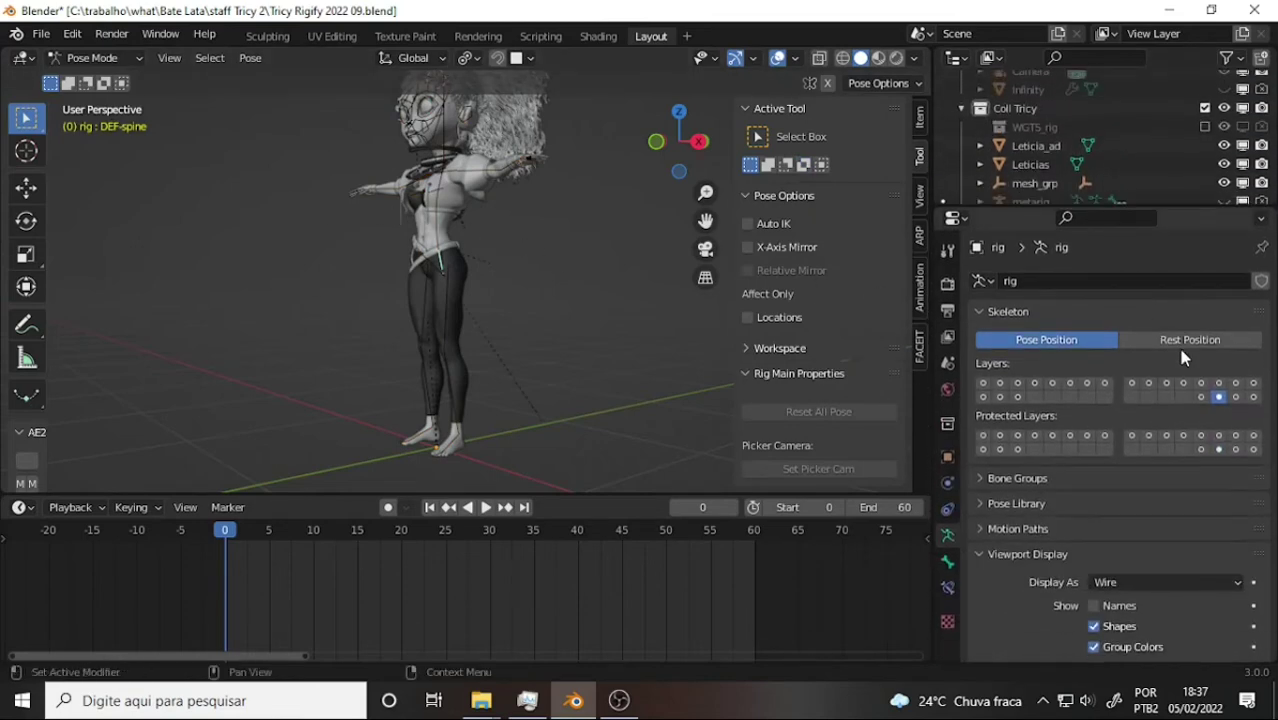
click(982, 385)
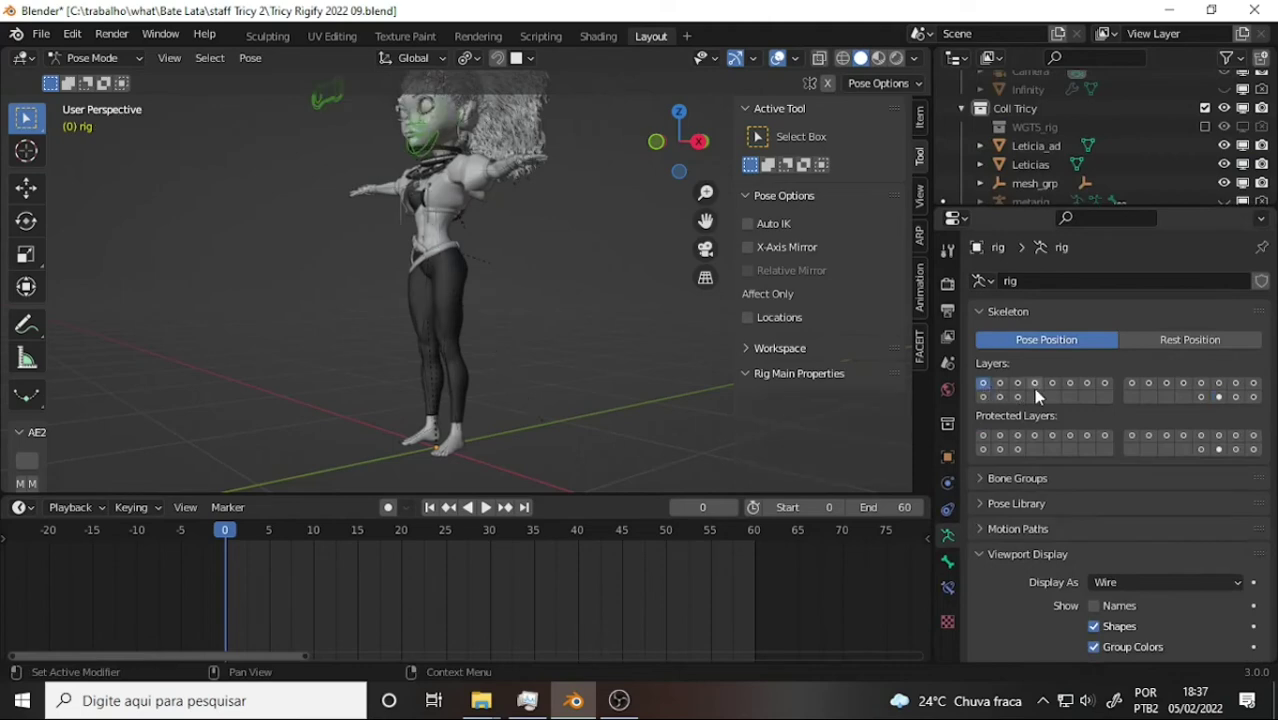
shift+click(1006, 385)
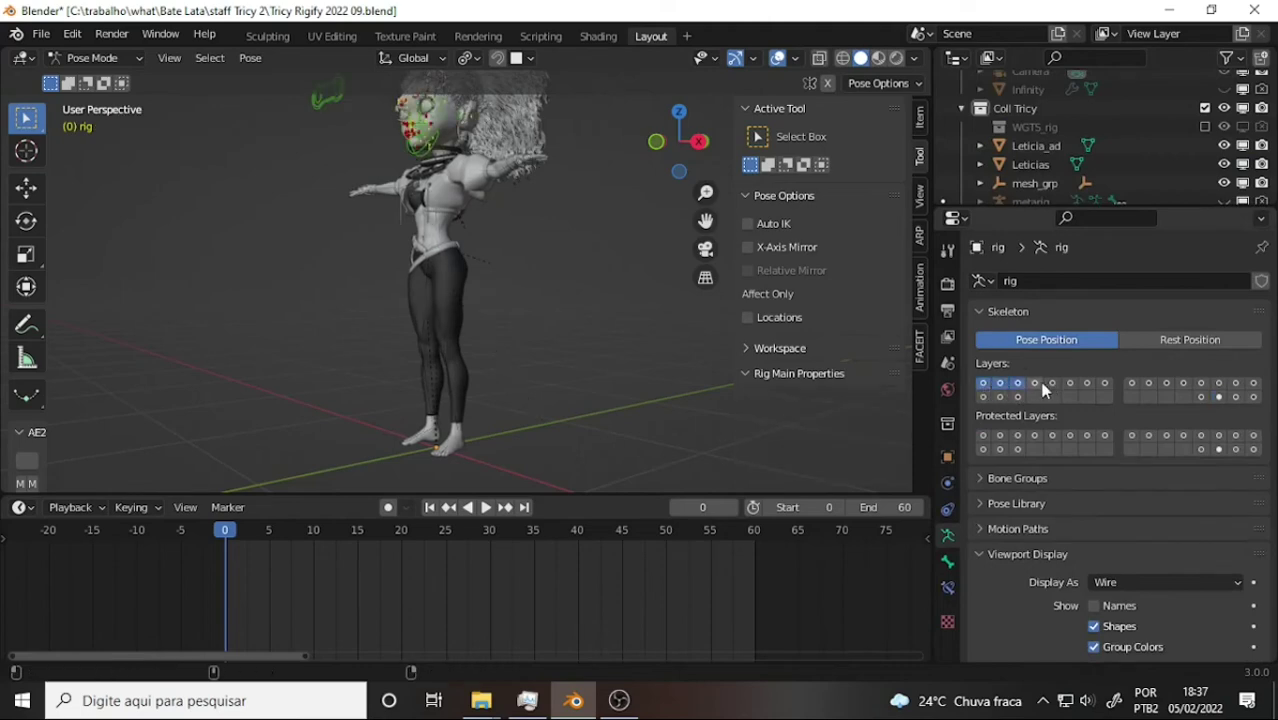
shift+click(1035, 384)
shift+click(1052, 384)
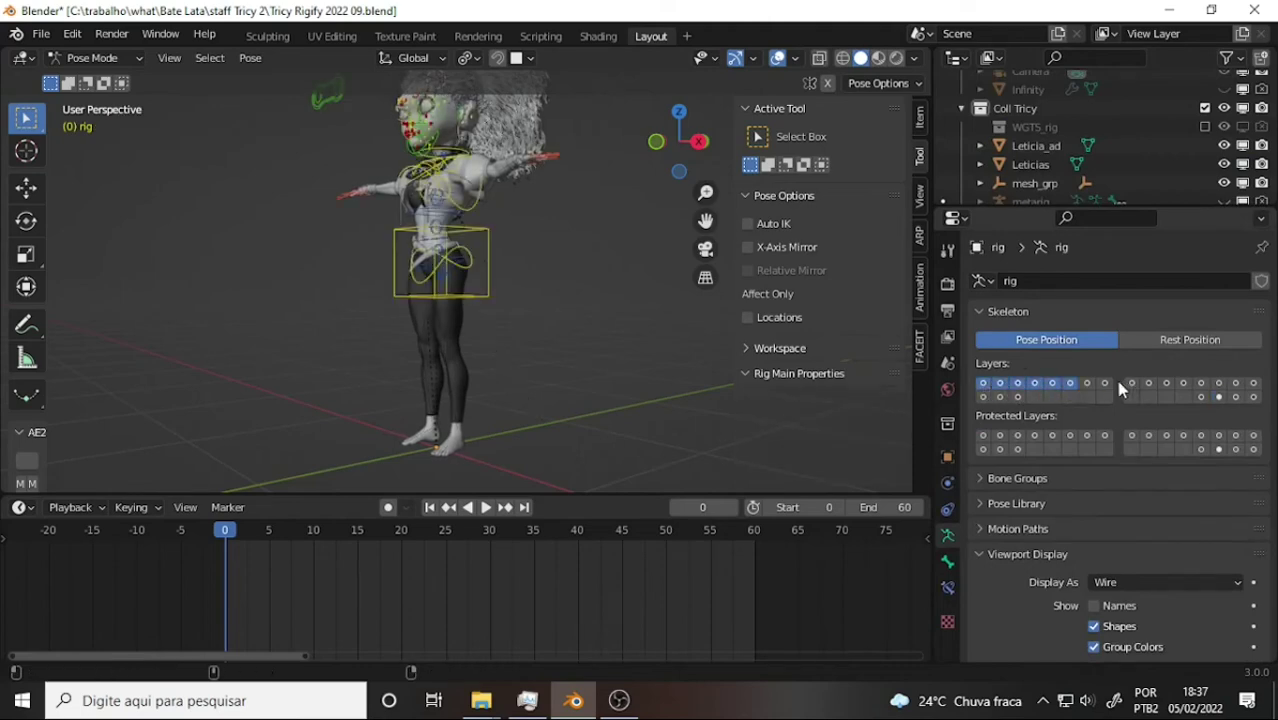
shift+click(1105, 383)
shift+click(1017, 397)
shift+click(984, 398)
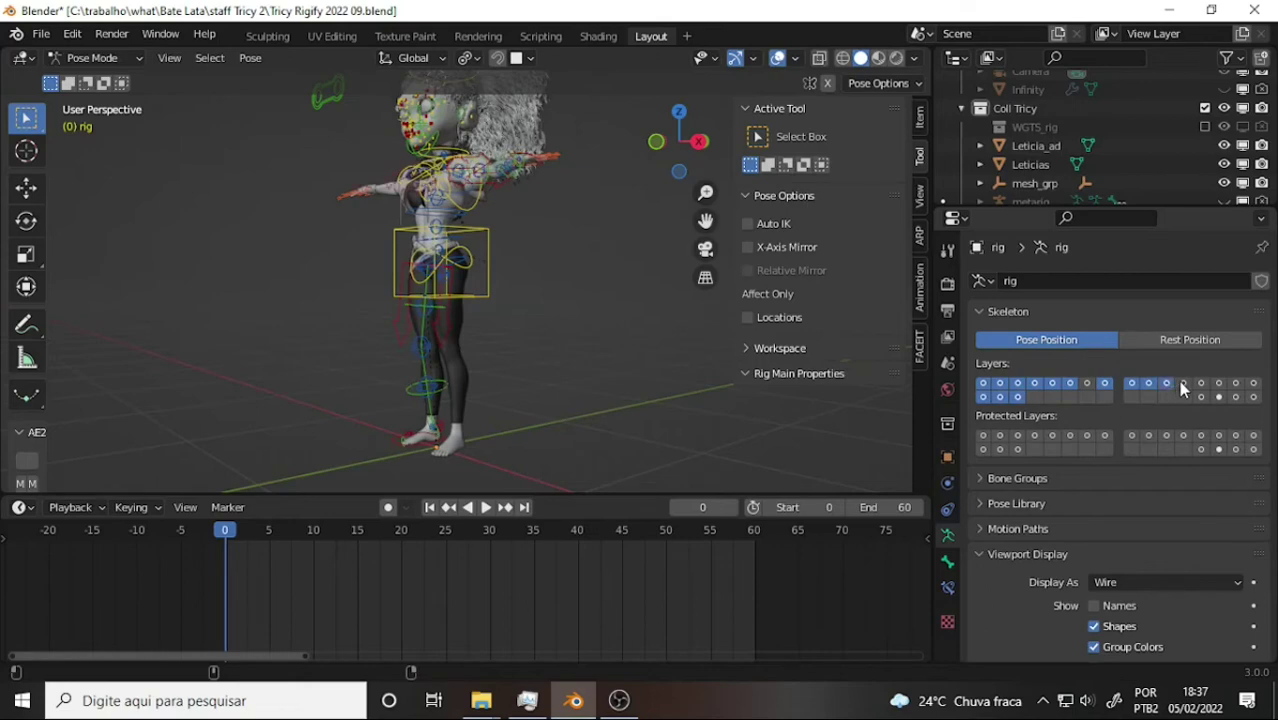
shift+click(1218, 384)
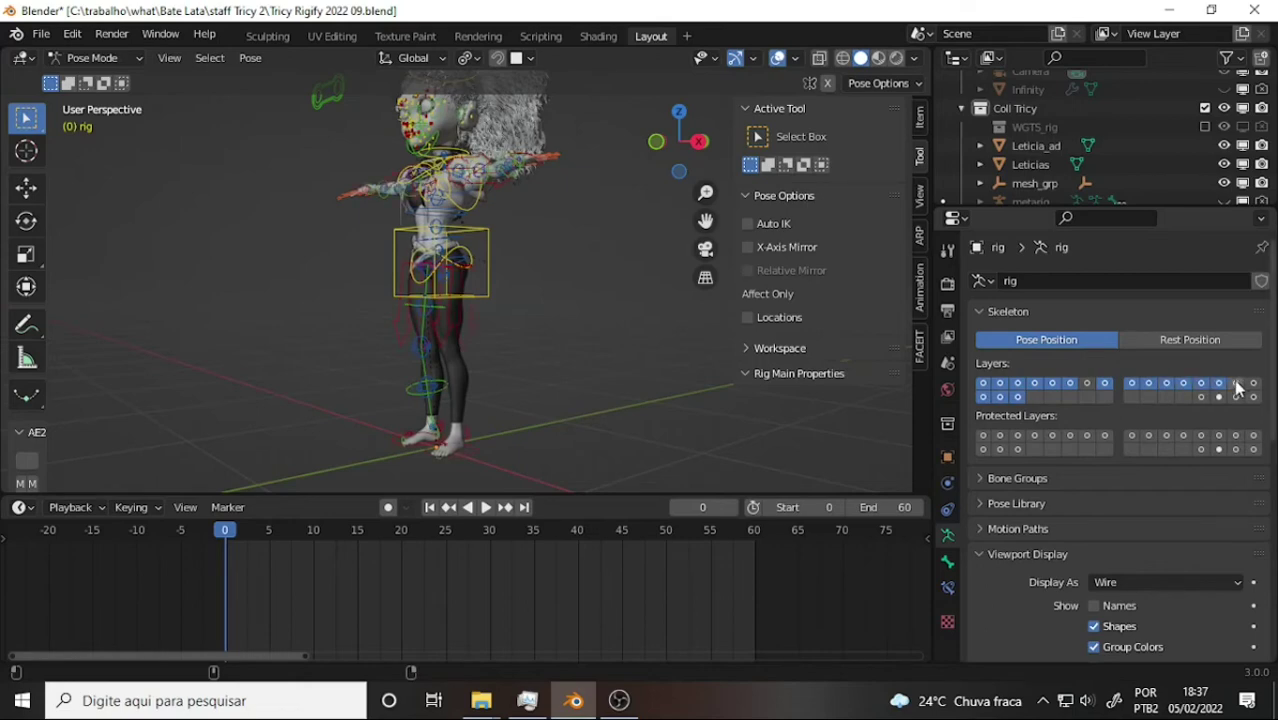
shift+click(1236, 384)
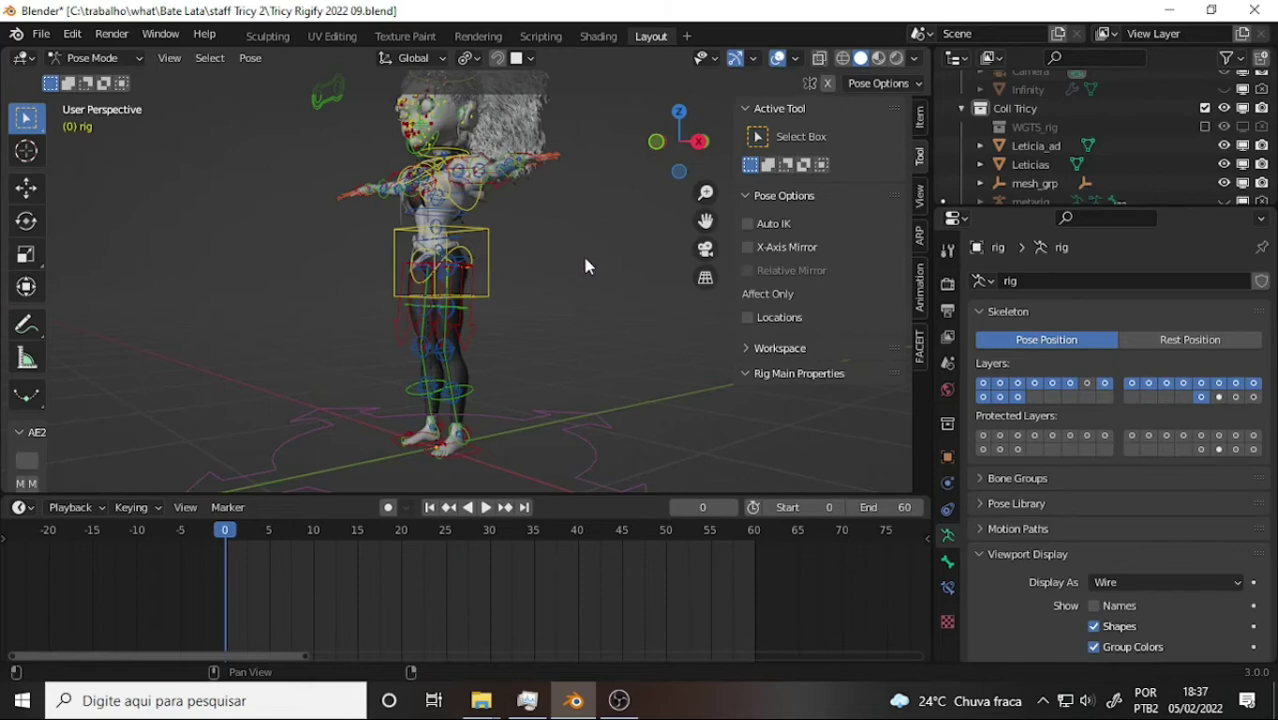
click(619, 700)
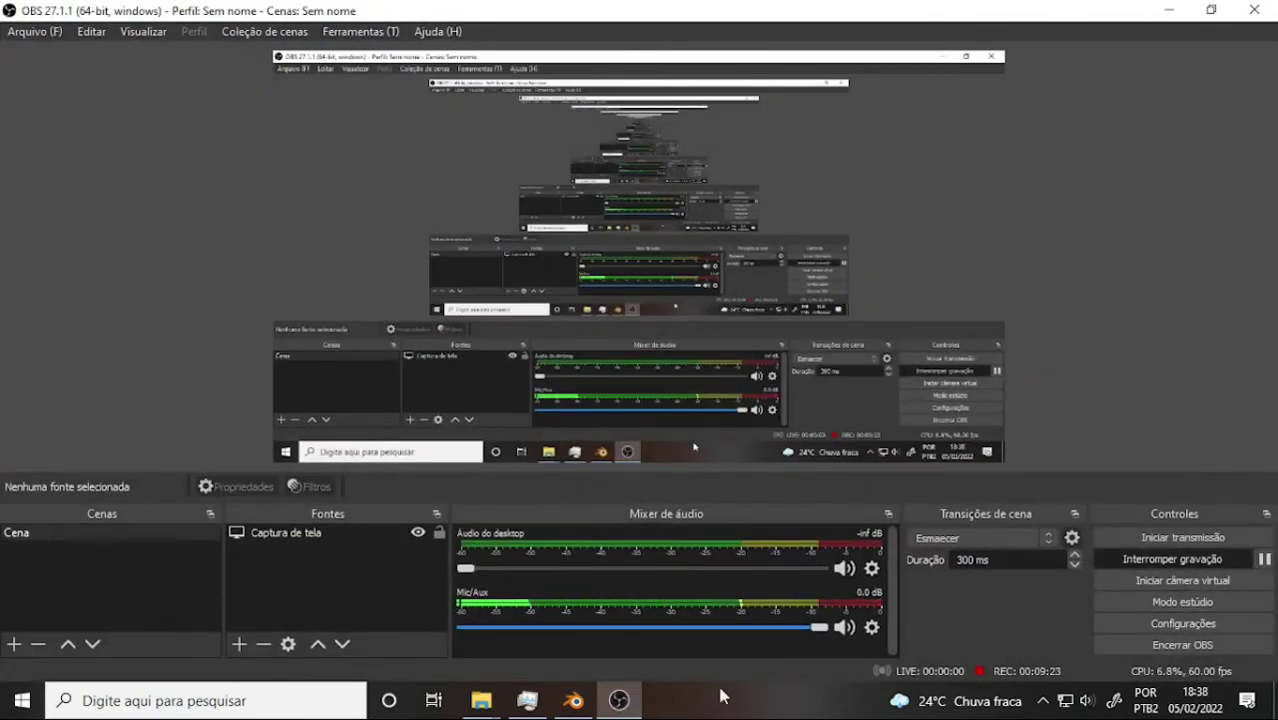
click(575, 700)
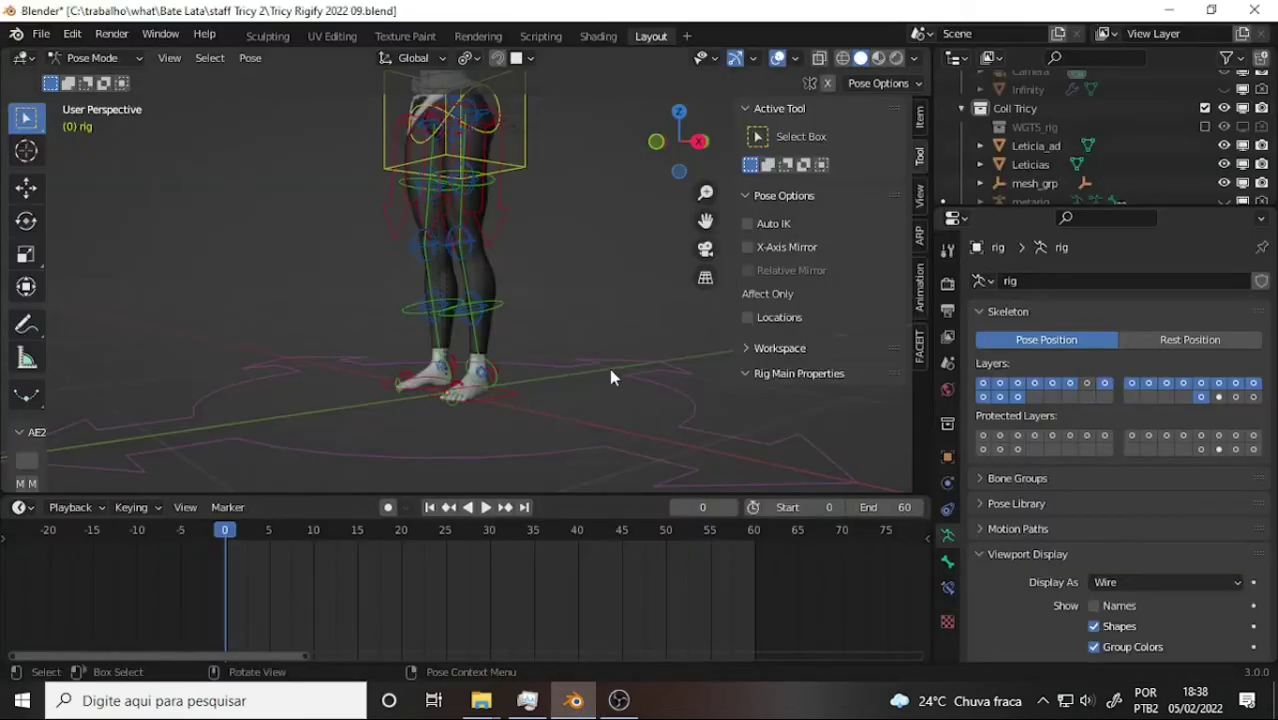
- Select the foot_ik.L control and raise the left foot off the ground at frame 5
click(527, 400)
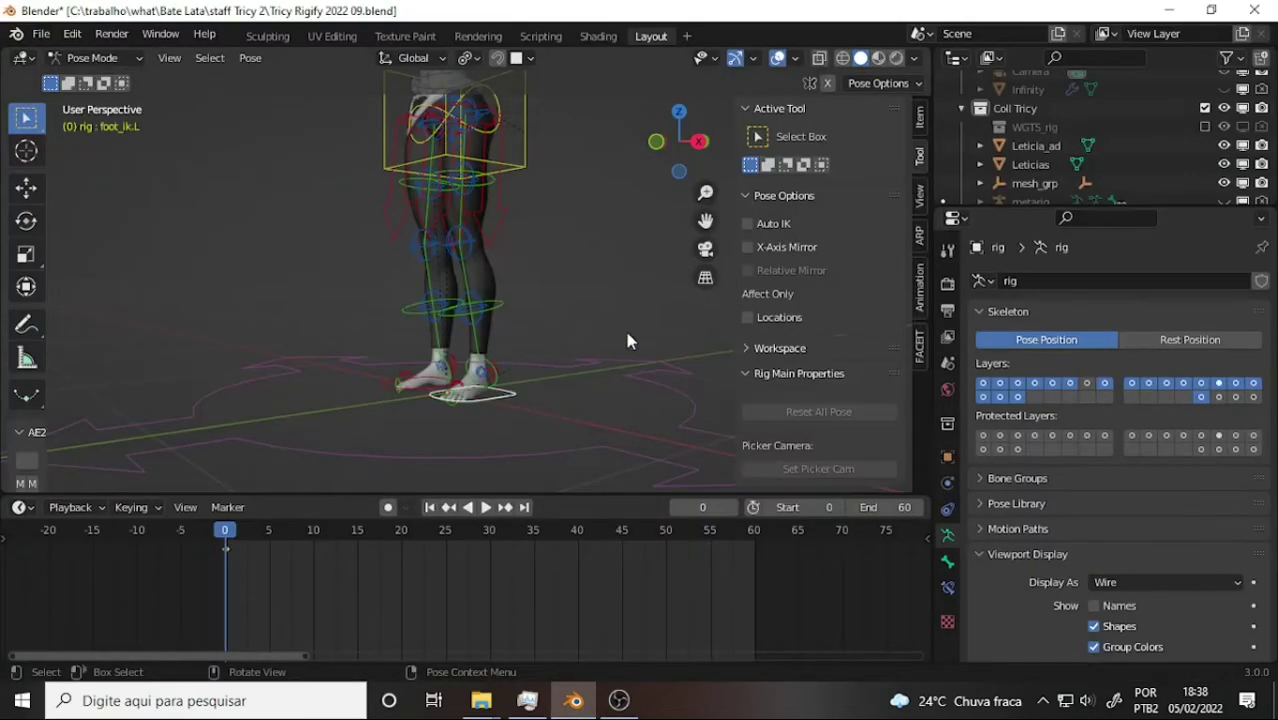
key(space)
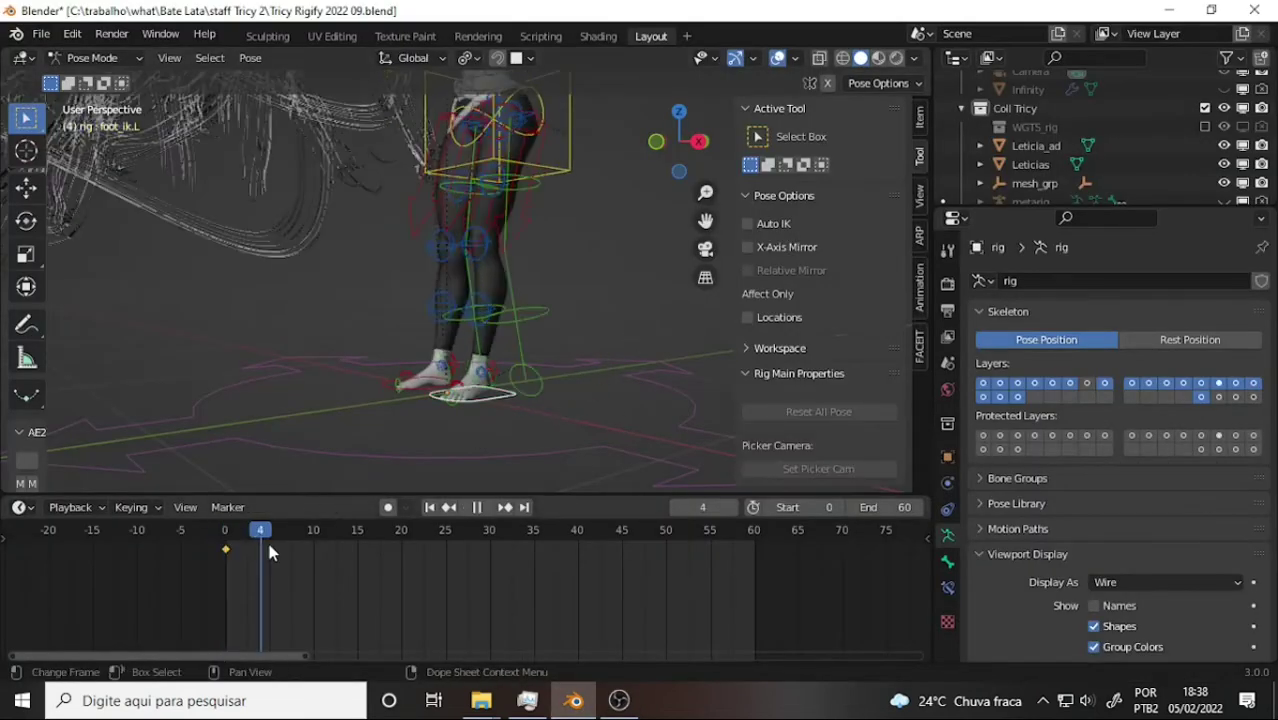
key(space)
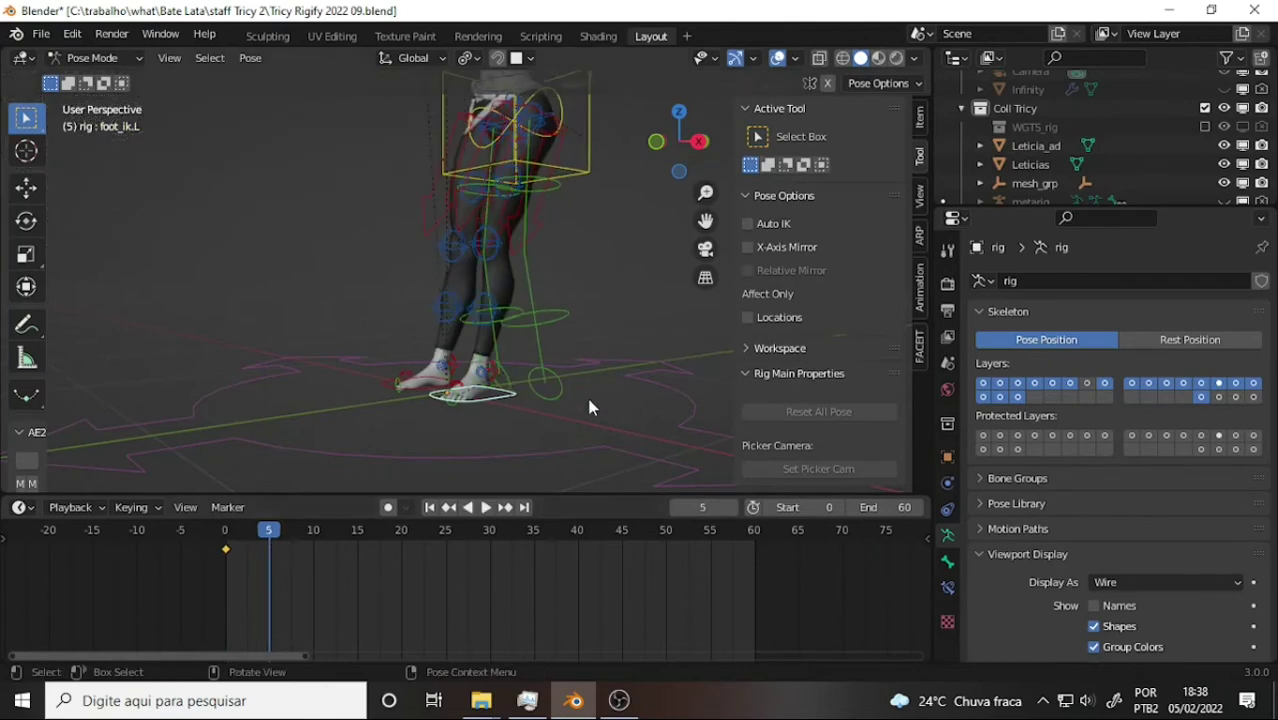
key(g)
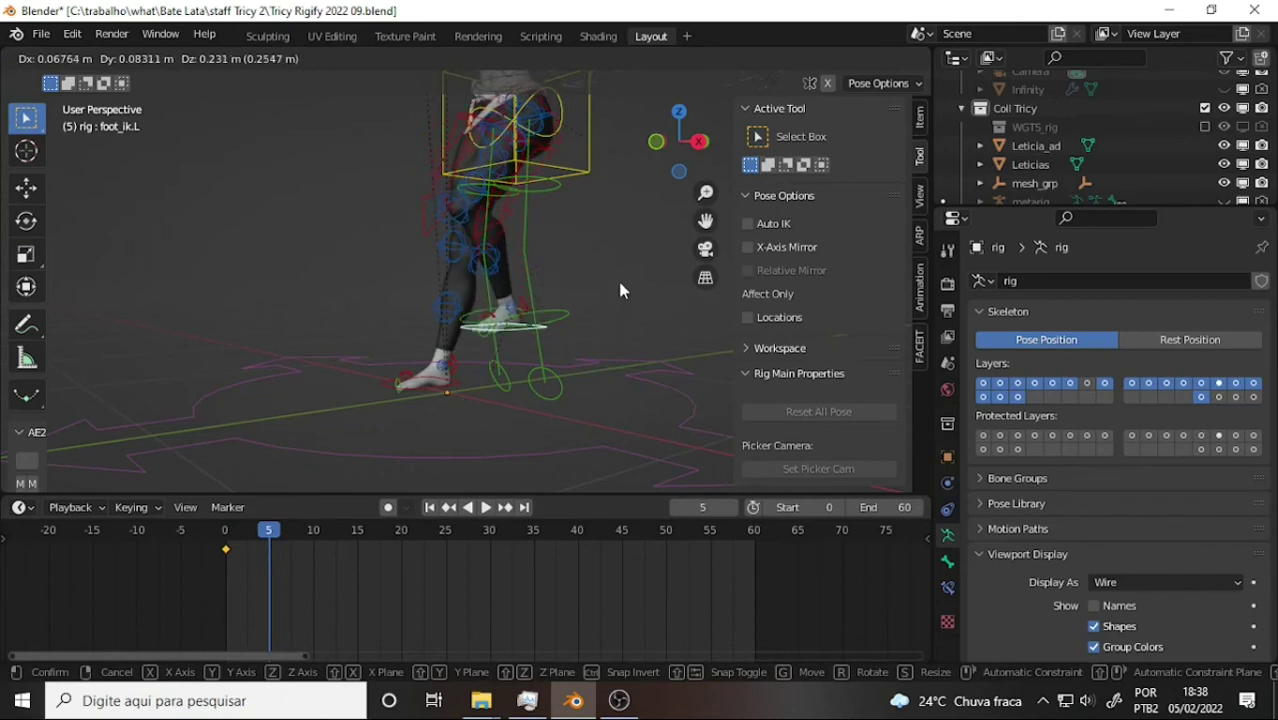
click(620, 290)
scroll(611, 264, up, 5)
scroll(610, 263, down, 3)
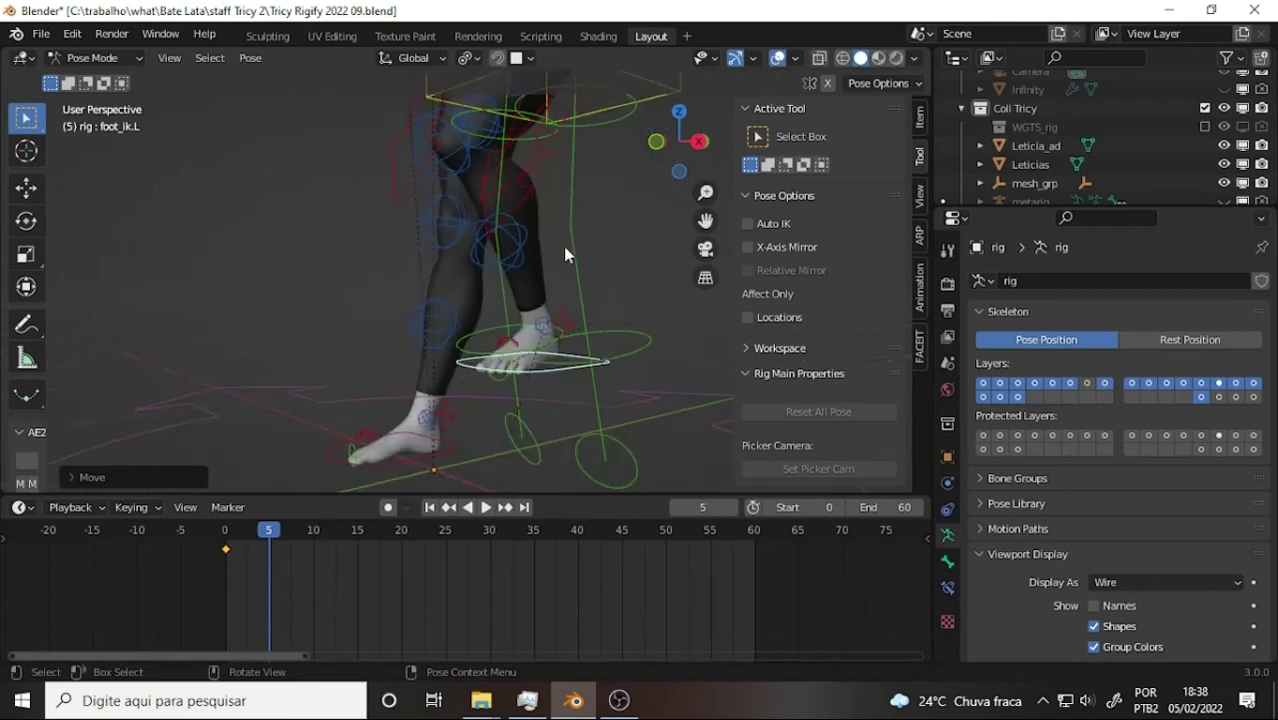
mouse_move(563, 254)
middle_down()
mouse_move(679, 277)
mouse_move(602, 268)
middle_up()
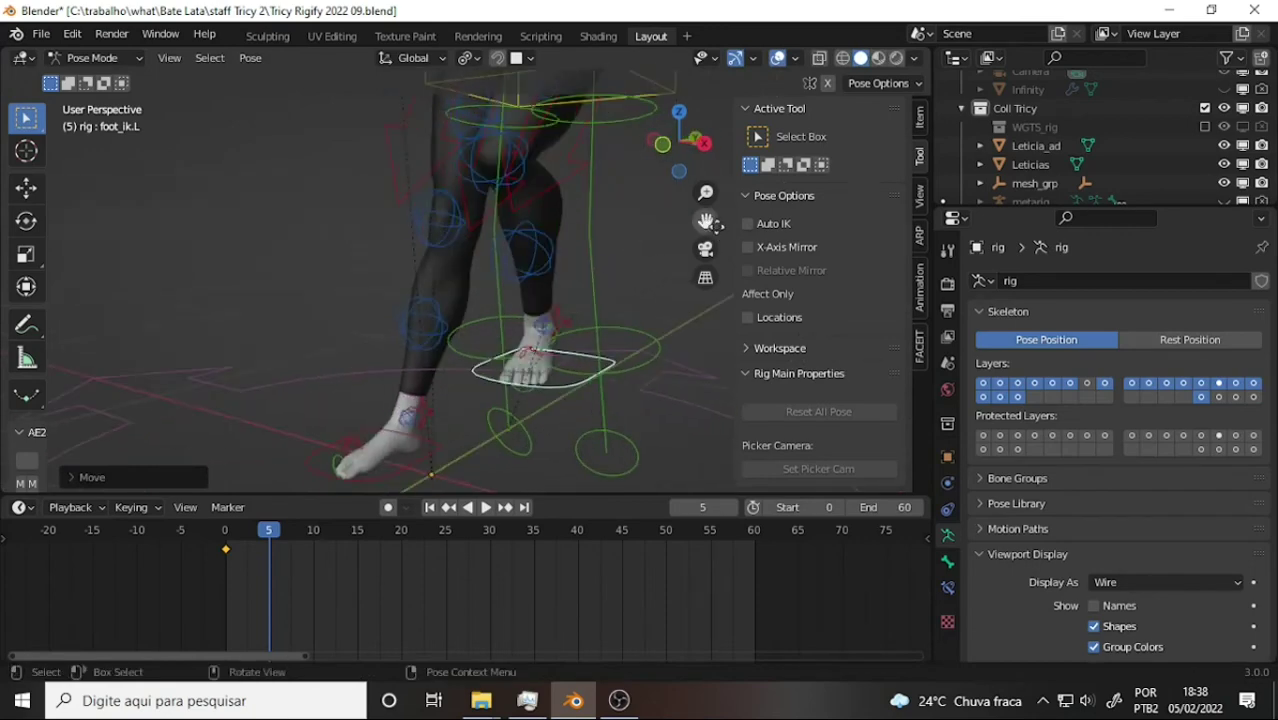
drag(708, 222, 658, 122)
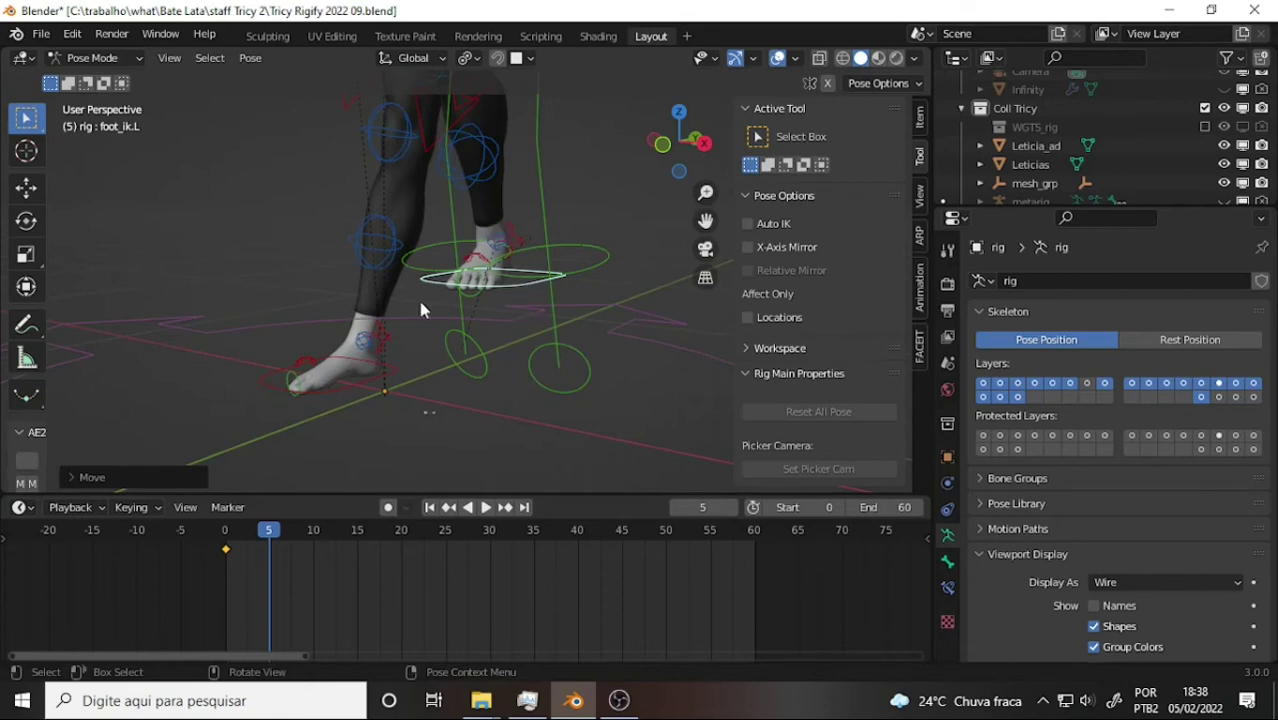
click(483, 233)
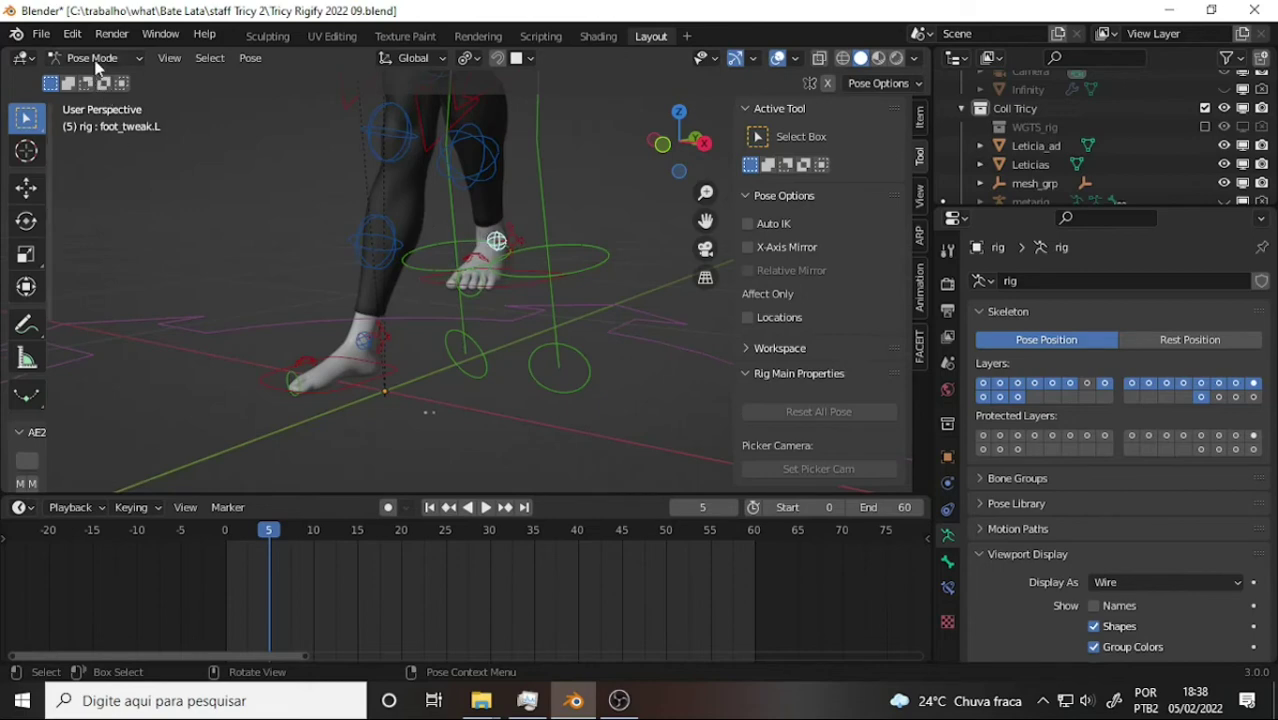
- Return the rig from pose editing to Object Mode and select the Tricy Nude body mesh
click(98, 58)
key(Return)
click(485, 228)
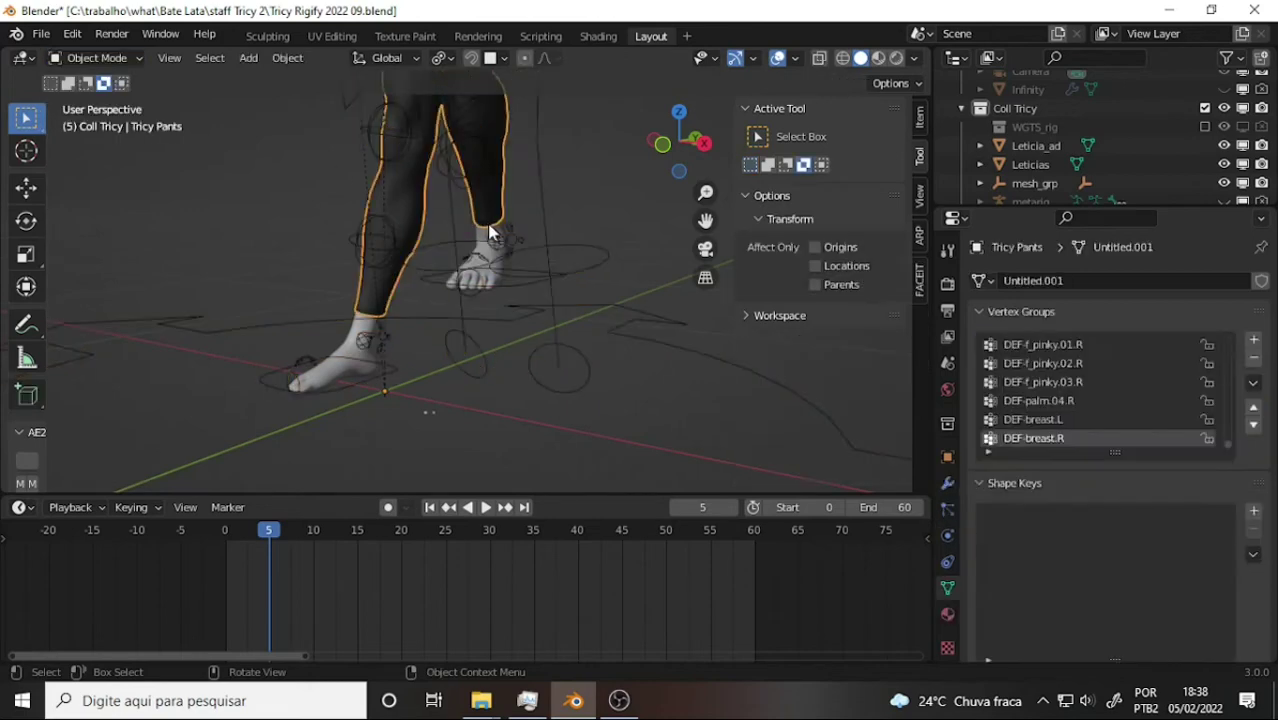
click(487, 254)
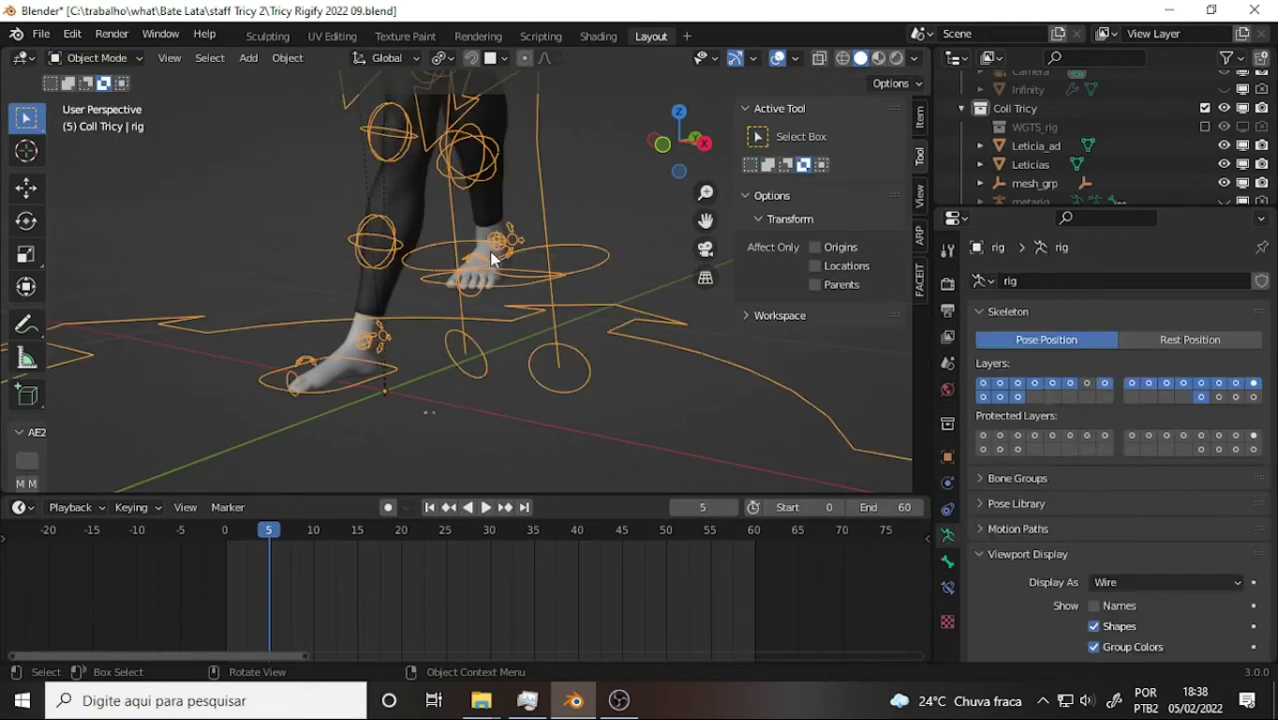
click(489, 251)
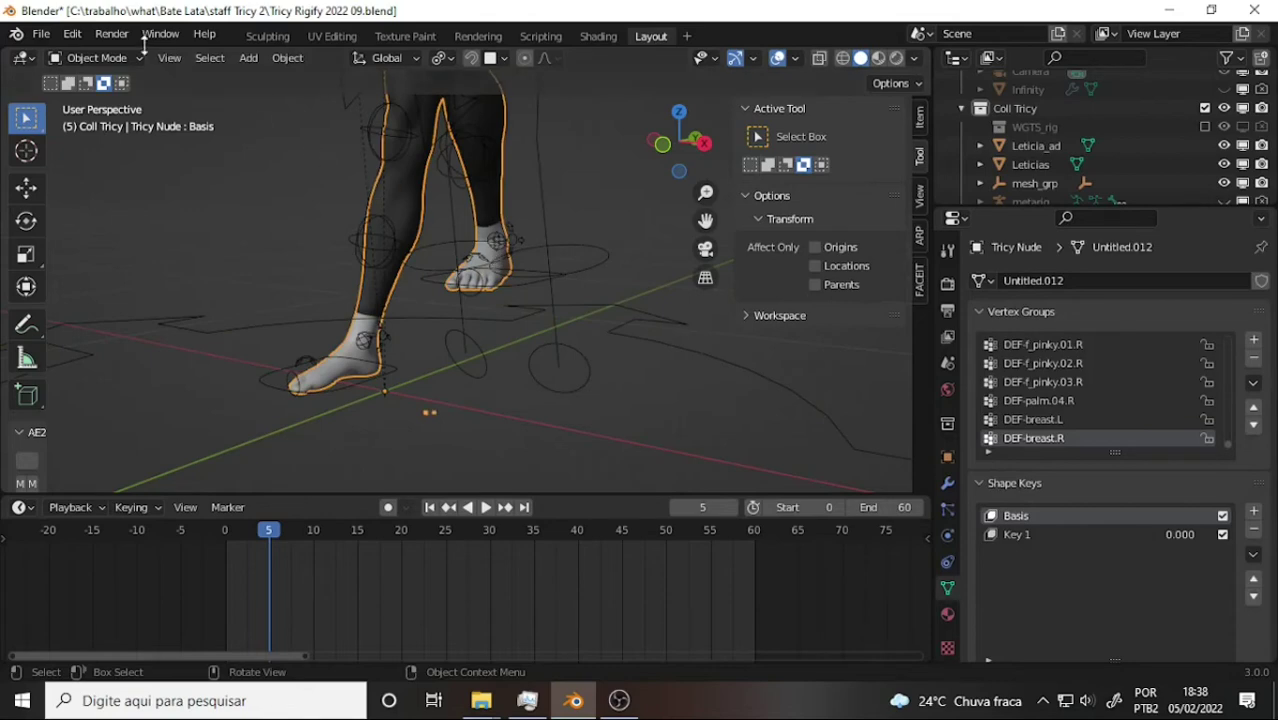
- Switch Tricy Nude into Weight Paint mode and frame the bare feet
click(98, 58)
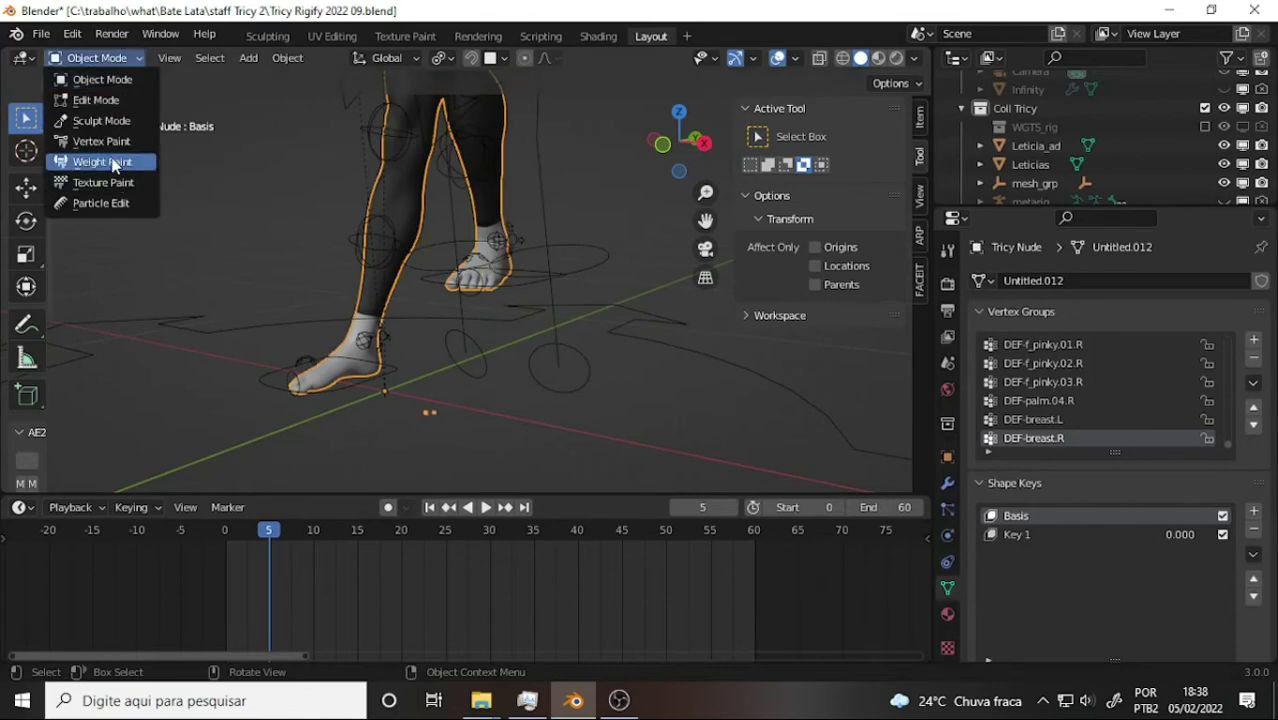
key(Return)
middle_drag(546, 274, 557, 330)
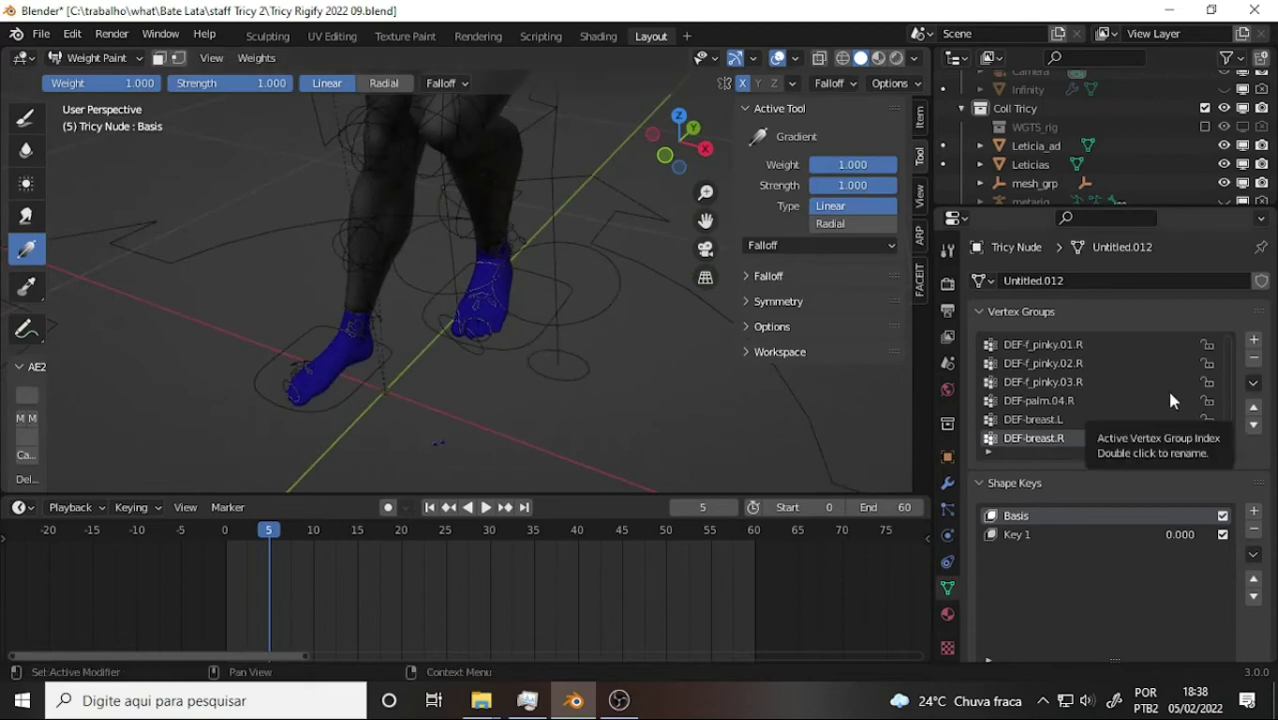
mouse_move(1226, 446)
mouse_down()
mouse_move(1217, 345)
mouse_move(1217, 392)
mouse_up()
scroll(1104, 395, down, 2)
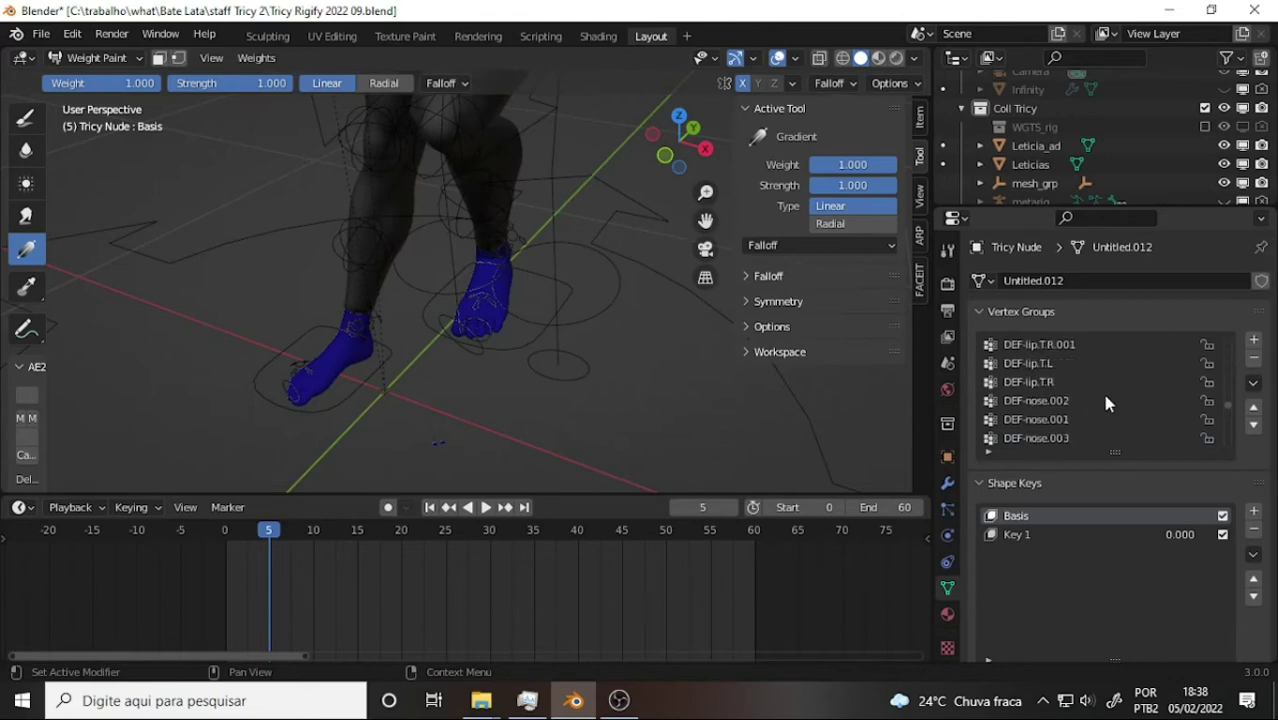
scroll(1101, 389, down, 2)
scroll(1100, 387, down, 2)
scroll(1102, 394, down, 3)
scroll(1102, 394, down, 2)
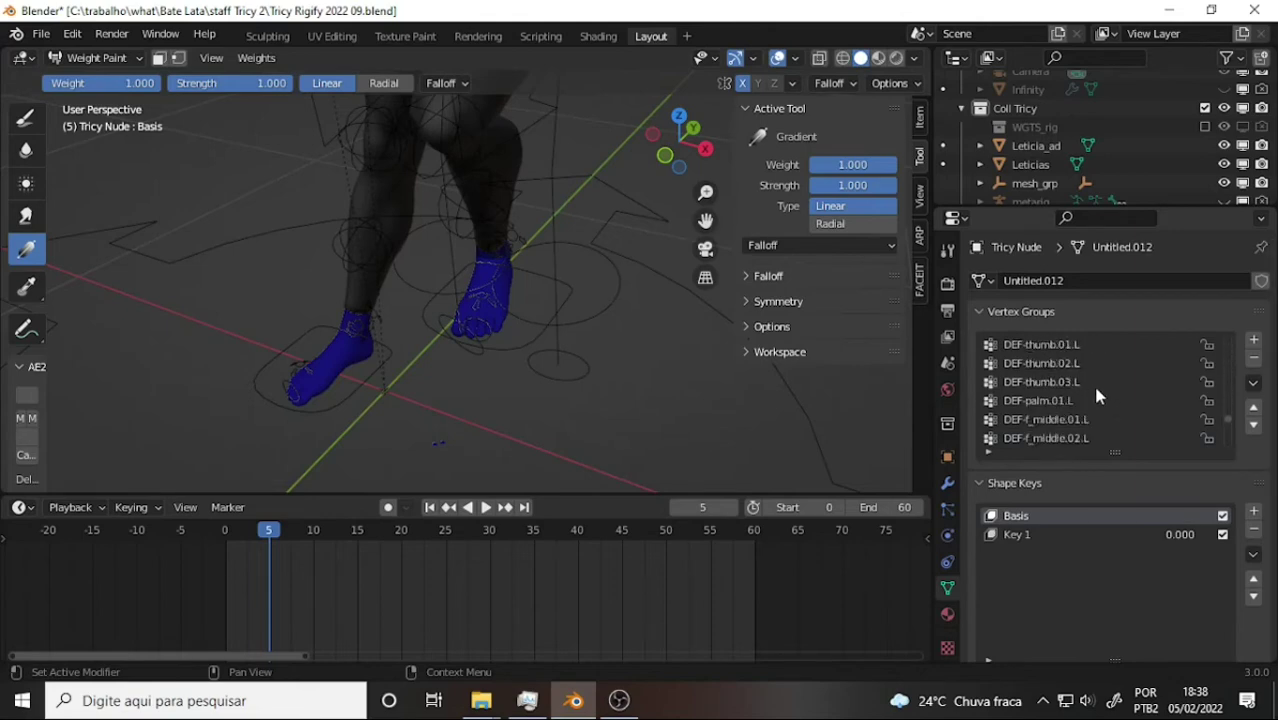
scroll(1097, 390, down, 2)
scroll(1096, 387, down, 2)
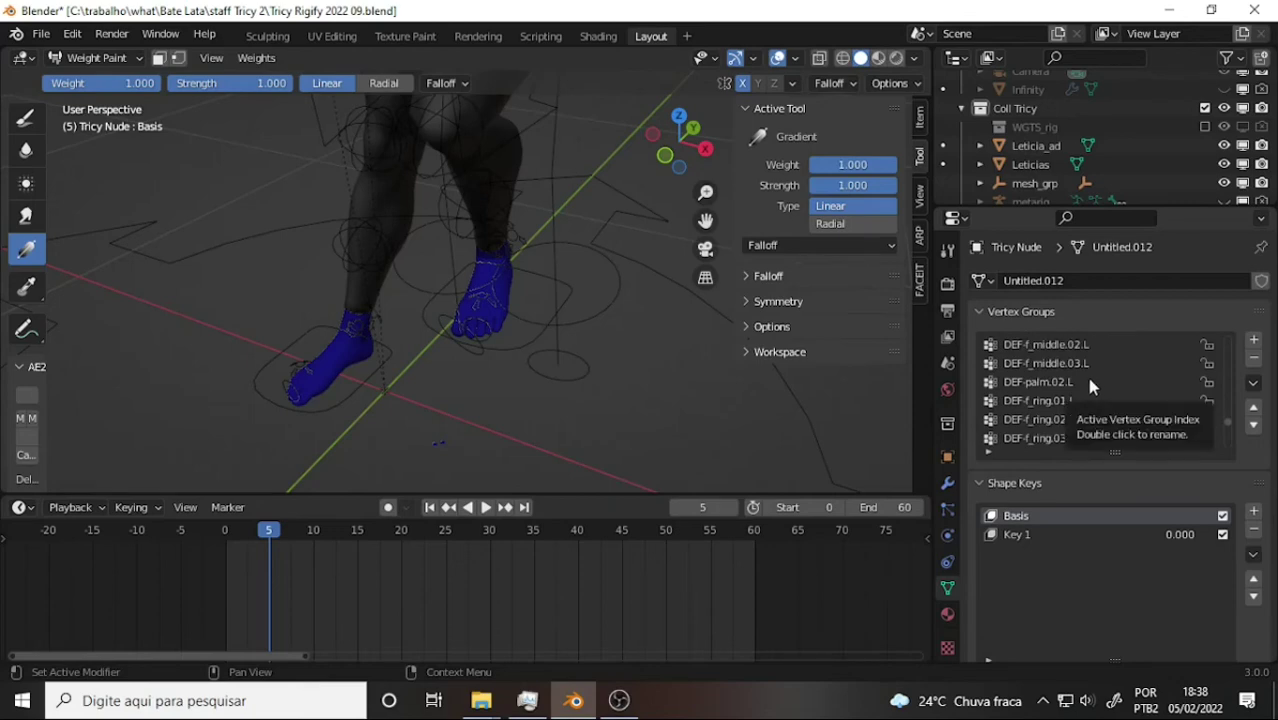
click(1069, 370)
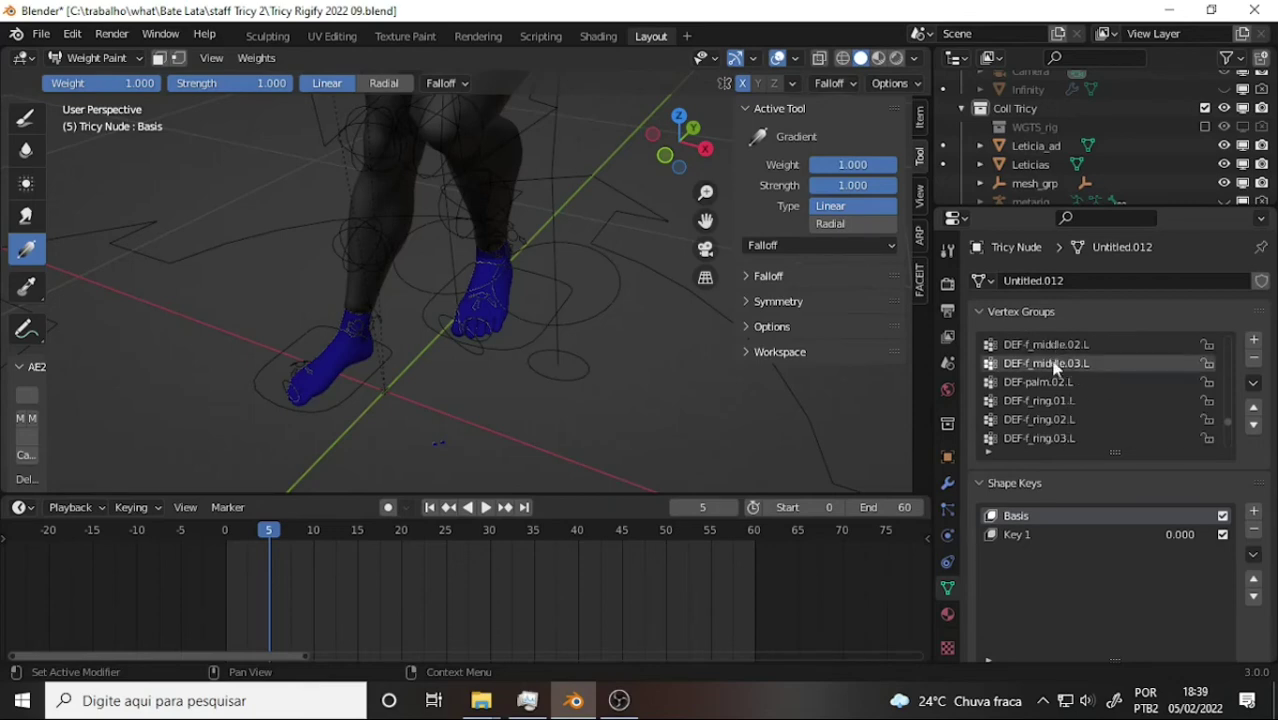
scroll(1058, 400, up, 3)
scroll(1060, 400, up, 3)
scroll(1085, 404, up, 3)
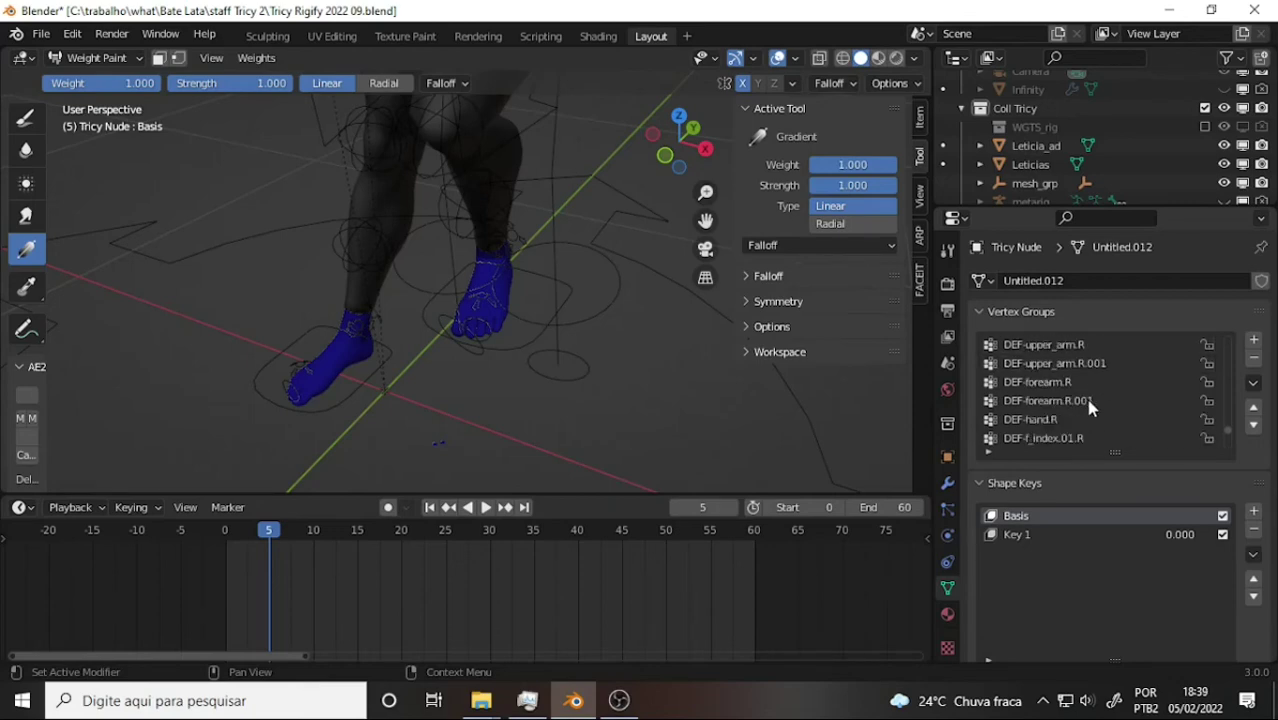
scroll(1092, 392, down, 3)
scroll(1094, 378, down, 1)
scroll(1094, 378, down, 1)
scroll(1095, 383, down, 2)
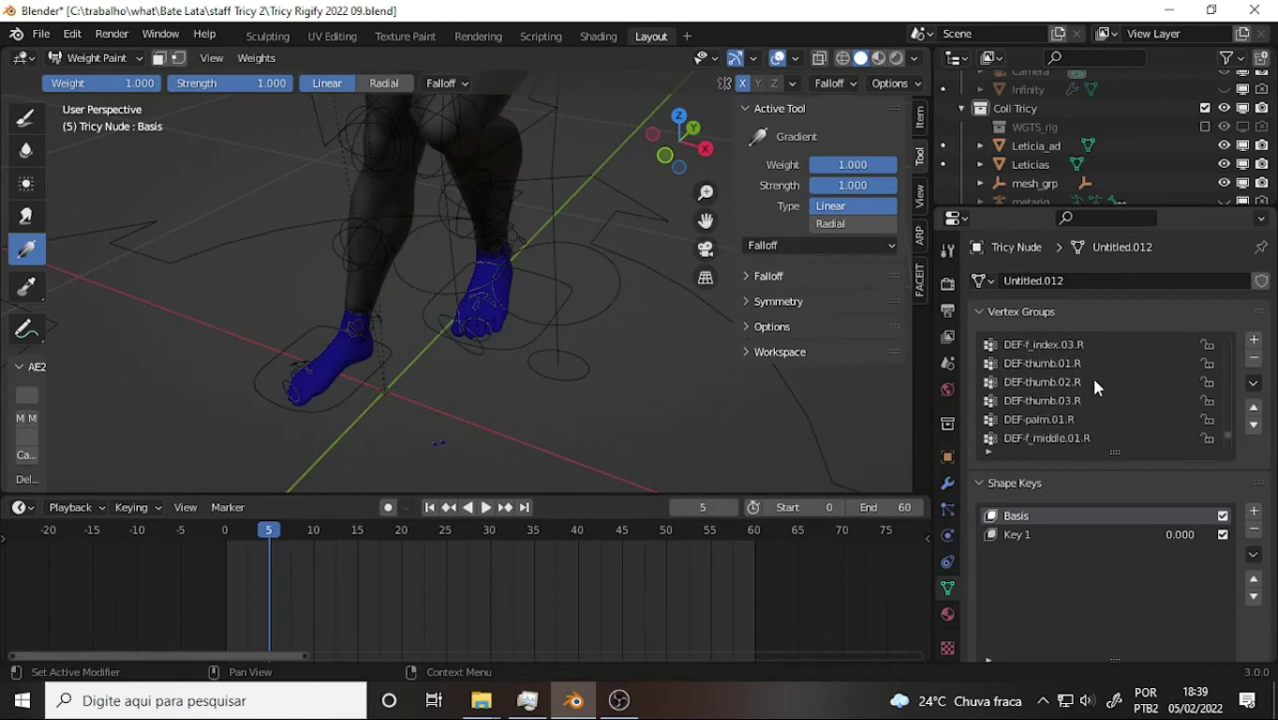
scroll(1094, 388, down, 3)
scroll(1096, 386, down, 3)
scroll(1100, 386, down, 3)
scroll(1102, 388, down, 3)
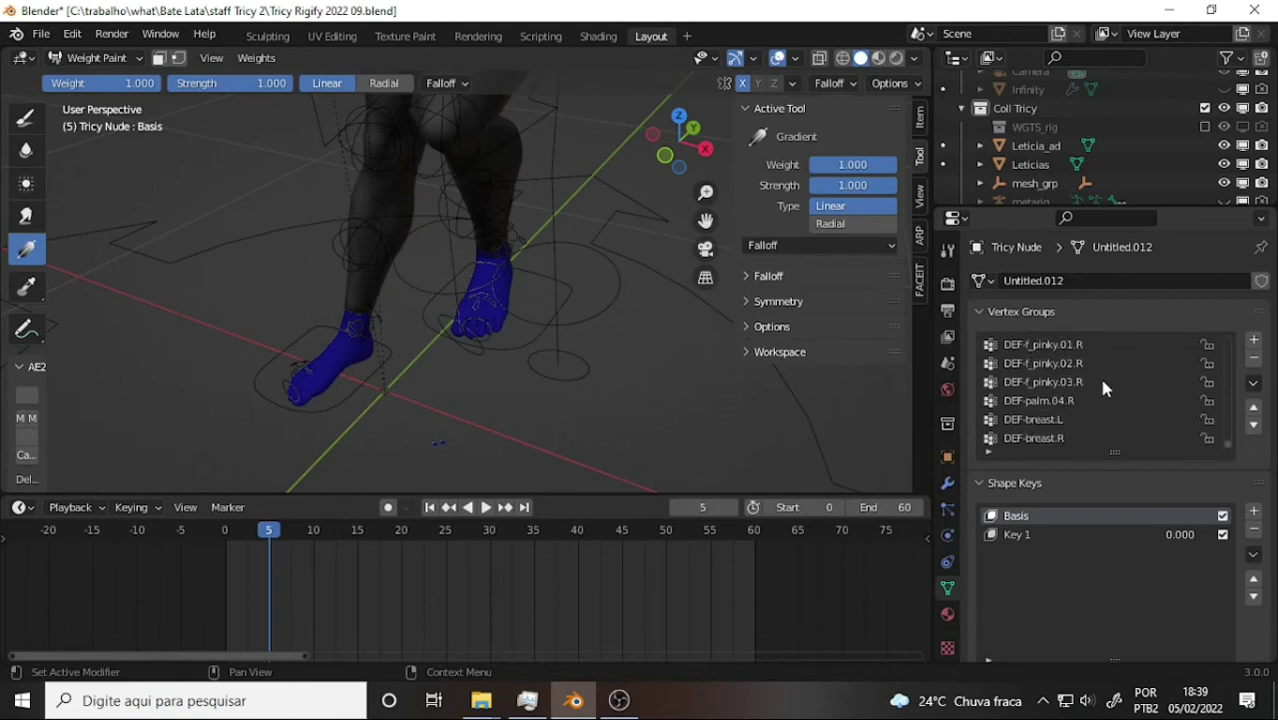
scroll(1100, 390, up, 4)
scroll(1098, 398, up, 6)
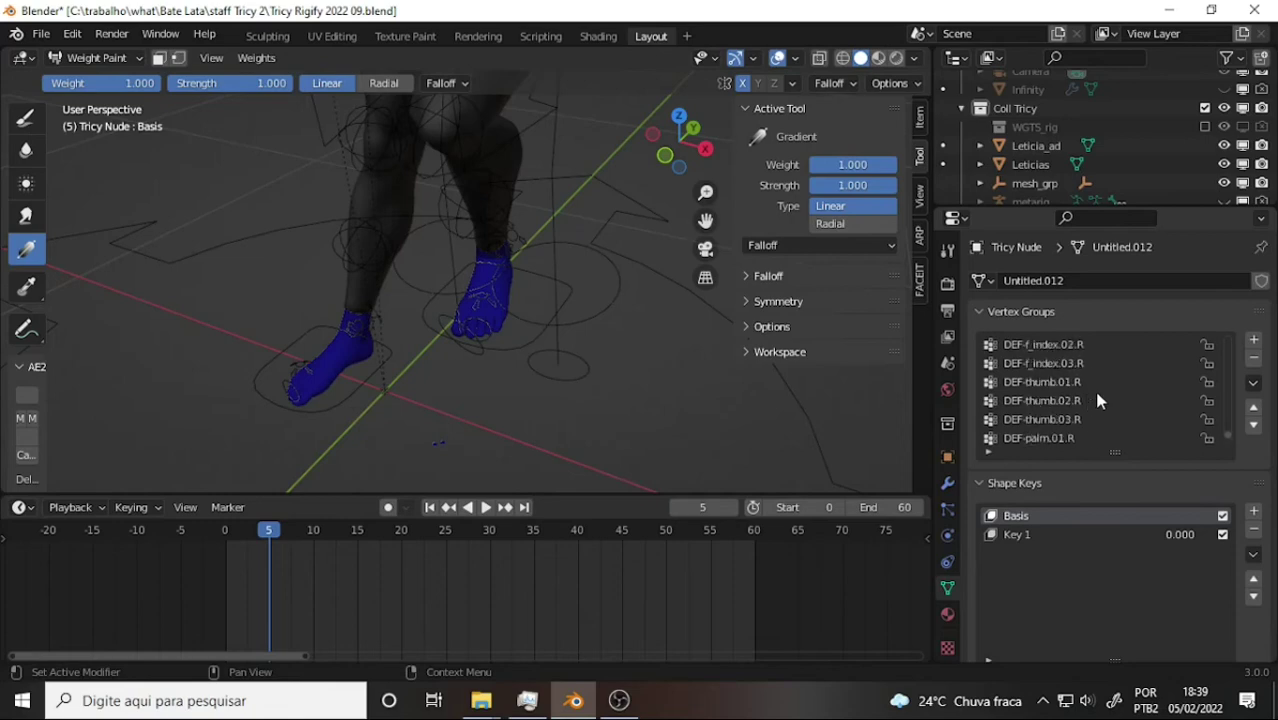
scroll(1096, 398, down, 10)
scroll(1097, 396, down, 10)
scroll(1100, 390, down, 8)
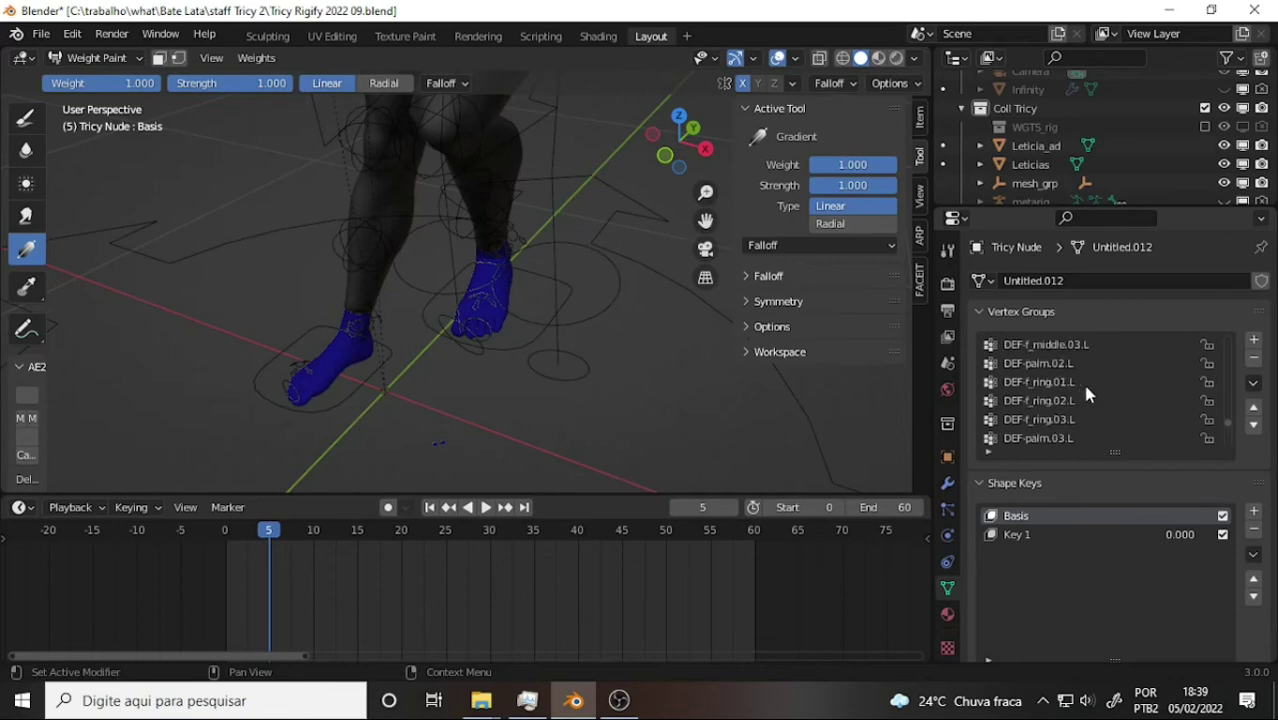
scroll(1081, 379, up, 5)
scroll(1079, 375, up, 5)
scroll(1077, 370, up, 4)
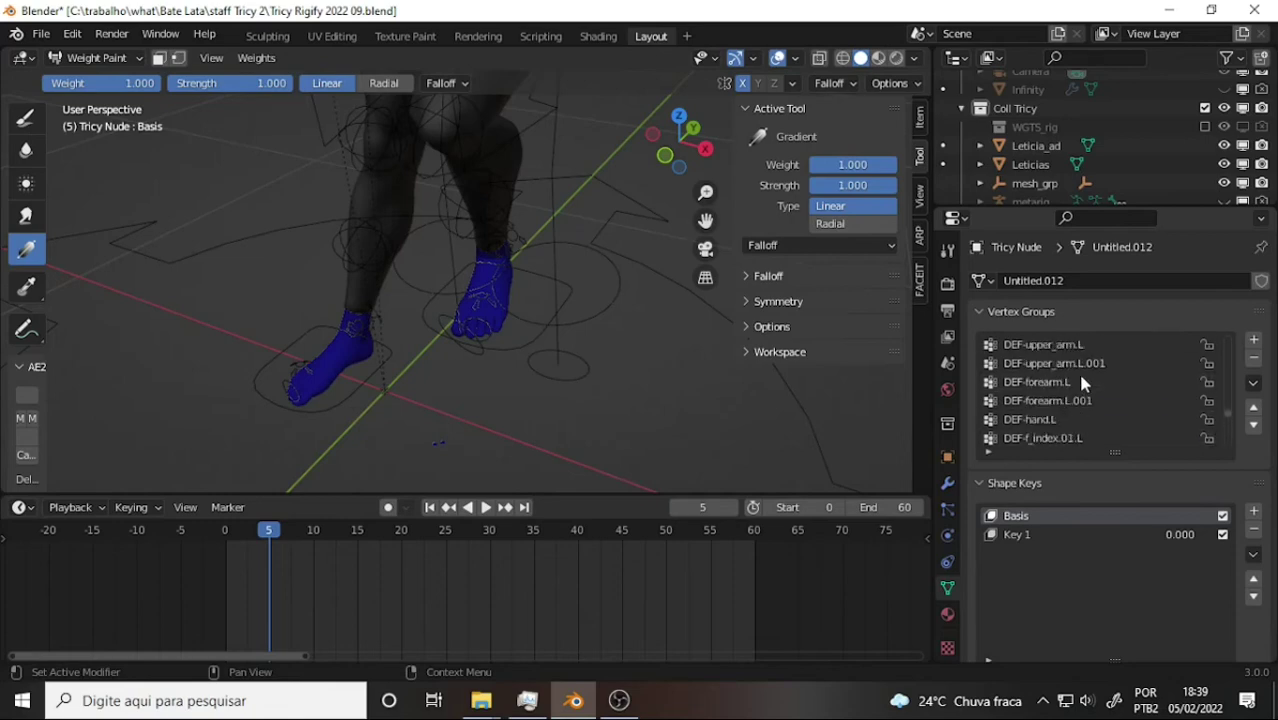
scroll(1080, 380, up, 2)
scroll(1080, 380, up, 4)
scroll(1080, 380, up, 4)
scroll(1080, 380, up, 4)
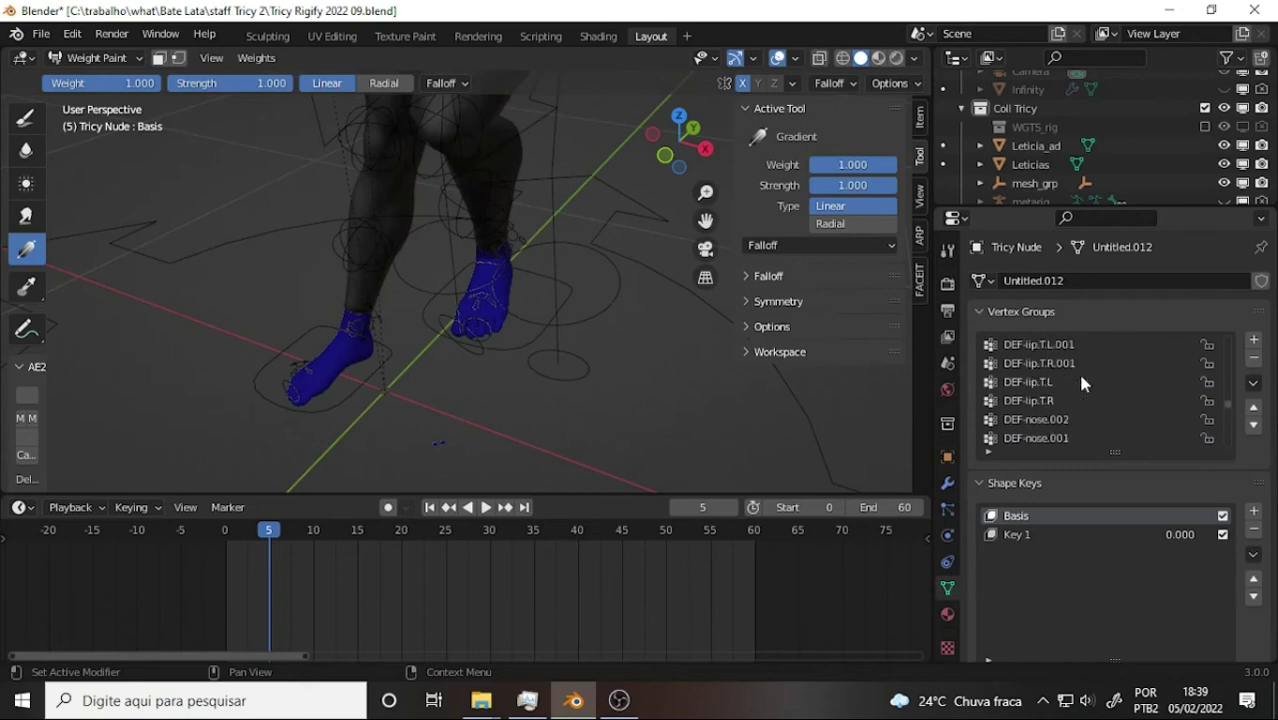
scroll(1077, 370, up, 5)
scroll(1077, 370, up, 4)
scroll(1077, 370, up, 4)
scroll(1077, 370, up, 3)
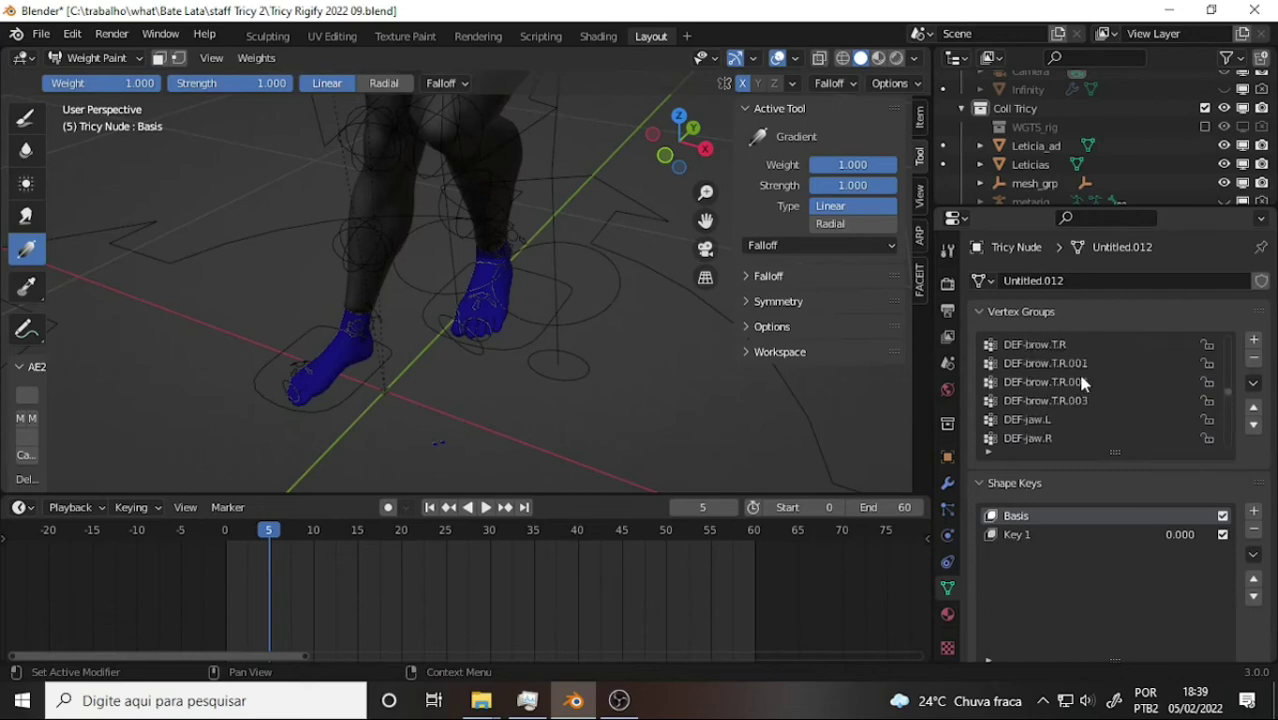
scroll(1077, 369, up, 2)
scroll(1077, 369, up, 3)
scroll(1077, 369, up, 2)
scroll(1077, 369, up, 3)
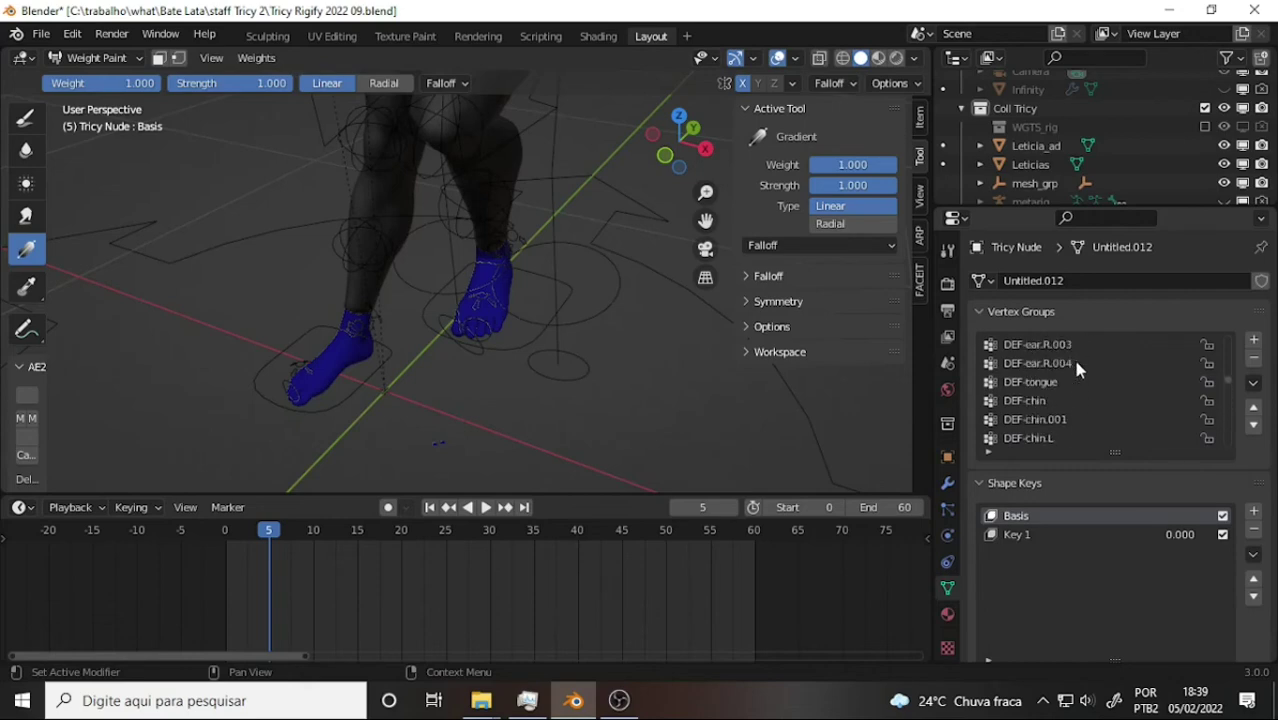
scroll(1077, 369, up, 2)
scroll(1080, 368, up, 2)
scroll(1088, 366, up, 2)
scroll(1096, 365, up, 2)
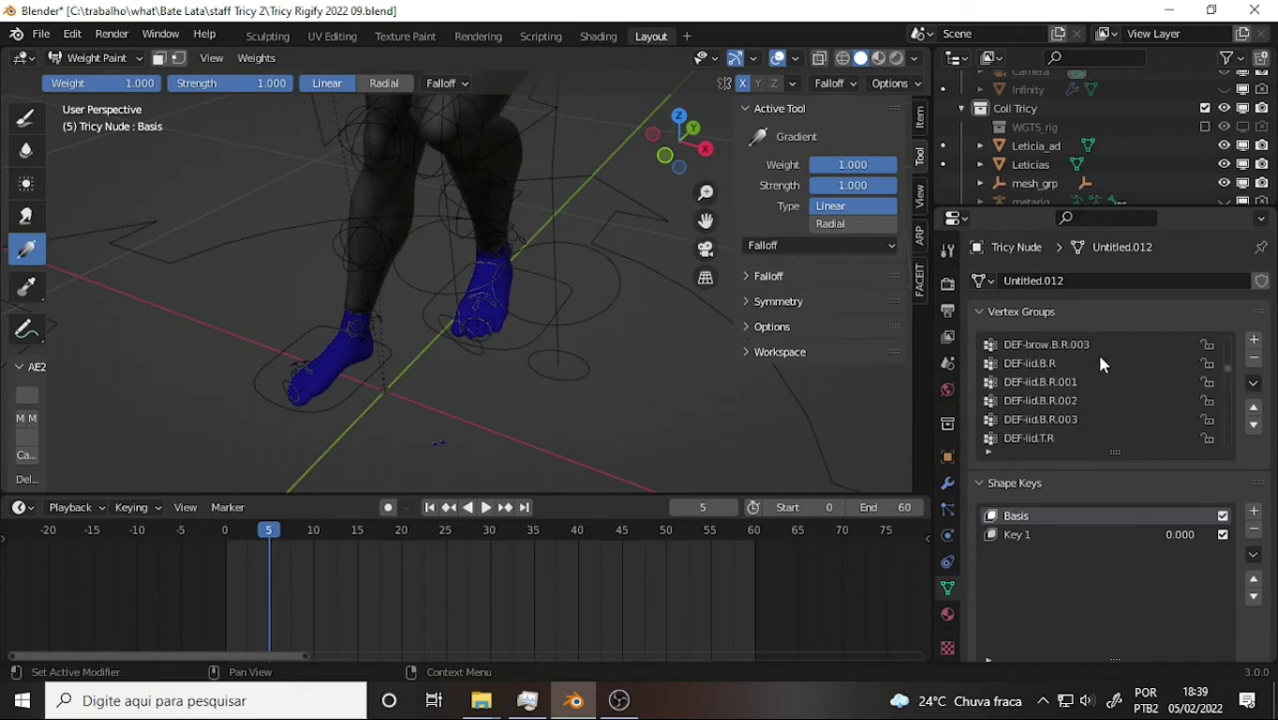
scroll(1100, 362, up, 2)
scroll(1101, 355, up, 2)
scroll(1101, 348, up, 2)
scroll(1098, 343, up, 2)
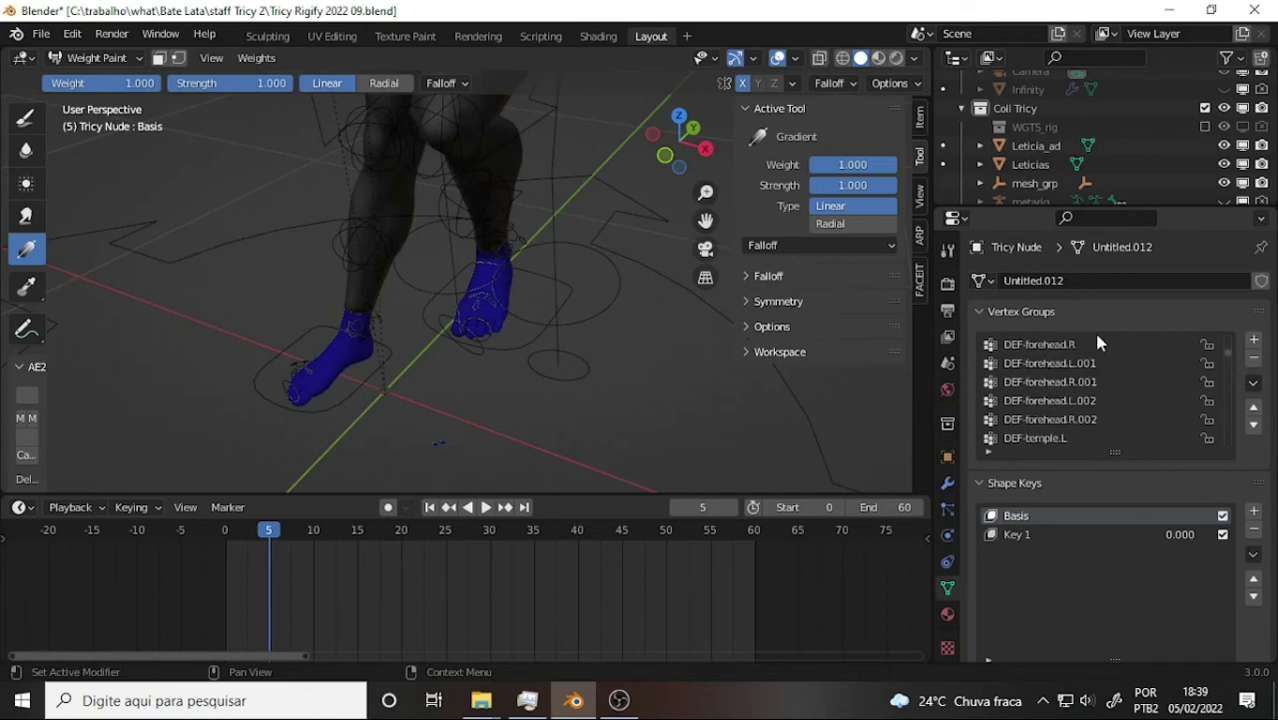
scroll(1094, 346, up, 1)
scroll(1085, 350, up, 2)
scroll(1074, 354, up, 1)
scroll(1080, 356, up, 1)
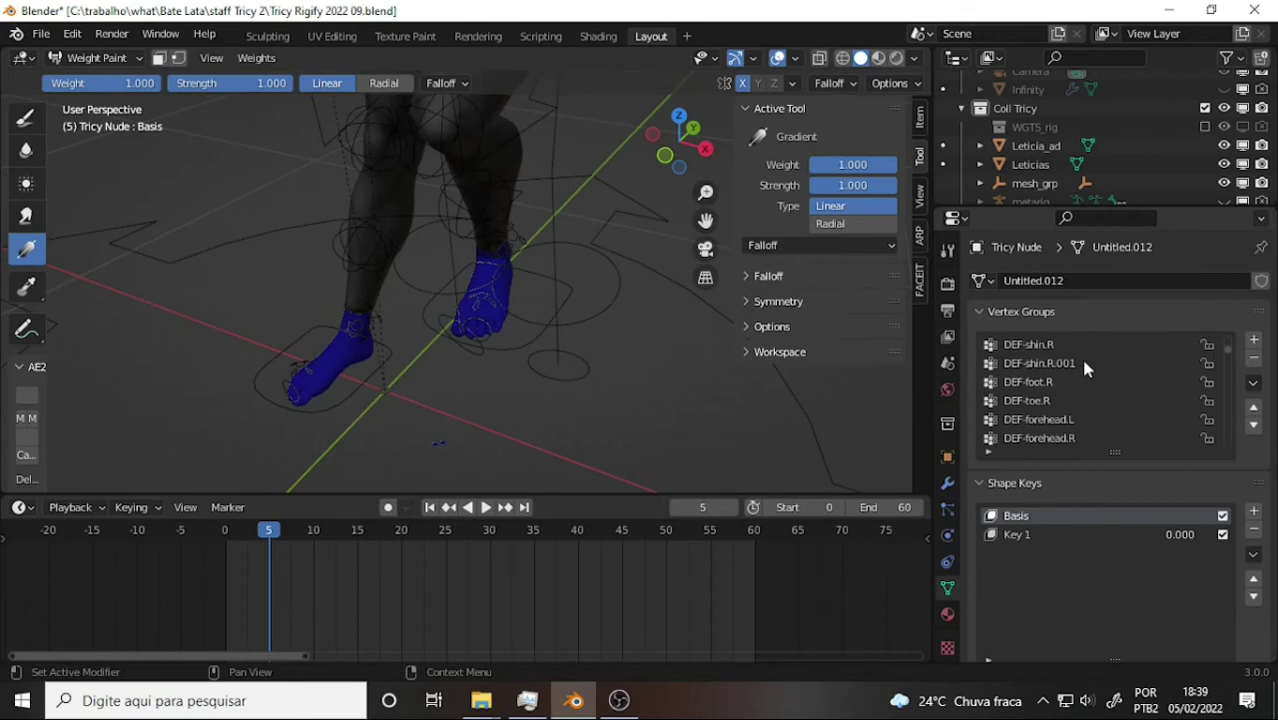
- Display the DEF-foot.R vertex group weights on the foot
click(1036, 383)
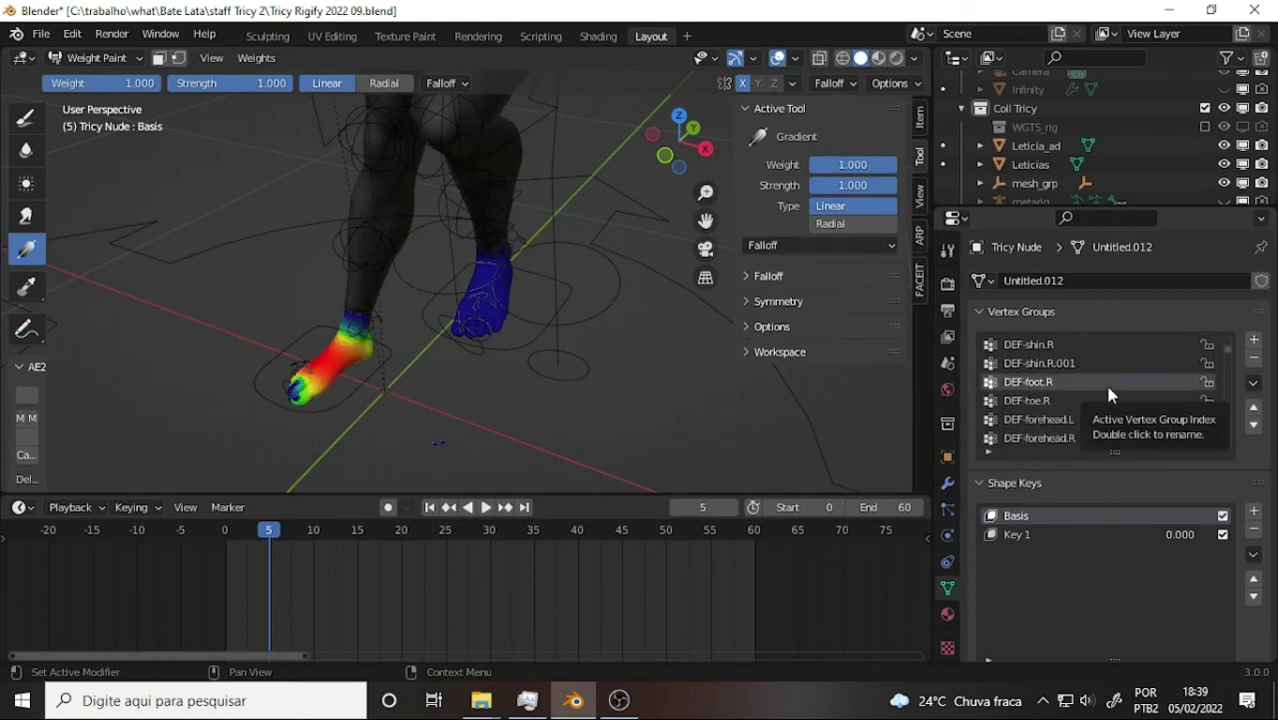
scroll(1106, 390, down, 1)
scroll(1106, 390, down, 1)
scroll(1108, 393, down, 2)
scroll(1108, 393, down, 3)
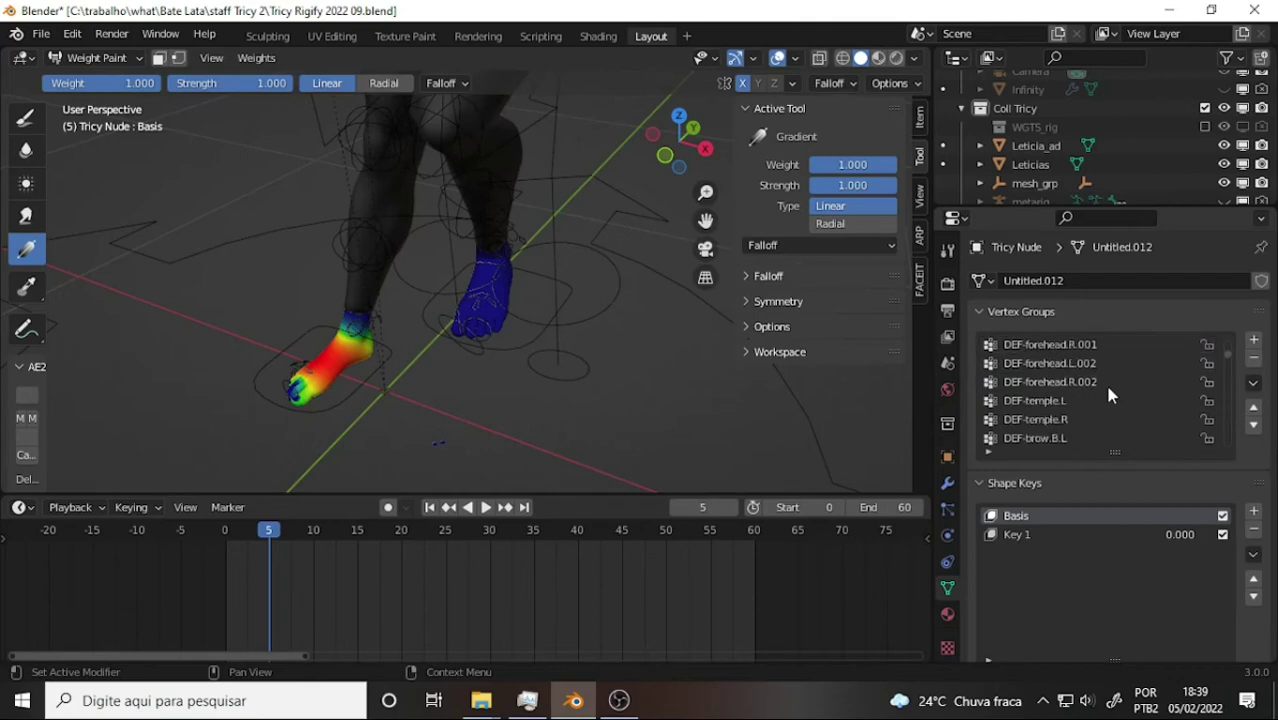
scroll(1108, 393, down, 2)
scroll(1108, 395, up, 2)
scroll(1108, 395, up, 2)
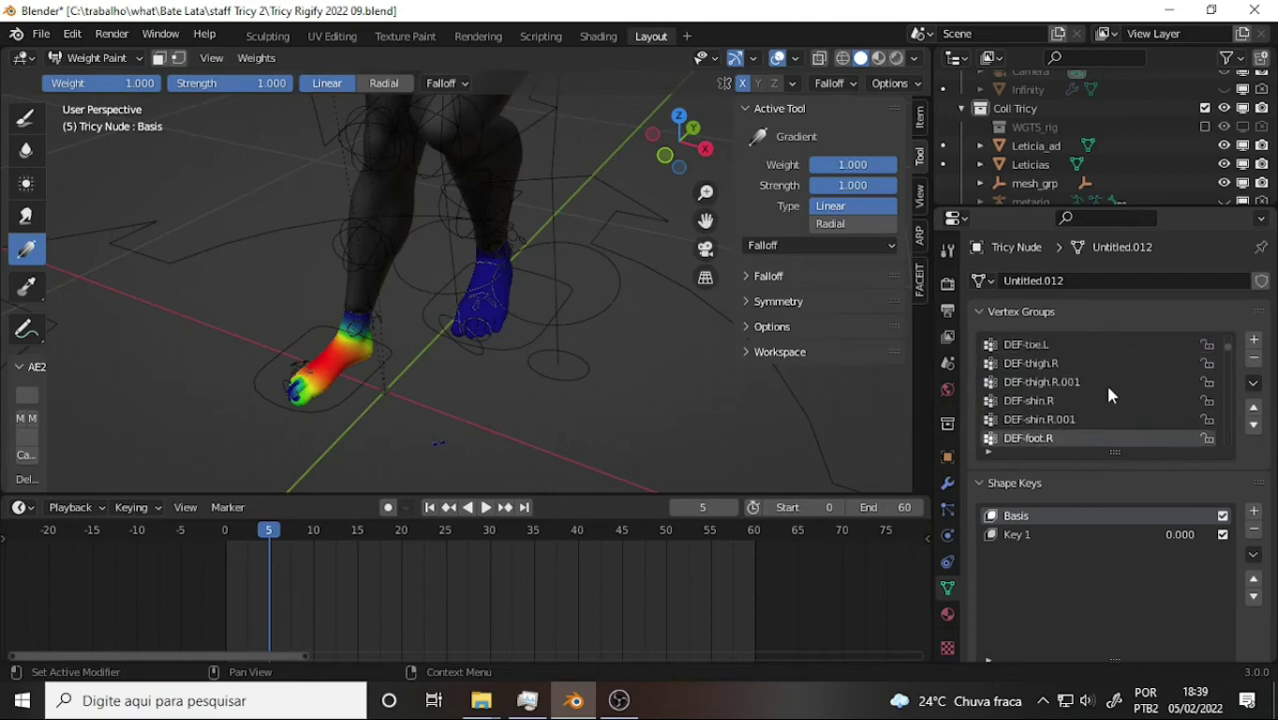
scroll(1098, 386, up, 2)
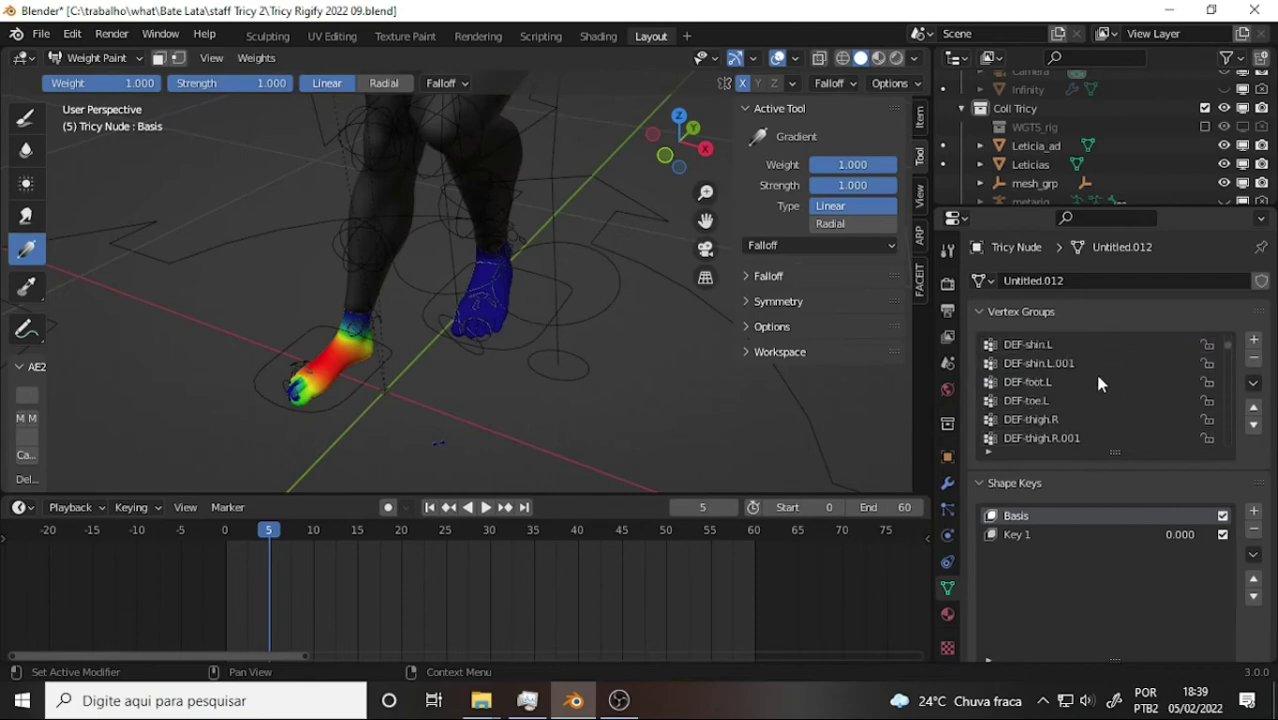
- Show the DEF-foot.L weights and bring the left foot's toes into view
click(1014, 384)
mouse_move(676, 343)
middle_down()
mouse_move(696, 382)
mouse_move(711, 381)
middle_up()
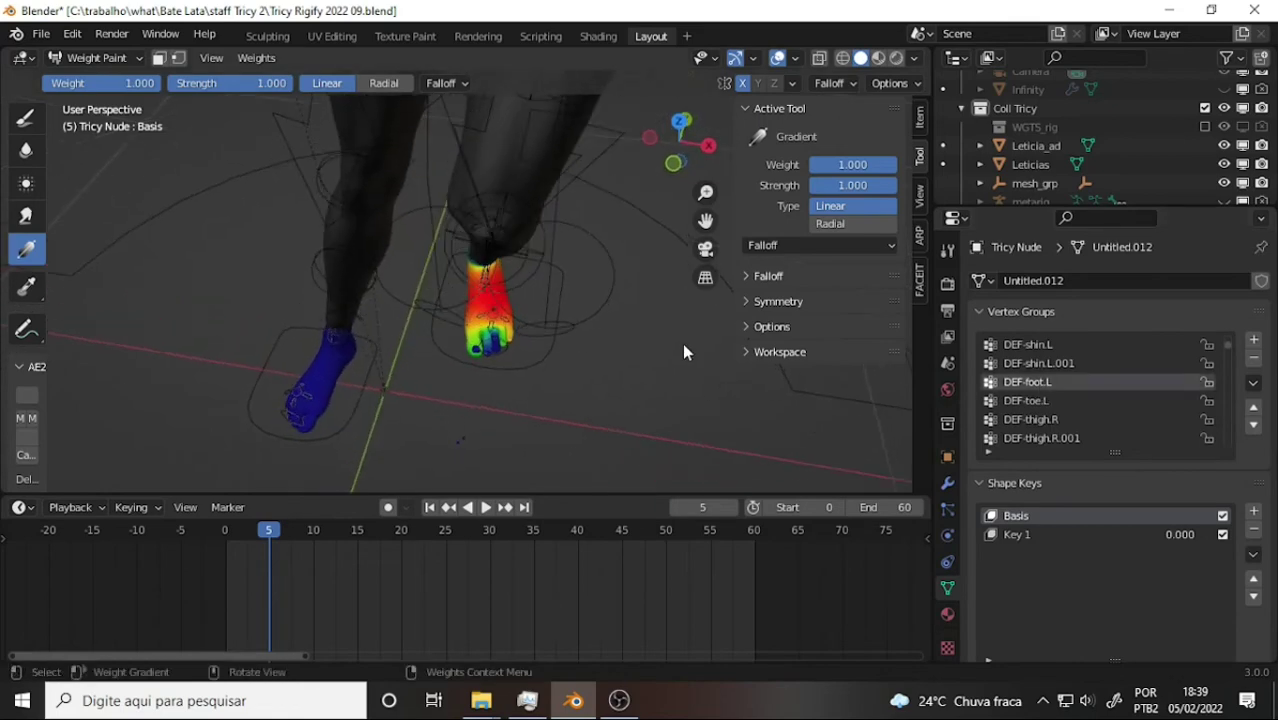
scroll(680, 338, up, 3)
scroll(680, 338, up, 3)
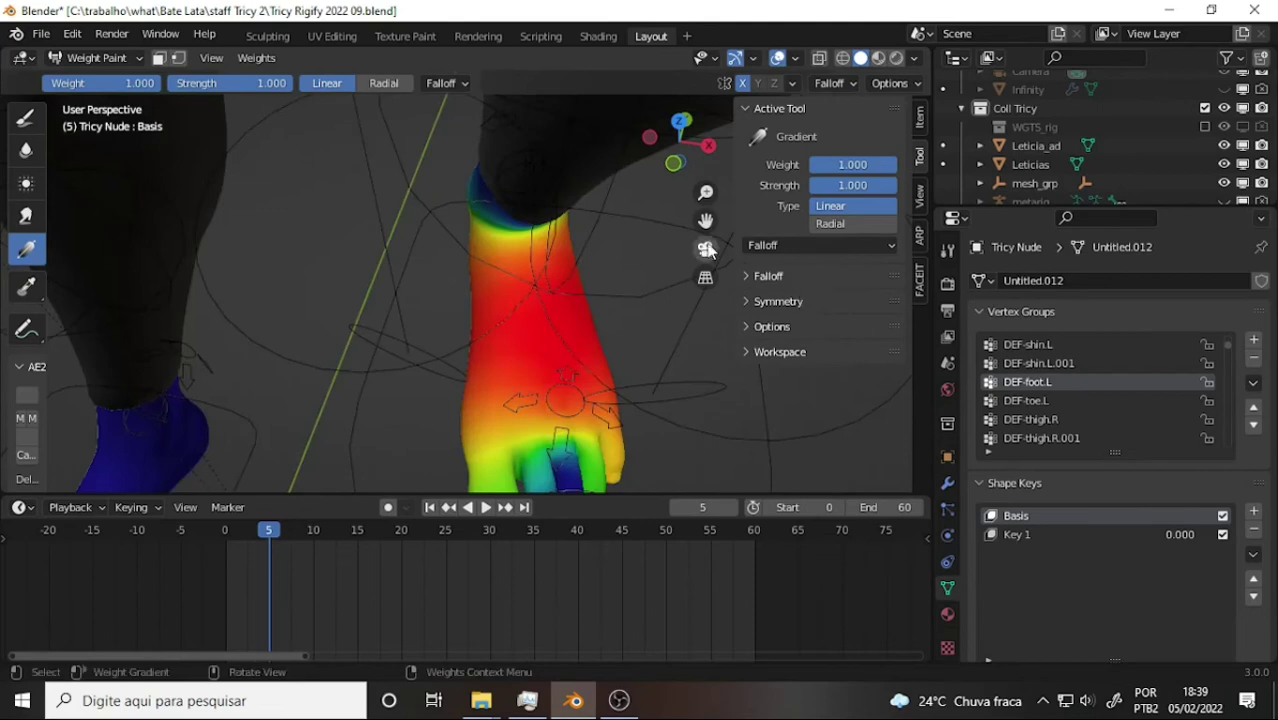
drag(705, 221, 660, 30)
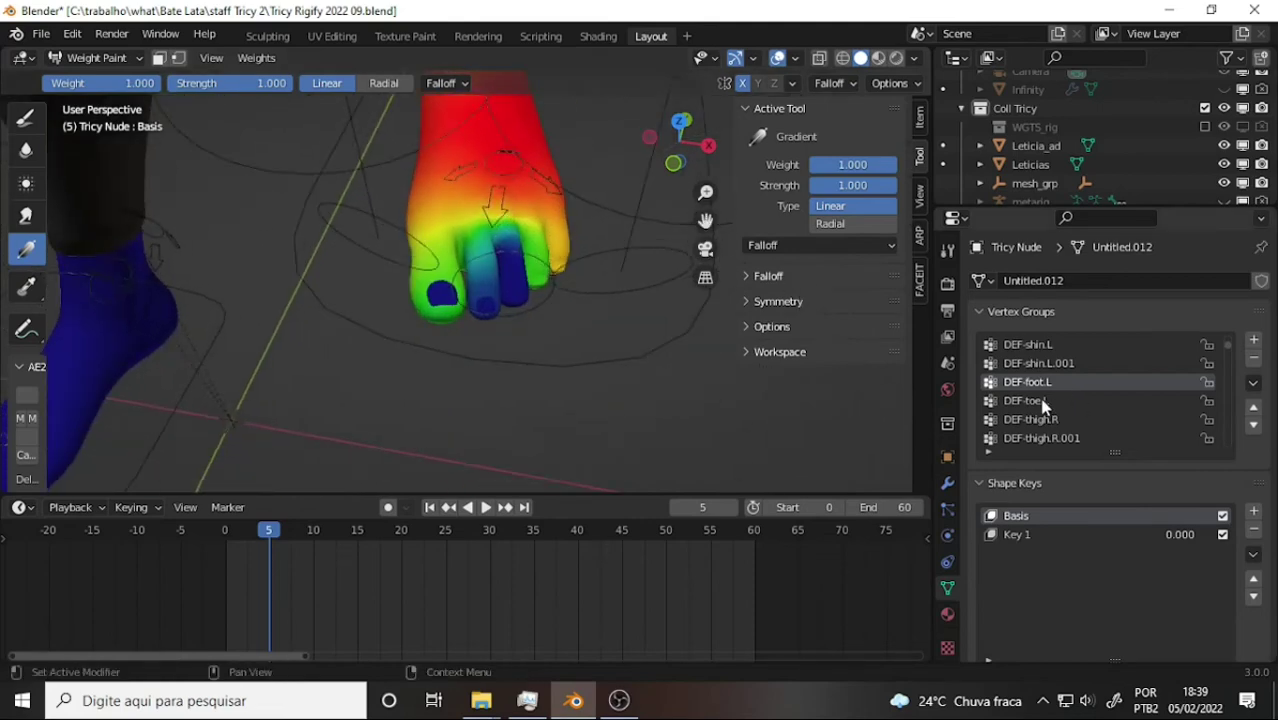
- Select the DEF-toe.L group and zoom in on its red-to-blue gradient across the toes
click(1040, 401)
scroll(572, 320, down, 5)
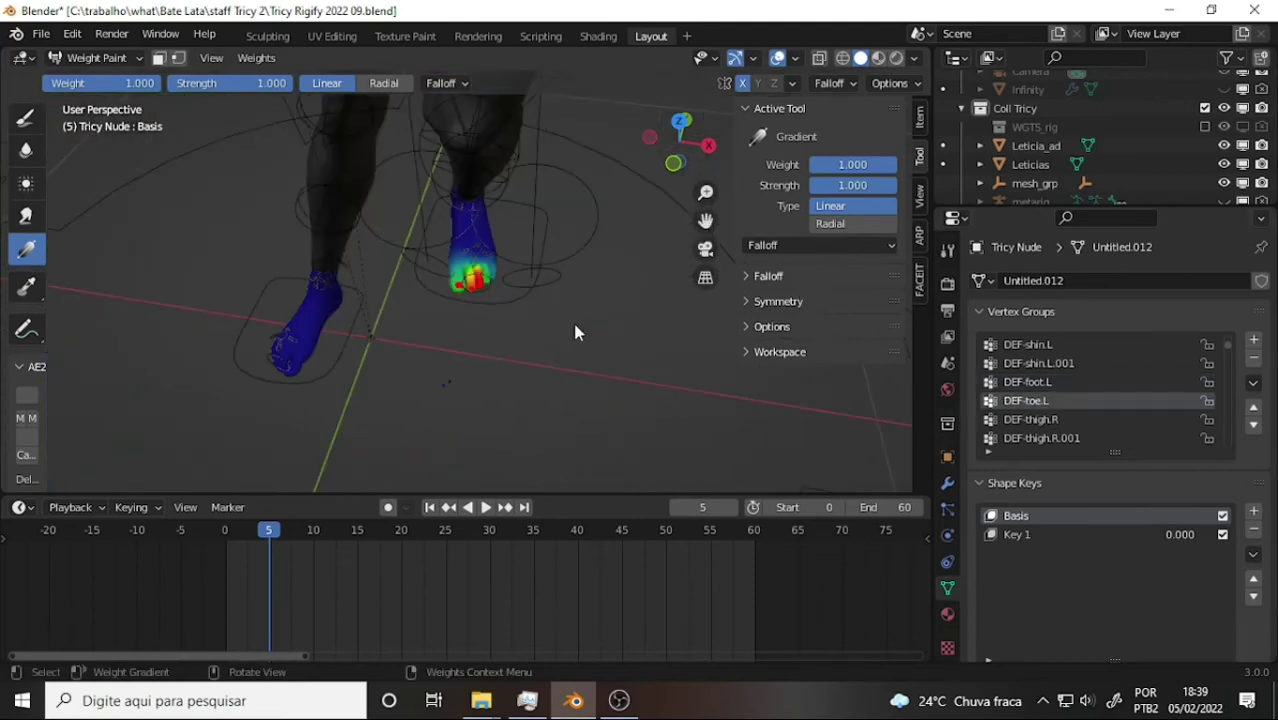
middle_drag(575, 332, 574, 343)
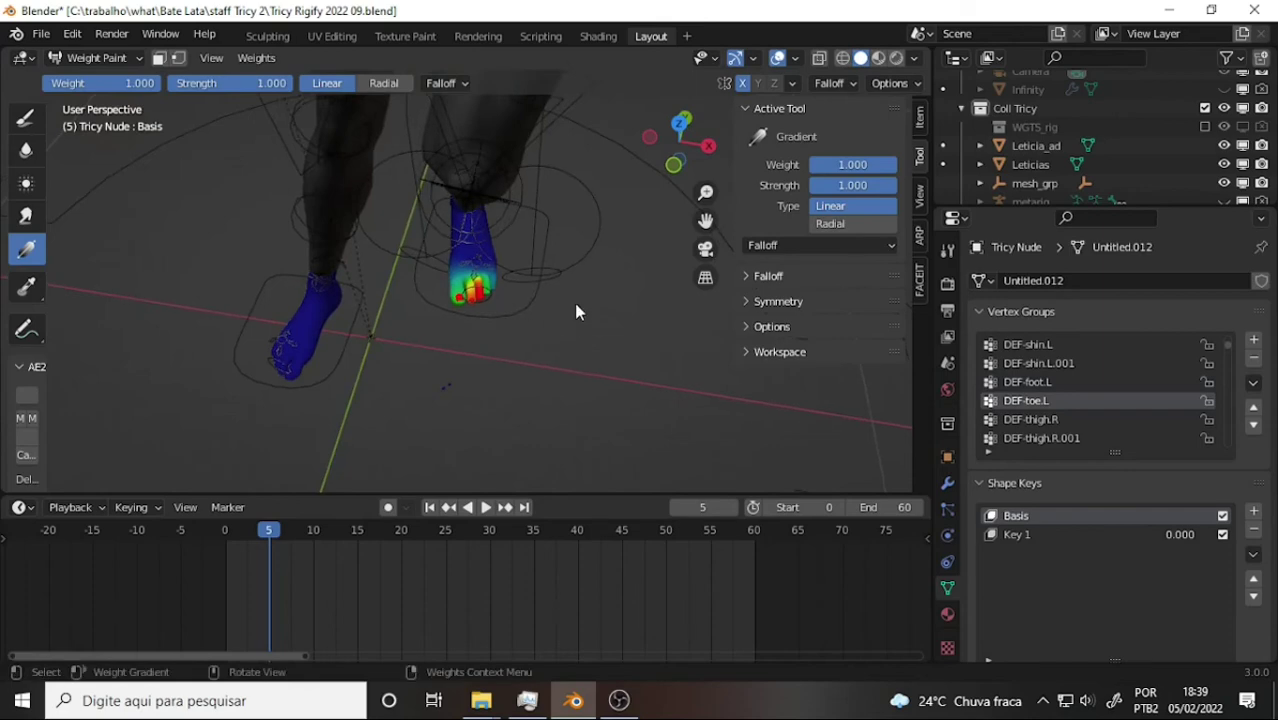
scroll(574, 303, up, 2)
scroll(575, 302, up, 3)
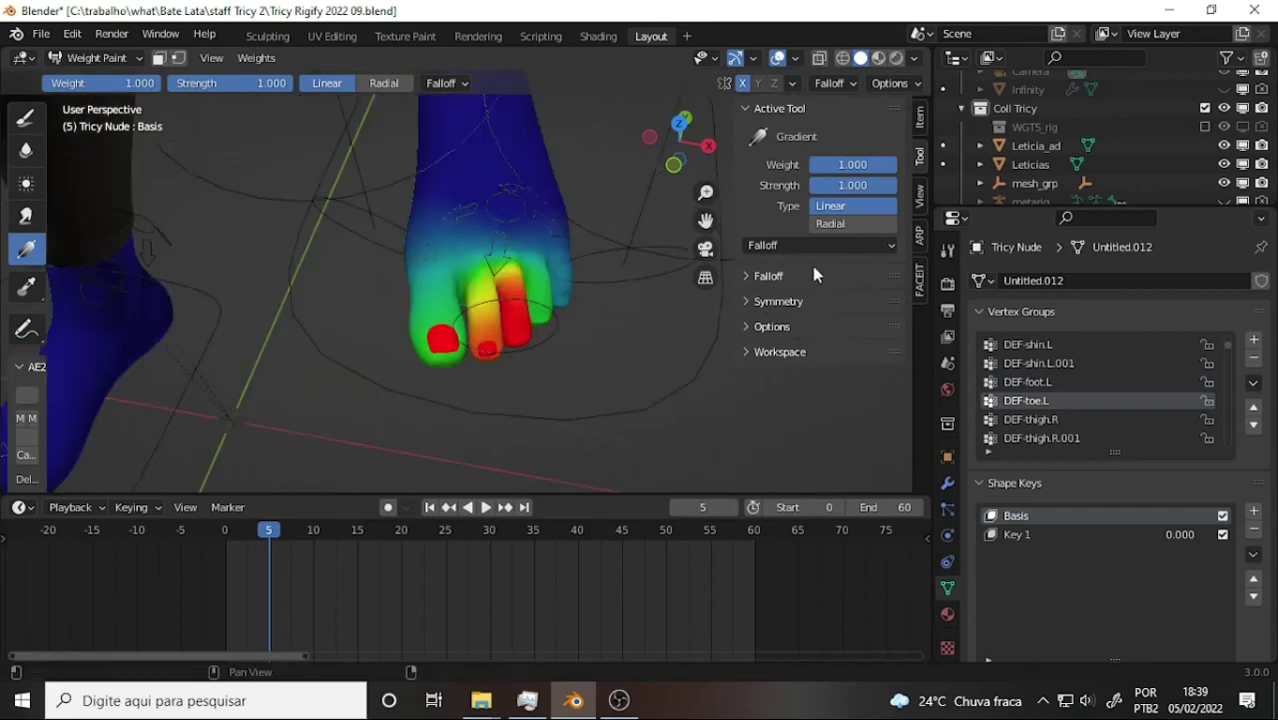
- Paint weight 1.0 with the Draw brush (radius 38 px) over every left toe, including the little toe's base
click(28, 120)
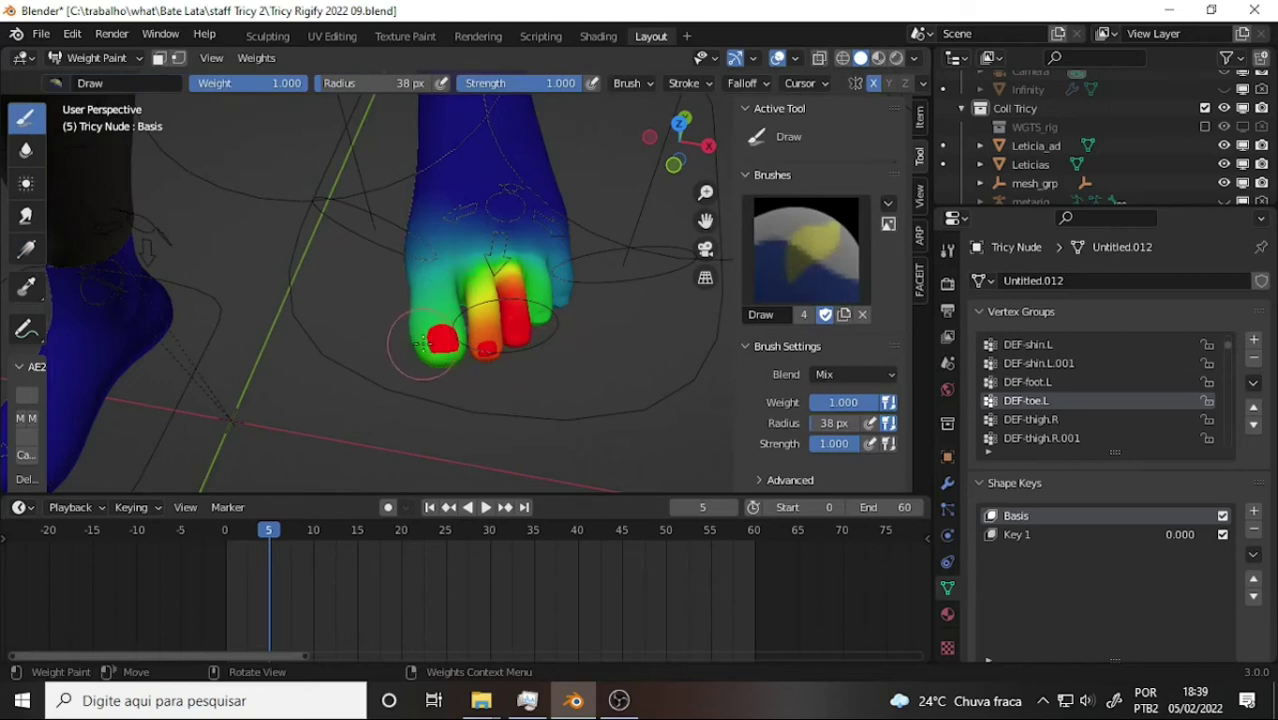
drag(395, 347, 428, 328)
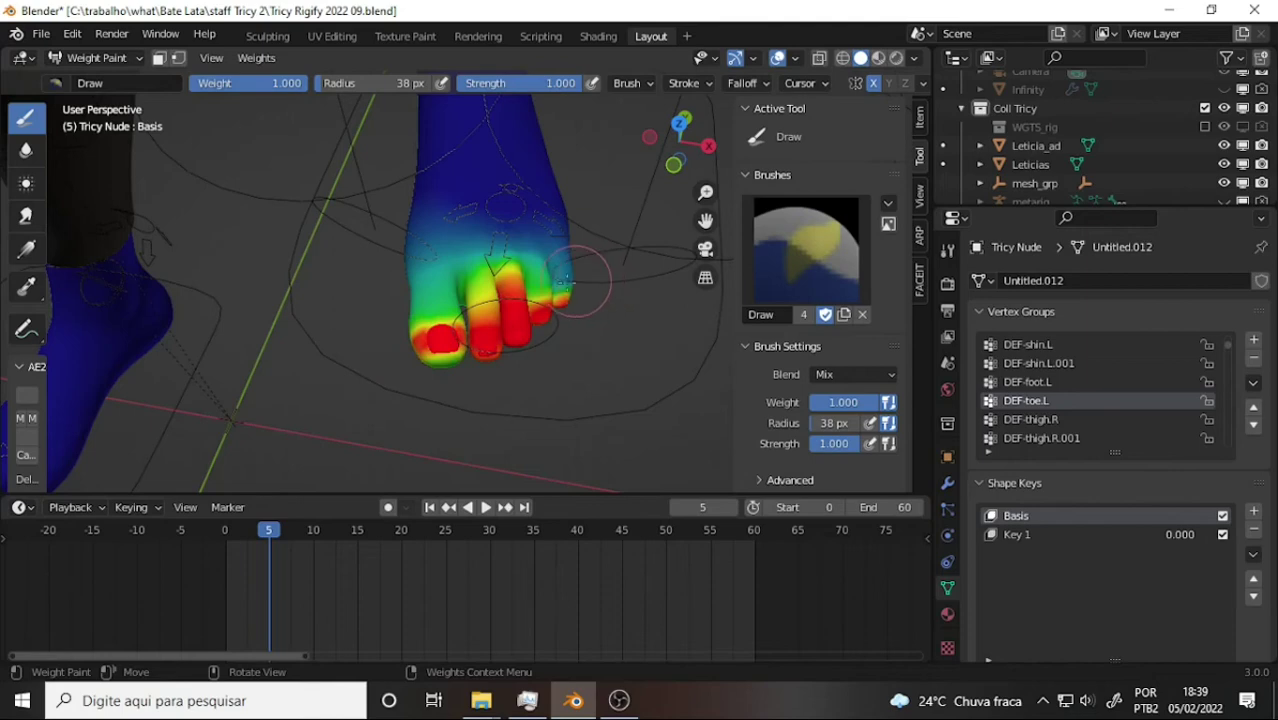
mouse_move(565, 283)
mouse_down()
mouse_move(441, 362)
mouse_move(484, 316)
mouse_move(560, 300)
mouse_up()
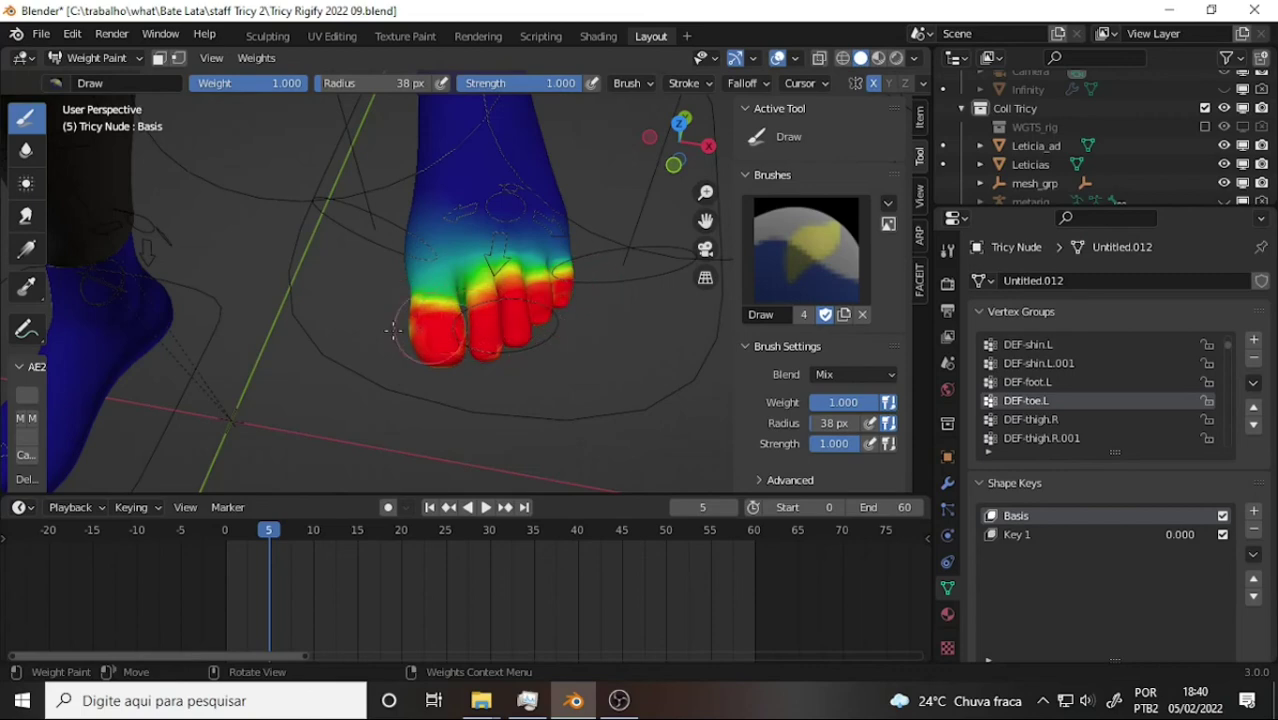
mouse_move(585, 375)
middle_down()
mouse_move(845, 489)
mouse_move(5, 283)
middle_up()
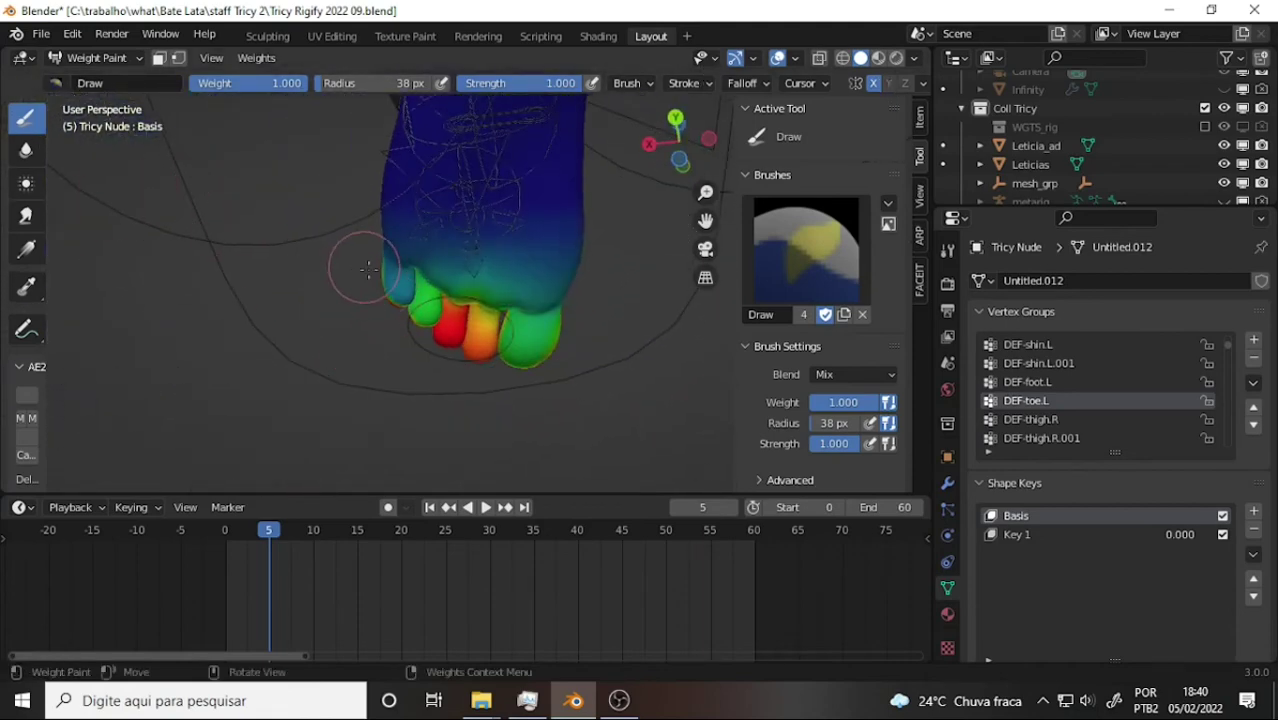
mouse_move(385, 277)
mouse_down()
mouse_move(450, 325)
mouse_move(425, 325)
mouse_move(475, 337)
mouse_up()
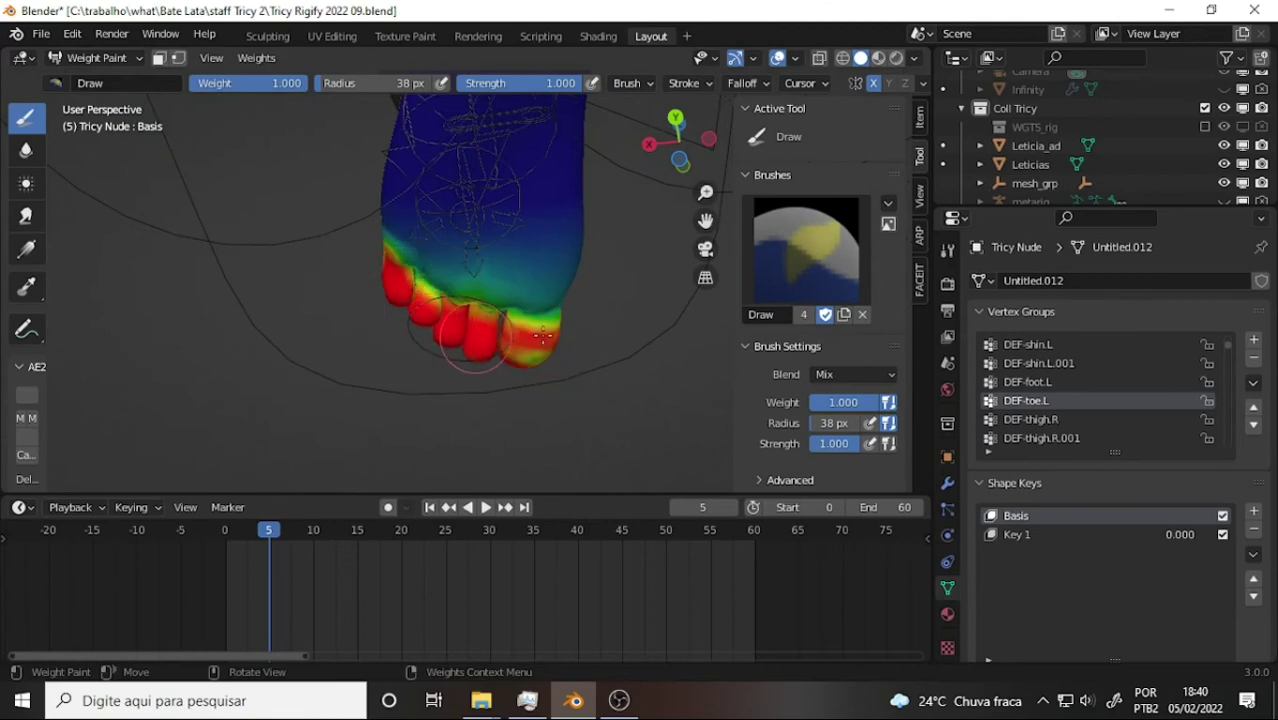
mouse_move(569, 346)
mouse_down()
mouse_move(535, 366)
mouse_move(576, 308)
mouse_up()
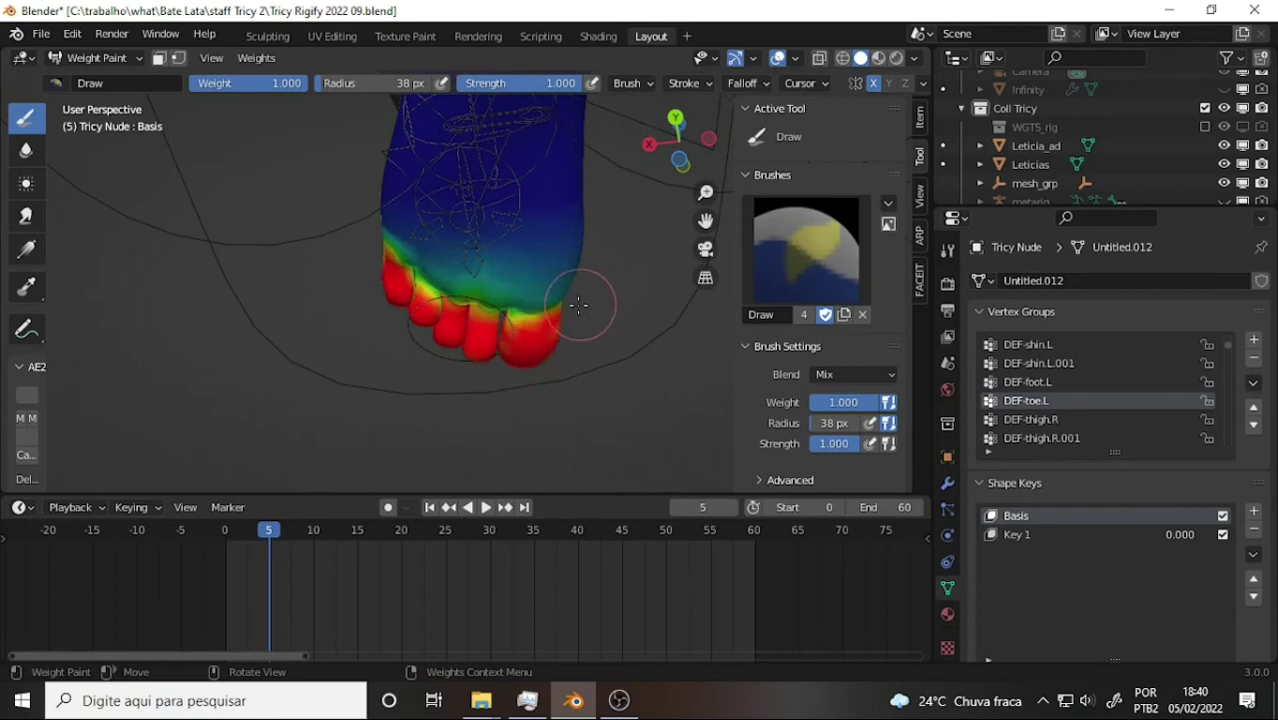
mouse_move(556, 285)
mouse_down()
mouse_move(483, 316)
mouse_move(437, 300)
mouse_move(500, 315)
mouse_up()
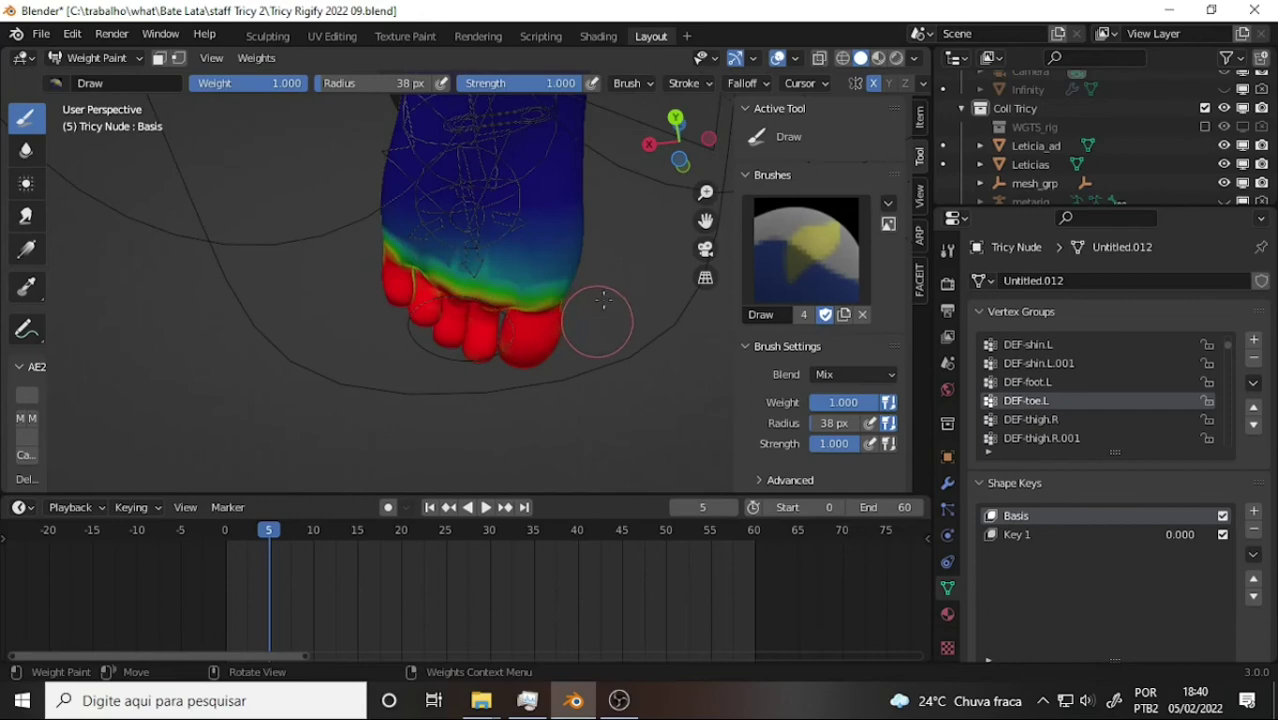
mouse_move(628, 277)
middle_down()
mouse_move(197, 80)
mouse_move(173, 161)
middle_up()
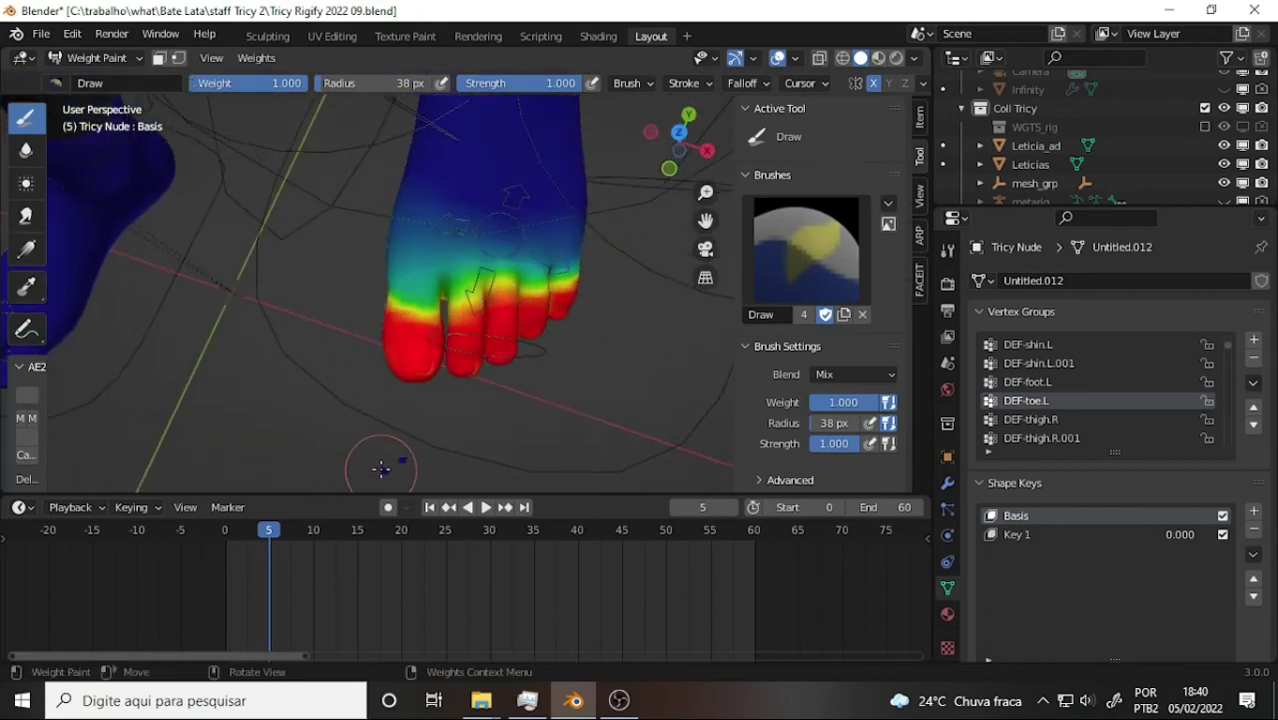
- Undo the stray weight stroke below the toes and scrub the timeline back to an earlier frame
drag(408, 458, 413, 453)
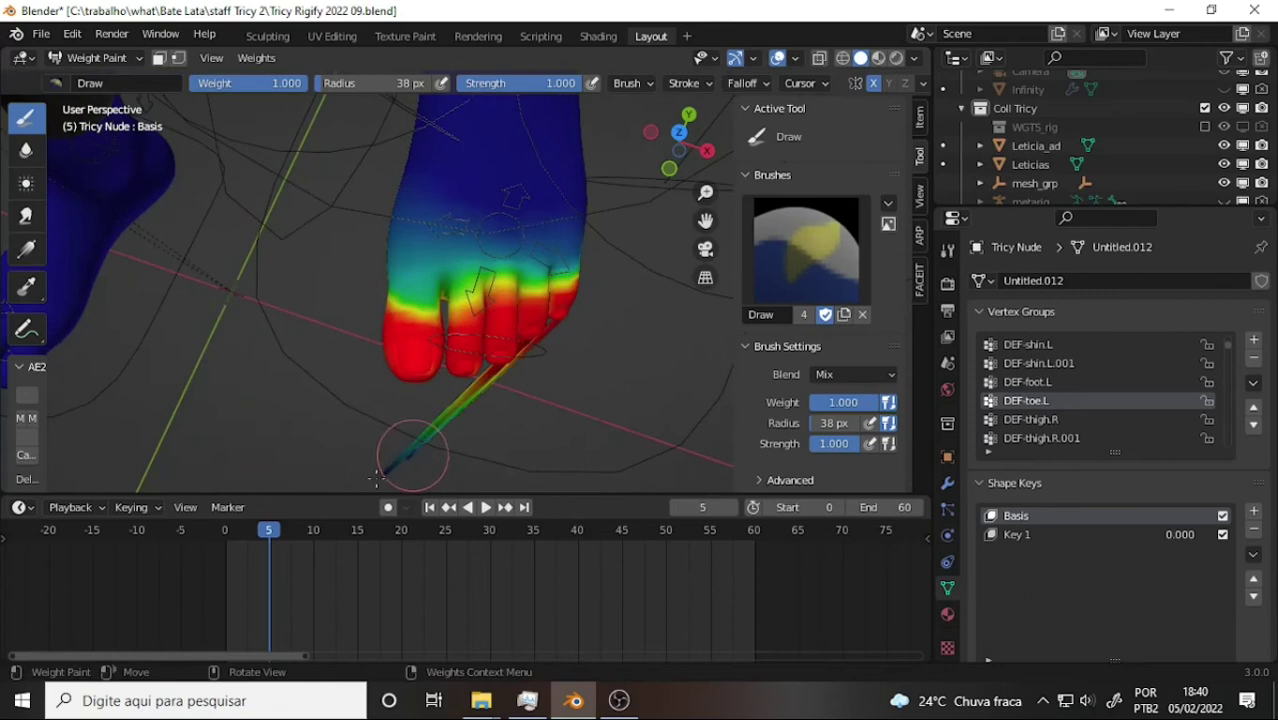
mouse_move(542, 394)
middle_down()
mouse_move(636, 160)
mouse_move(403, 455)
middle_up()
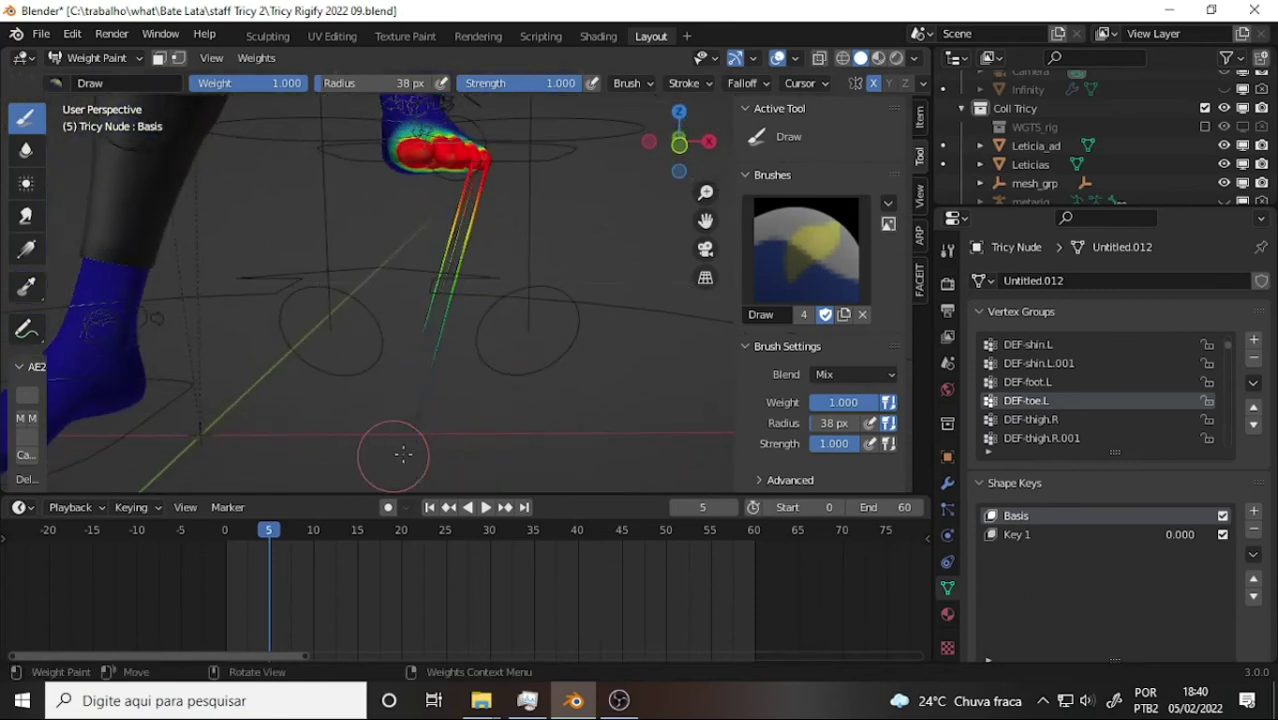
key(ctrl+z)
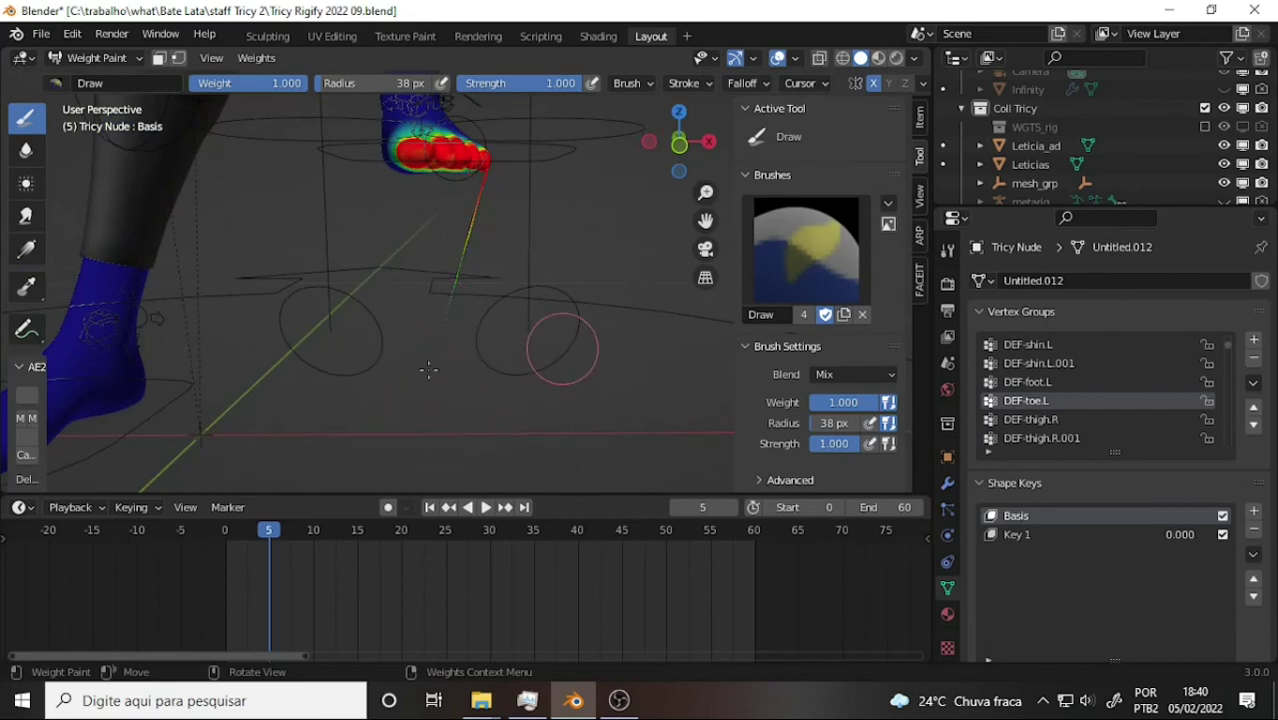
middle_drag(428, 370, 340, 360)
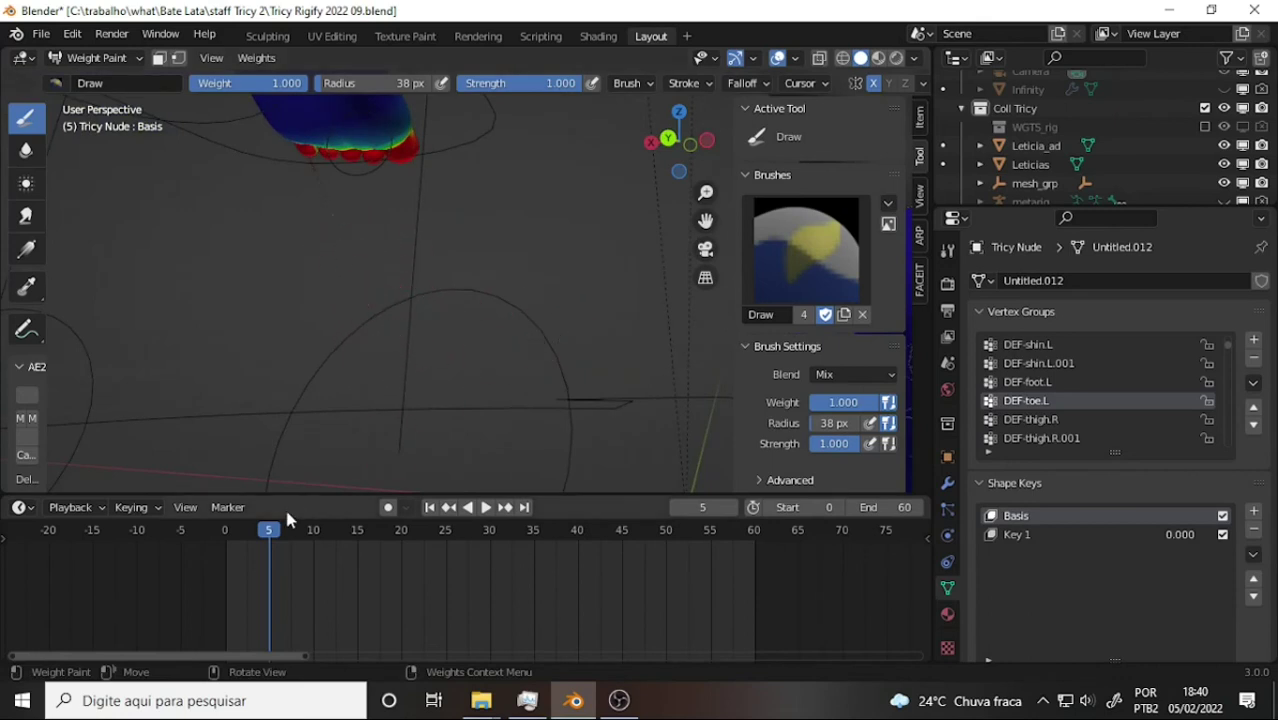
drag(250, 538, 255, 538)
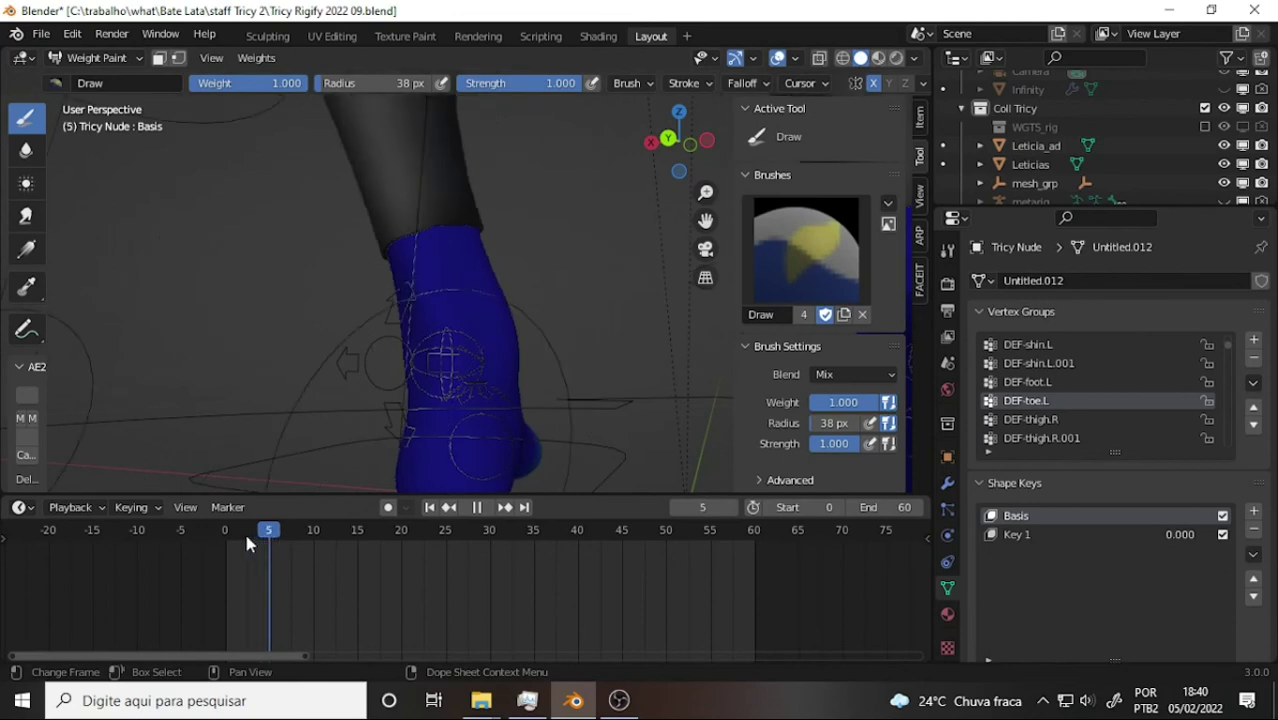
- Play from frame 2, then hold the pose at frame 33 to inspect the repainted toes
click(244, 540)
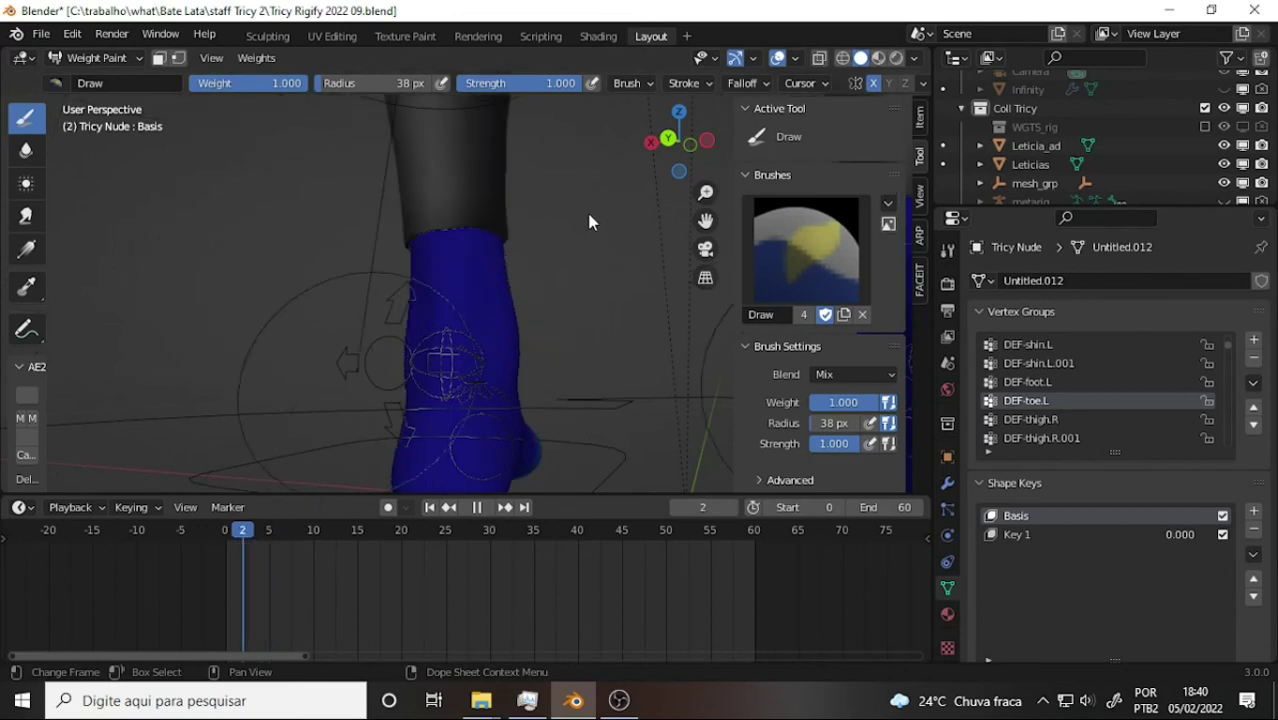
middle_drag(590, 222, 150, 279)
key(space)
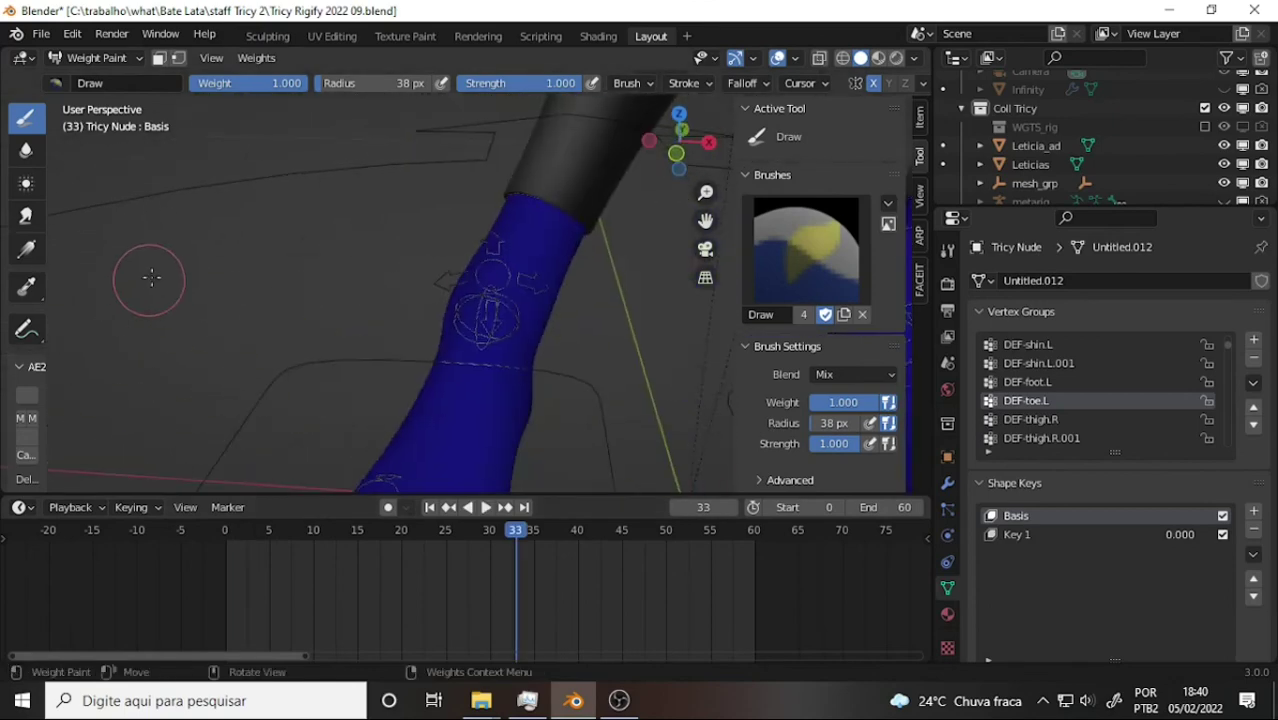
drag(705, 220, 700, 100)
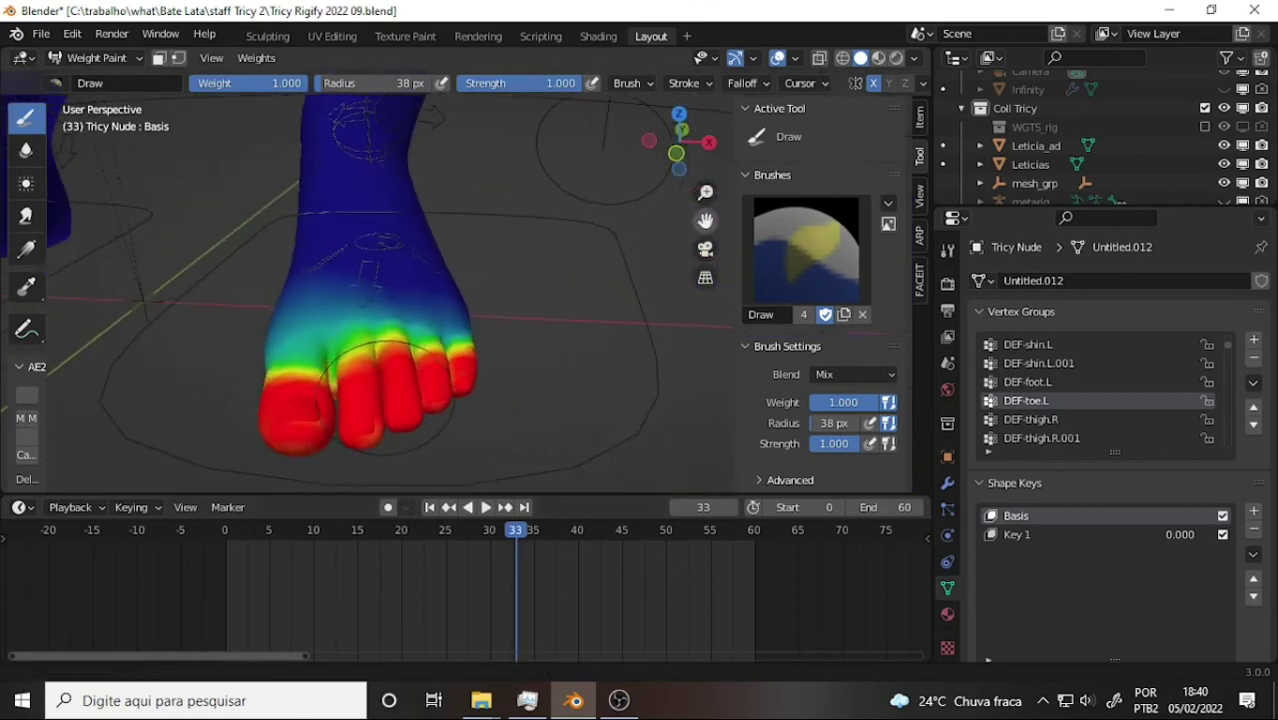
middle_drag(549, 301, 537, 470)
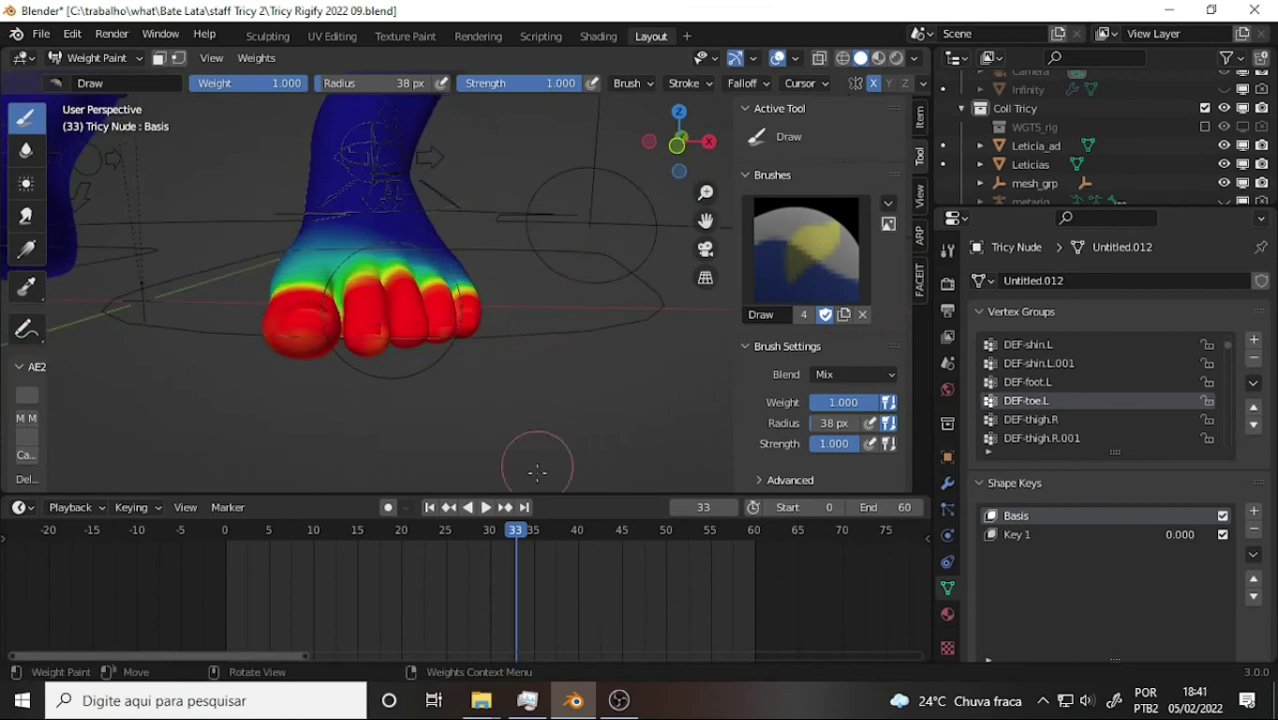
- Return to frame 0, stop playback, and zoom out to show both feet
click(181, 527)
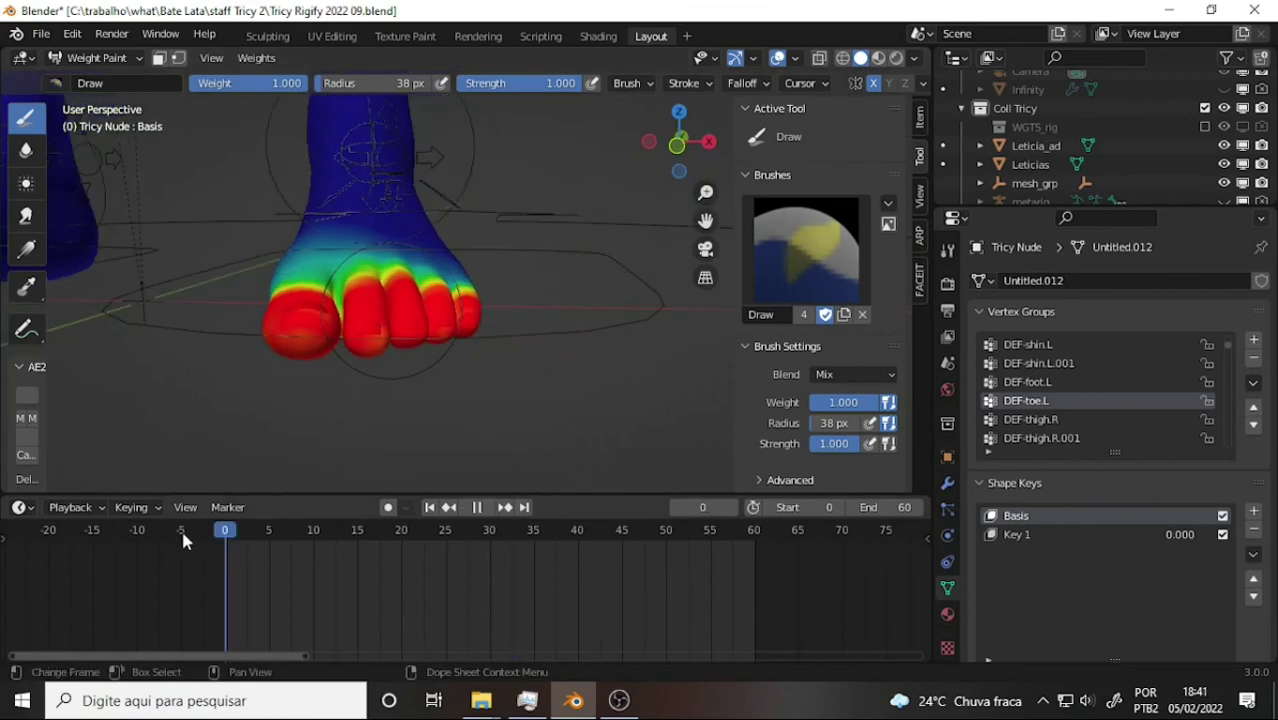
scroll(598, 222, down, 5)
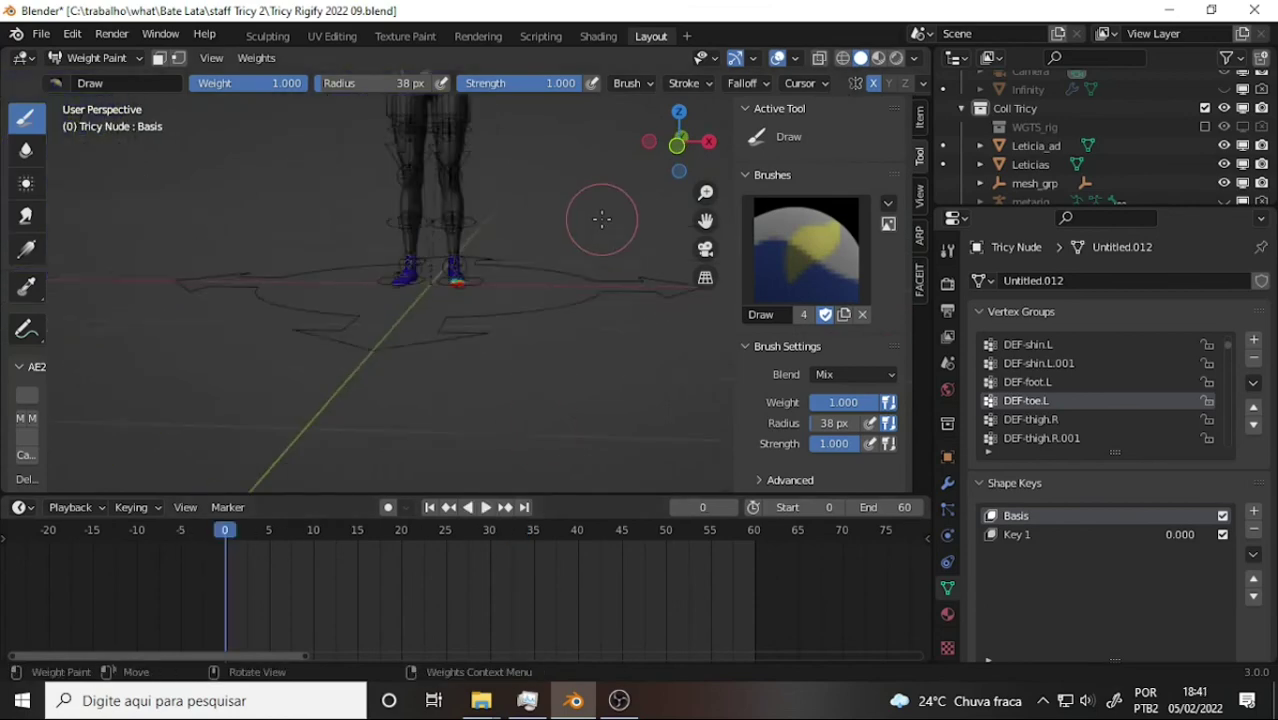
key(space)
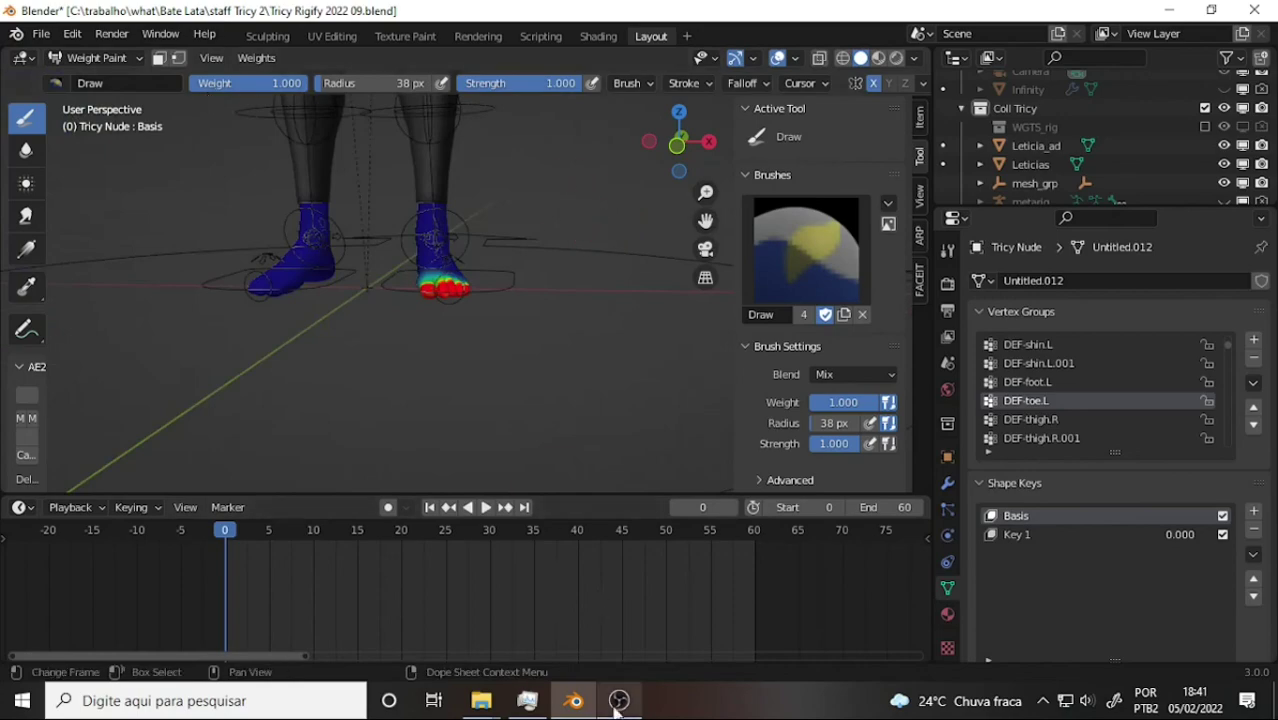
click(619, 701)
click(619, 701)
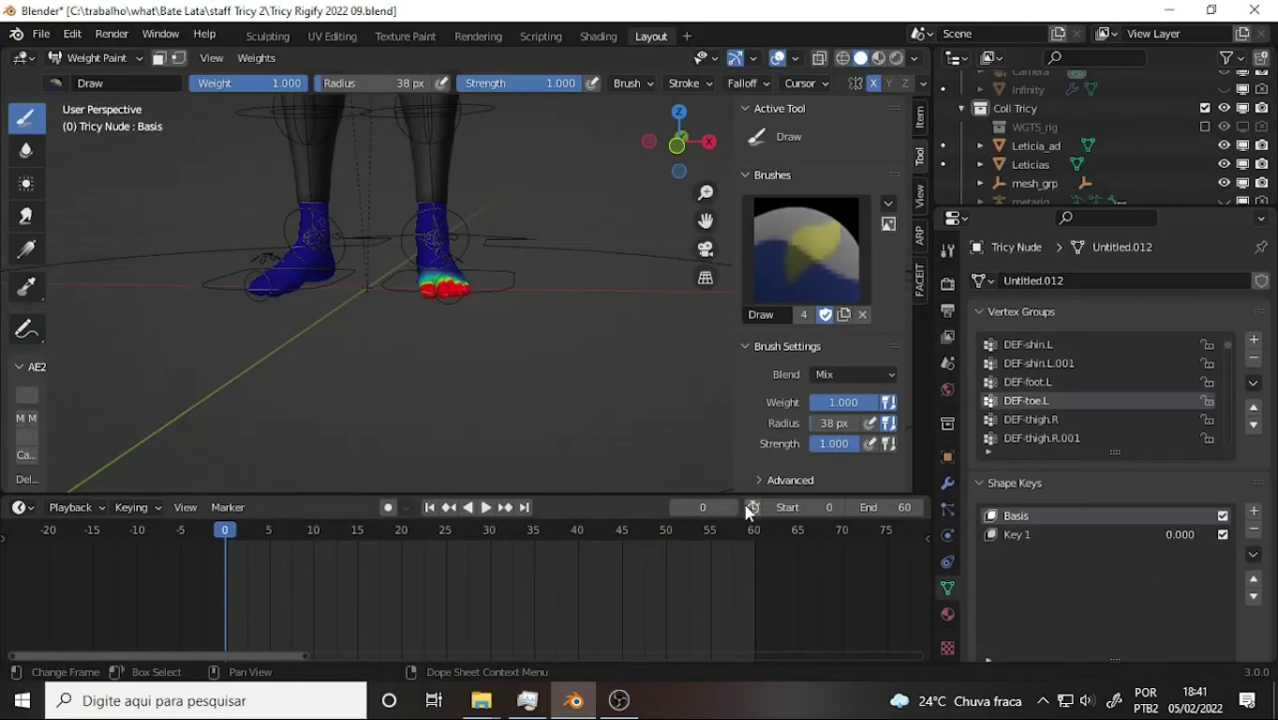